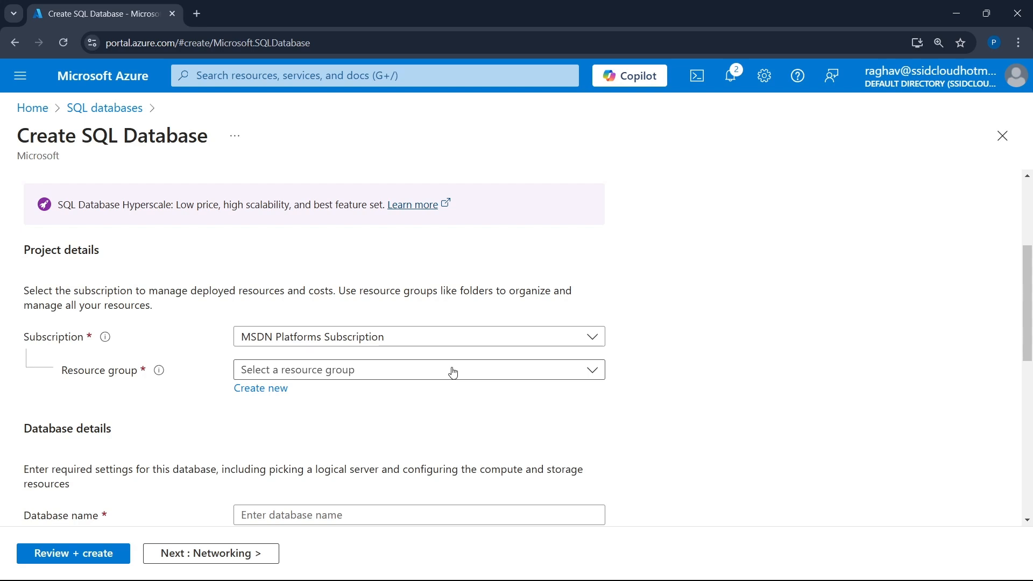
# - Assign the SQL database to the existing datafactory resource group
pyautogui.click(453, 372)
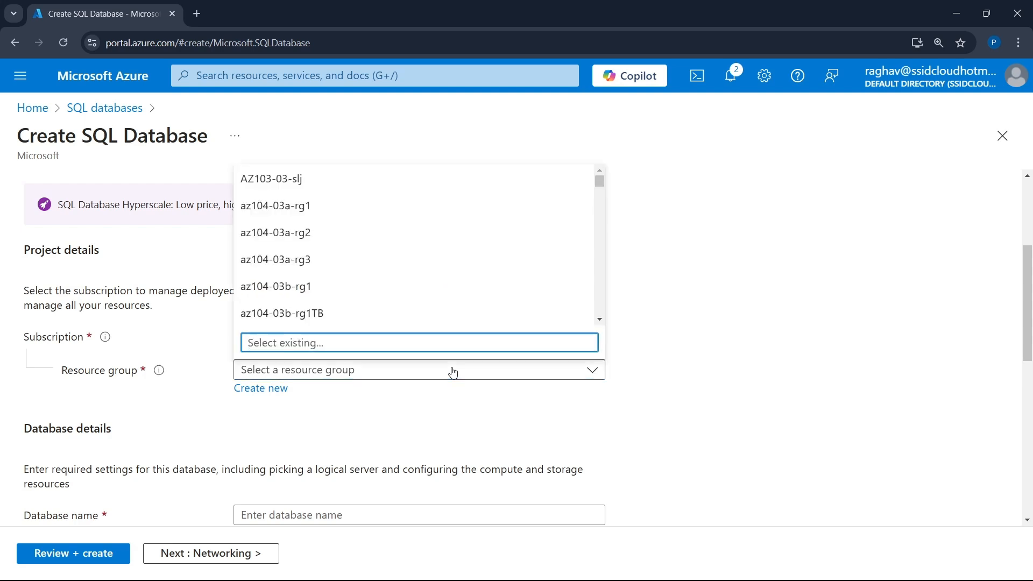
pyautogui.write('de')
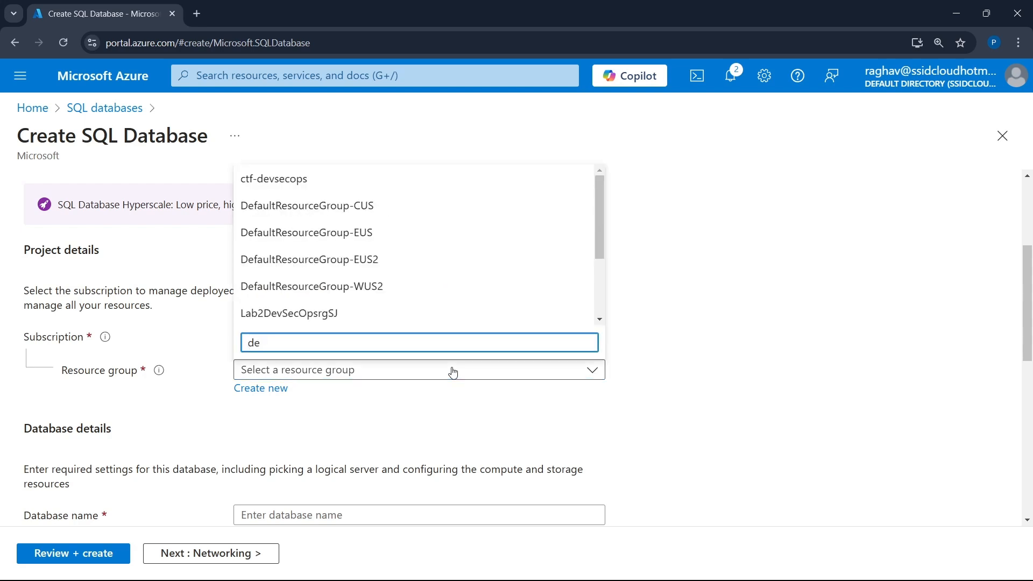
pyautogui.write('ata')
pyautogui.press('BackSpace')
pyautogui.press('BackSpace')
pyautogui.press('BackSpace')
pyautogui.press('BackSpace')
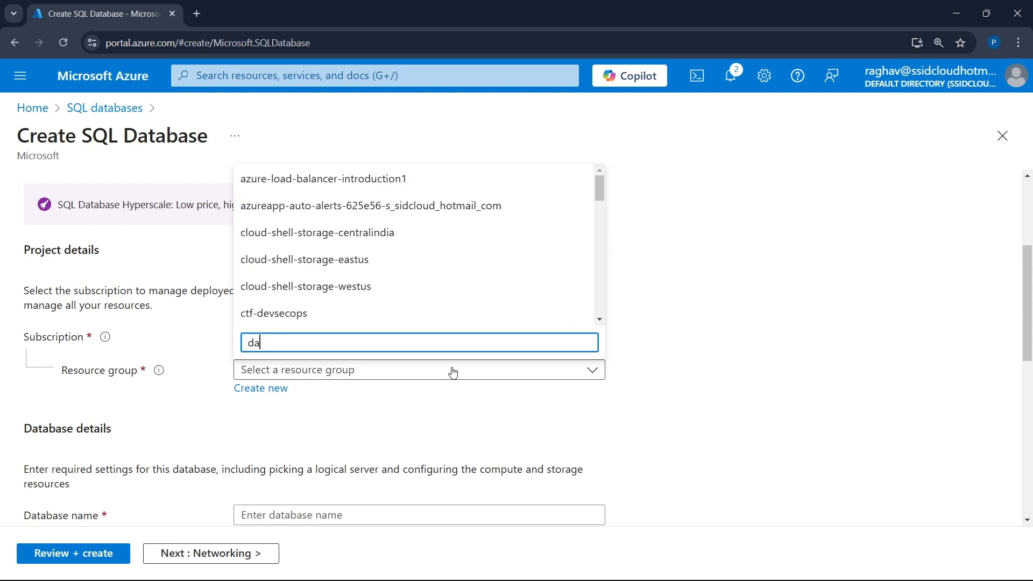
pyautogui.write('ata')
pyautogui.click(422, 323)
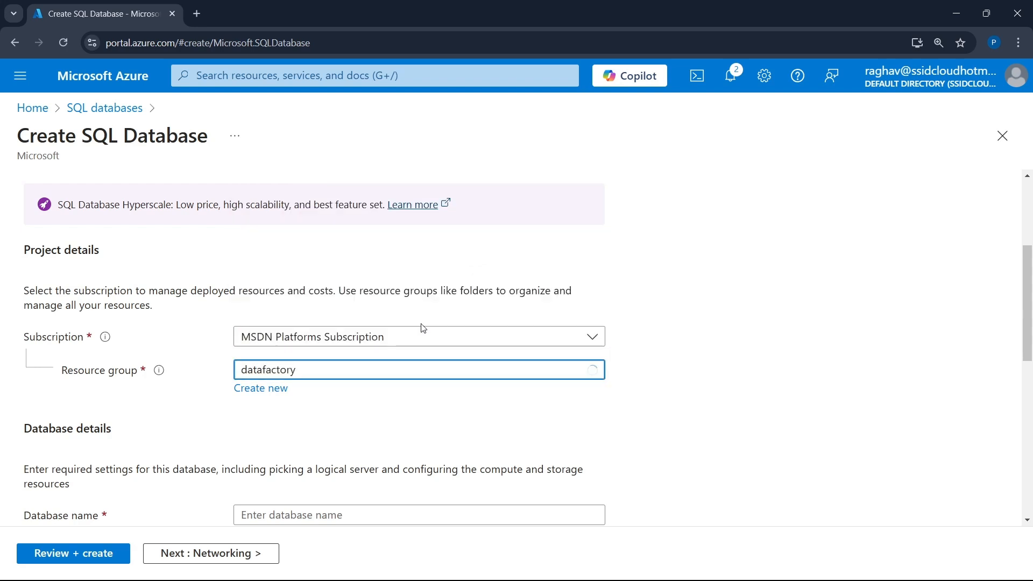
# - Name the new database endtoend
pyautogui.scroll(-4, 294, 402)
pyautogui.click(339, 291)
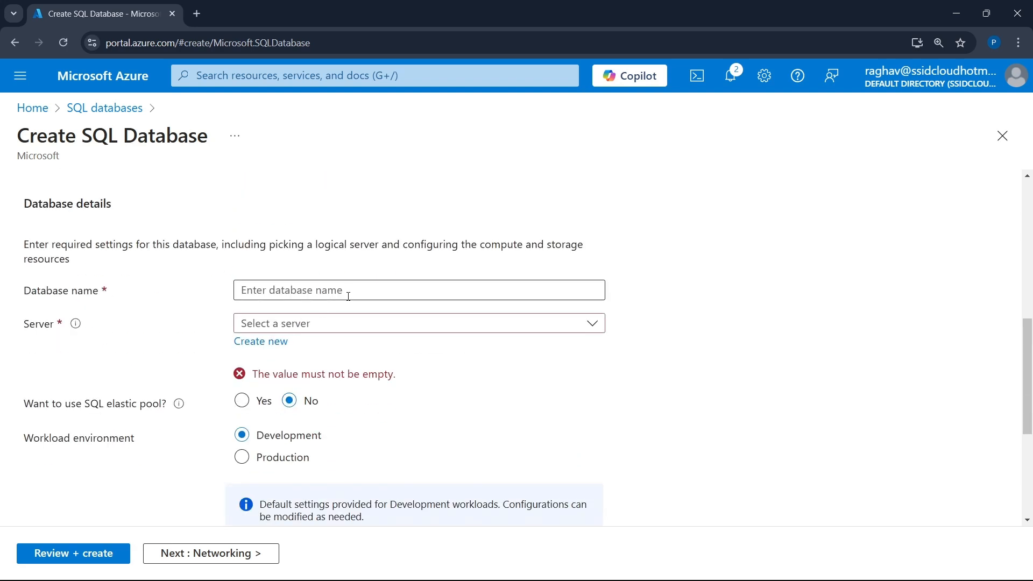
pyautogui.write('endtoend')
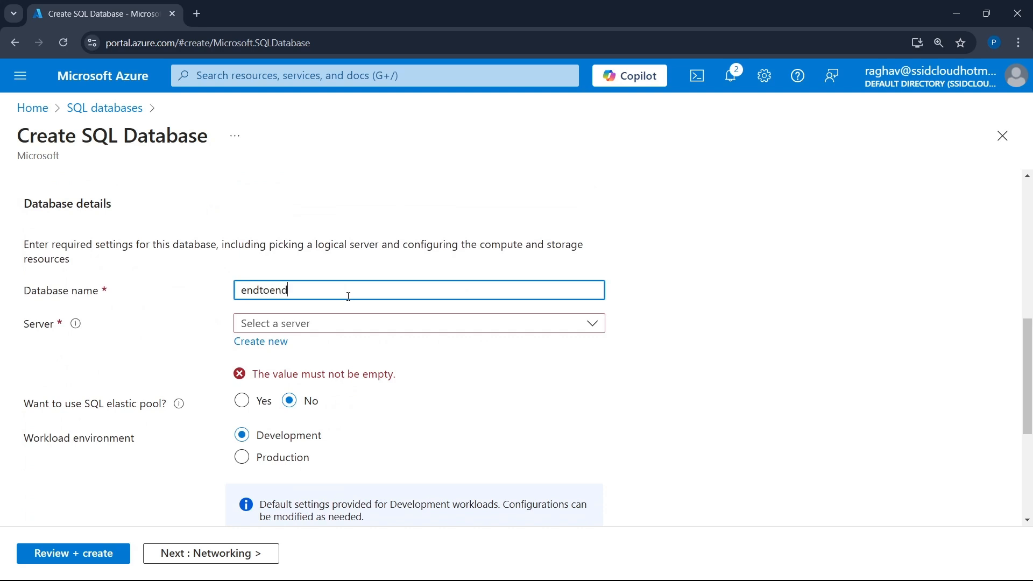
pyautogui.press('Tab')
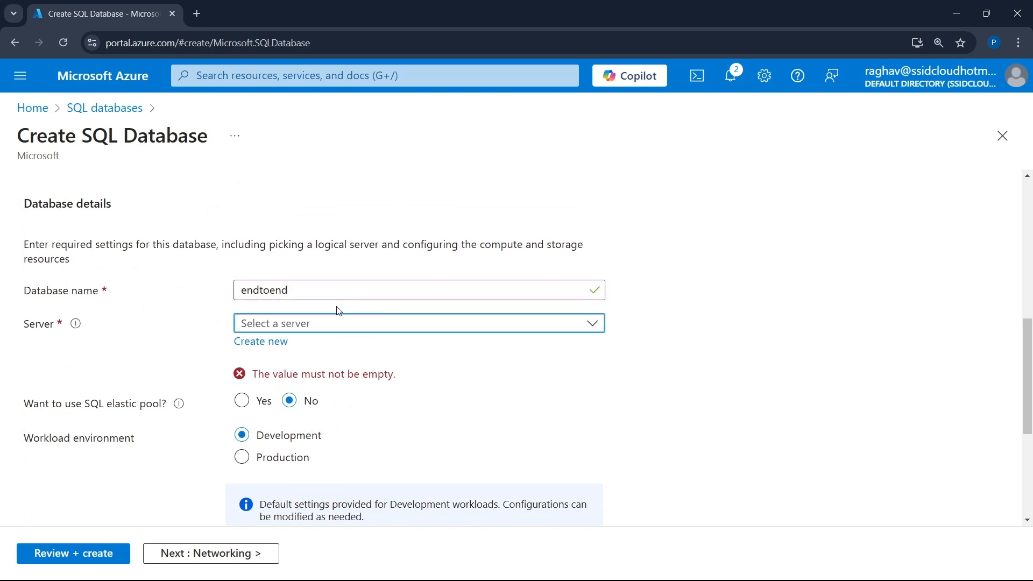
# - Start a new database server named emdtoend and set its location to (Asia Pacific) Central India
pyautogui.click(258, 343)
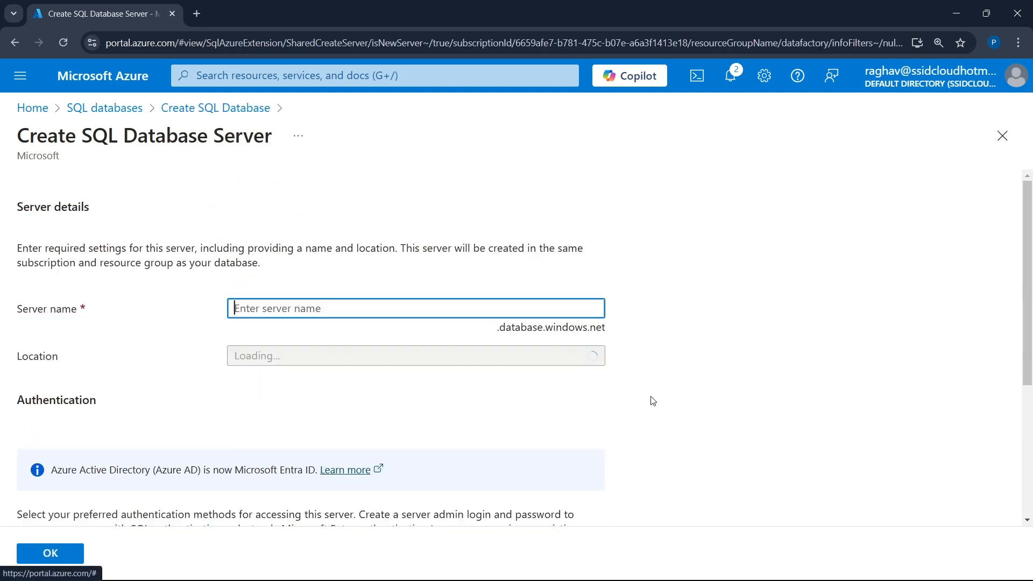
pyautogui.write('emd')
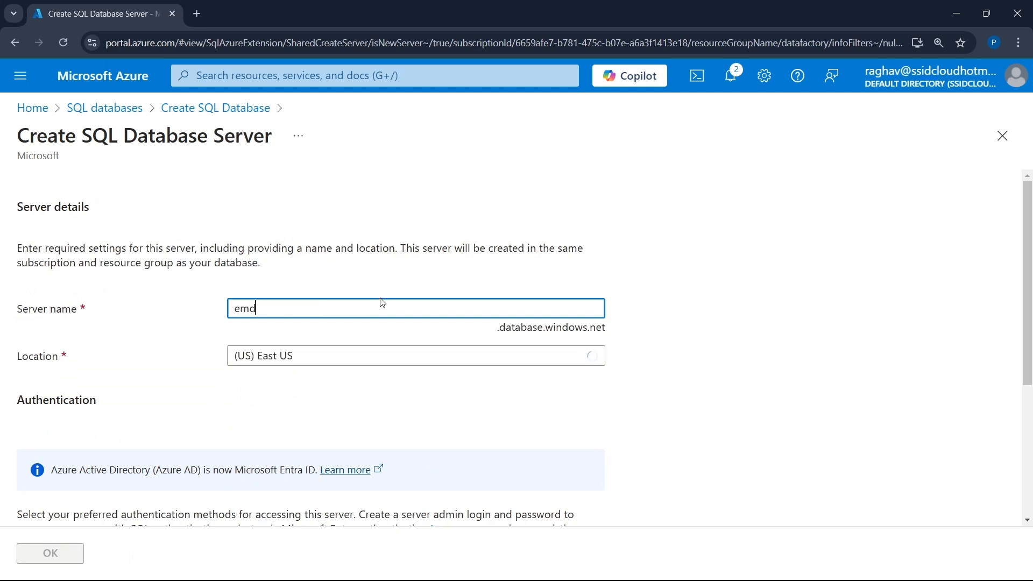
pyautogui.write('toend')
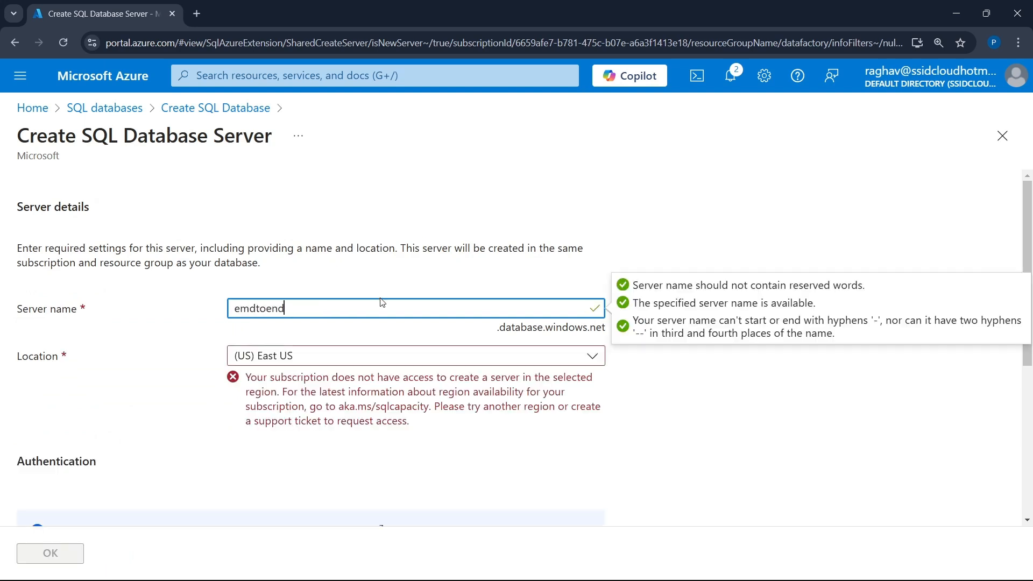
pyautogui.click(458, 360)
pyautogui.write('cen')
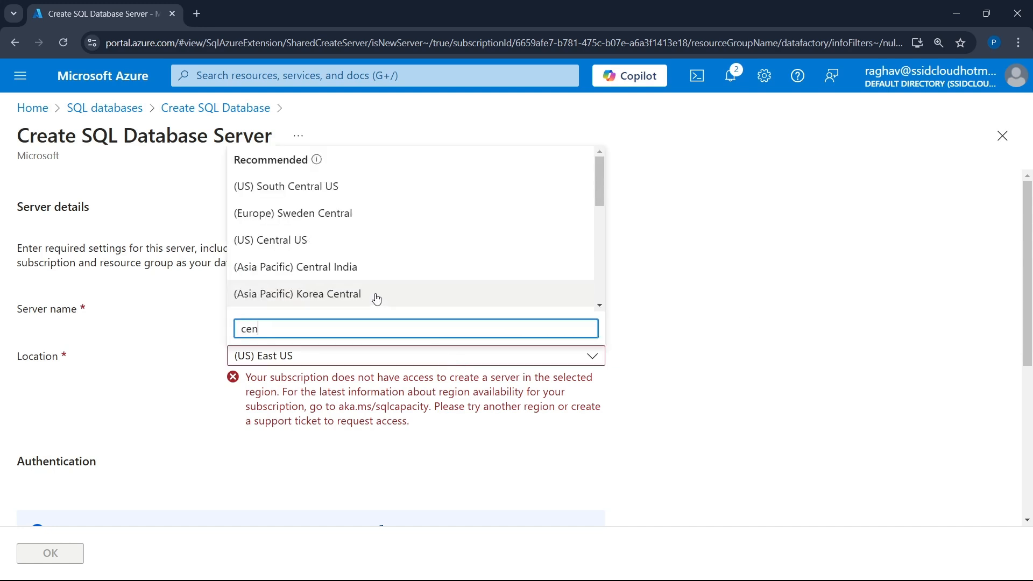
pyautogui.click(338, 267)
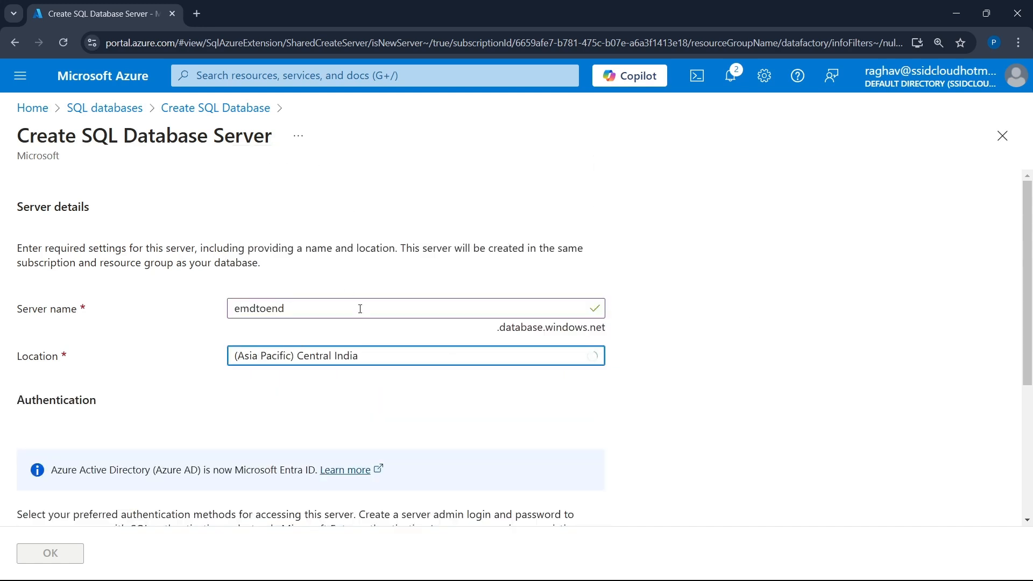
# - Set the server to use both SQL and Microsoft Entra authentication, with SeverAdmin as the server admin login
pyautogui.scroll(-2, 167, 368)
pyautogui.scroll(-2, 167, 368)
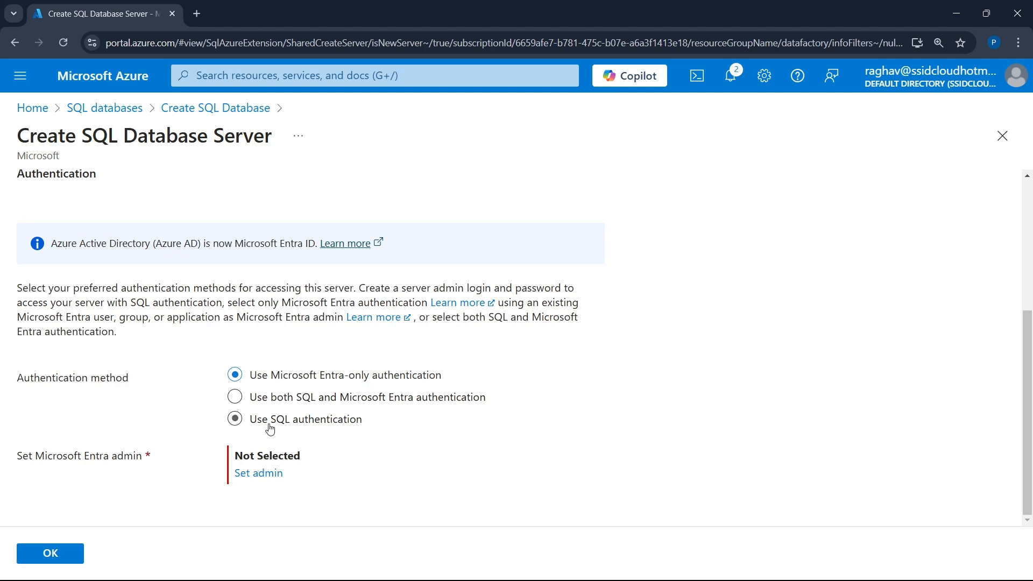
pyautogui.click(370, 406)
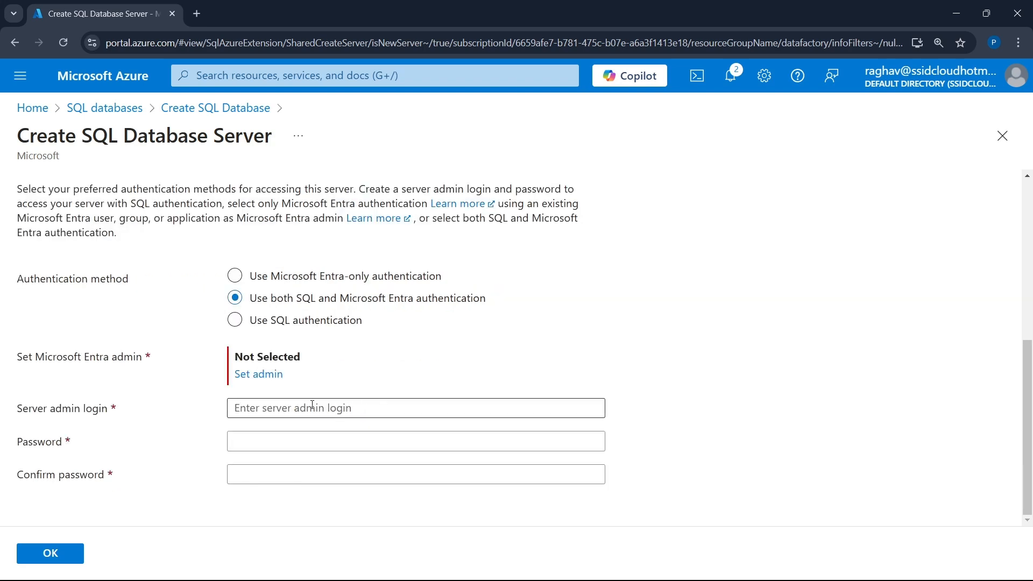
pyautogui.click(312, 403)
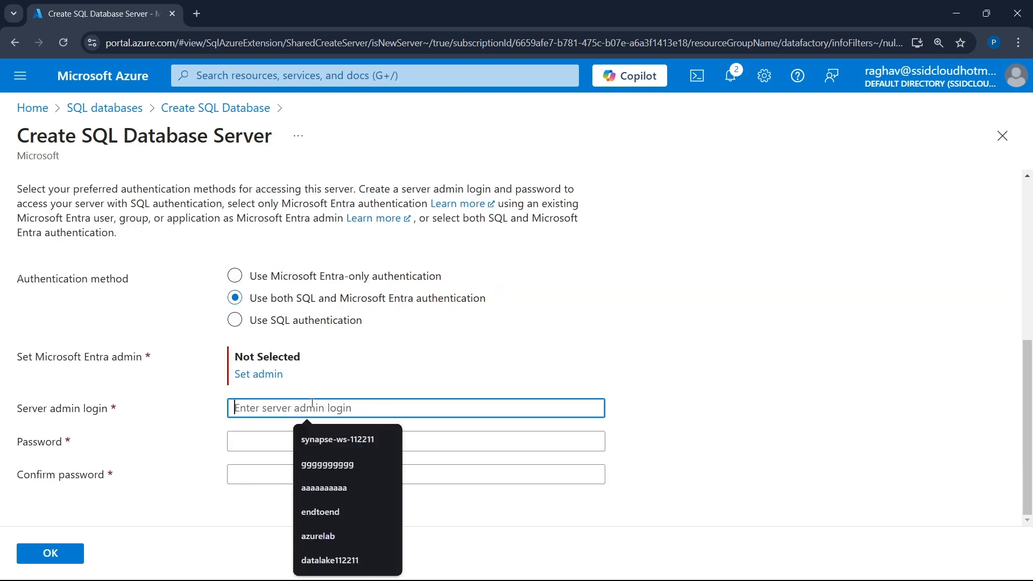
pyautogui.write('Sevr')
pyautogui.press('BackSpace')
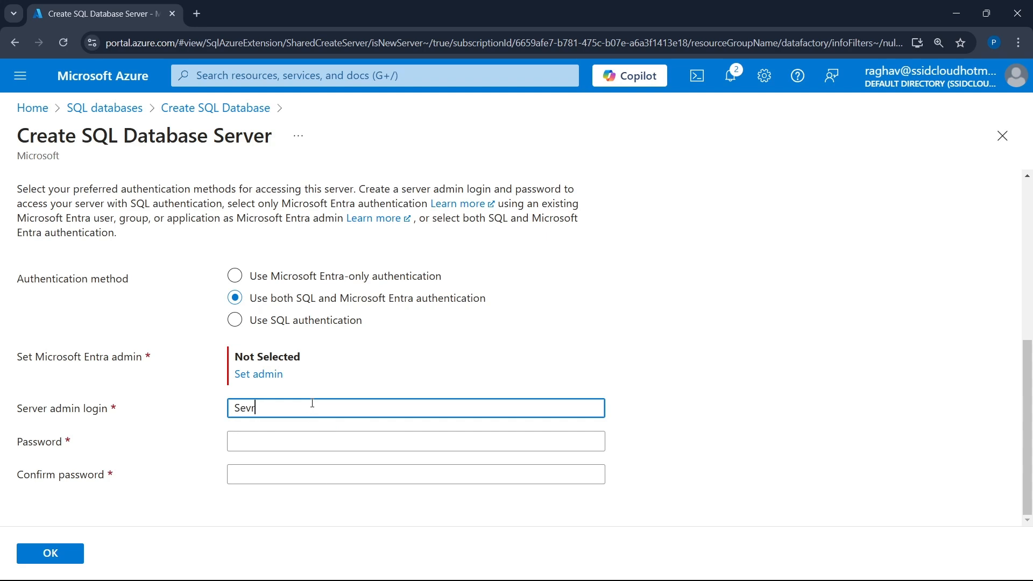
pyautogui.write('erAdmin')
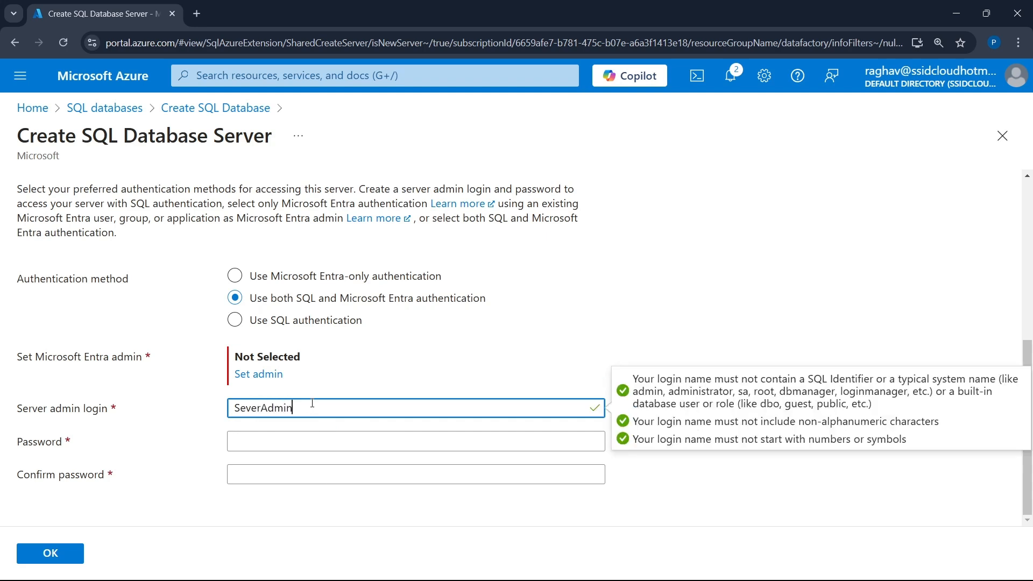
# - Enter the server admin password and repeat it in the confirmation field
pyautogui.press('Tab')
pyautogui.write('Password')
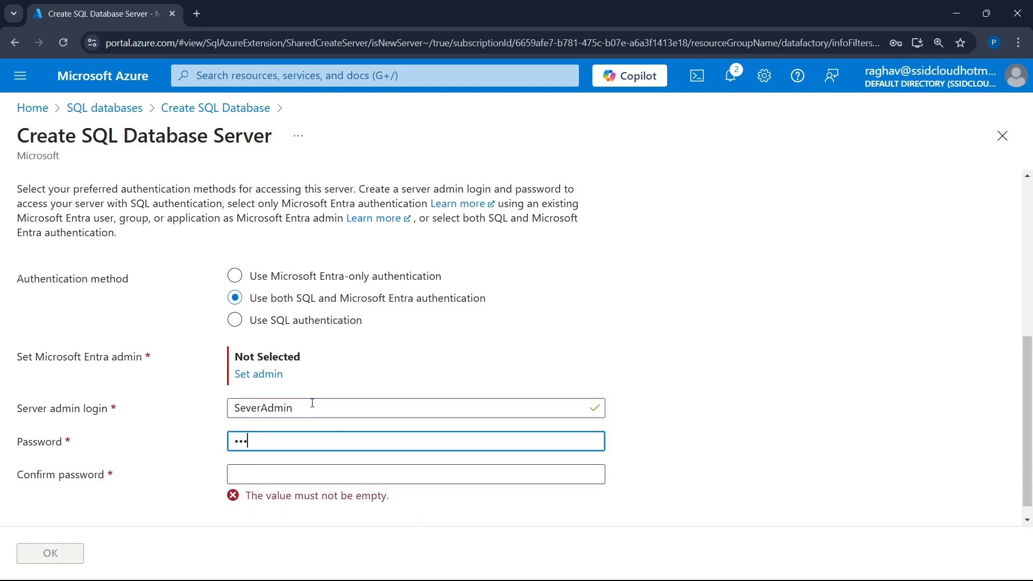
pyautogui.write('@123')
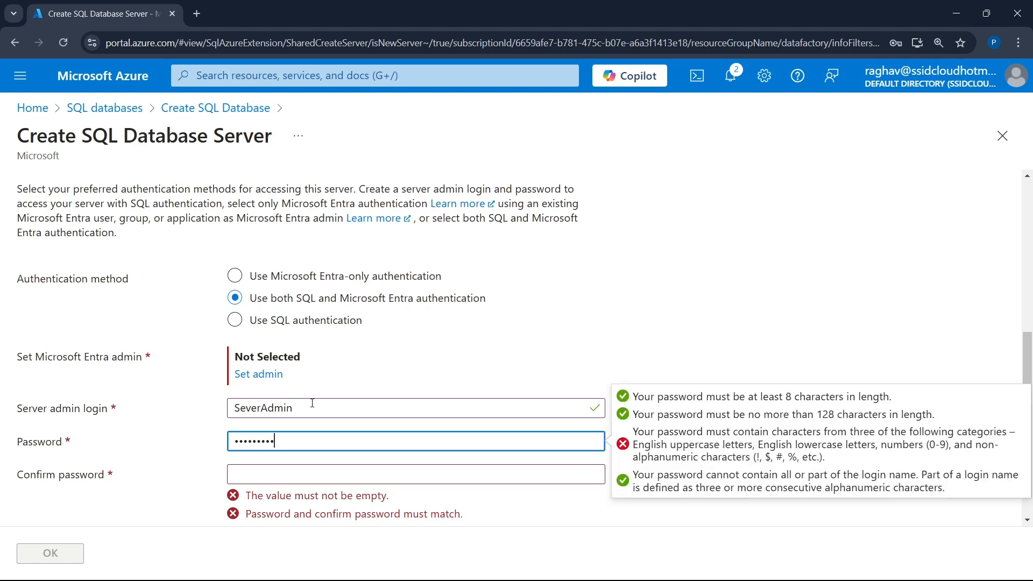
pyautogui.press('Tab')
pyautogui.write('Password')
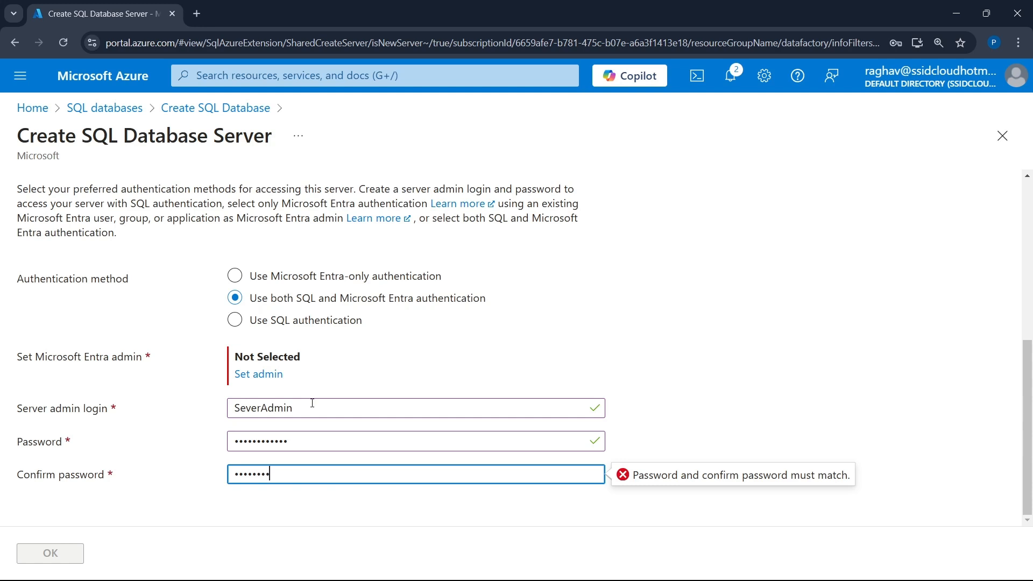
pyautogui.write('@123')
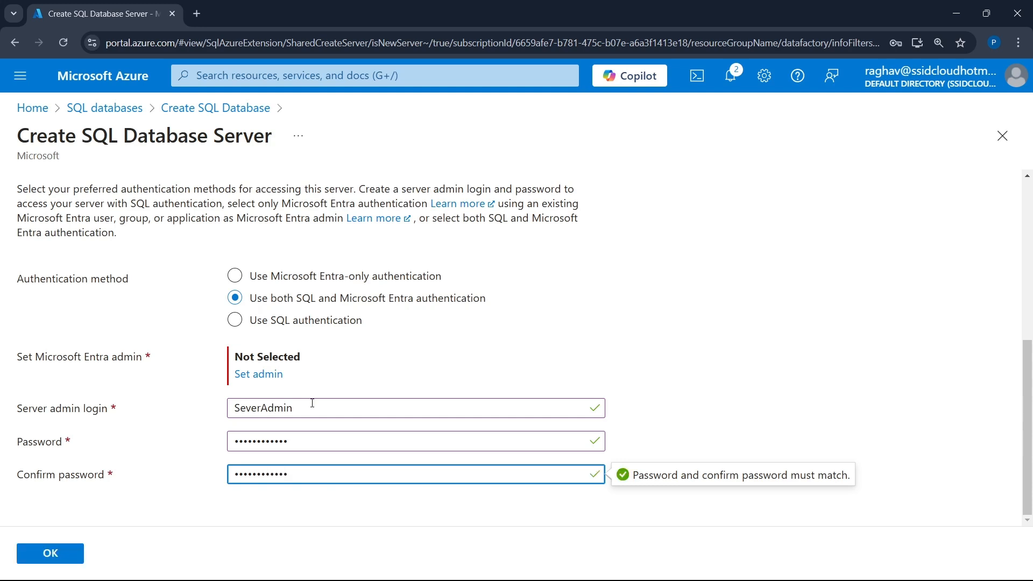
# - Set the Microsoft Entra admin for the server and accept the new server's settings
pyautogui.click(261, 376)
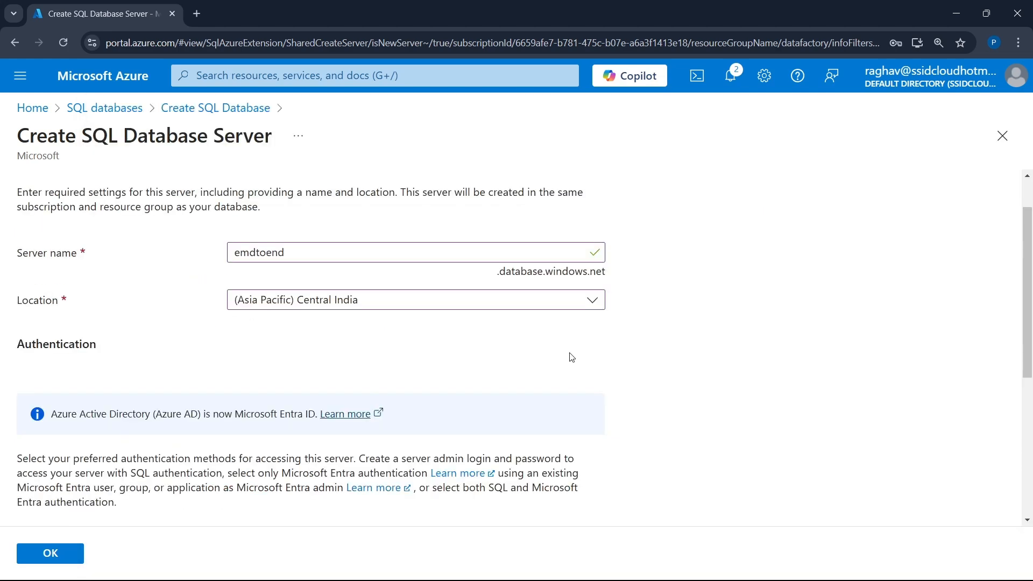
pyautogui.click(68, 555)
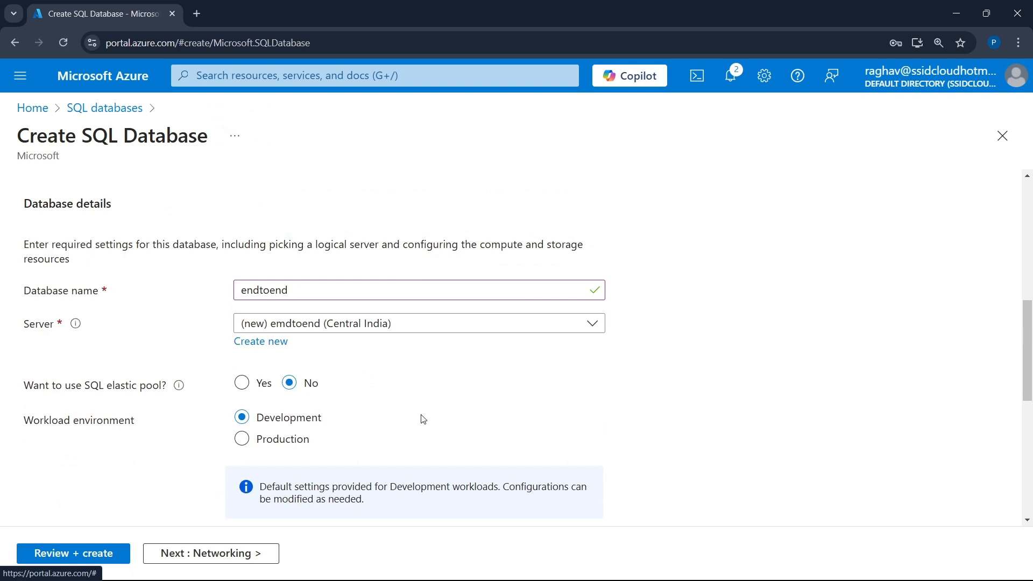
# - Set the network connectivity method for the database server to Public endpoint
pyautogui.scroll(-8, 423, 419)
pyautogui.scroll(3, 316, 264)
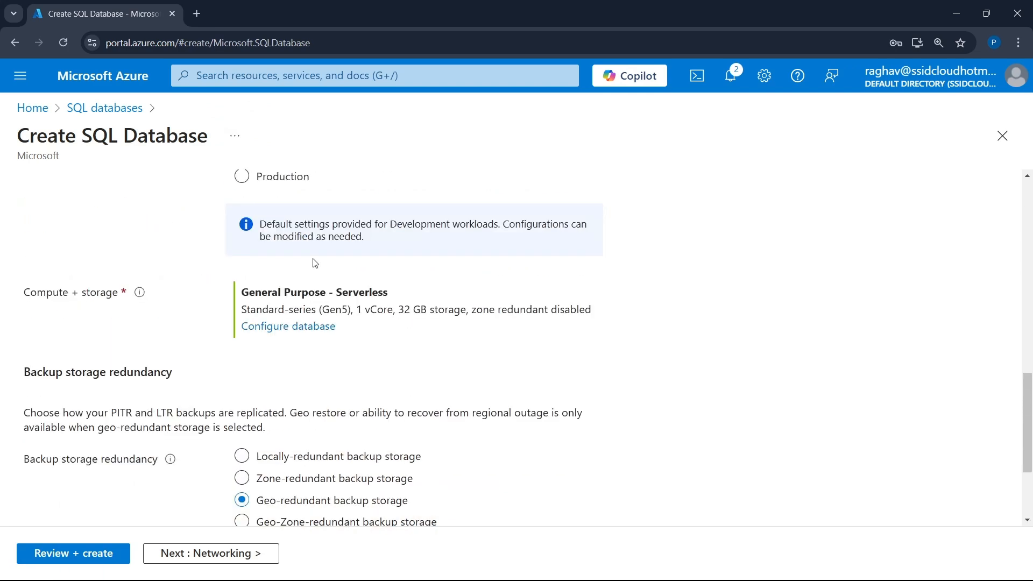
pyautogui.scroll(3, 362, 246)
pyautogui.scroll(-5, 363, 245)
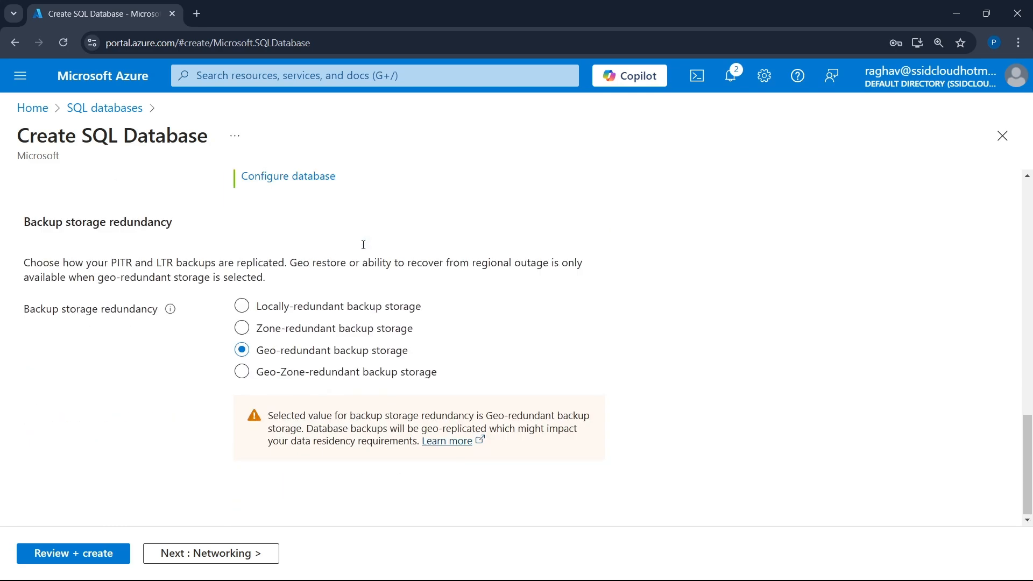
pyautogui.scroll(15, 364, 245)
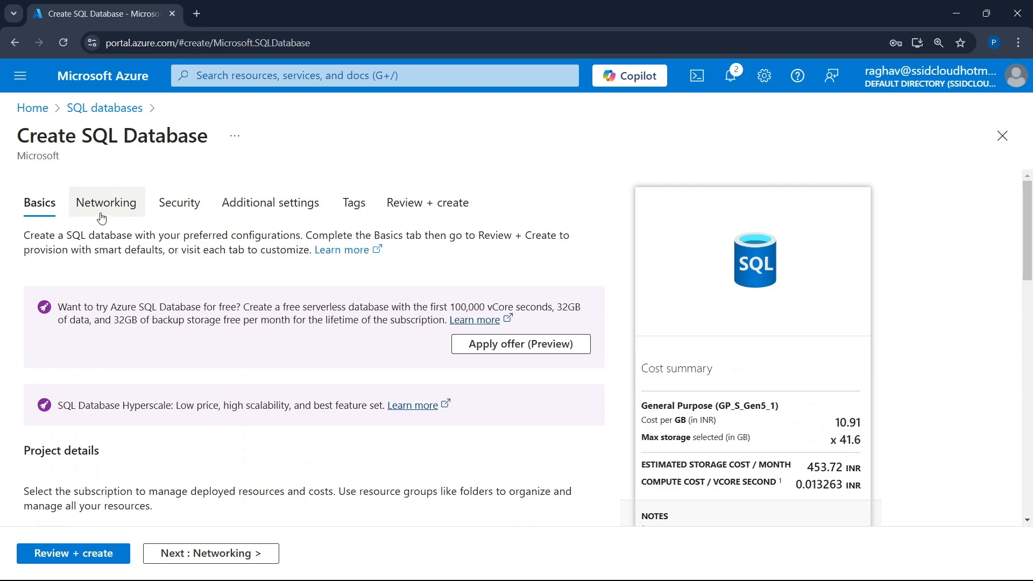
pyautogui.click(101, 215)
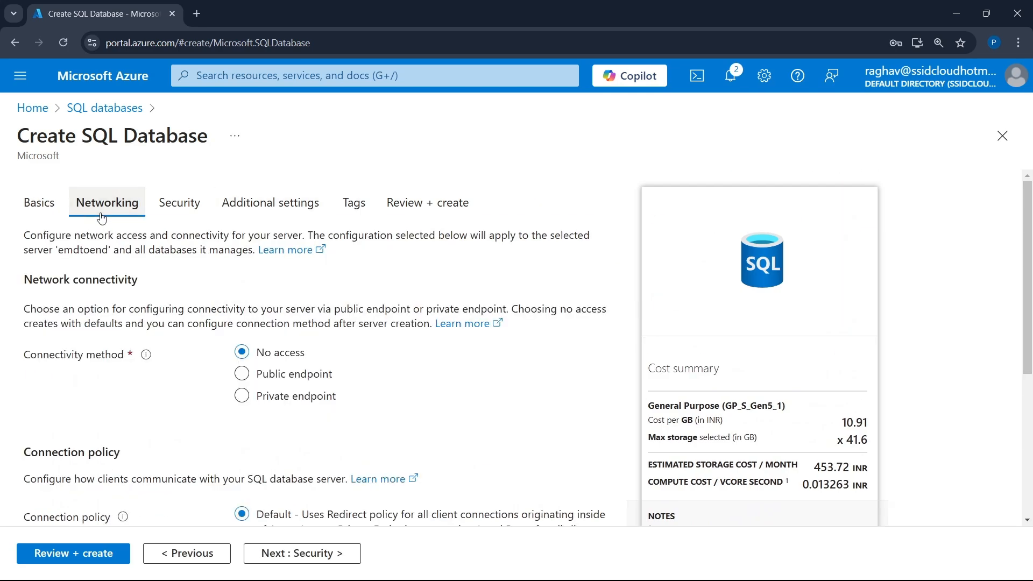
pyautogui.click(295, 375)
# - Set the firewall rules to allow Azure services and resources to access the server and to add the current client IP address
pyautogui.scroll(-4, 253, 350)
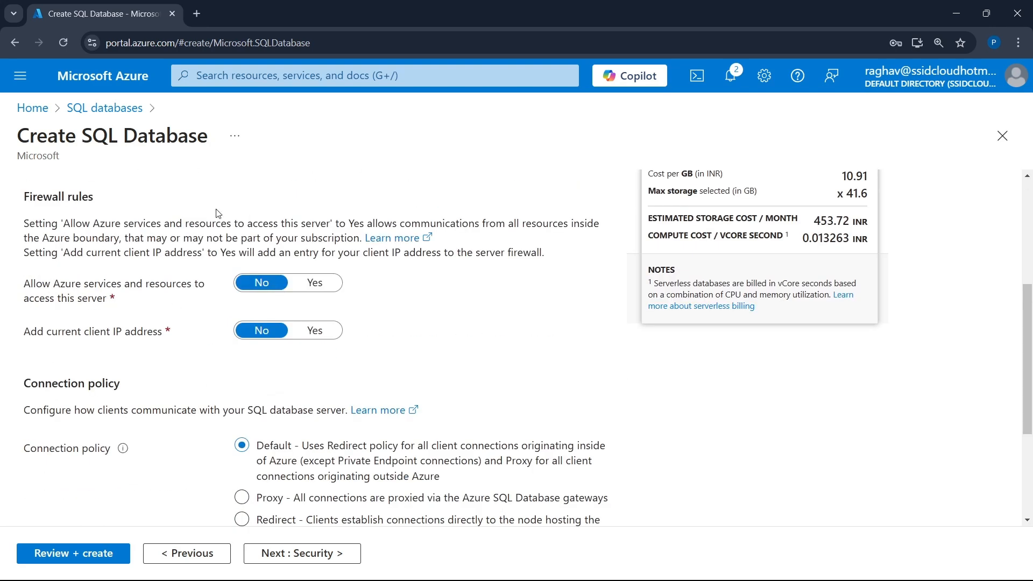
pyautogui.click(330, 286)
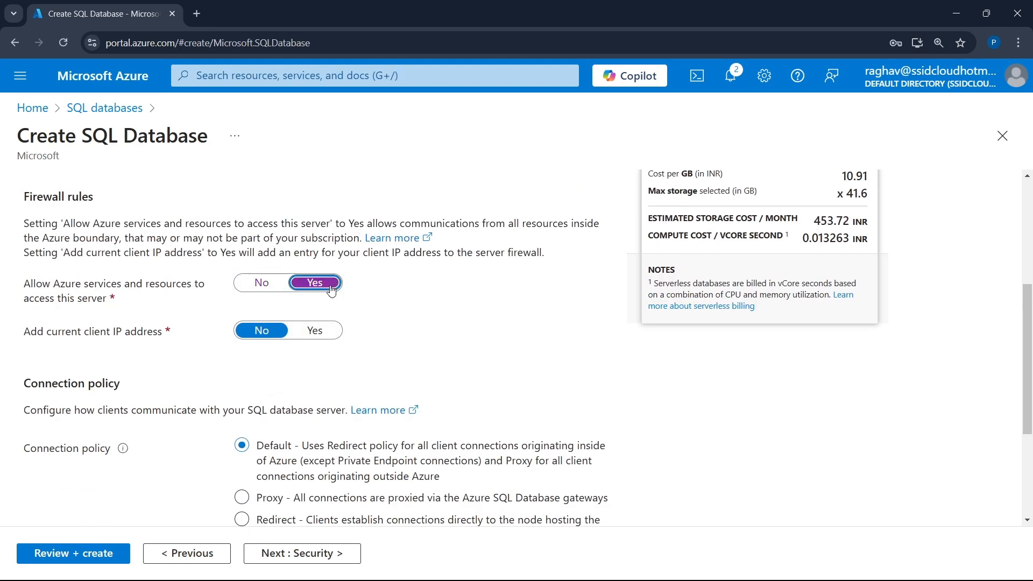
pyautogui.click(323, 335)
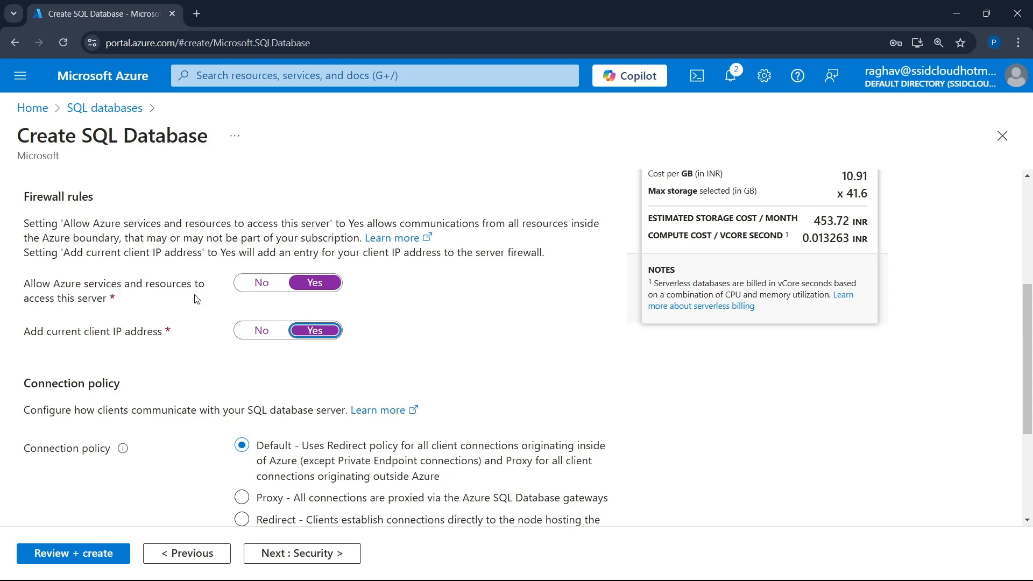
# - Keep the default connection policy and security settings, proceed to the final review, and create the SQL database
pyautogui.scroll(-3, 431, 350)
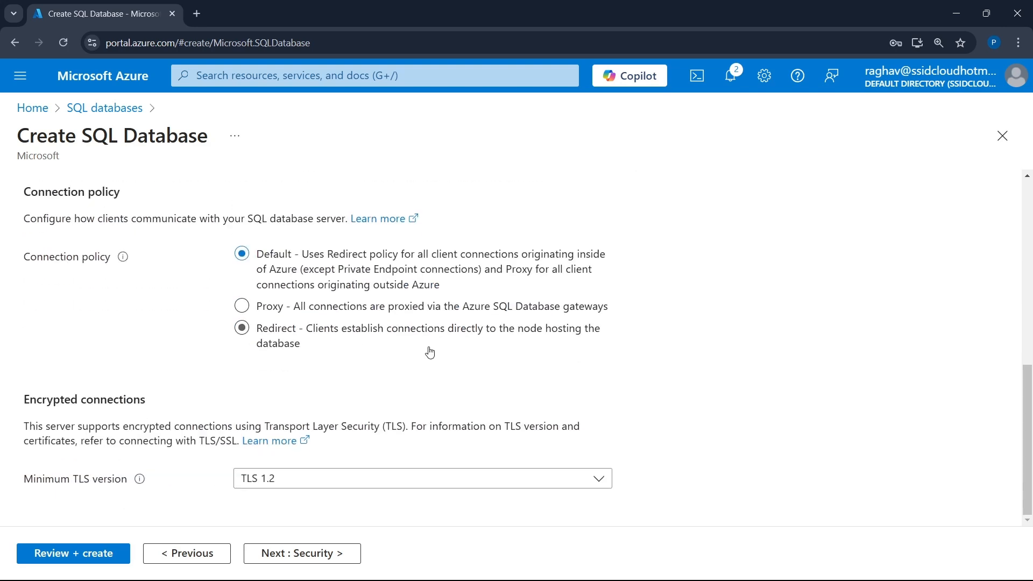
pyautogui.click(322, 553)
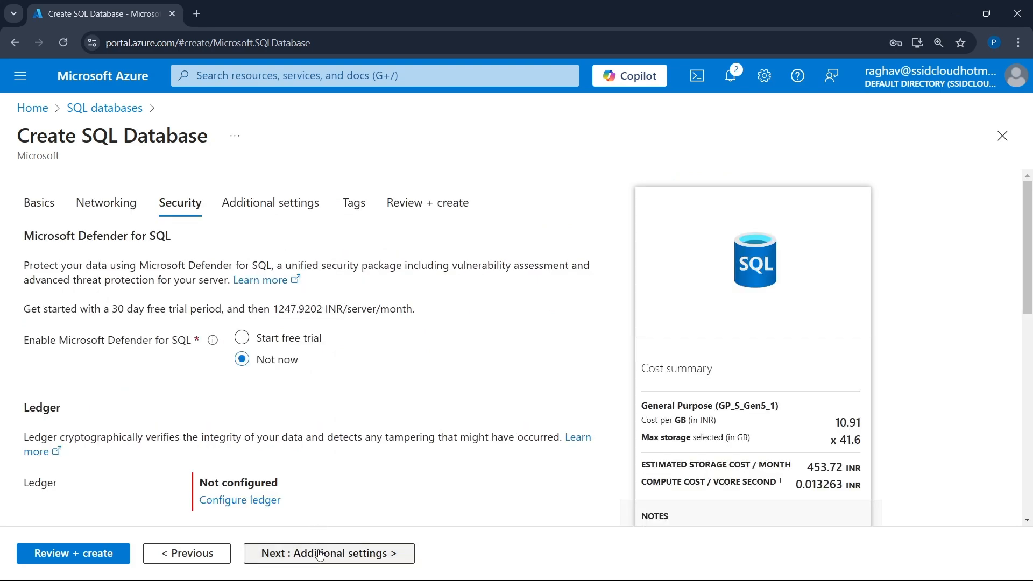
pyautogui.scroll(-6, 359, 396)
pyautogui.scroll(6, 358, 396)
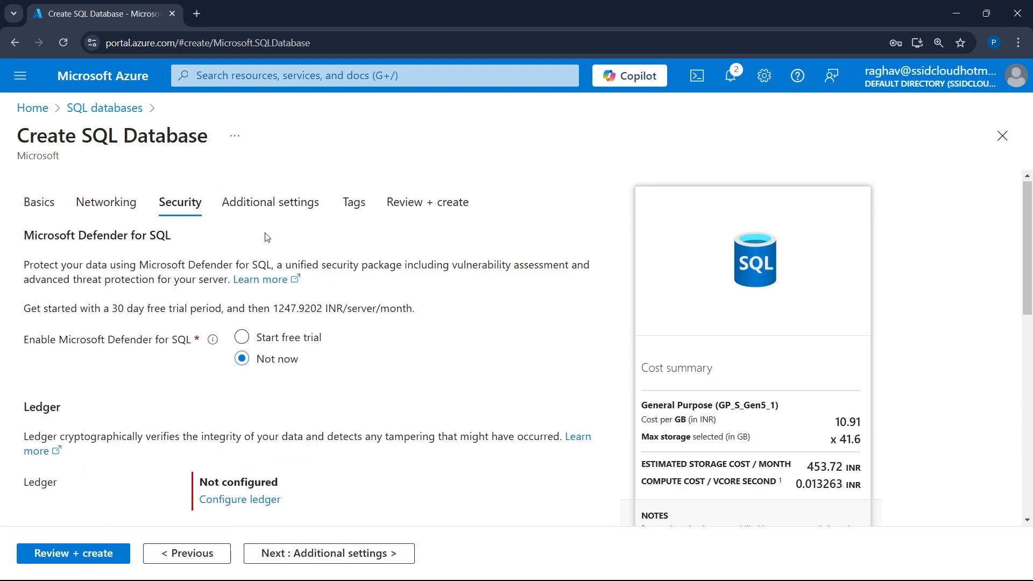
pyautogui.click(429, 203)
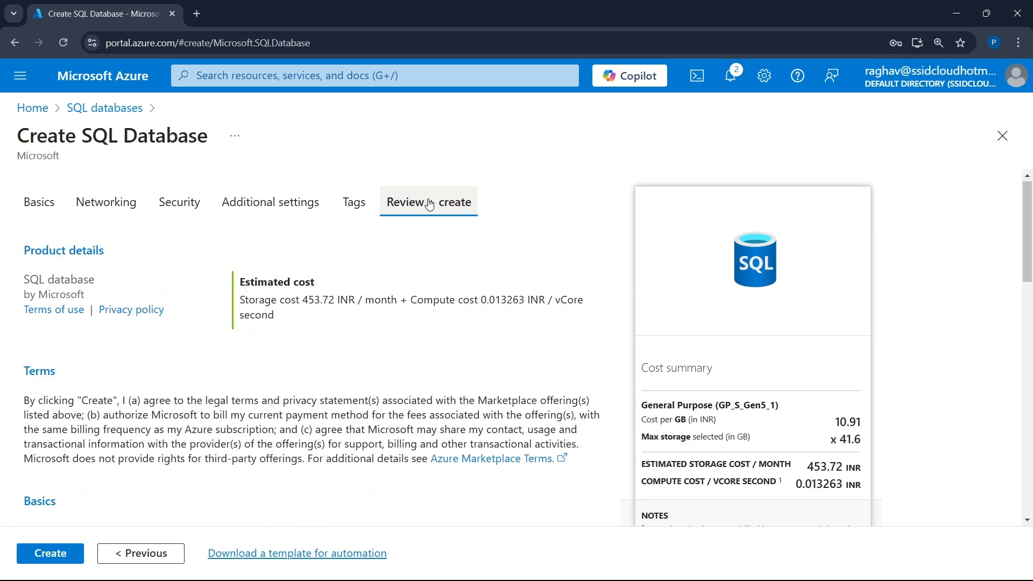
pyautogui.click(42, 556)
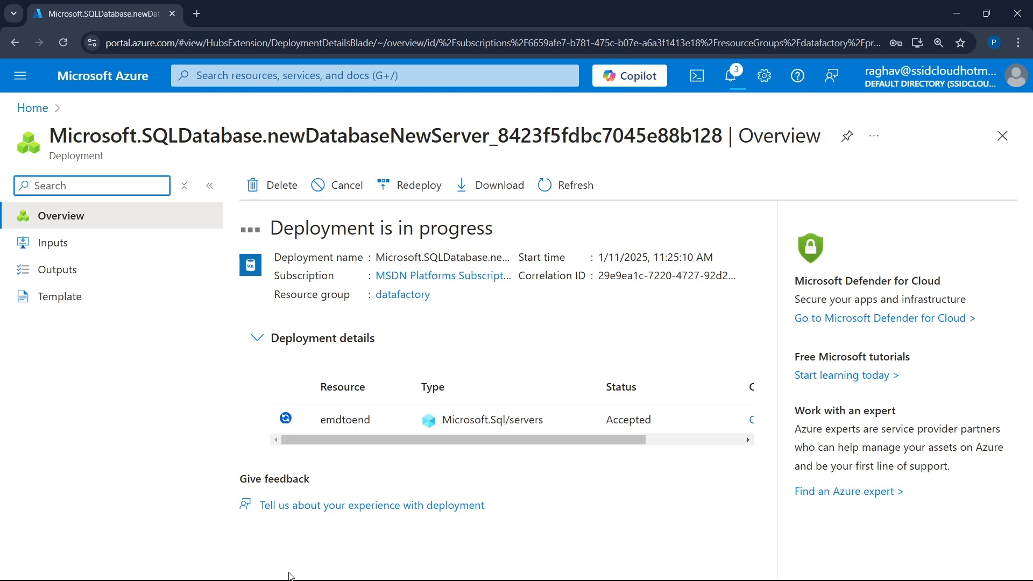
# - Launch SQL Server Management Studio 20
pyautogui.press('super')
pyautogui.write('sql')
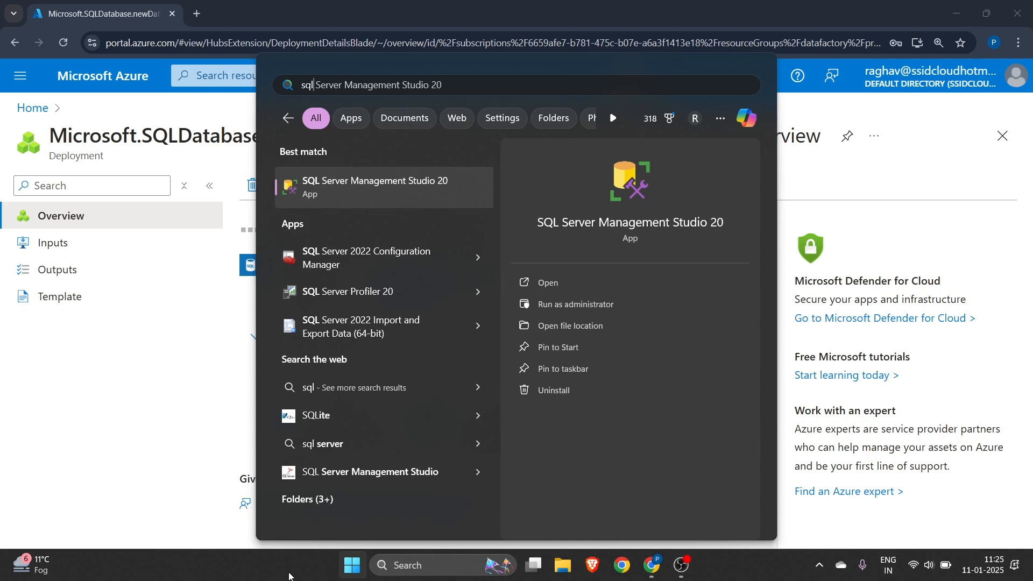
pyautogui.press('Return')
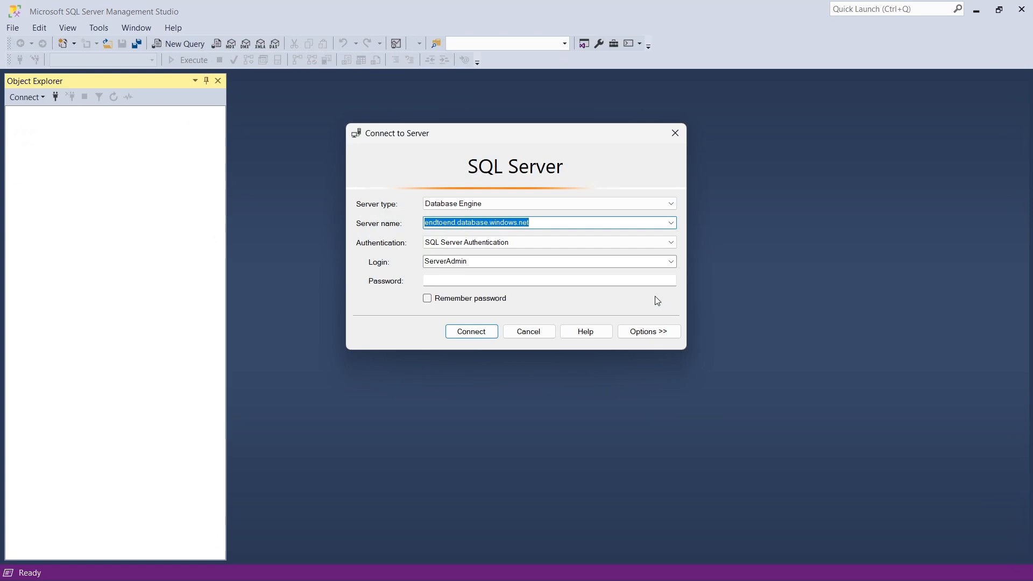
# - Switch back to the Azure portal in the browser and start creating a storage account in a second portal tab
pyautogui.hotkey('alt', 'Tab')
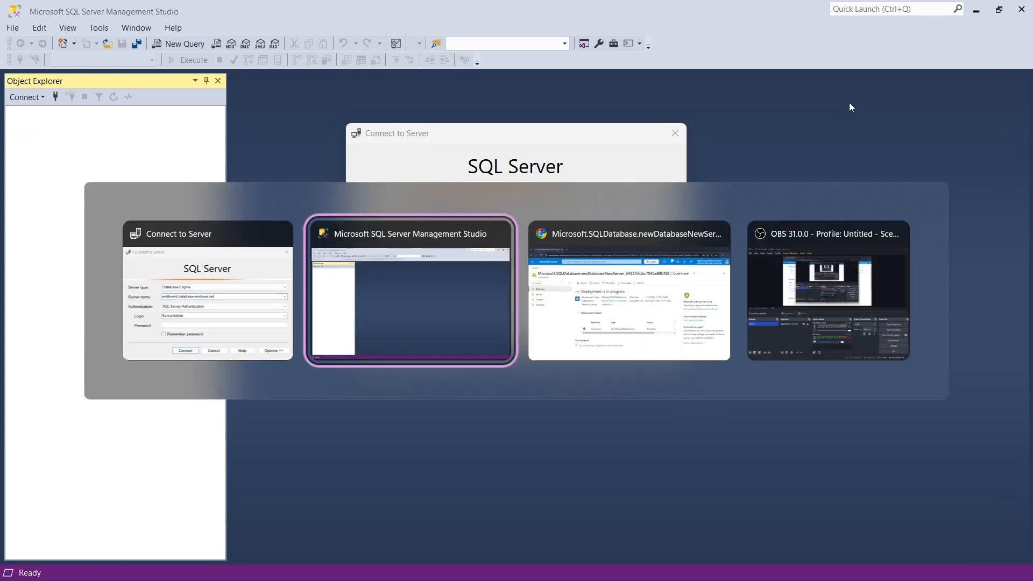
pyautogui.hotkey('alt', 'Tab')
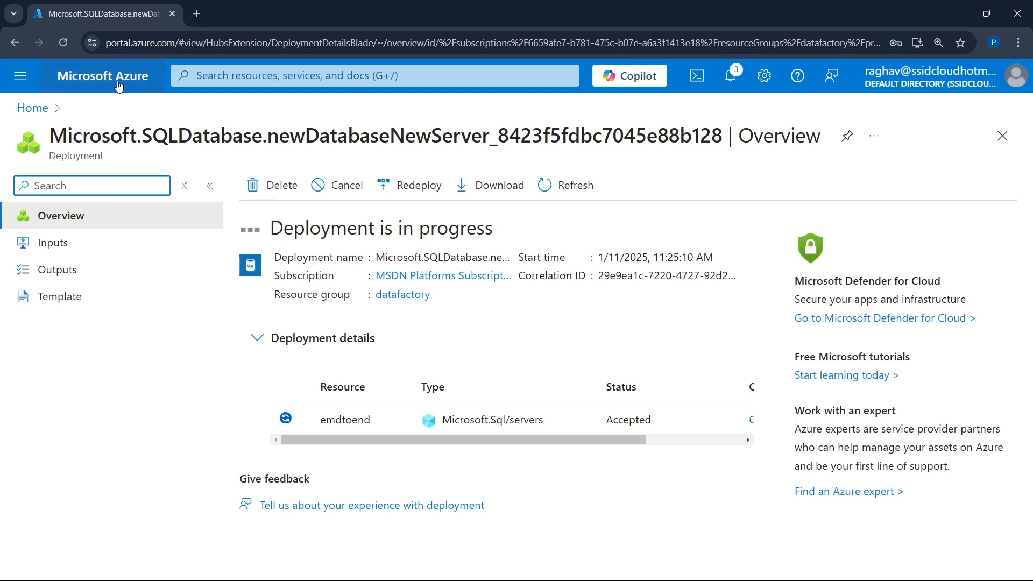
pyautogui.middleClick(115, 82)
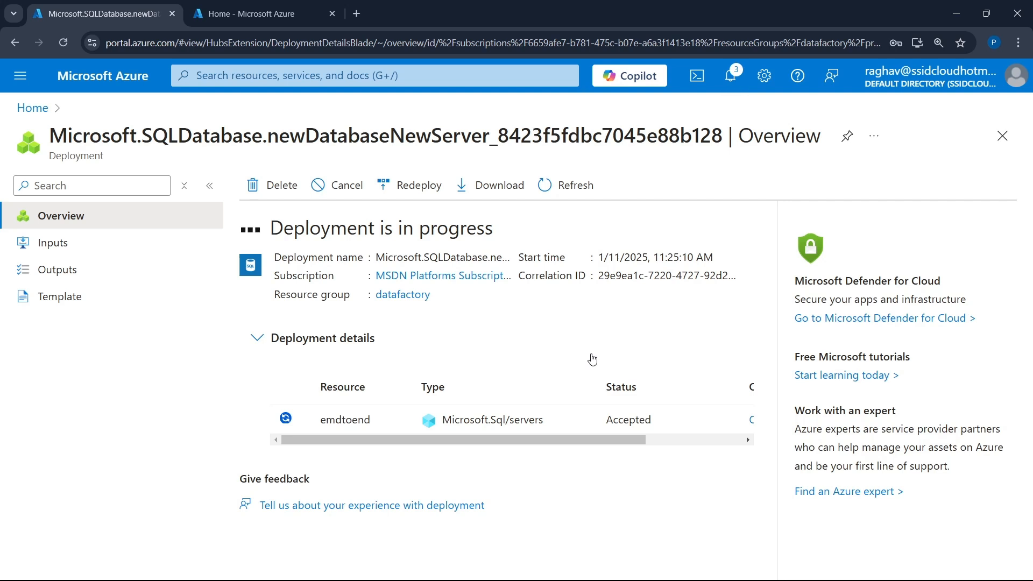
pyautogui.hotkey('ctrl', 'Tab')
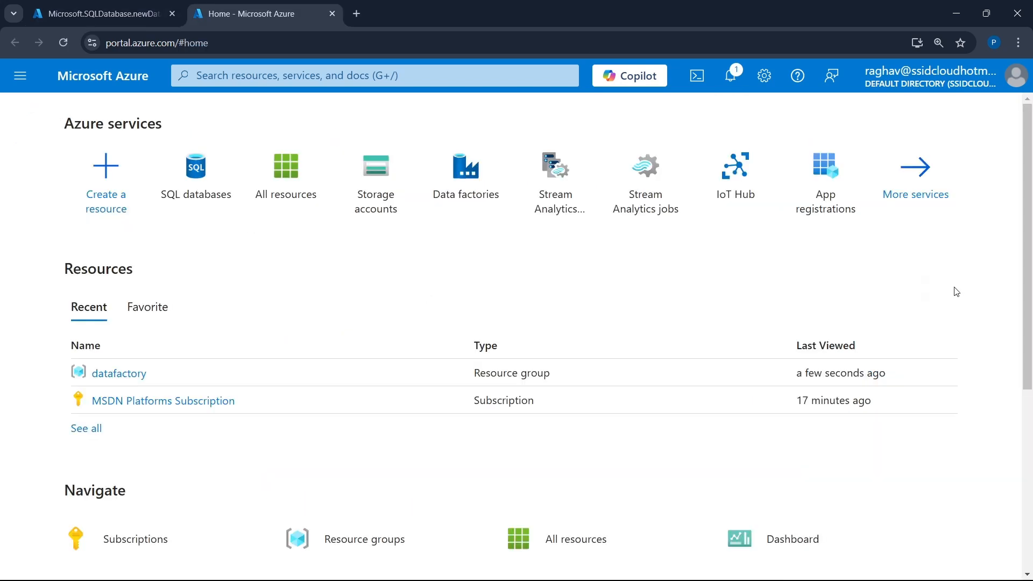
pyautogui.click(396, 194)
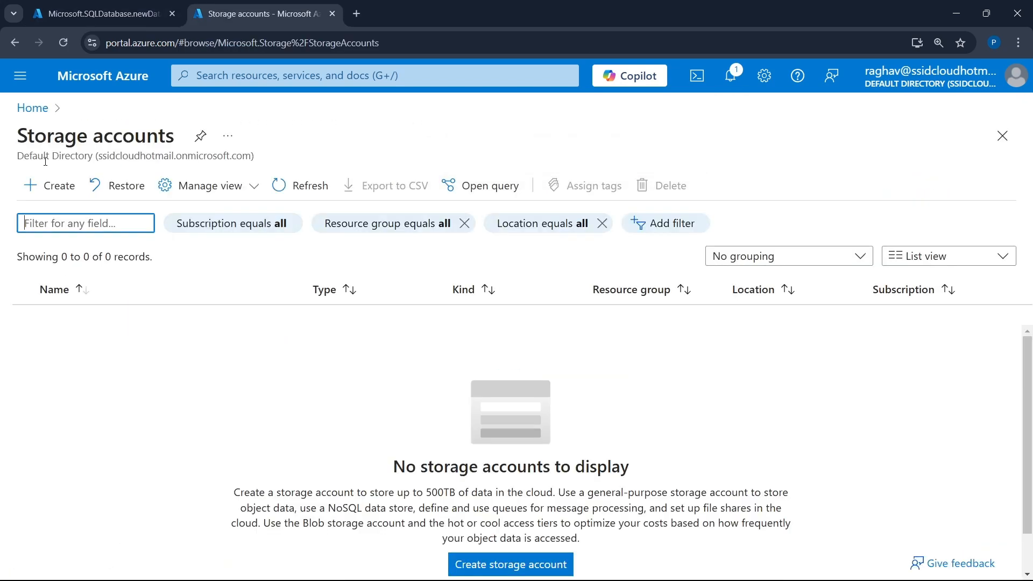
pyautogui.click(43, 197)
# - Set the storage account's resource group to datafactory
pyautogui.scroll(-2, 449, 247)
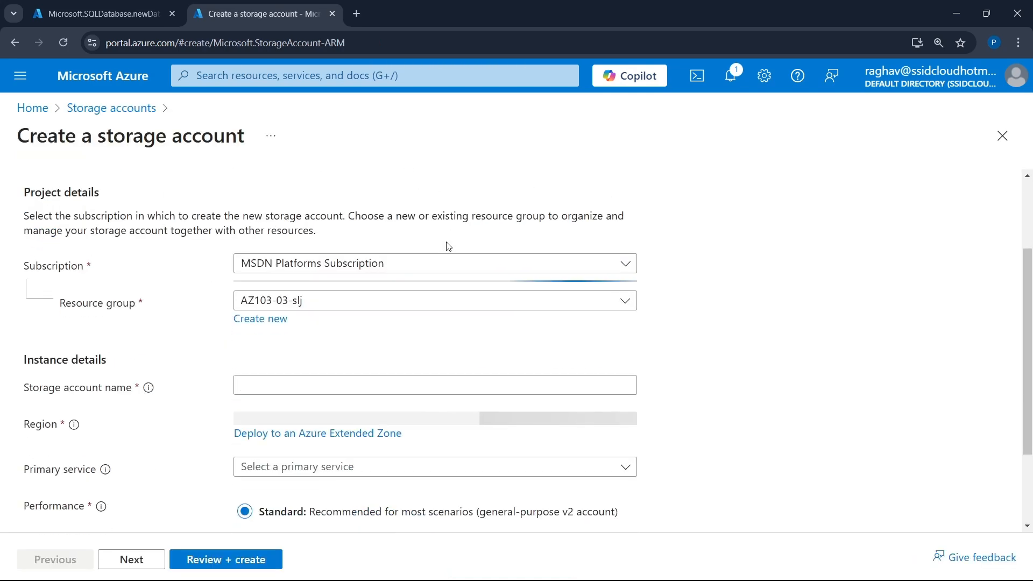
pyautogui.click(370, 300)
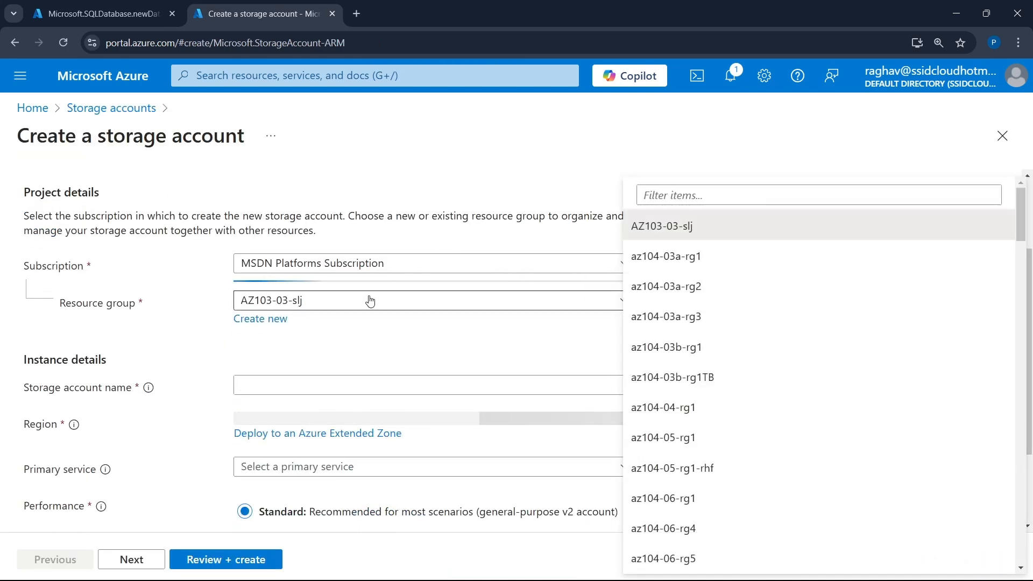
pyautogui.click(737, 190)
pyautogui.write('da')
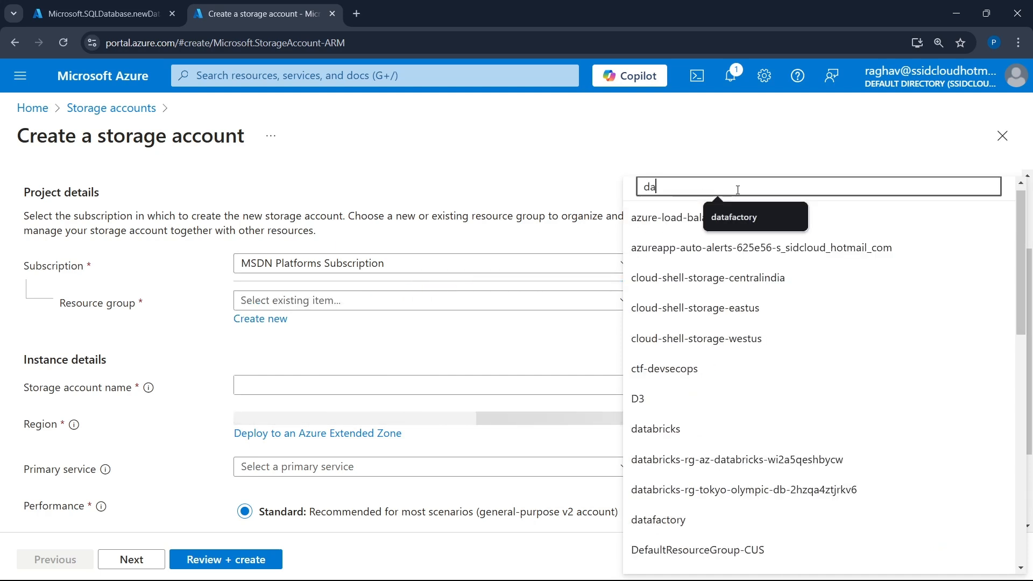
pyautogui.write('ta')
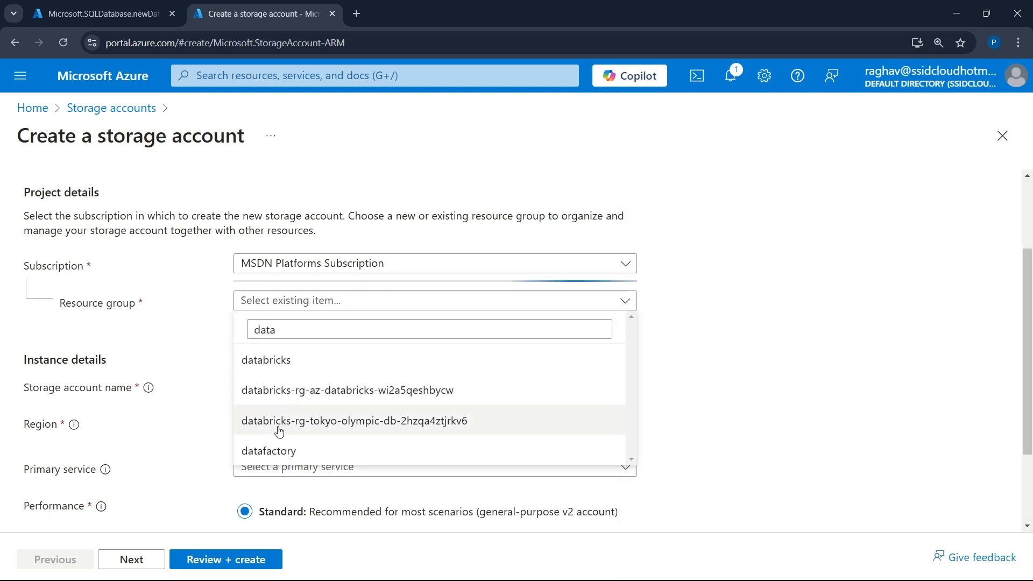
pyautogui.click(279, 451)
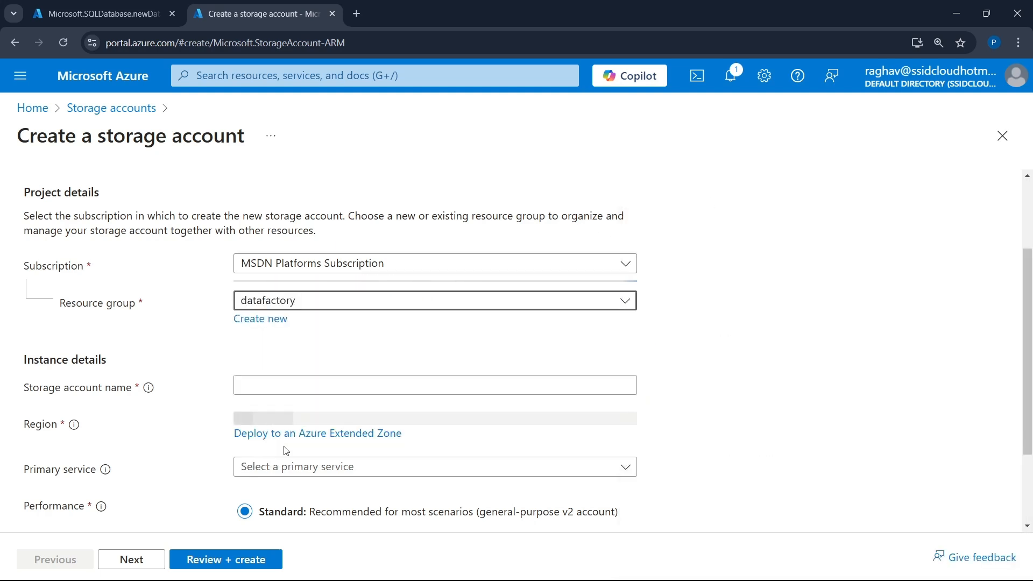
# - Name the storage account endtoend1122
pyautogui.click(291, 387)
pyautogui.write('e')
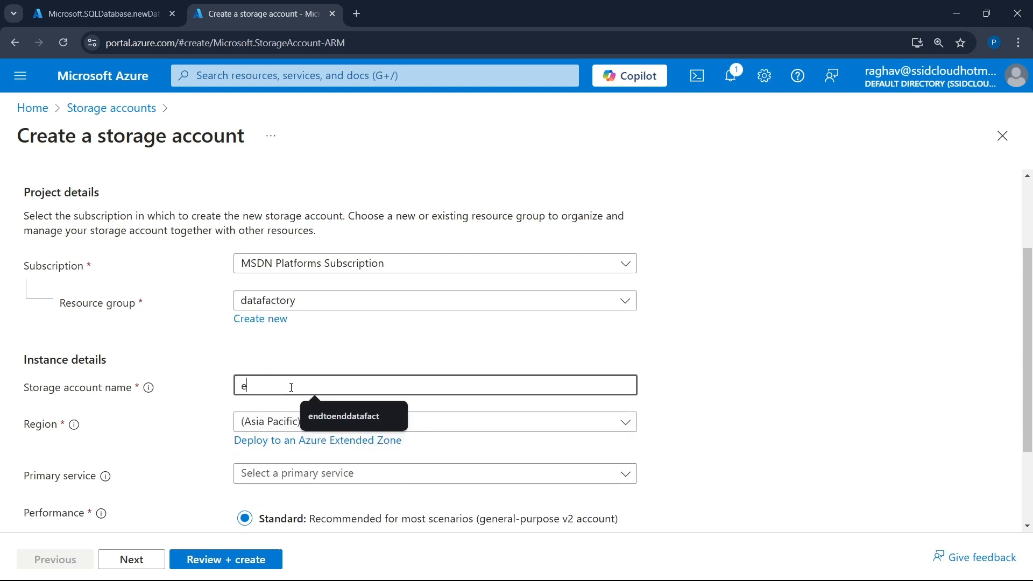
pyautogui.write('ndtoend')
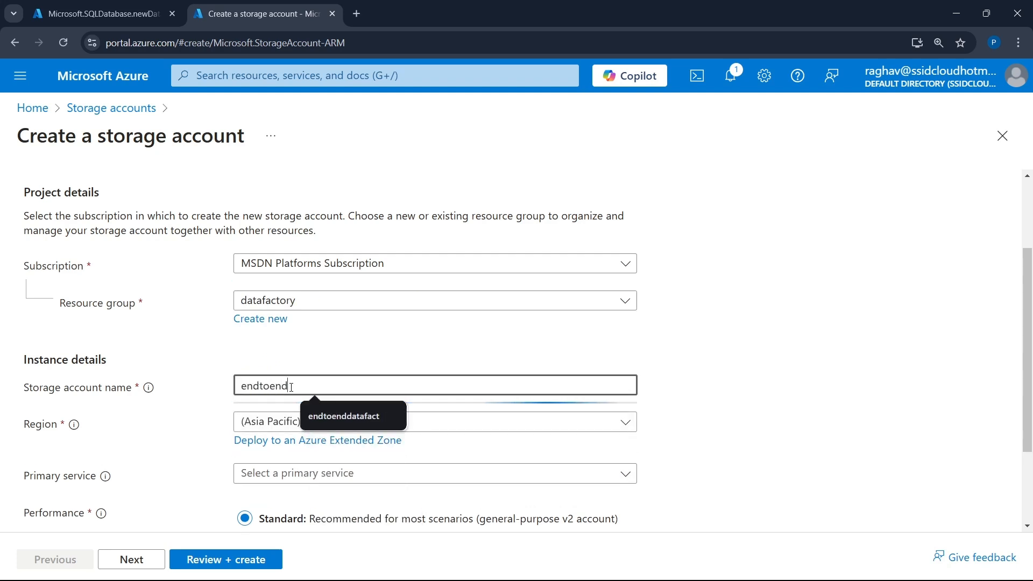
pyautogui.scroll(-2, 461, 319)
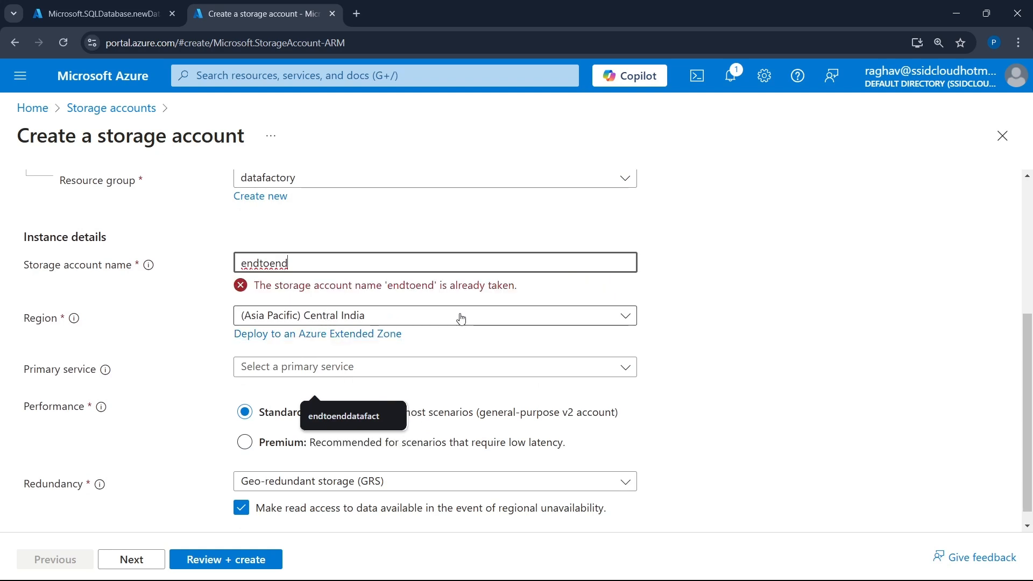
pyautogui.write('1122')
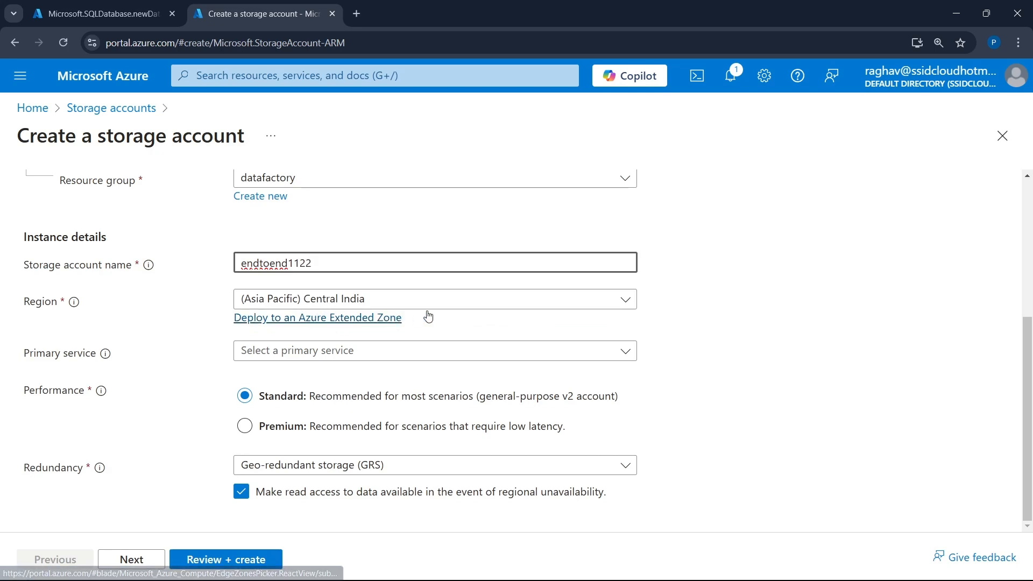
# - Enable the hierarchical namespace in the storage account's advanced settings and proceed to the final review
pyautogui.scroll(5, 155, 305)
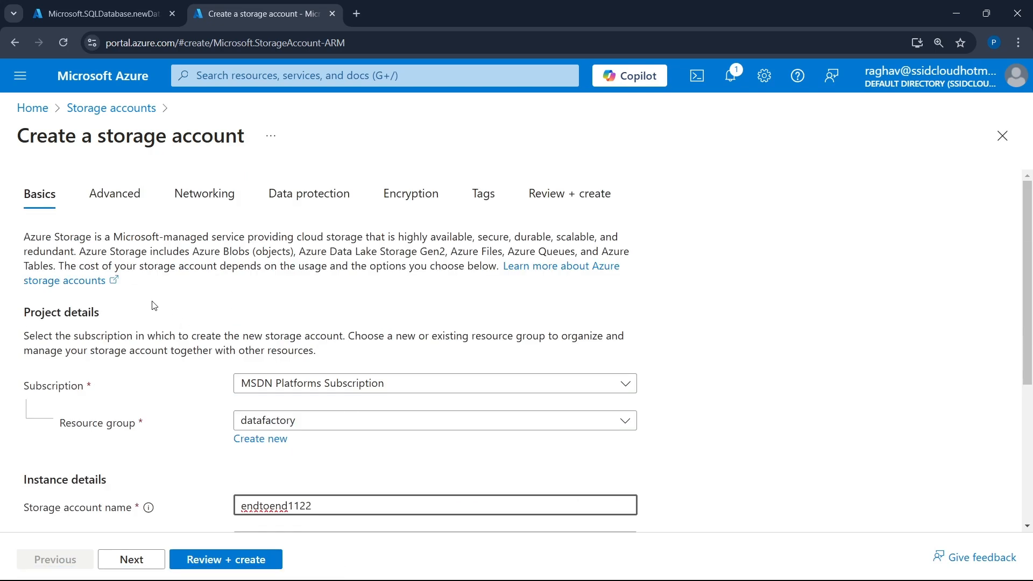
pyautogui.scroll(-5, 295, 298)
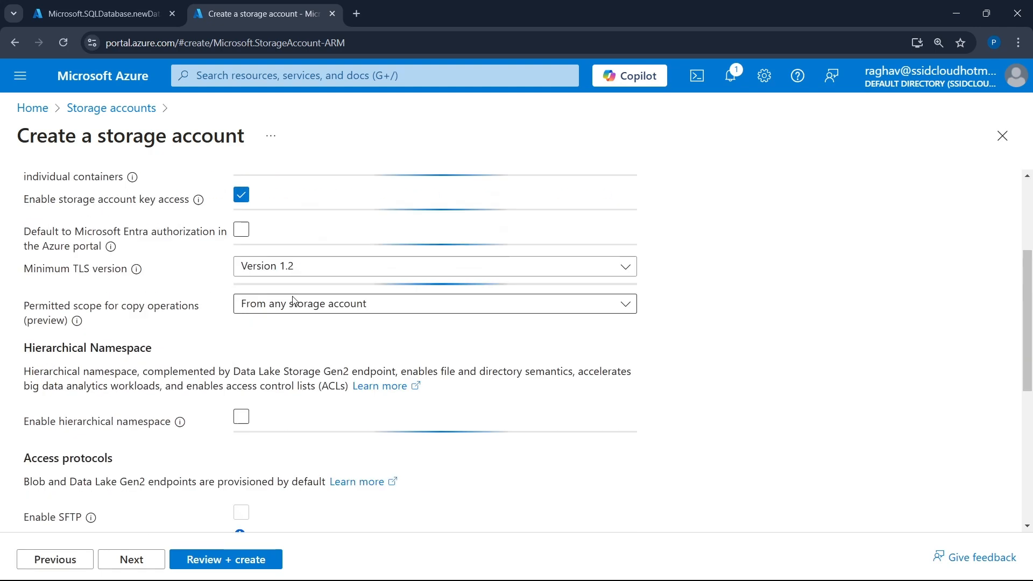
pyautogui.click(241, 321)
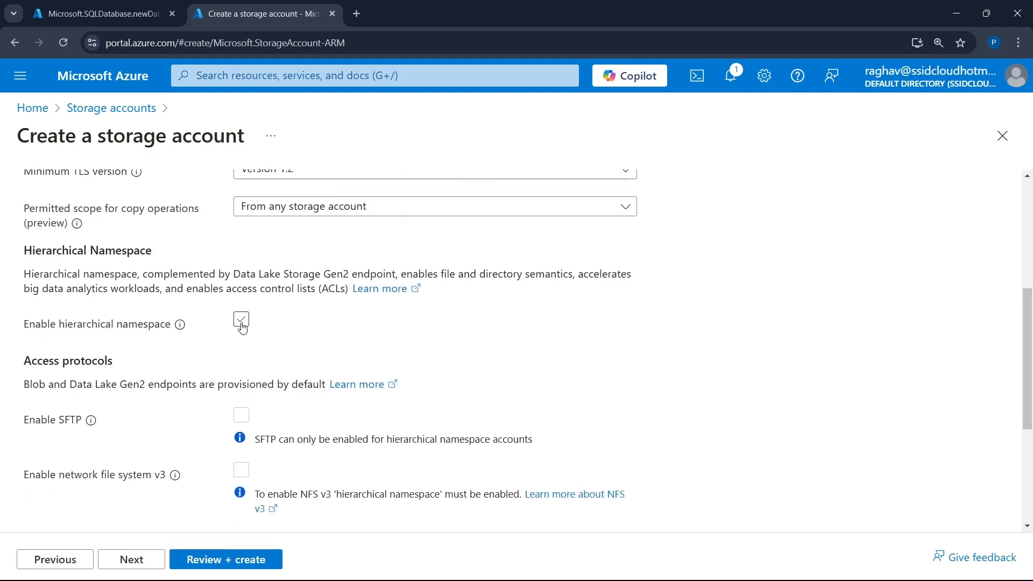
pyautogui.click(241, 322)
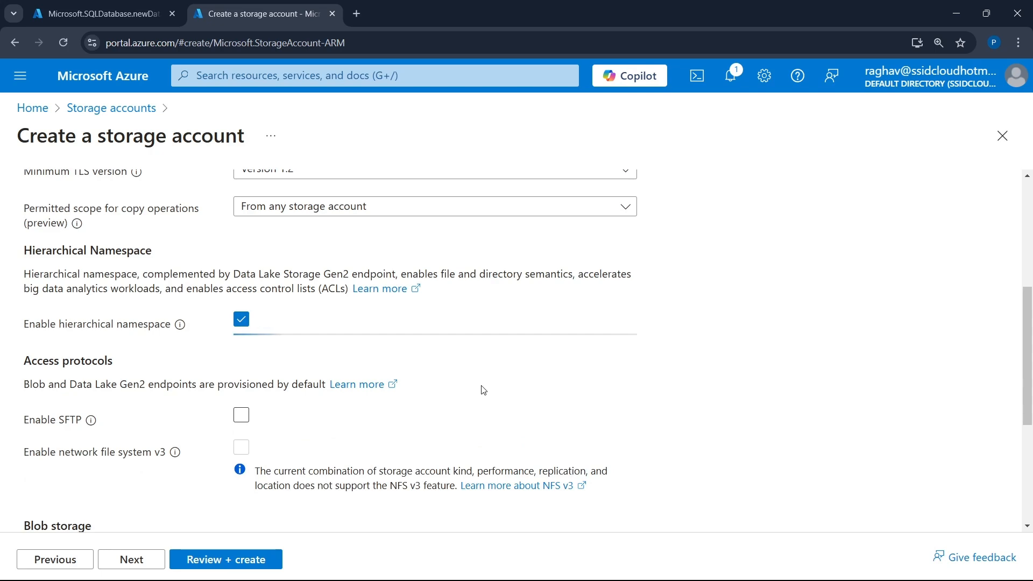
pyautogui.click(234, 561)
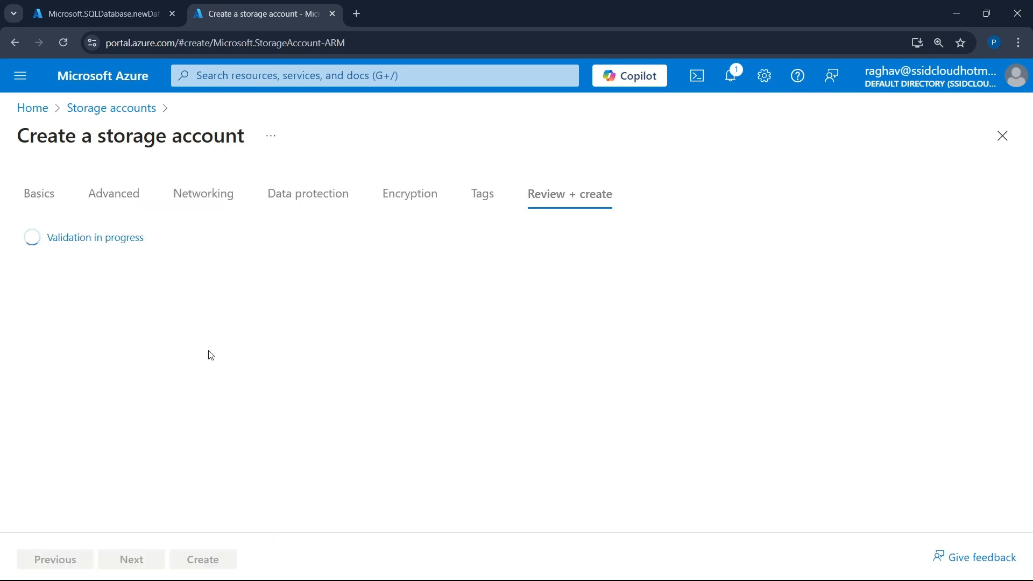
# - Check the SQL database deployment's progress, and create the reviewed storage account
pyautogui.click(123, 13)
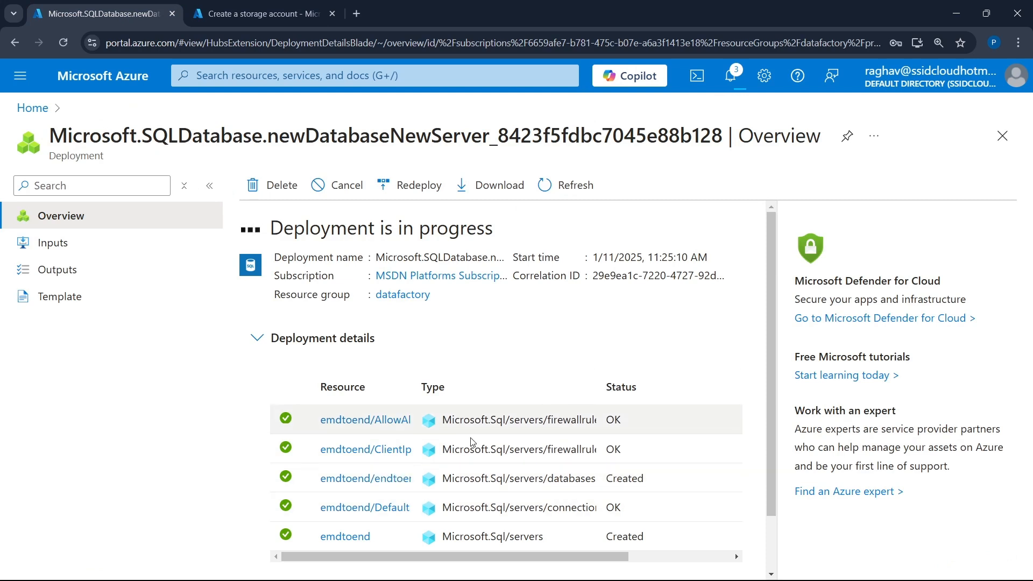
pyautogui.click(248, 7)
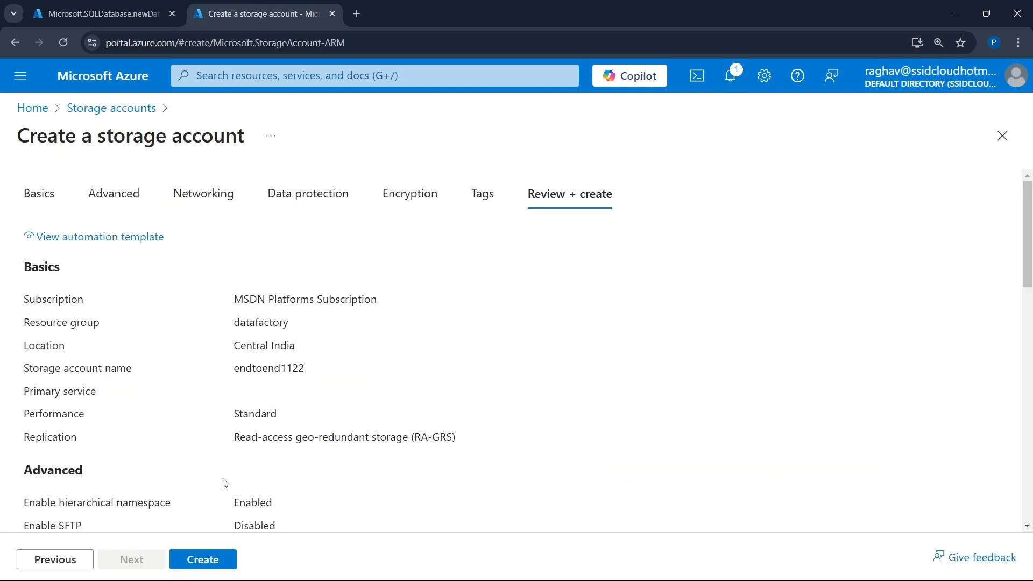
pyautogui.click(199, 557)
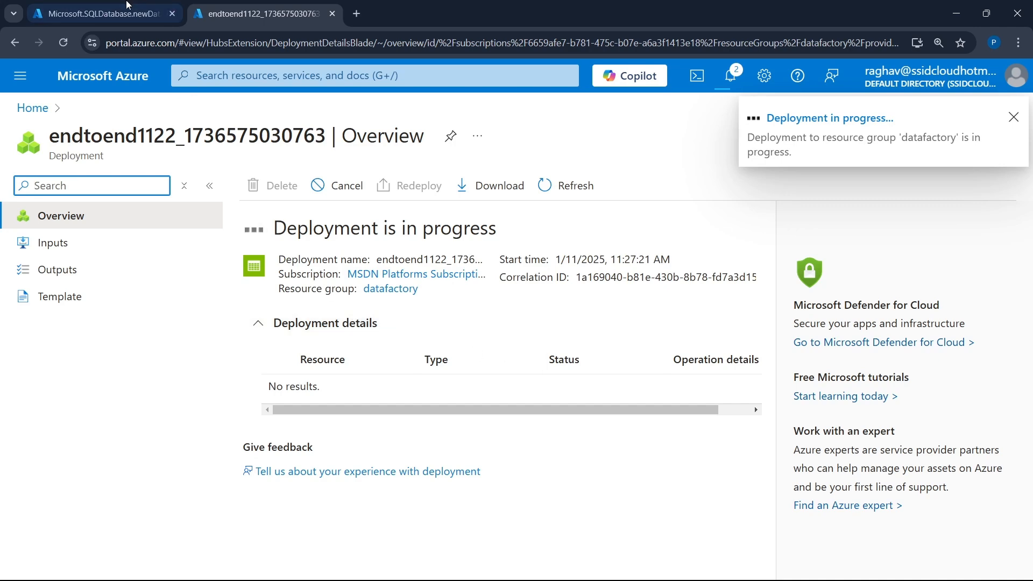
# - Open the newly deployed SQL database resource and copy its server name
pyautogui.click(114, 21)
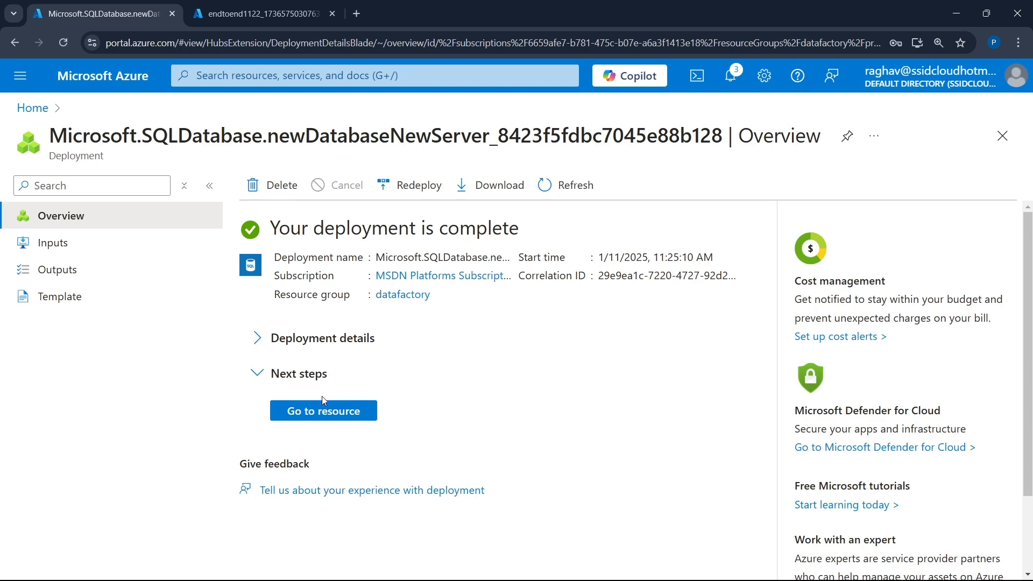
pyautogui.click(316, 415)
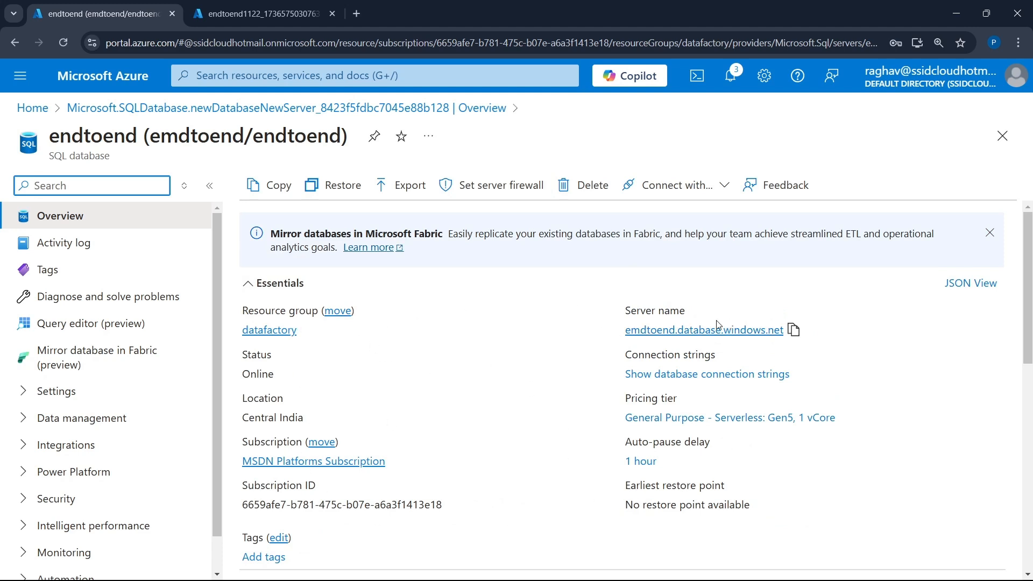
pyautogui.moveTo(623, 312); pyautogui.dragTo(709, 320)
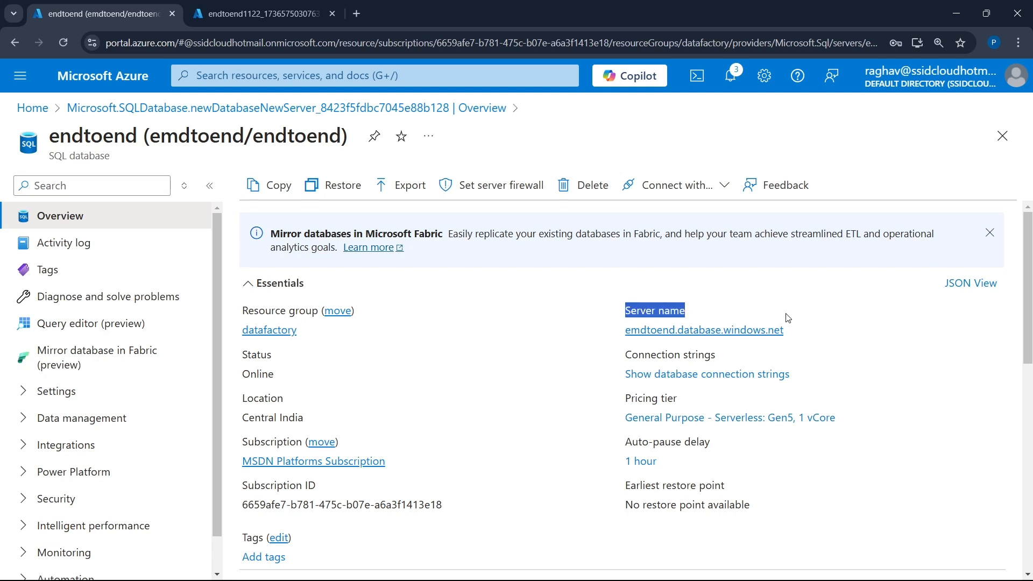
pyautogui.click(794, 331)
# - Switch to SQL Server Management Studio, expand the connection options and set the server name to emdtoend.database.windows.net
pyautogui.moveTo(646, 579)
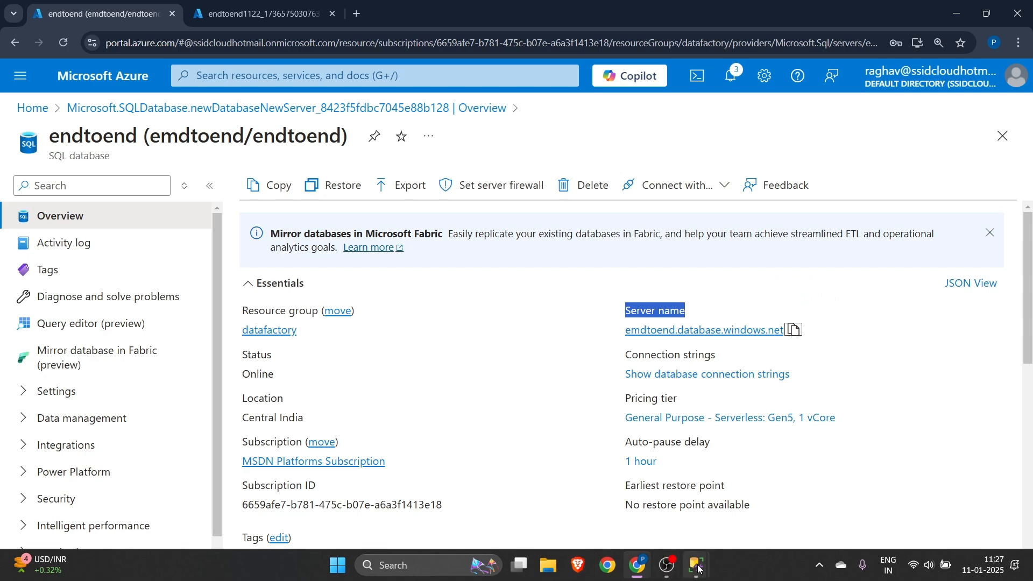
pyautogui.moveTo(697, 565)
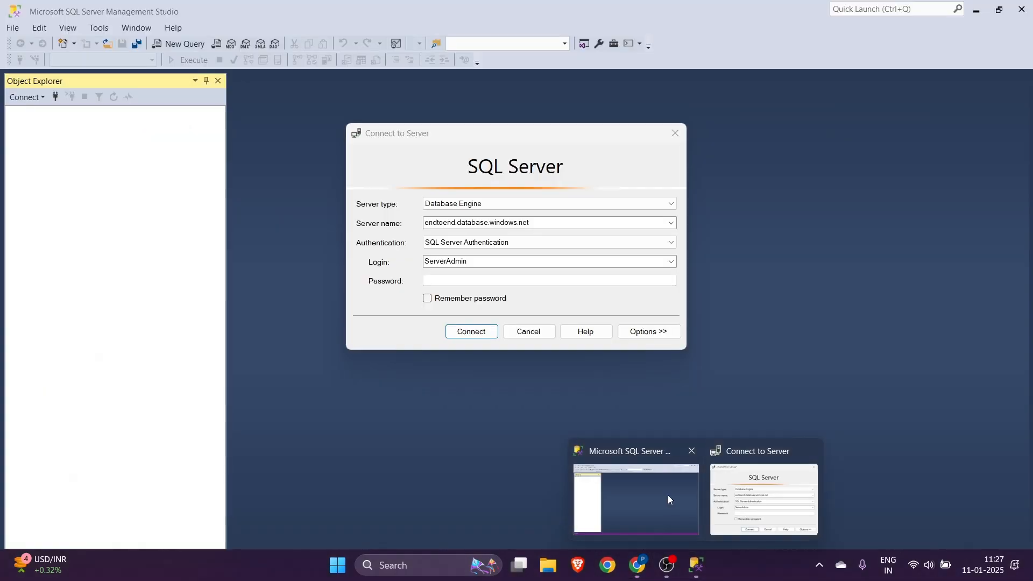
pyautogui.click(668, 499)
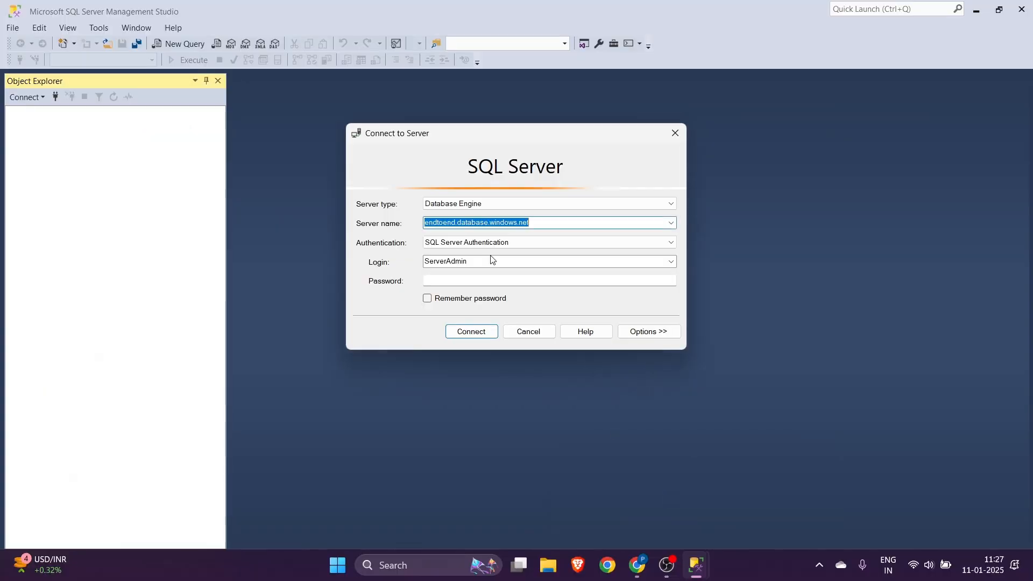
pyautogui.click(639, 331)
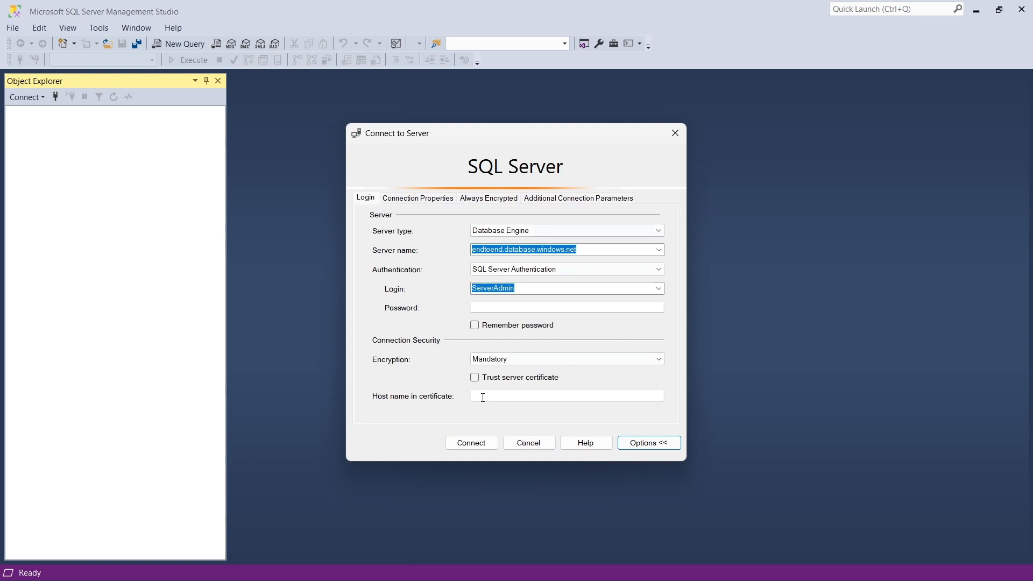
pyautogui.click(591, 245)
pyautogui.press('BackSpace')
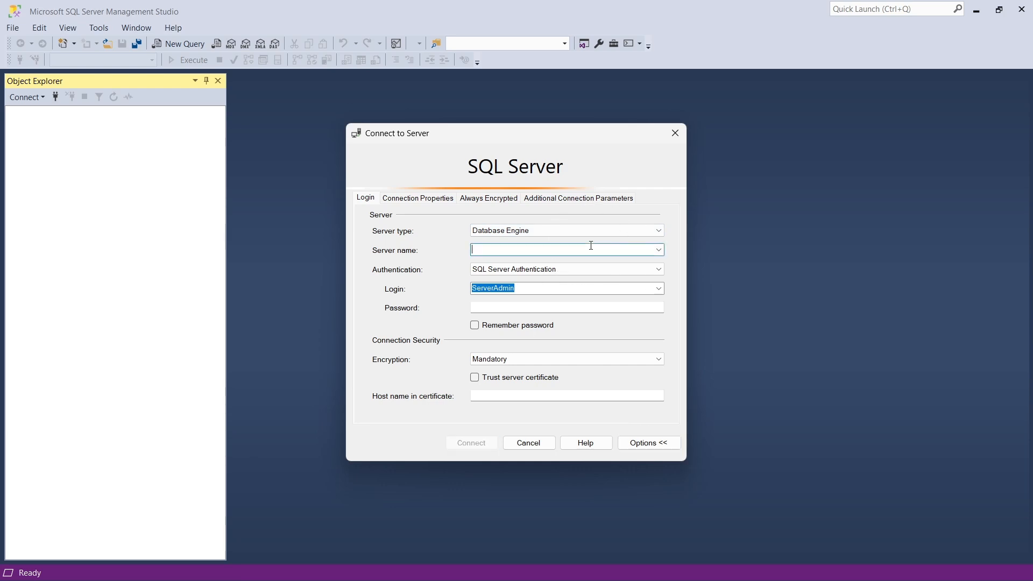
pyautogui.hotkey('ctrl', 'v')
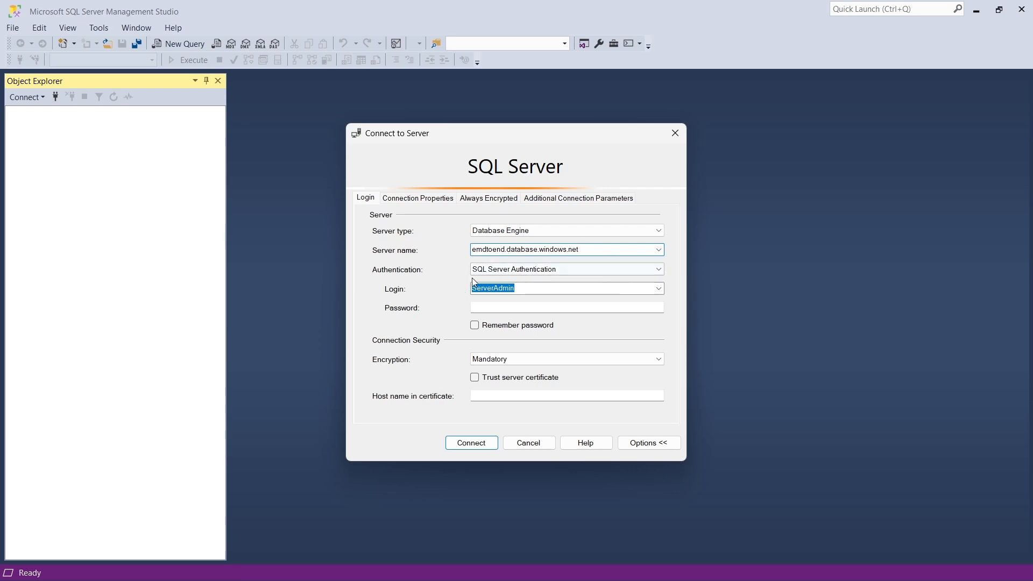
# - Choose SQL Server Authentication for the connection, set the login to ServerAdmin and enter the account password
pyautogui.click(523, 274)
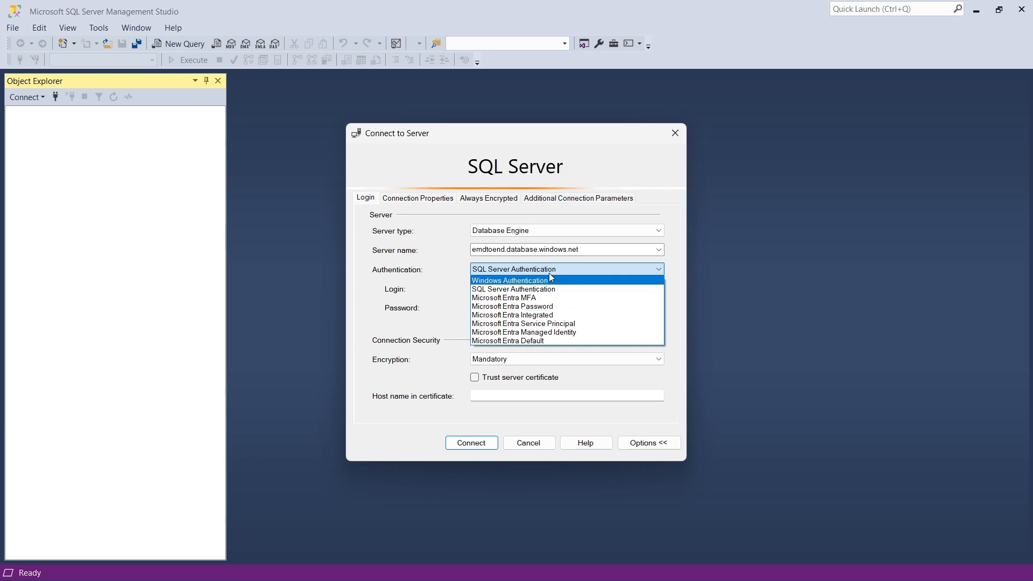
pyautogui.click(530, 290)
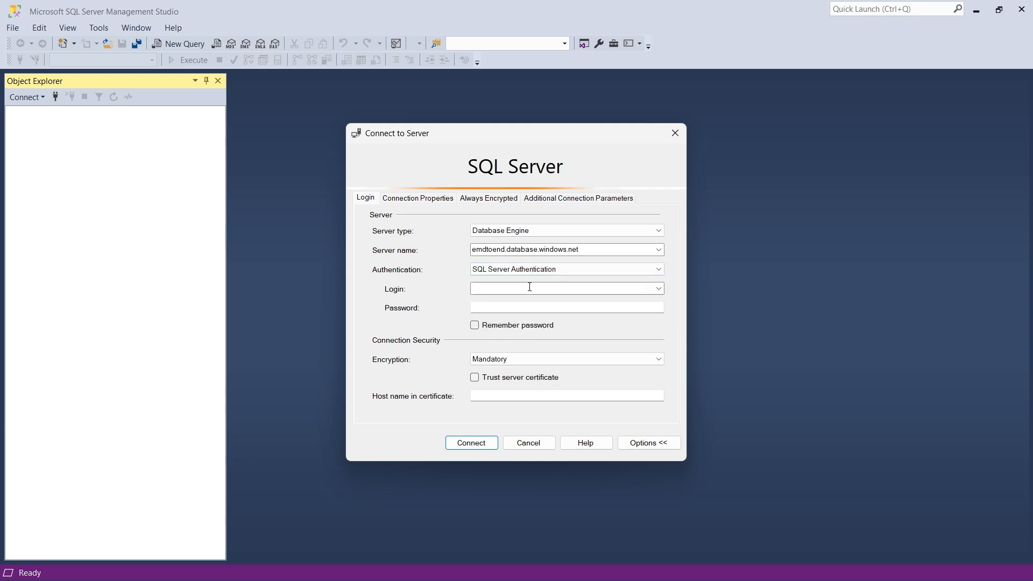
pyautogui.click(517, 288)
pyautogui.write('ServerAdmin')
pyautogui.press('Tab')
pyautogui.write('*********')
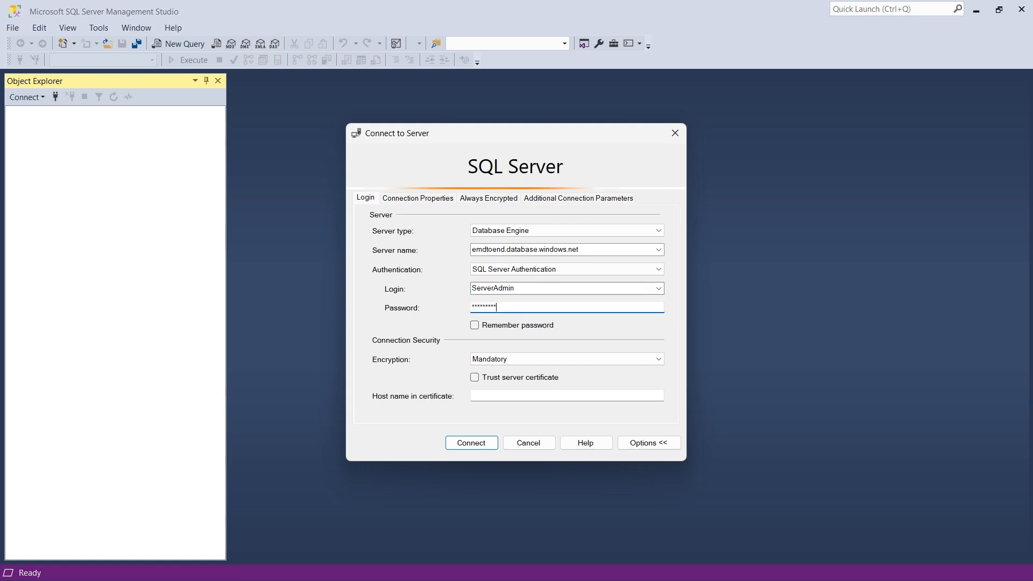
pyautogui.write('**')
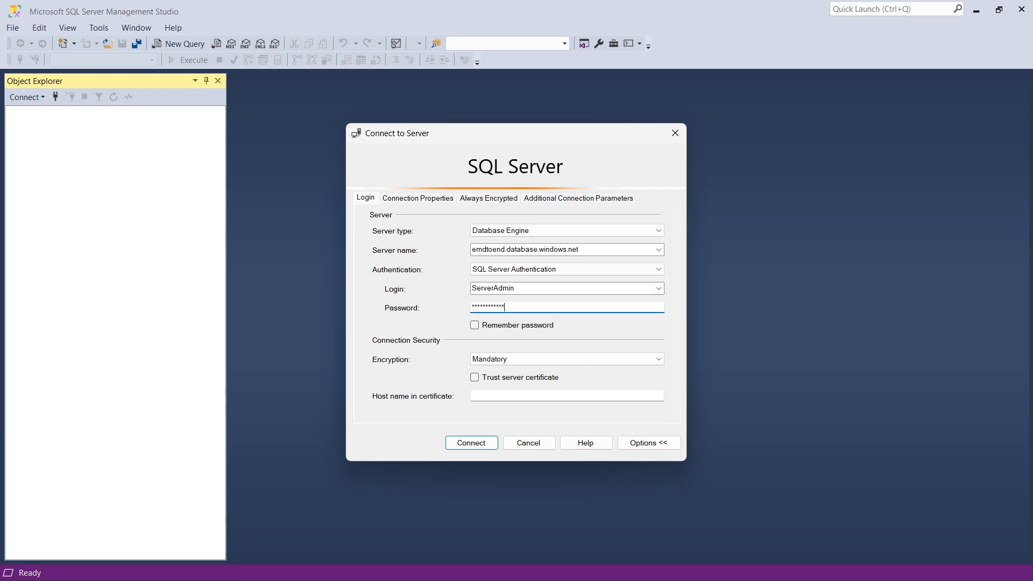
# - Complete the account password and try to connect to the server with SQL Server Authentication
pyautogui.click(457, 445)
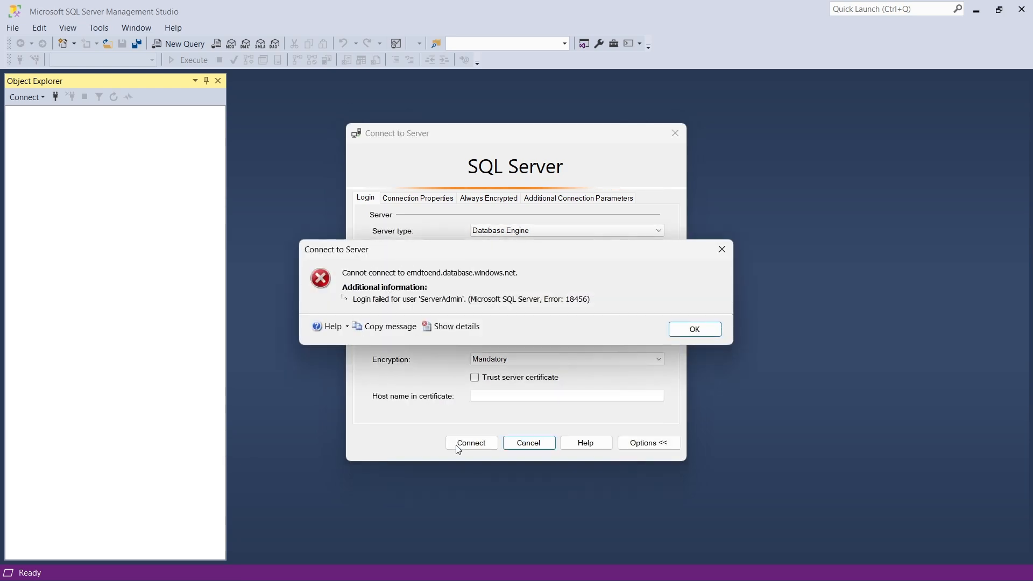
pyautogui.click(706, 331)
# - Switch to the Azure portal, expand the SQL database deployment's details and open the emdtoend SQL server in a new browser tab
pyautogui.hotkey('alt', 'Tab')
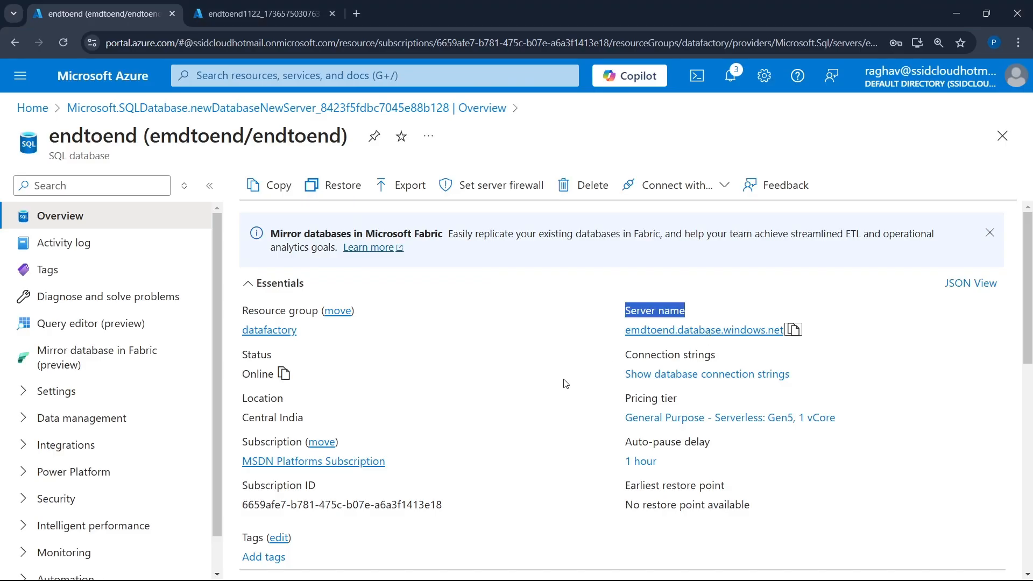
pyautogui.scroll(-1, 559, 422)
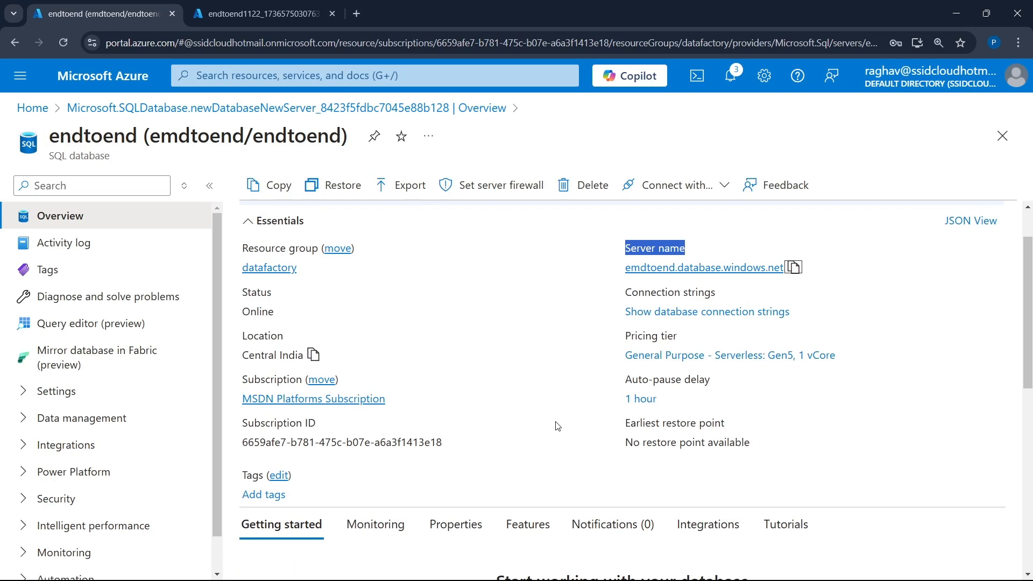
pyautogui.scroll(-3, 557, 426)
pyautogui.scroll(4, 557, 427)
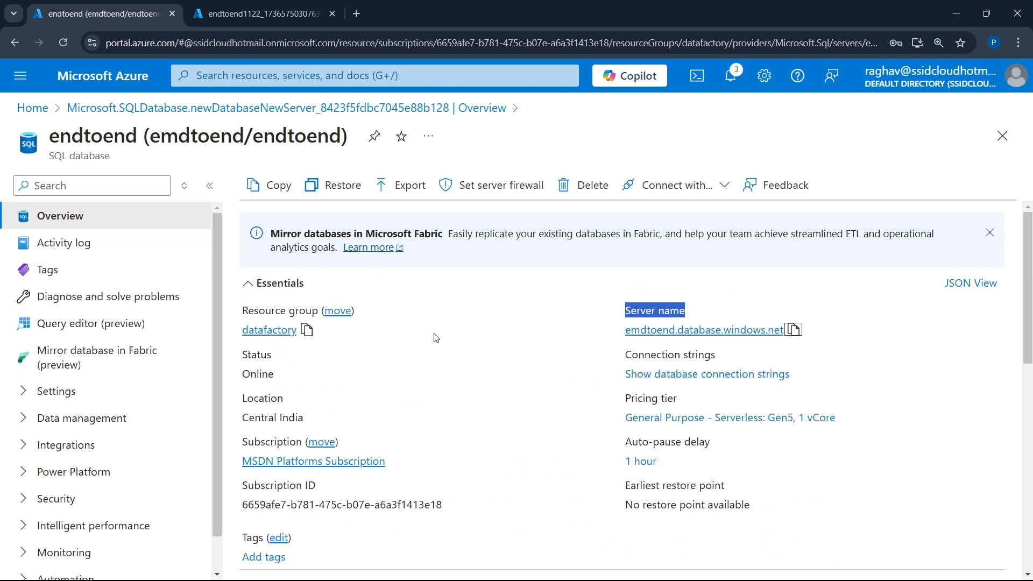
pyautogui.hscroll(-5, 436, 338)
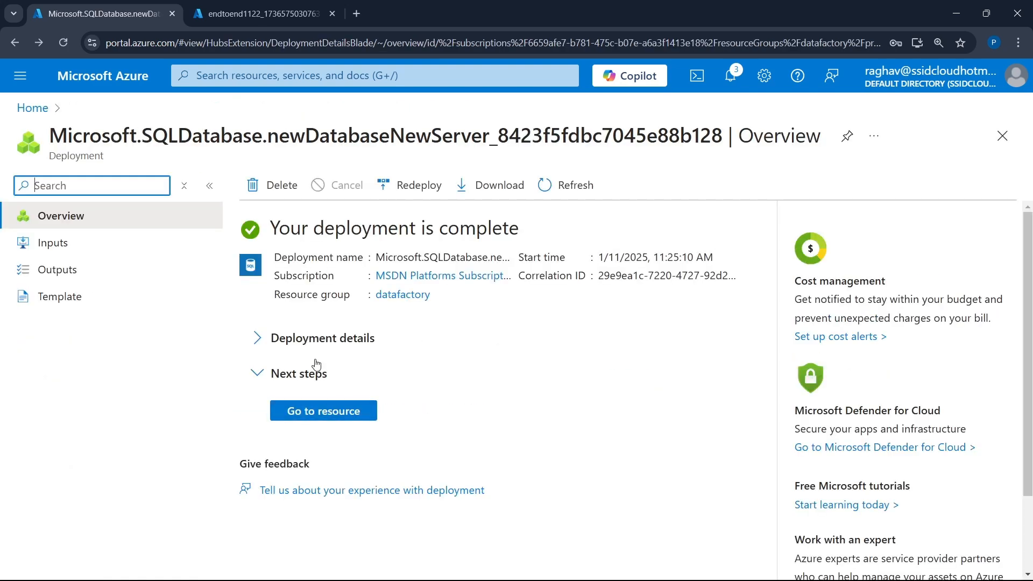
pyautogui.click(322, 340)
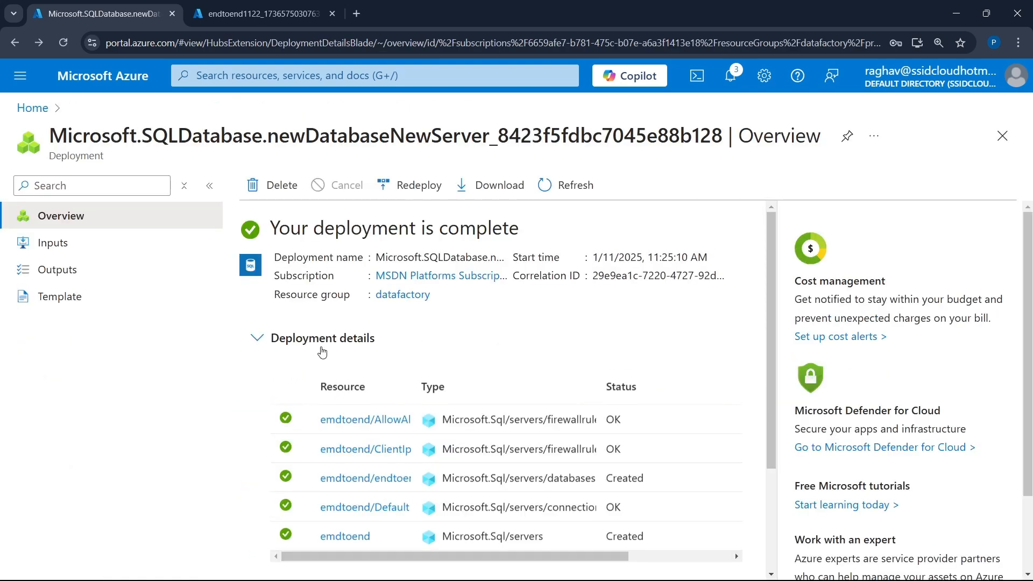
pyautogui.middleClick(360, 545)
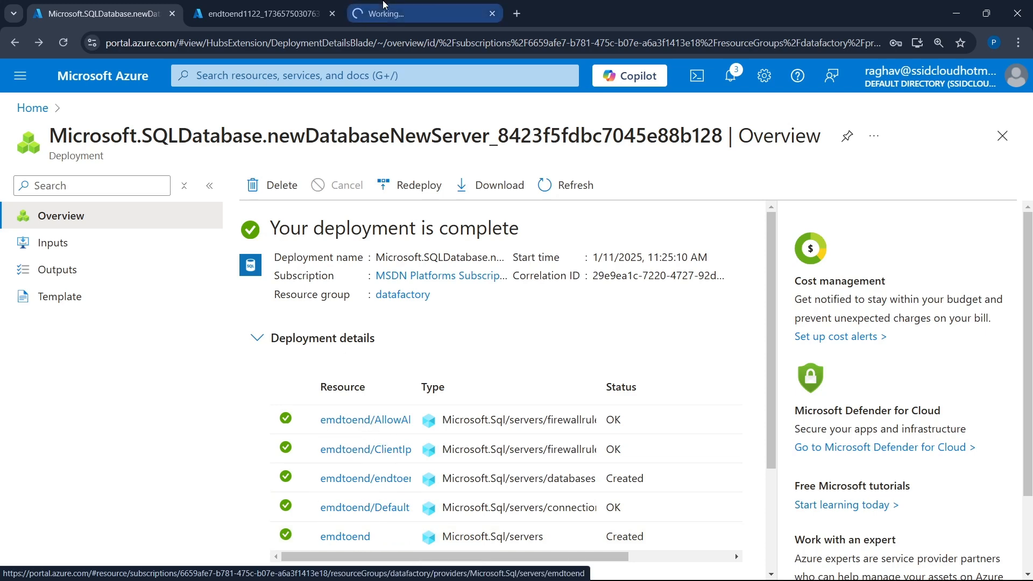
pyautogui.click(383, 6)
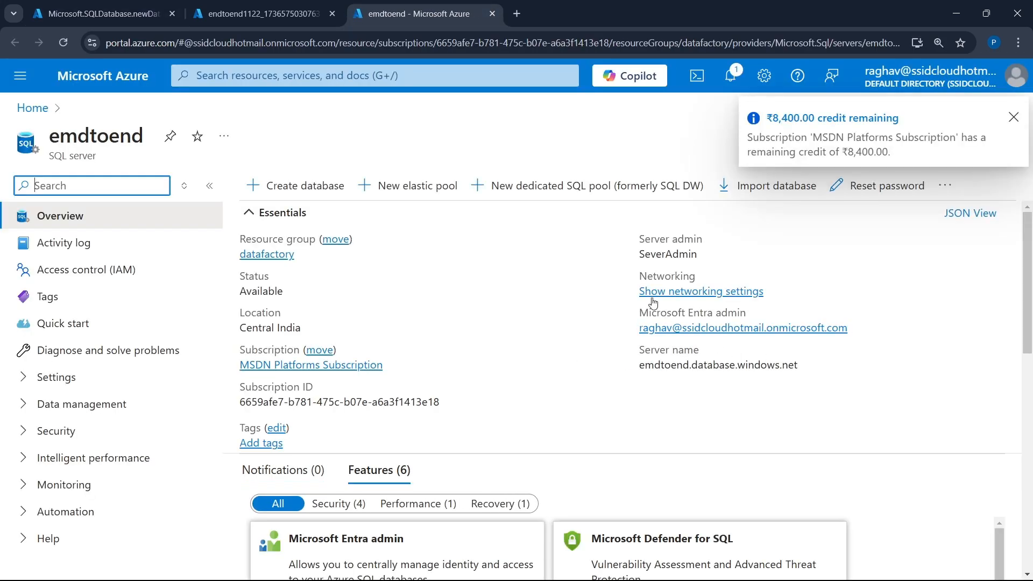
# - Return to SQL Server Management Studio, re-enter the account password and try the server connection again
pyautogui.hotkey('alt', 'Tab')
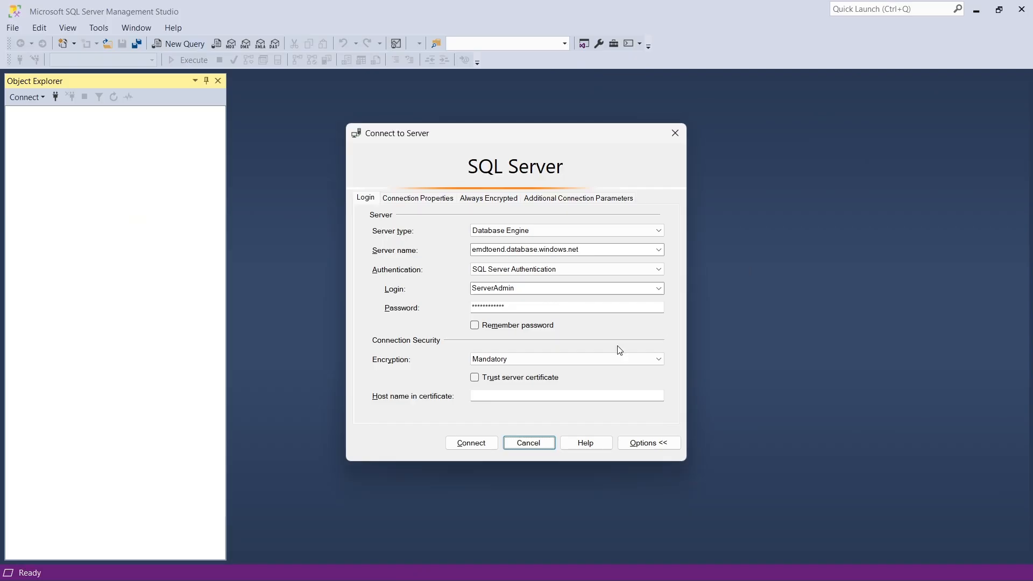
pyautogui.click(516, 306)
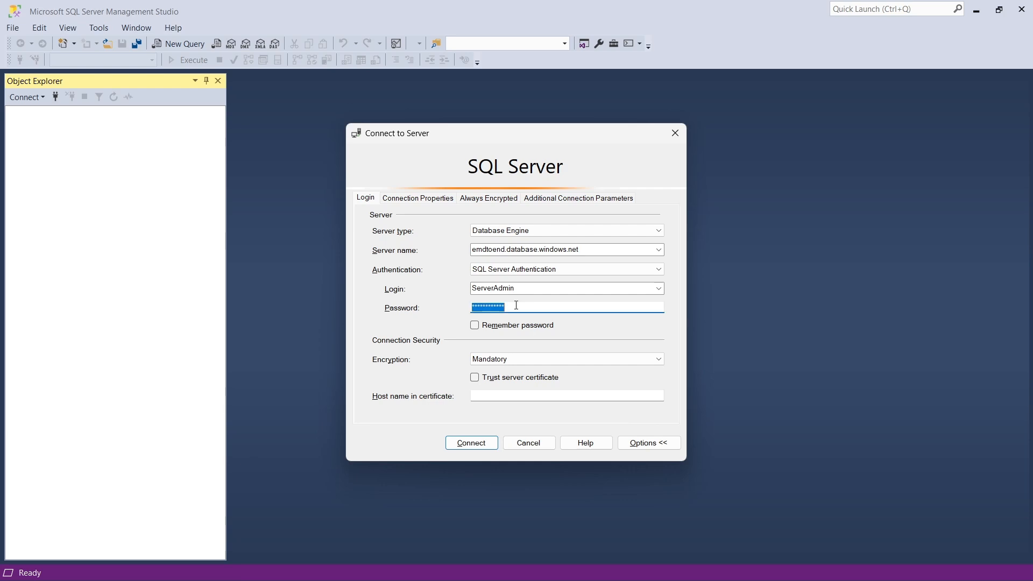
pyautogui.write('**')
pyautogui.click(484, 445)
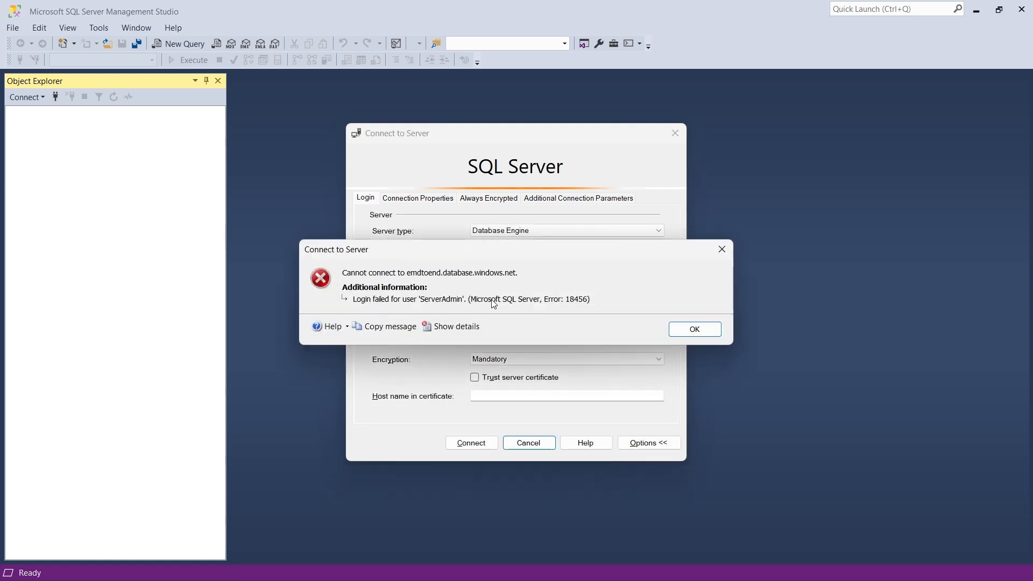
pyautogui.click(701, 331)
# - Switch to the Azure portal and examine the emdtoend server's networking settings for public access
pyautogui.hotkey('alt', 'Tab')
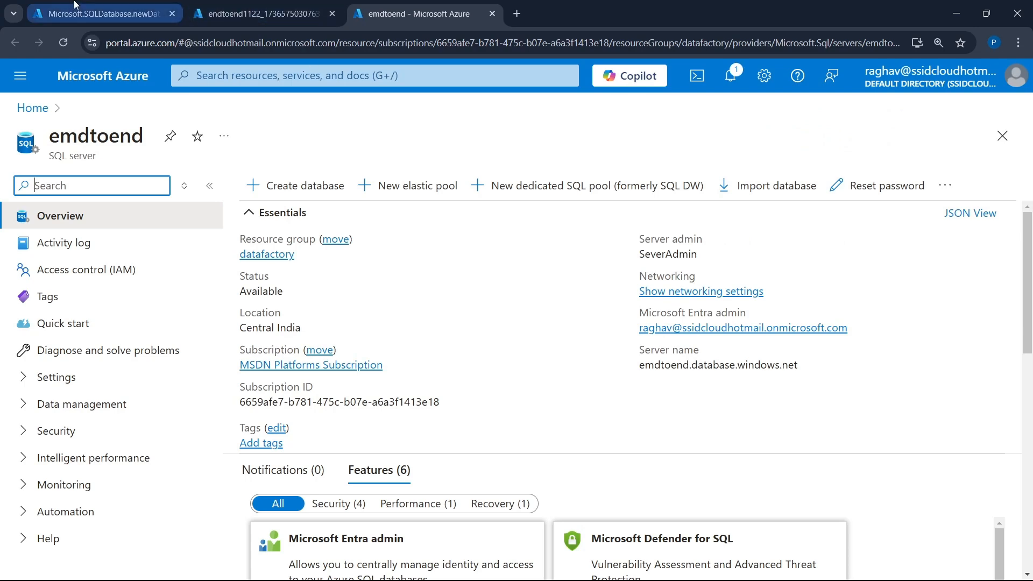
pyautogui.click(76, 4)
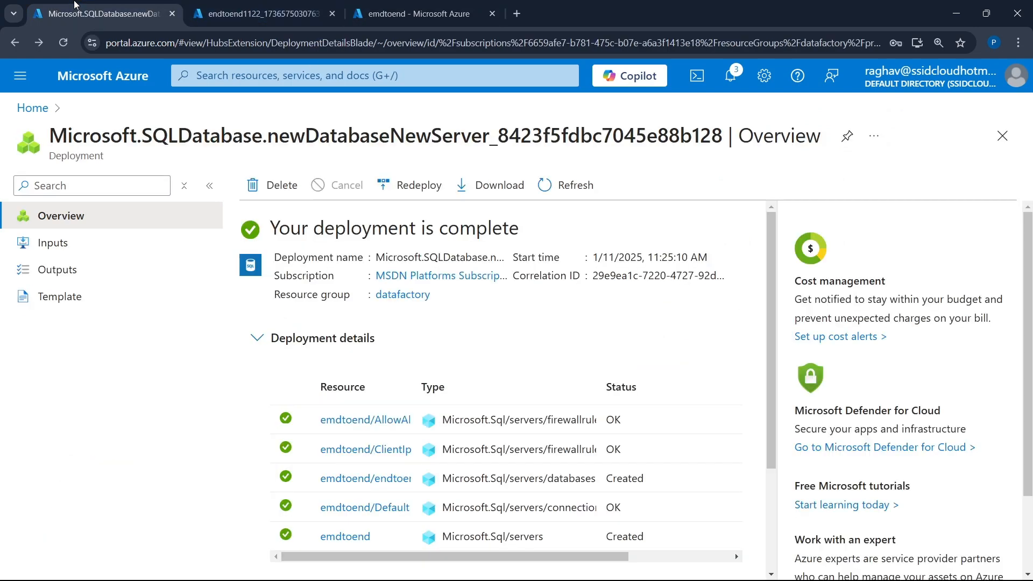
pyautogui.click(432, 4)
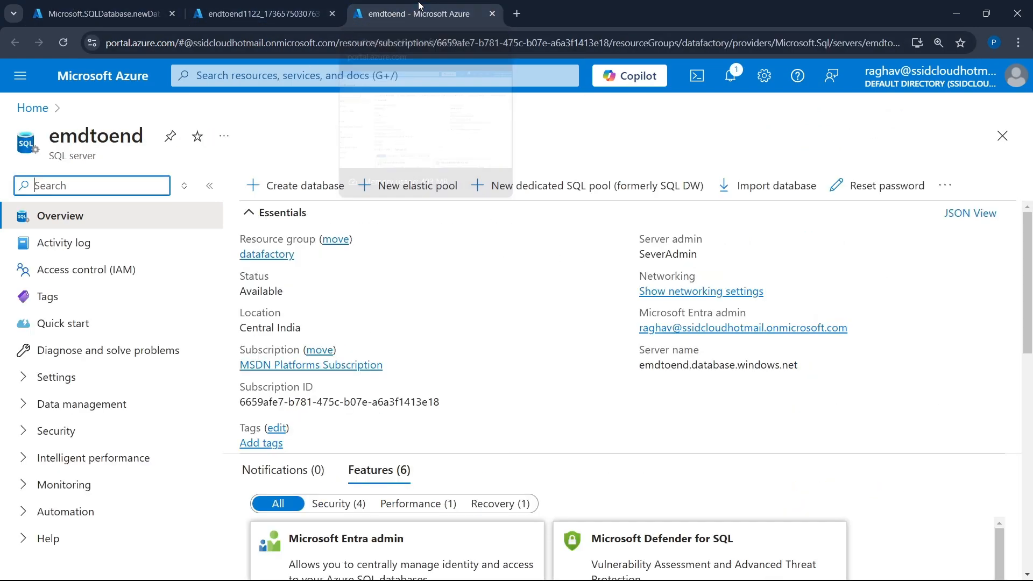
pyautogui.click(93, 376)
pyautogui.scroll(-2, 63, 491)
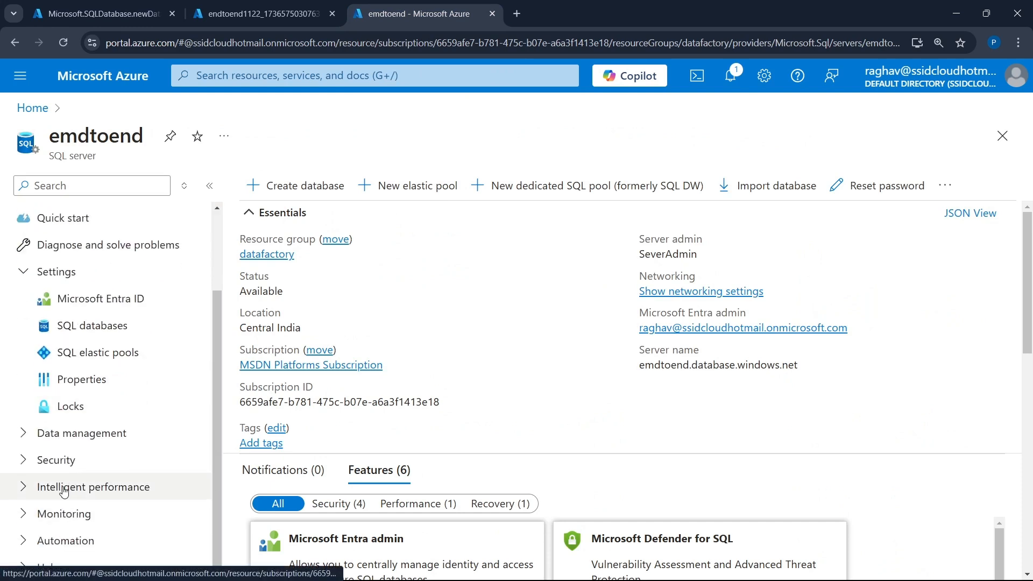
pyautogui.click(81, 461)
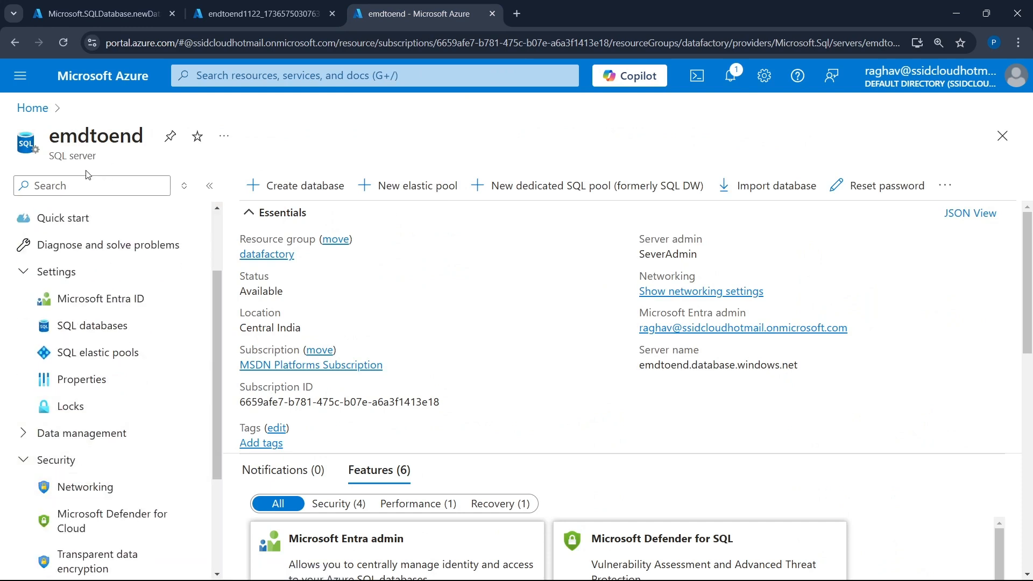
pyautogui.click(97, 486)
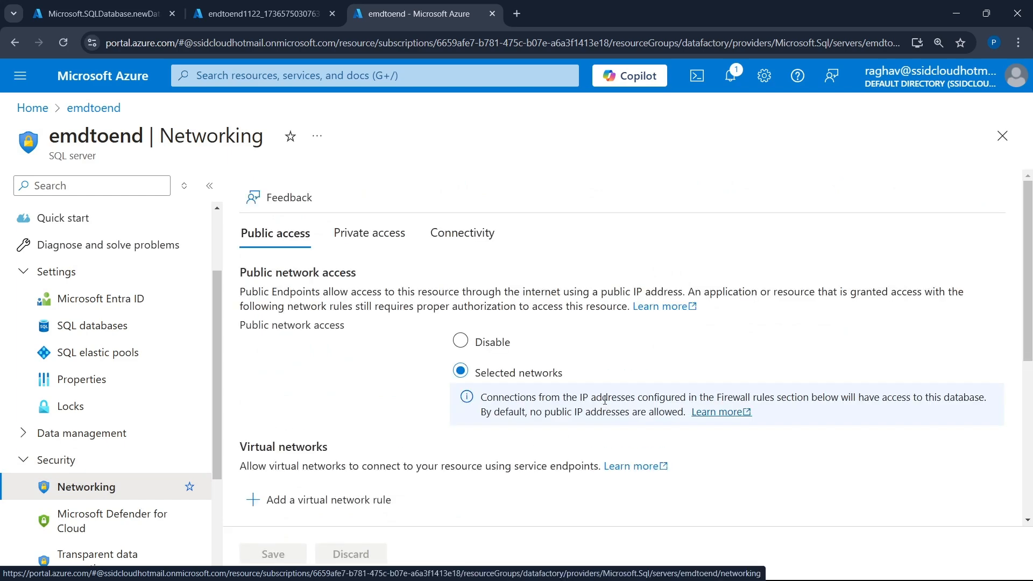
pyautogui.scroll(-6, 605, 400)
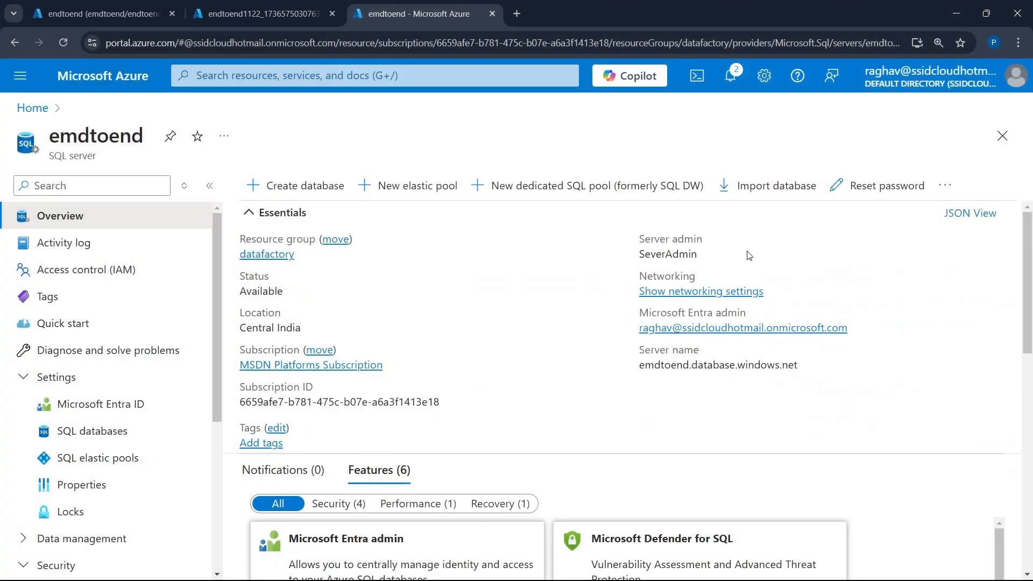
# - Switch to SQL Server Management Studio, correct the login to SeverAdmin and connect to the server
pyautogui.hotkey('alt', 'Tab')
pyautogui.hotkey('alt', 'Tab')
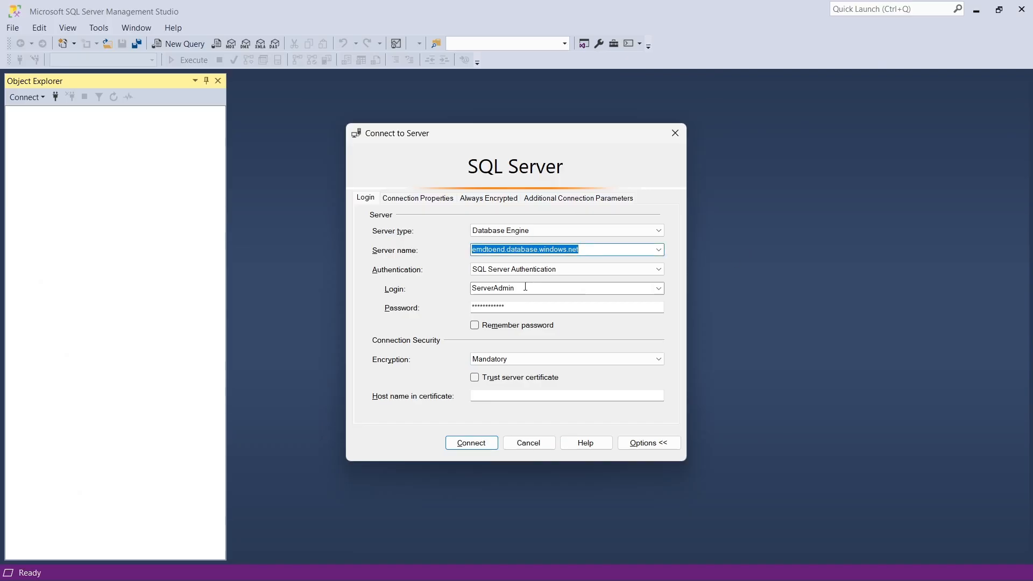
pyautogui.doubleClick(487, 288)
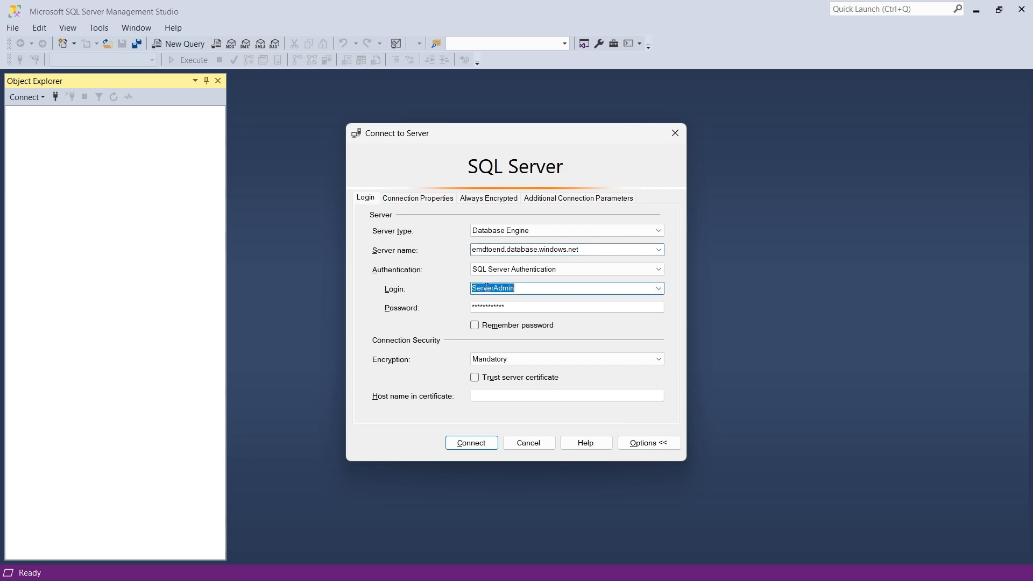
pyautogui.write('Sever')
pyautogui.click(458, 444)
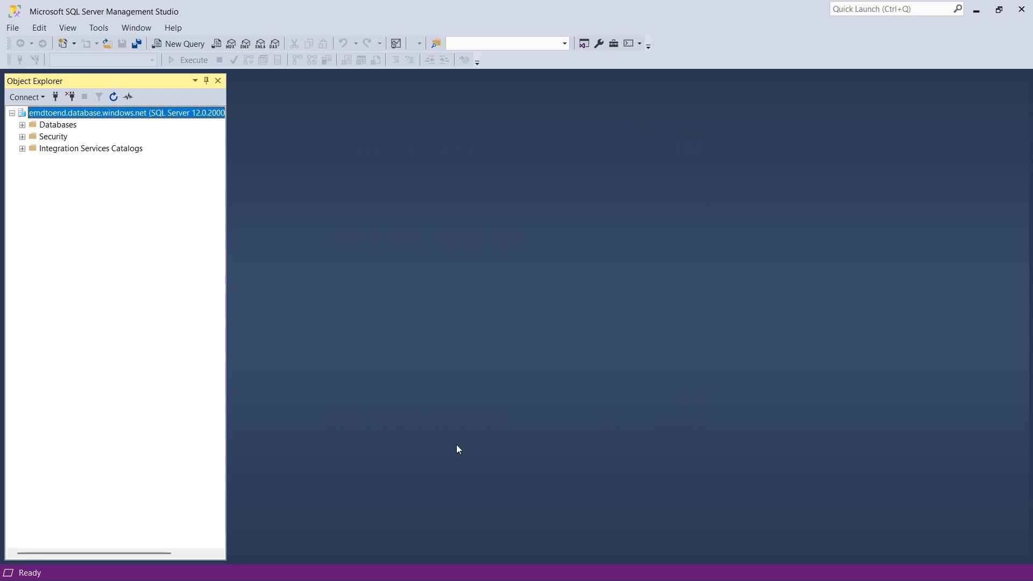
# - Expand the server's databases, start the Import Flat File wizard for the endtoend database and proceed past its introduction
pyautogui.click(22, 125)
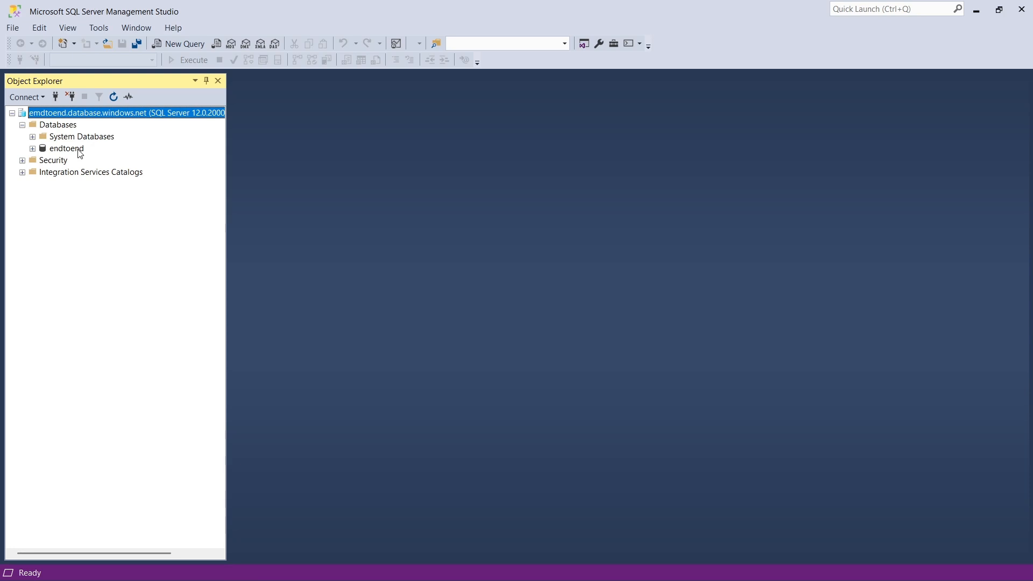
pyautogui.click(66, 149)
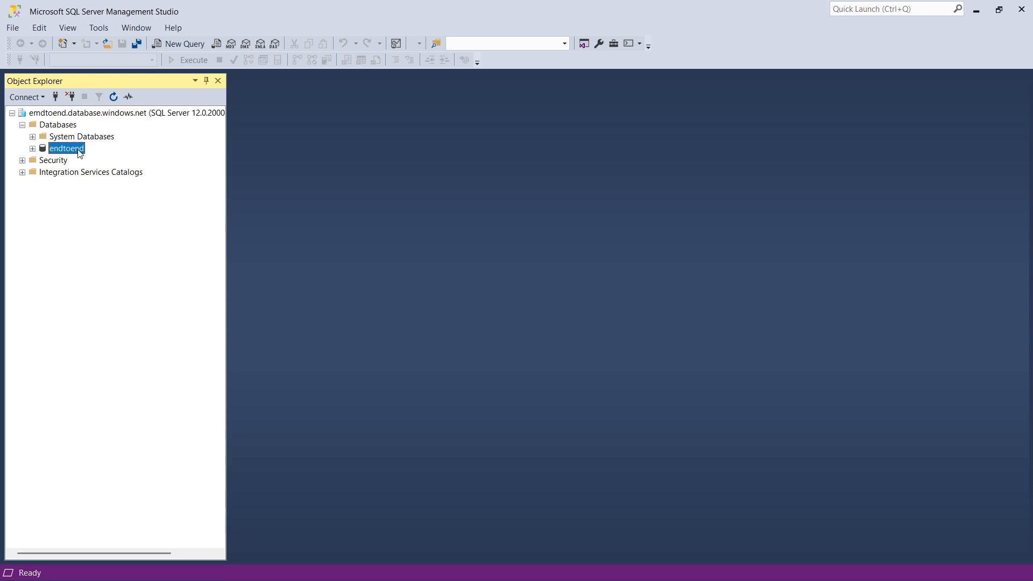
pyautogui.rightClick(79, 150)
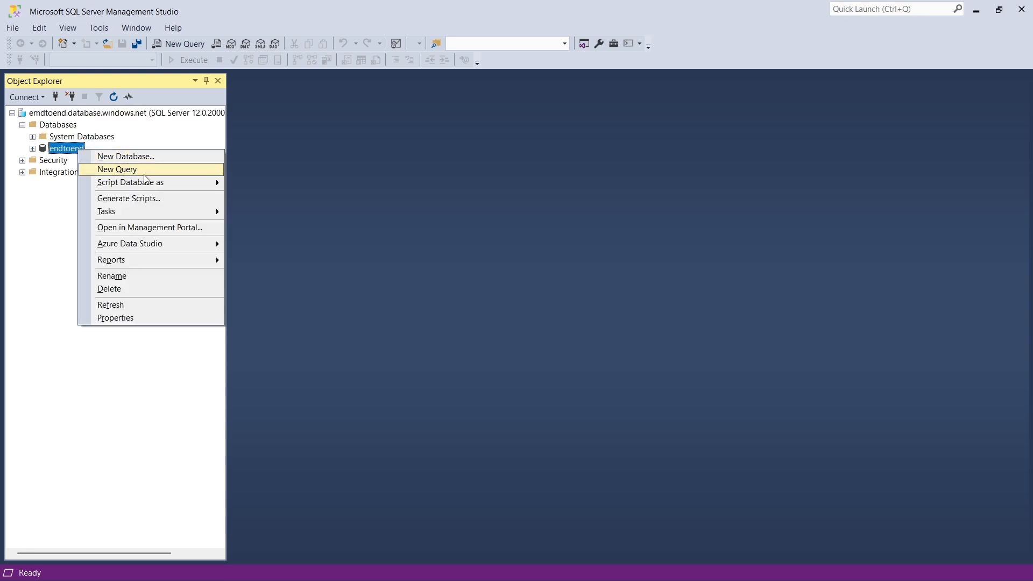
pyautogui.moveTo(156, 211)
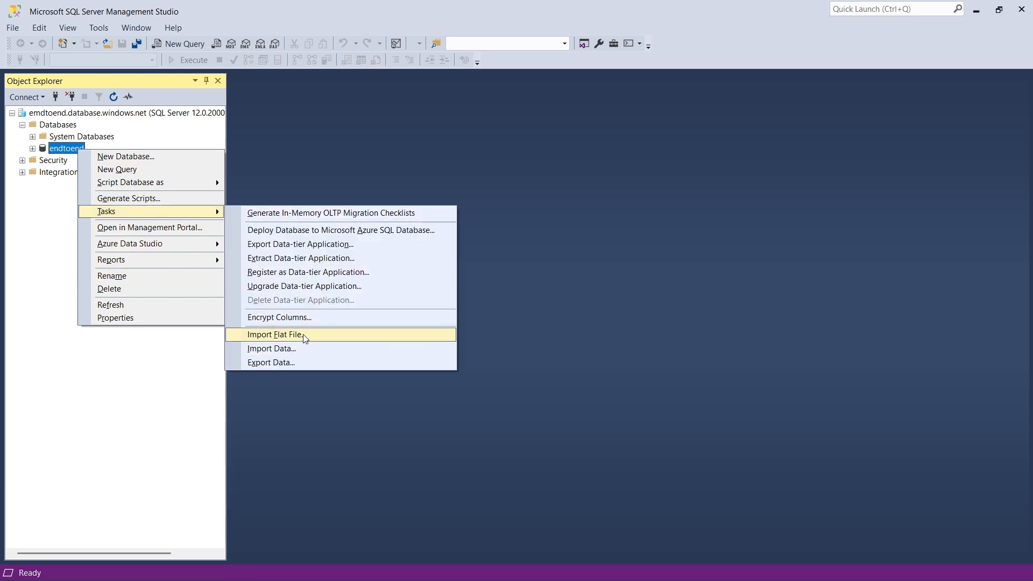
pyautogui.click(325, 336)
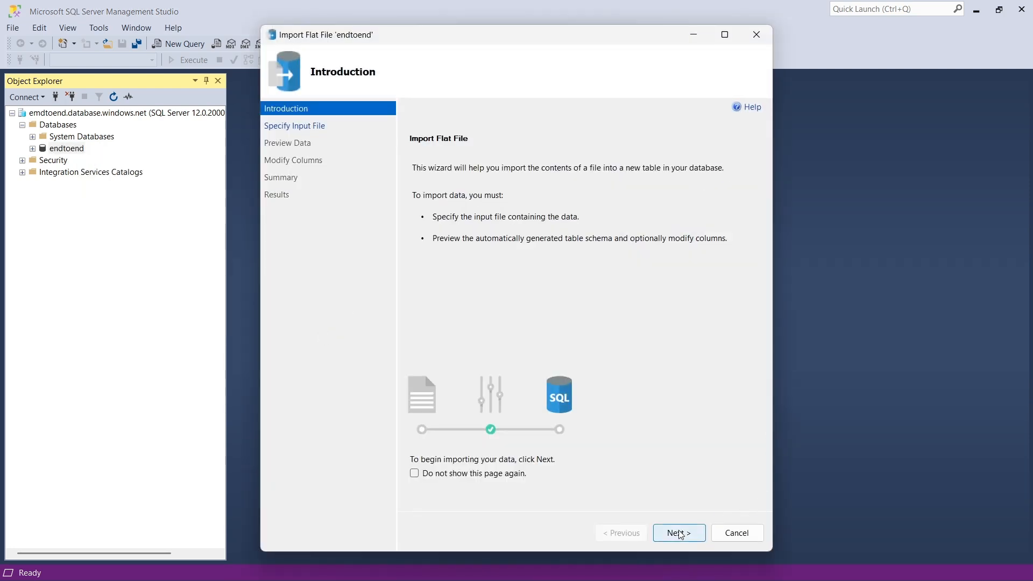
pyautogui.click(679, 532)
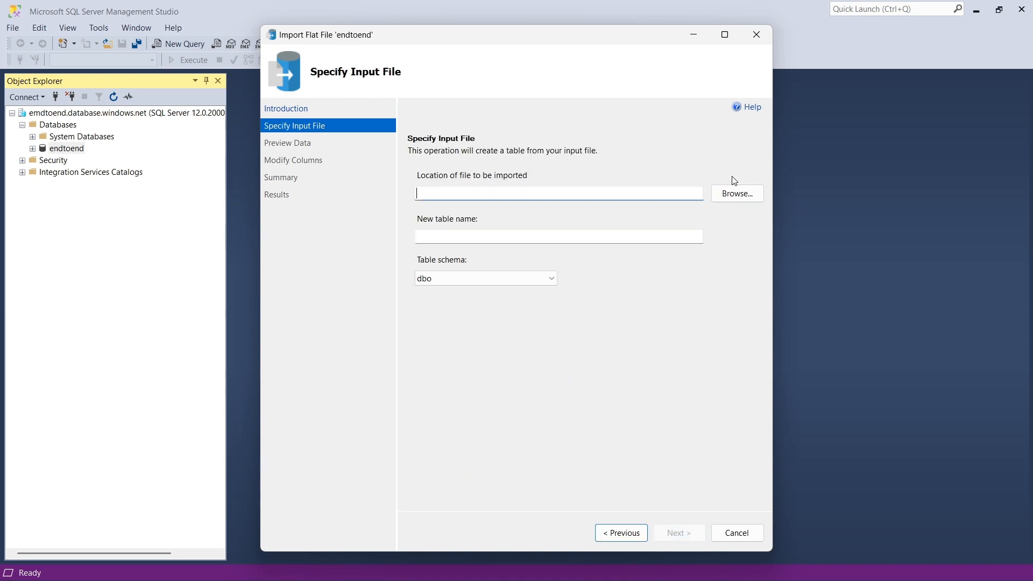
# - Choose pizza_sales.csv from the data factory folder as the input file, review the data preview and continue to the column settings
pyautogui.click(738, 194)
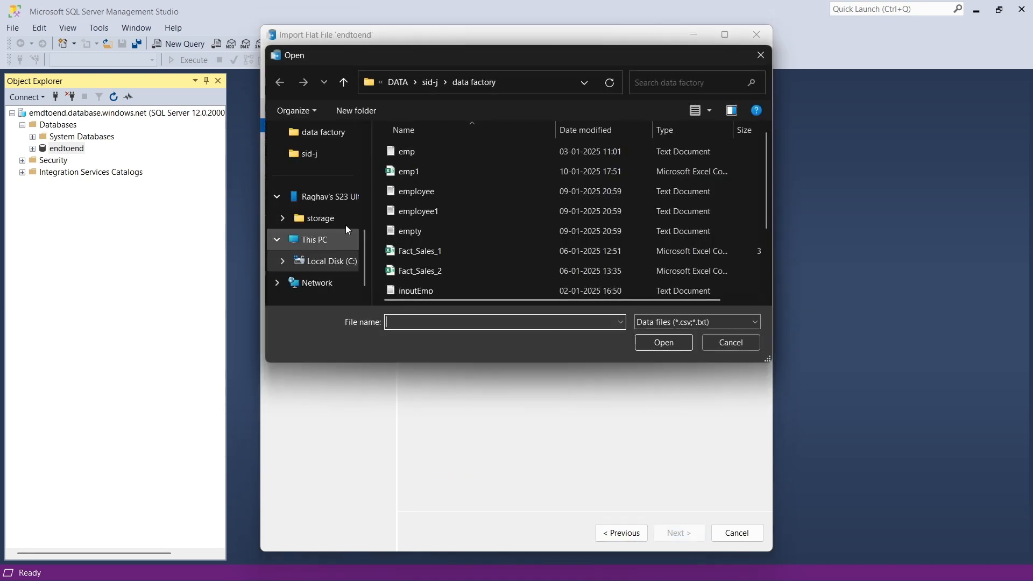
pyautogui.scroll(-2, 441, 198)
pyautogui.click(455, 252)
pyautogui.doubleClick(454, 253)
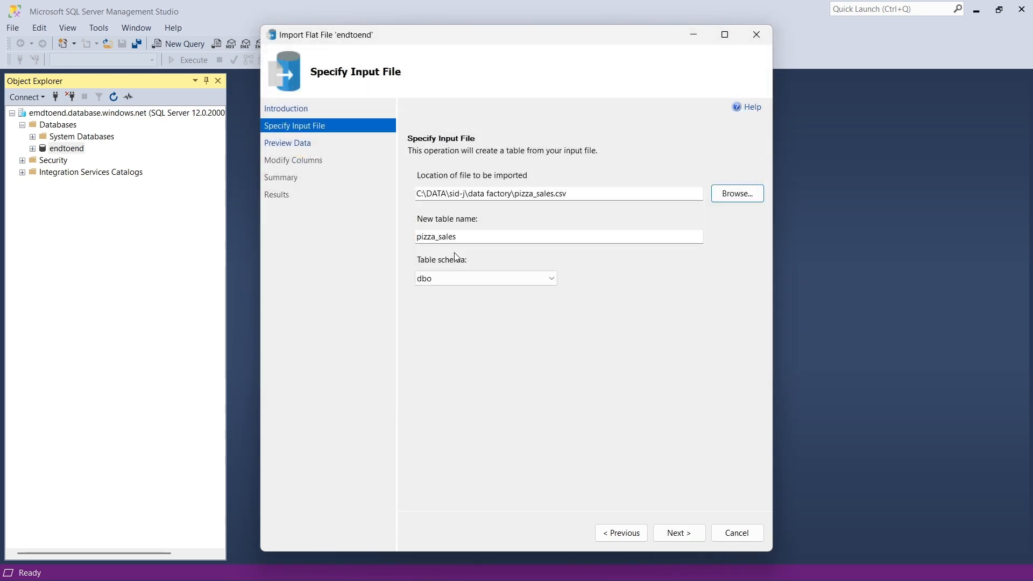
pyautogui.click(670, 532)
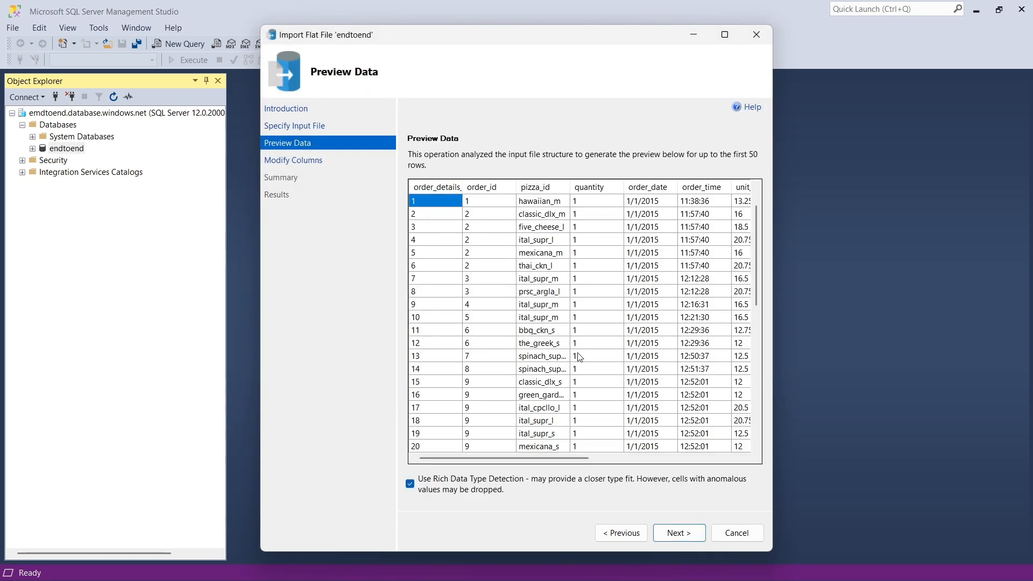
pyautogui.scroll(-7, 579, 357)
pyautogui.click(669, 532)
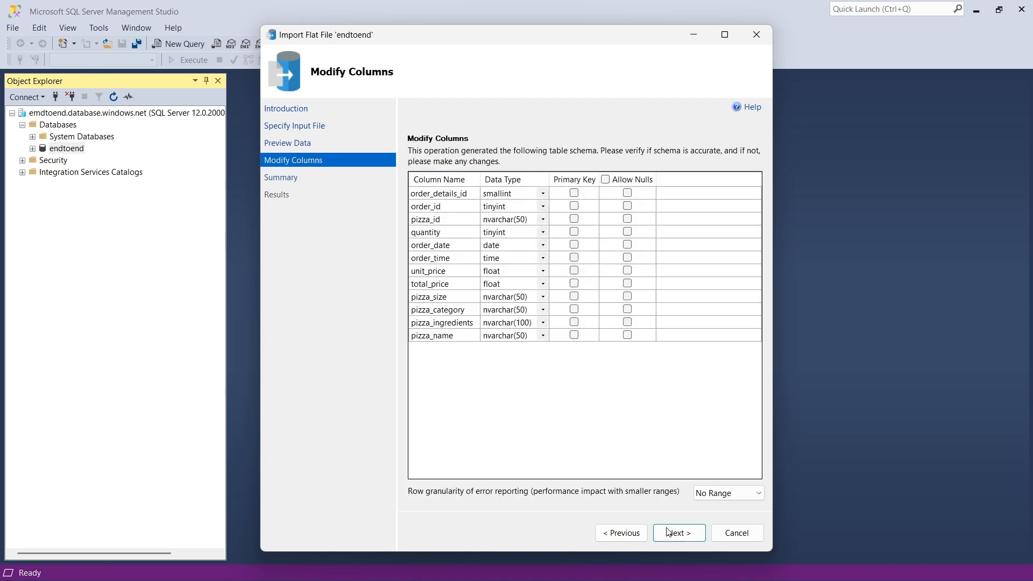
# - Set the data type of the order_details_id, order_id and quantity columns to int
pyautogui.click(543, 194)
pyautogui.click(543, 194)
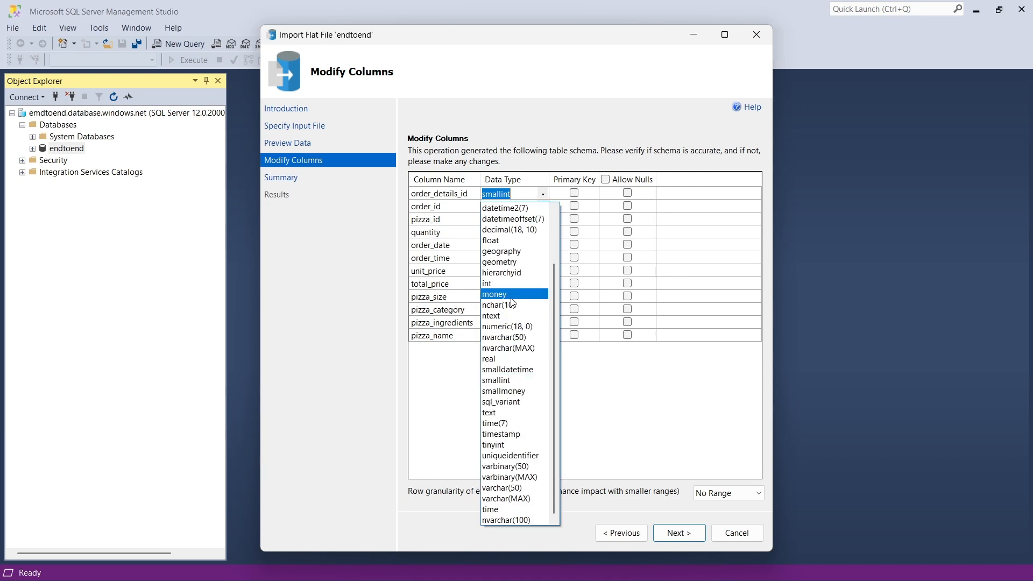
pyautogui.click(514, 284)
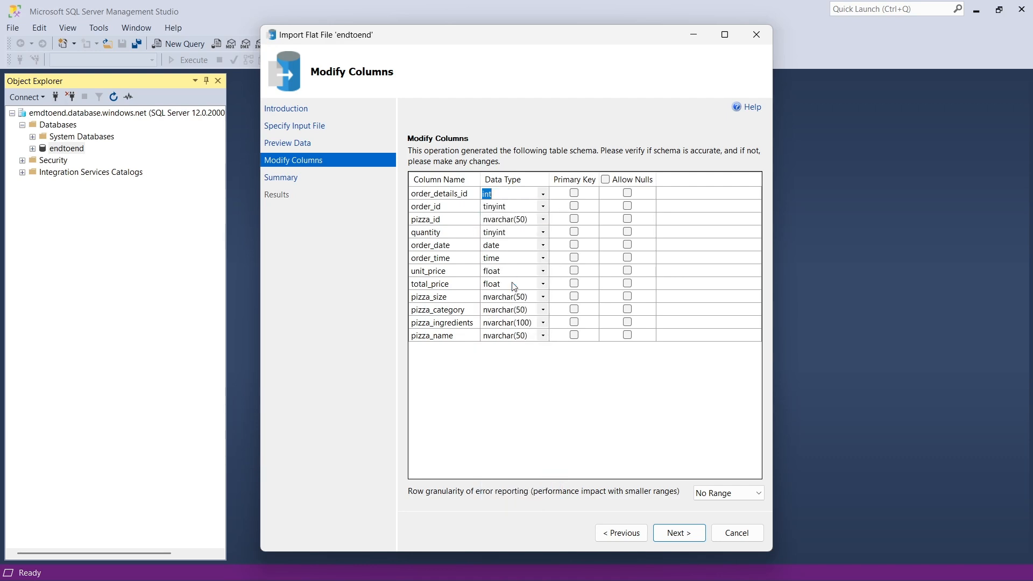
pyautogui.click(543, 206)
pyautogui.click(543, 206)
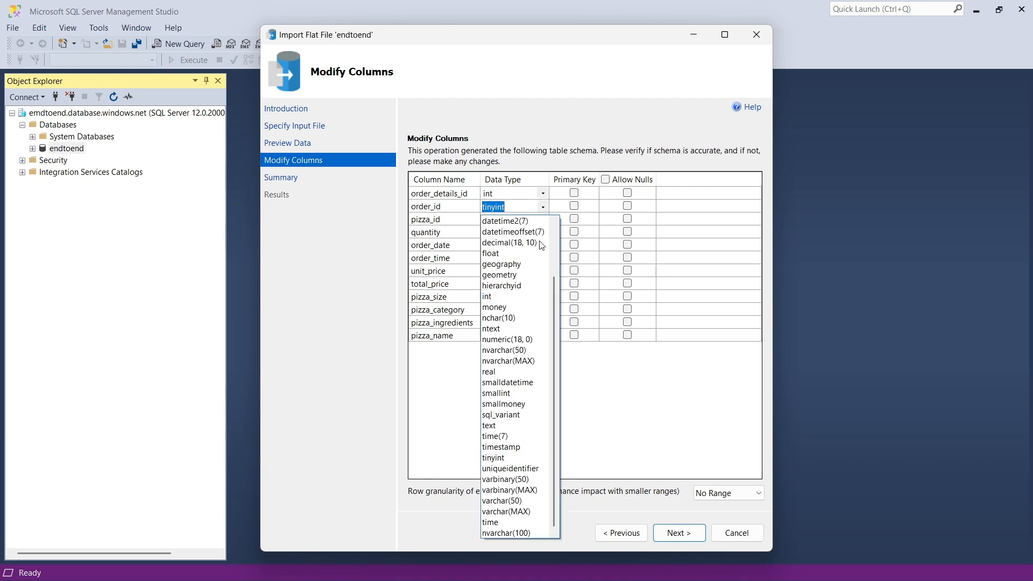
pyautogui.click(515, 296)
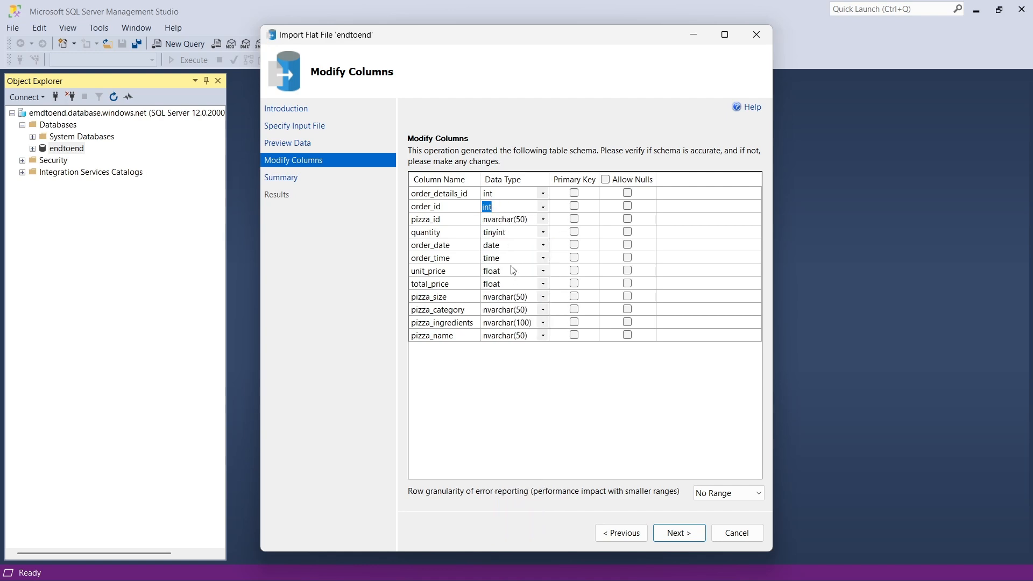
pyautogui.click(543, 232)
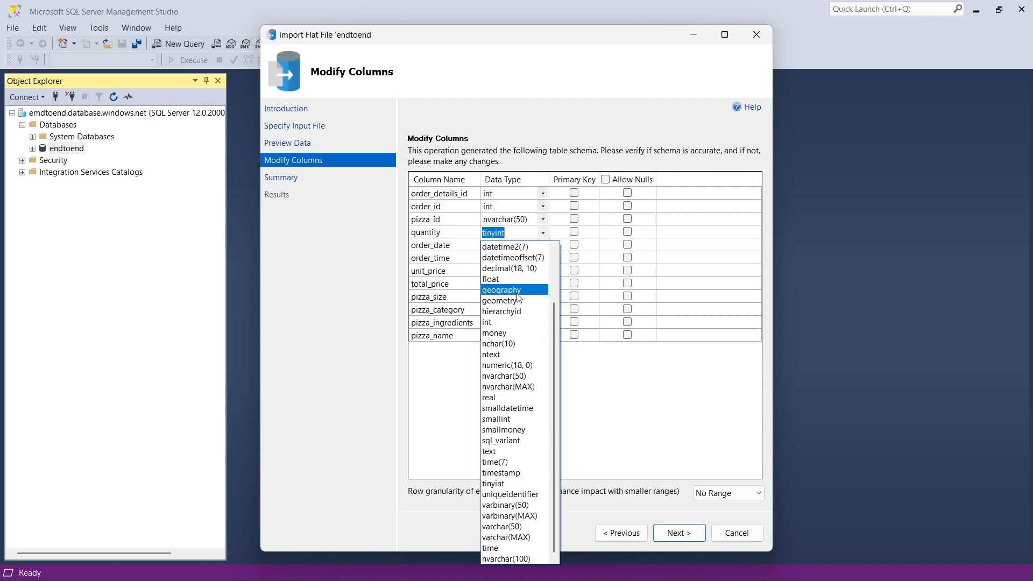
pyautogui.click(501, 322)
# - Proceed to the import summary, run the flat file import and close the wizard
pyautogui.click(678, 533)
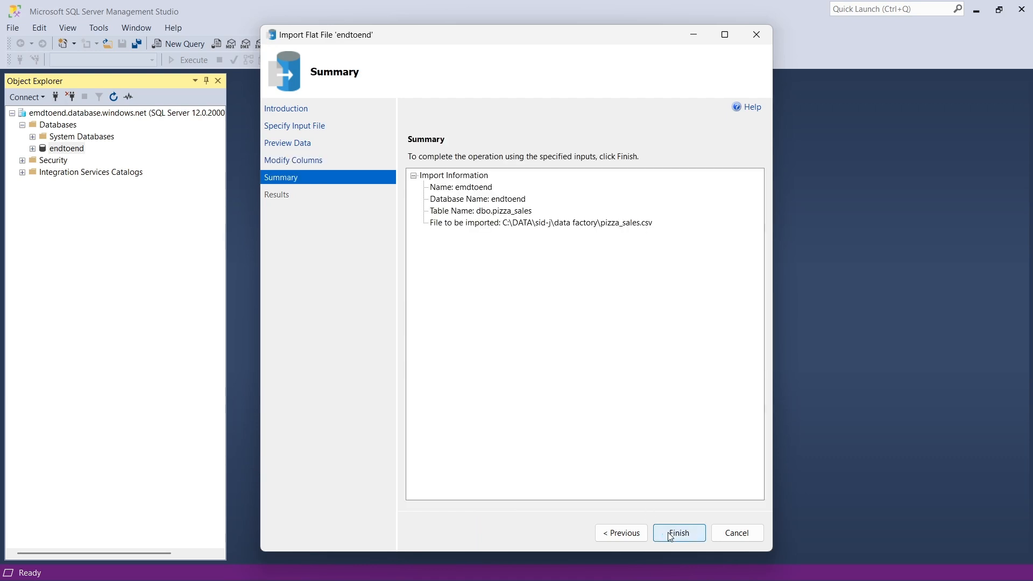
pyautogui.click(679, 534)
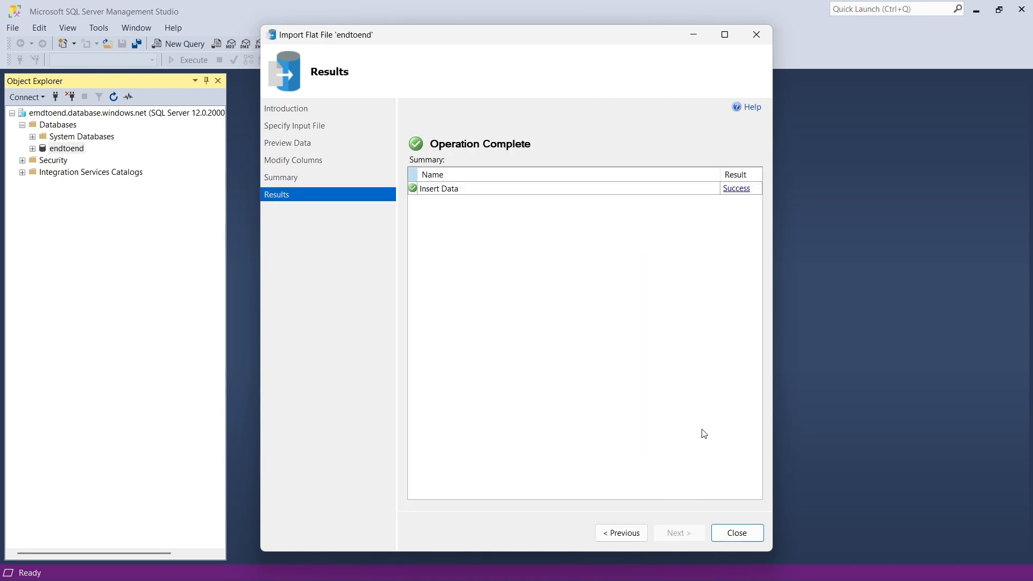
pyautogui.click(737, 534)
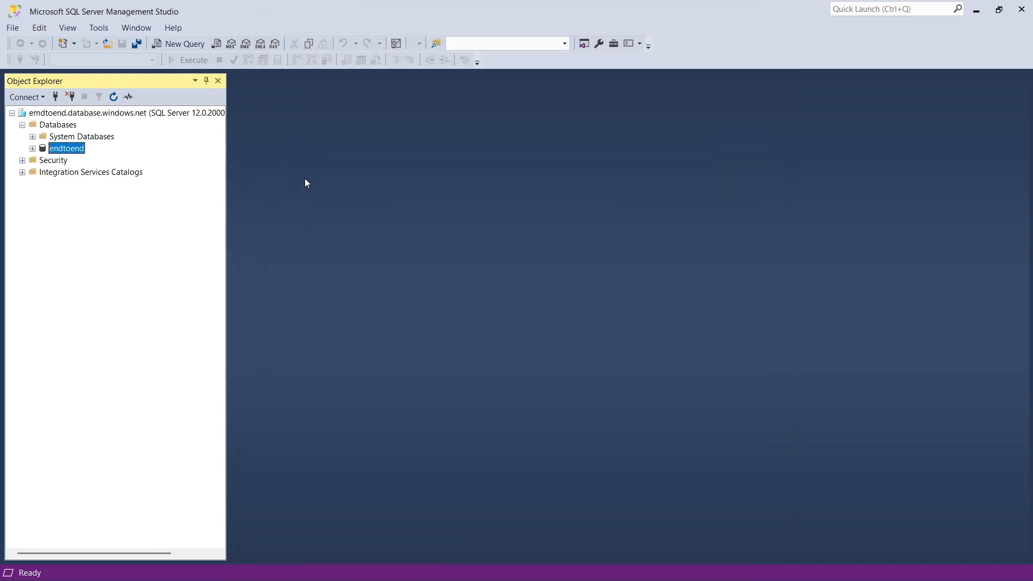
# - Open a new query on the endtoend database and write "select * from pizza_sales"
pyautogui.rightClick(78, 152)
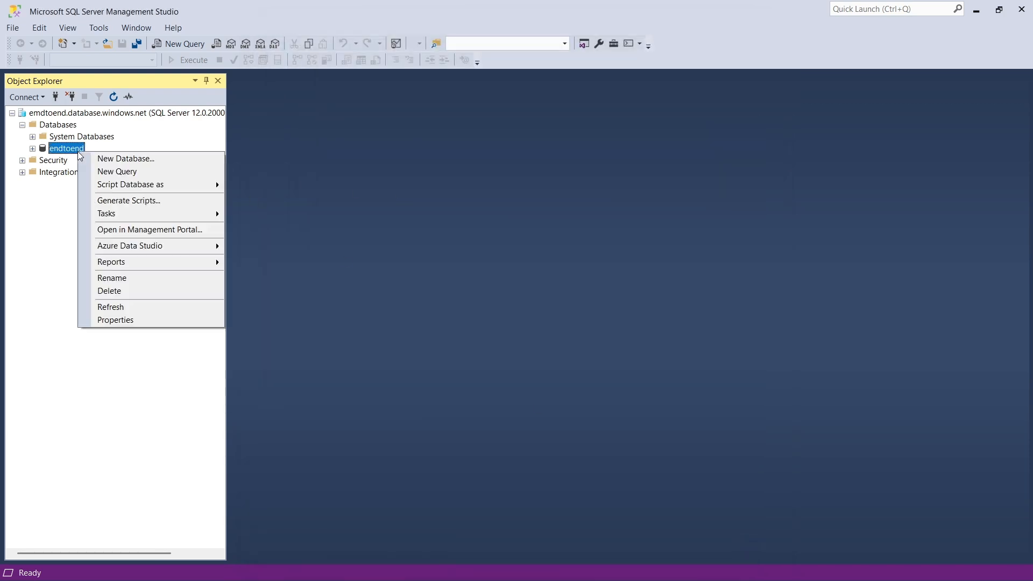
pyautogui.click(138, 172)
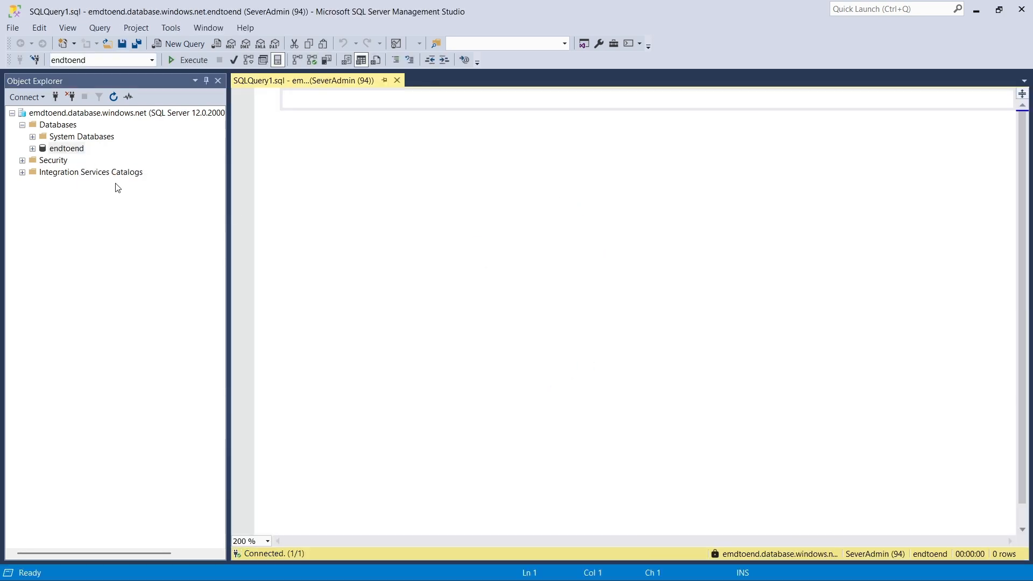
pyautogui.write('s')
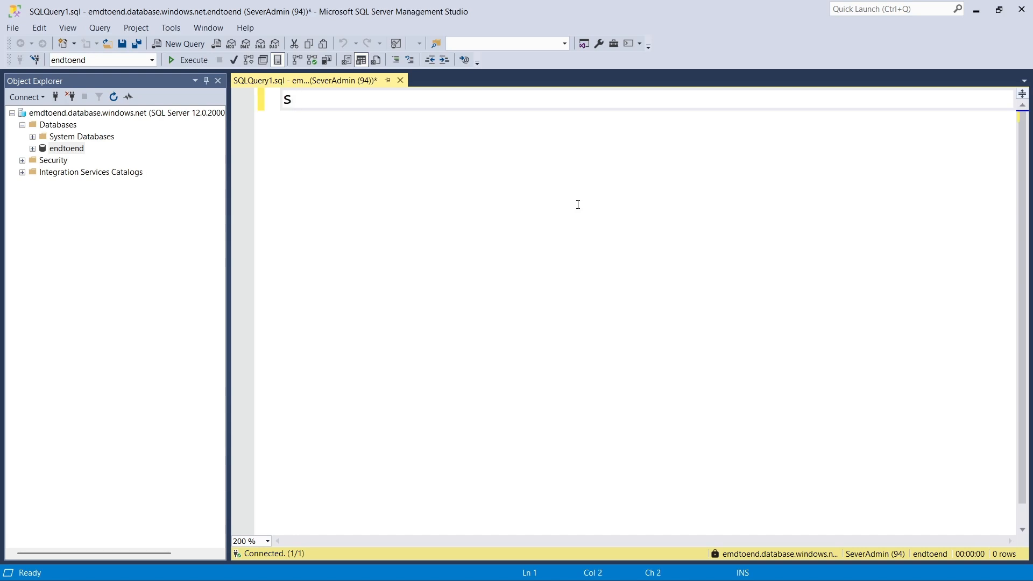
pyautogui.write('elect * from piiz')
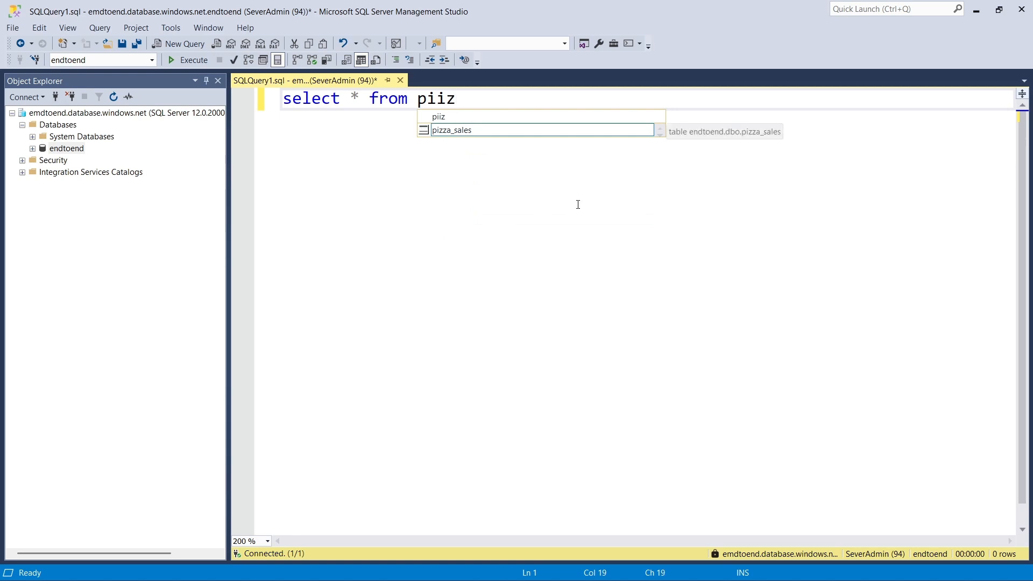
pyautogui.press('Down')
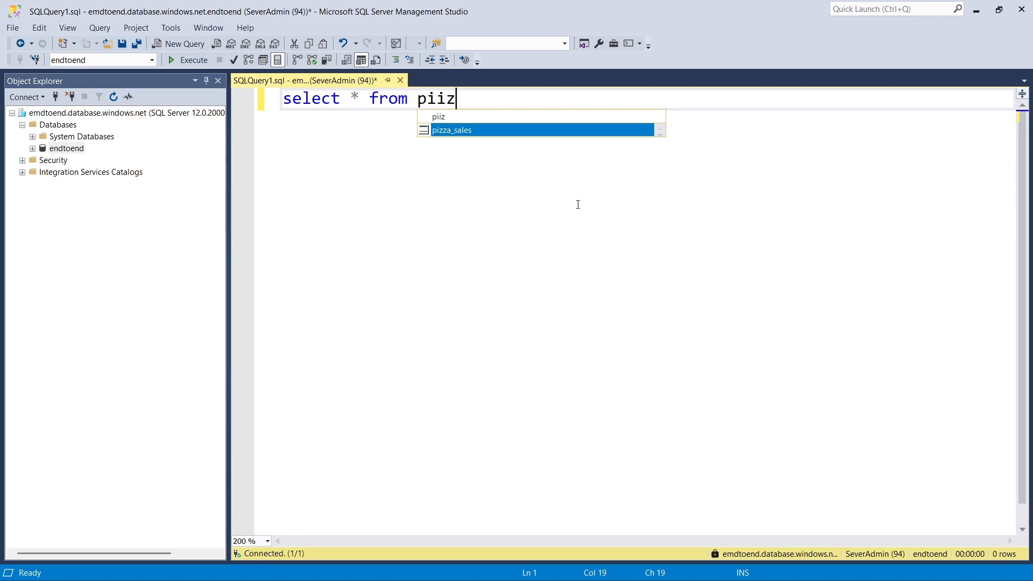
pyautogui.press('Tab')
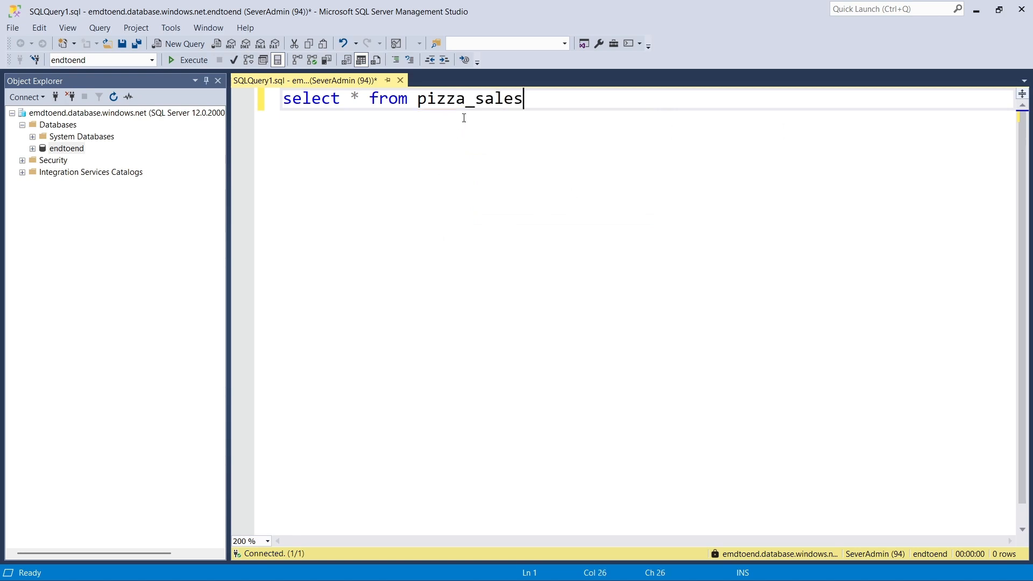
pyautogui.click(464, 114)
# - Execute the pizza_sales query and look through the returned rows
pyautogui.moveTo(521, 100); pyautogui.dragTo(298, 82)
pyautogui.click(199, 59)
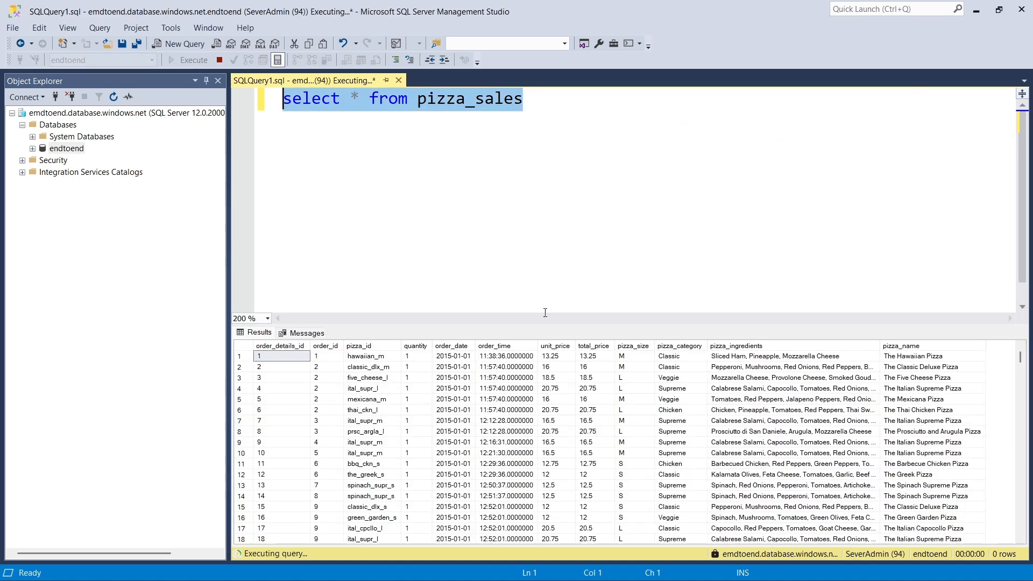
pyautogui.scroll(6, 553, 446)
pyautogui.scroll(-20, 554, 446)
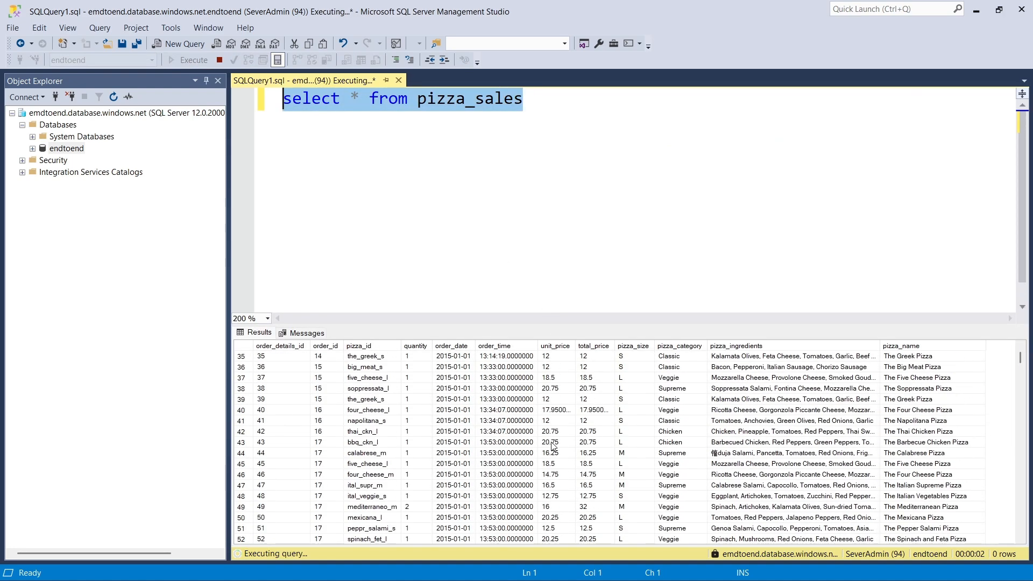
pyautogui.scroll(13, 553, 447)
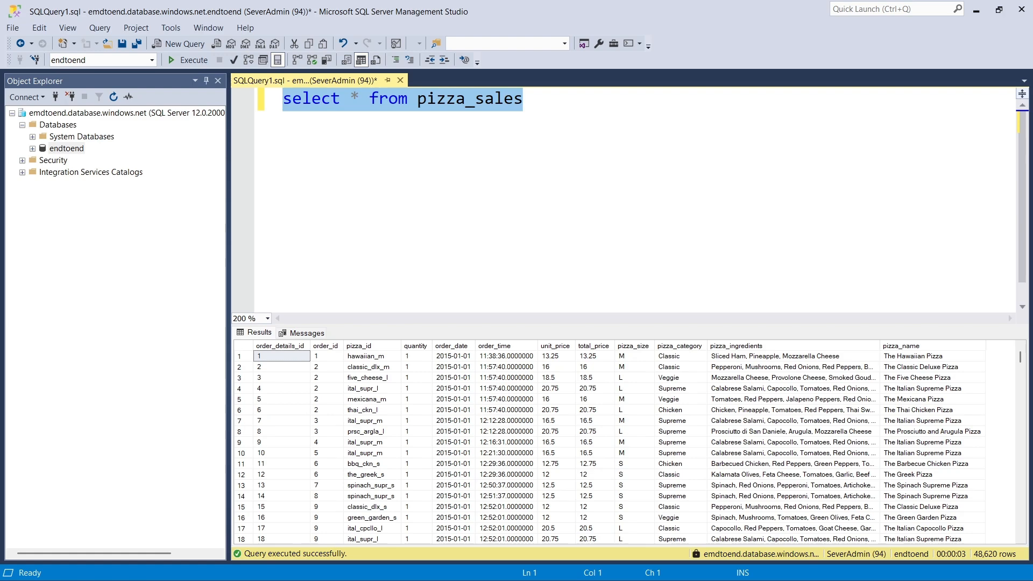
# - Switch to the Azure portal, close the emdtoend server page and create a container named raw in the endtoend1122 storage account
pyautogui.click(639, 568)
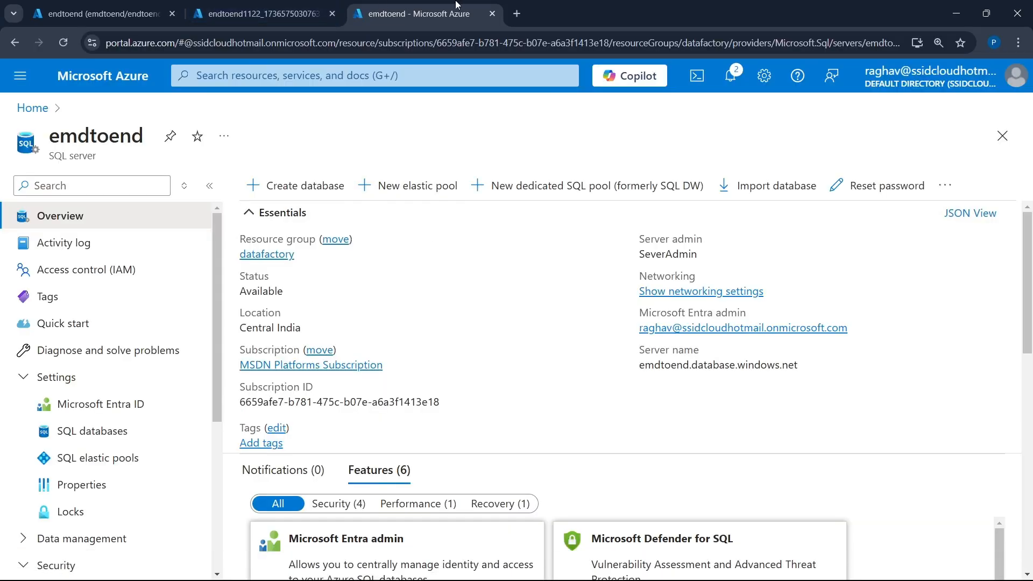
pyautogui.click(494, 15)
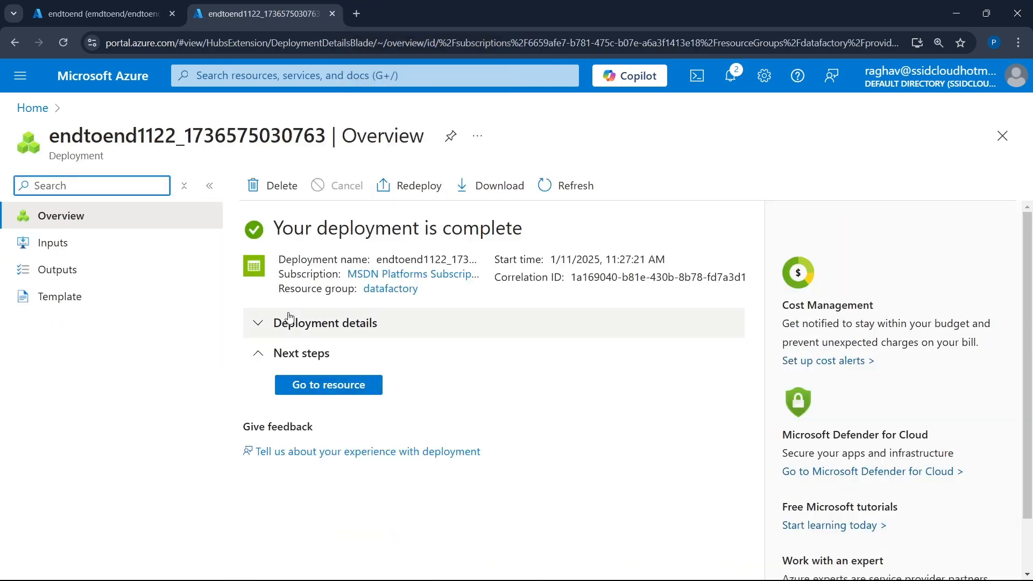
pyautogui.click(350, 385)
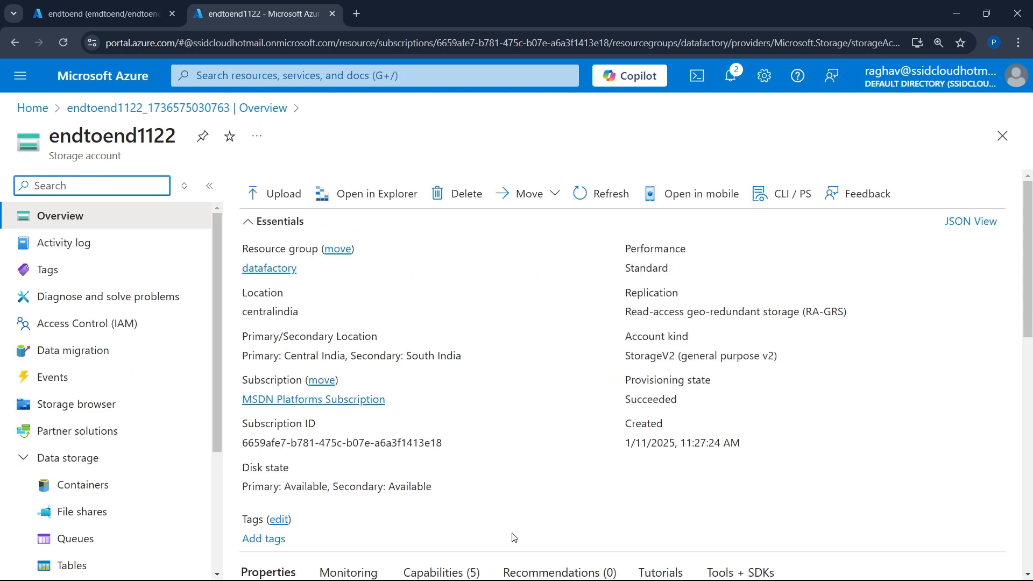
pyautogui.click(89, 487)
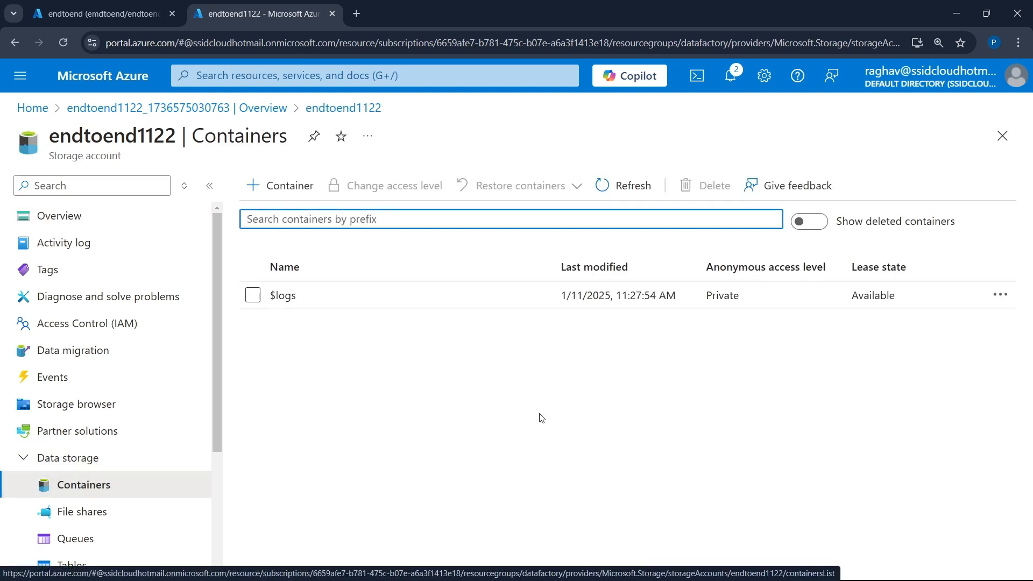
pyautogui.click(297, 187)
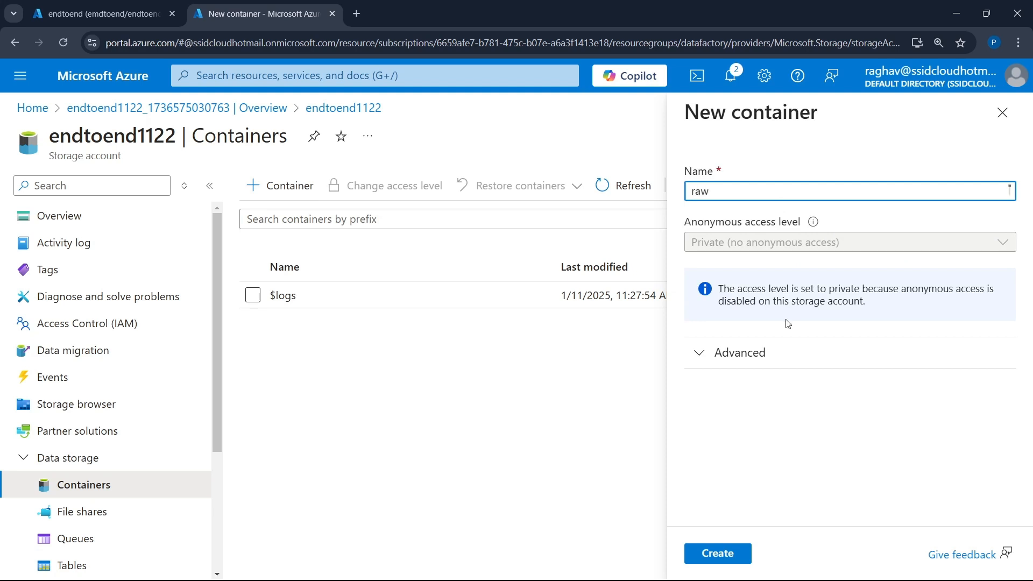
pyautogui.click(717, 553)
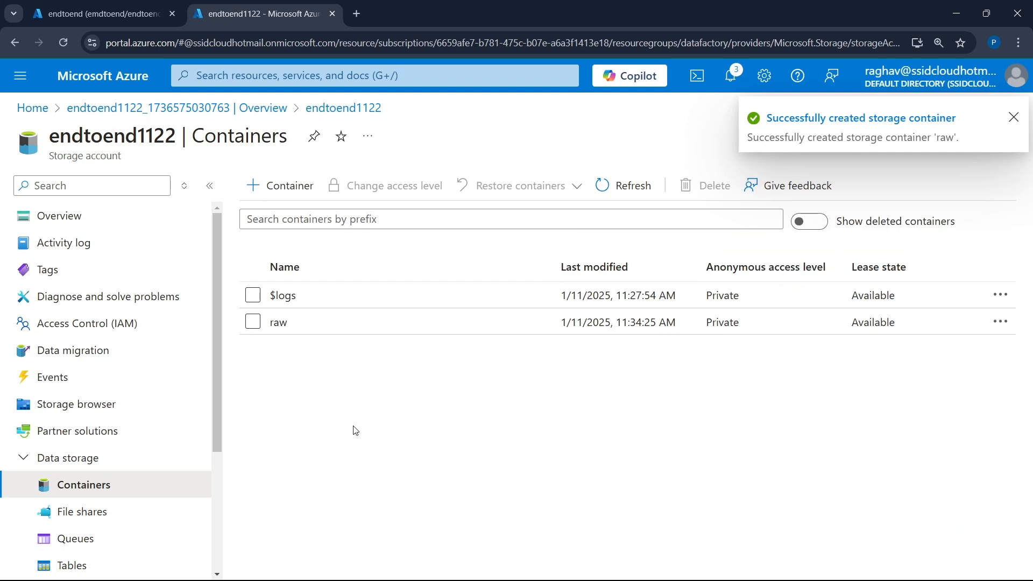
# - Open the Azure home page in a separate tab, go to Data factories and start creating a data factory
pyautogui.middleClick(89, 87)
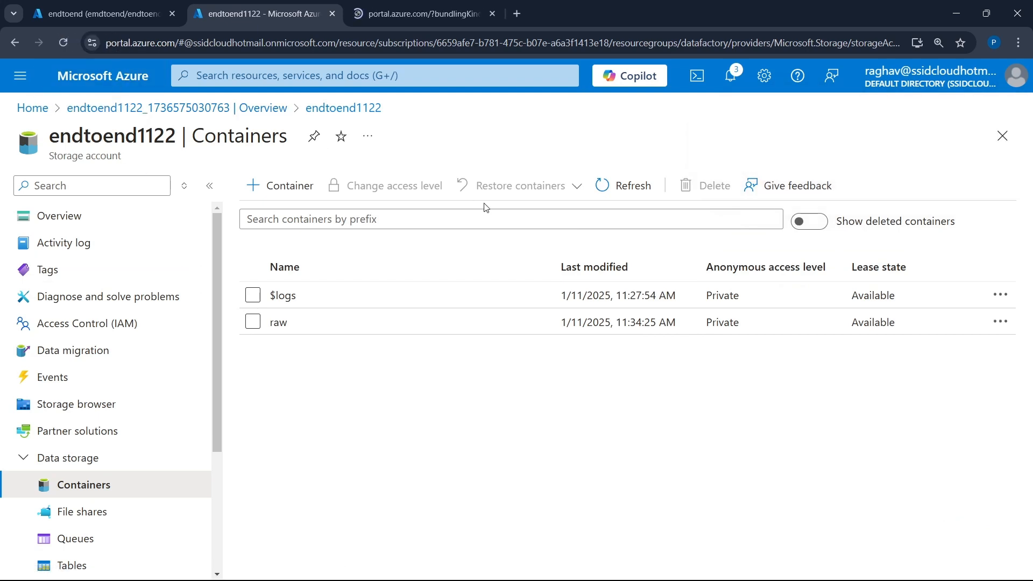
pyautogui.click(426, 7)
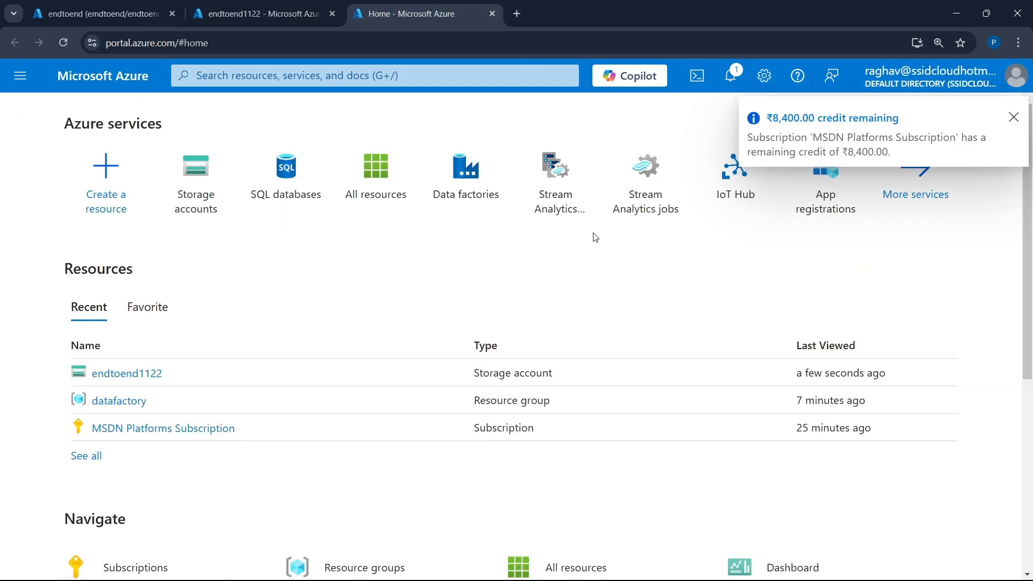
pyautogui.click(455, 193)
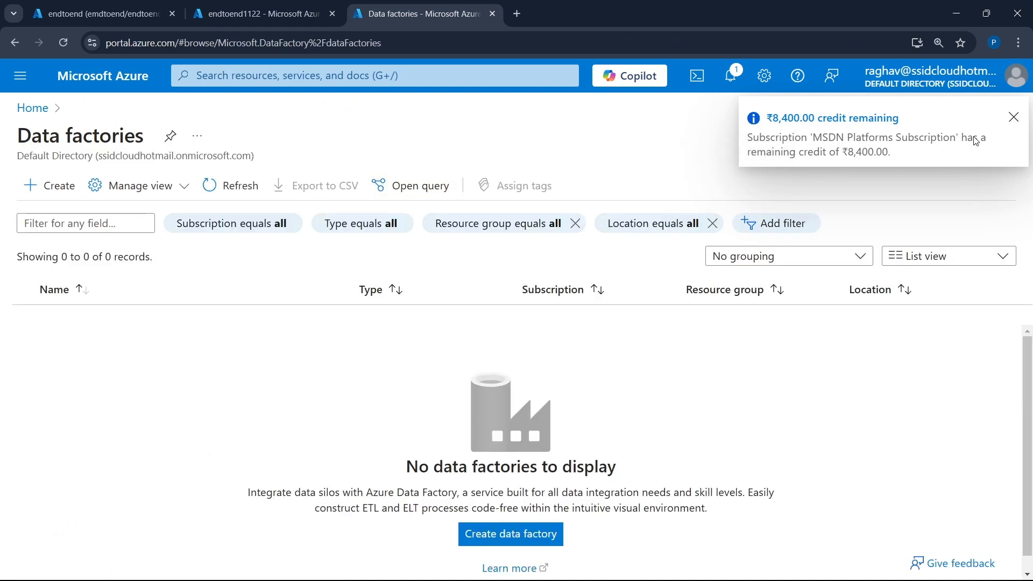
pyautogui.click(1014, 118)
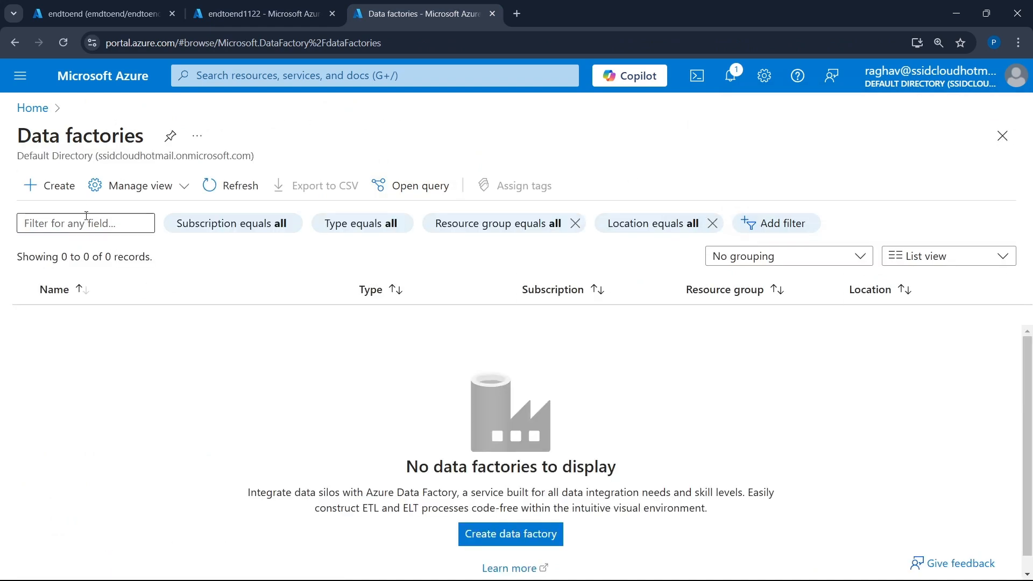
pyautogui.click(60, 201)
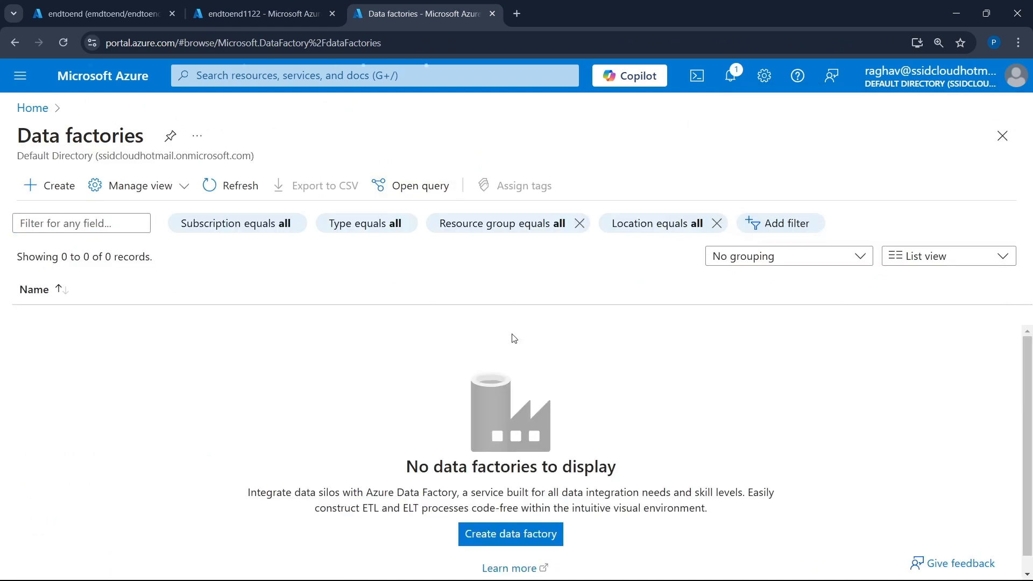
# - Assign the data factory to the existing datafactory resource group
pyautogui.click(287, 379)
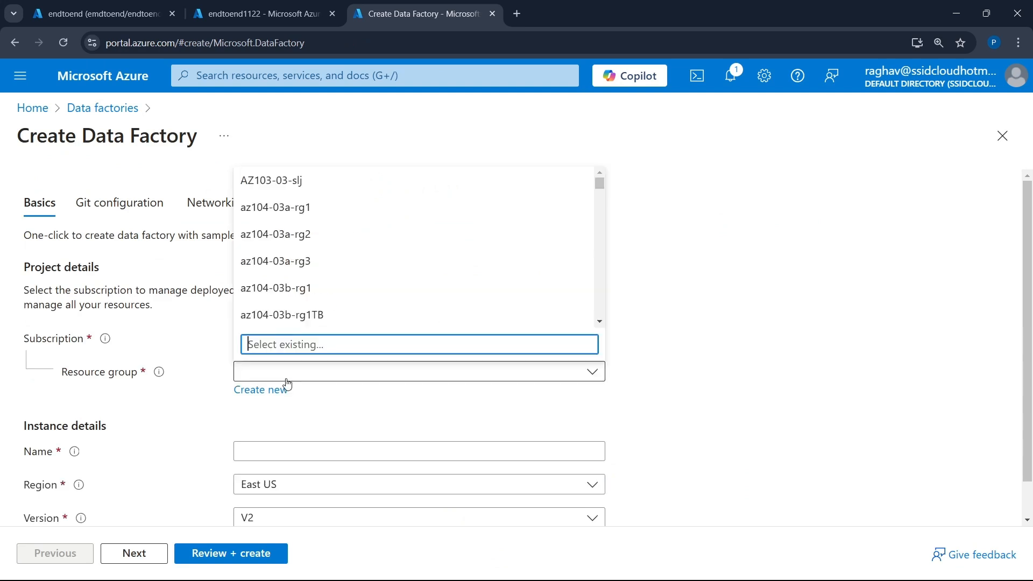
pyautogui.write('da')
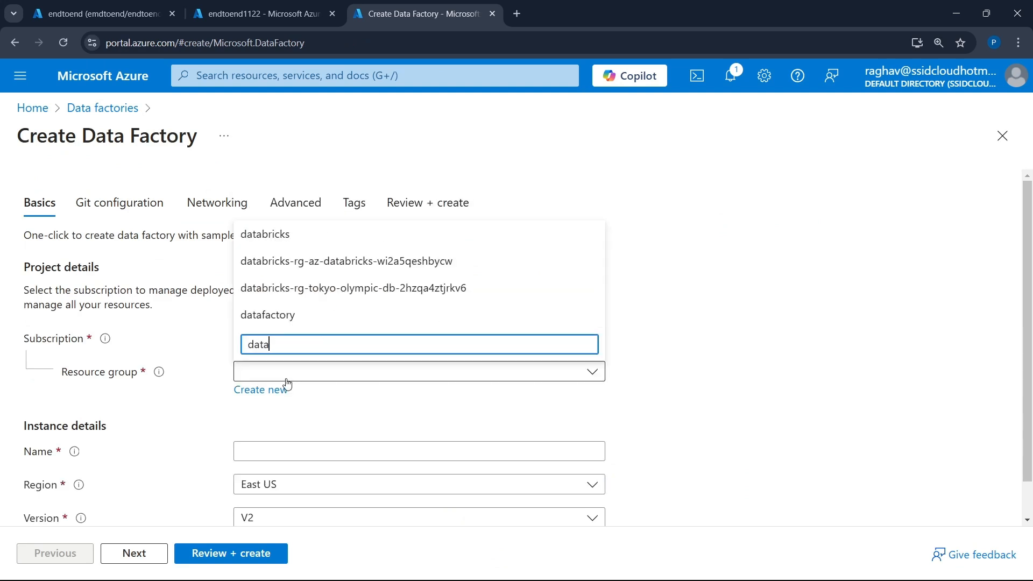
pyautogui.write('ta')
pyautogui.click(323, 316)
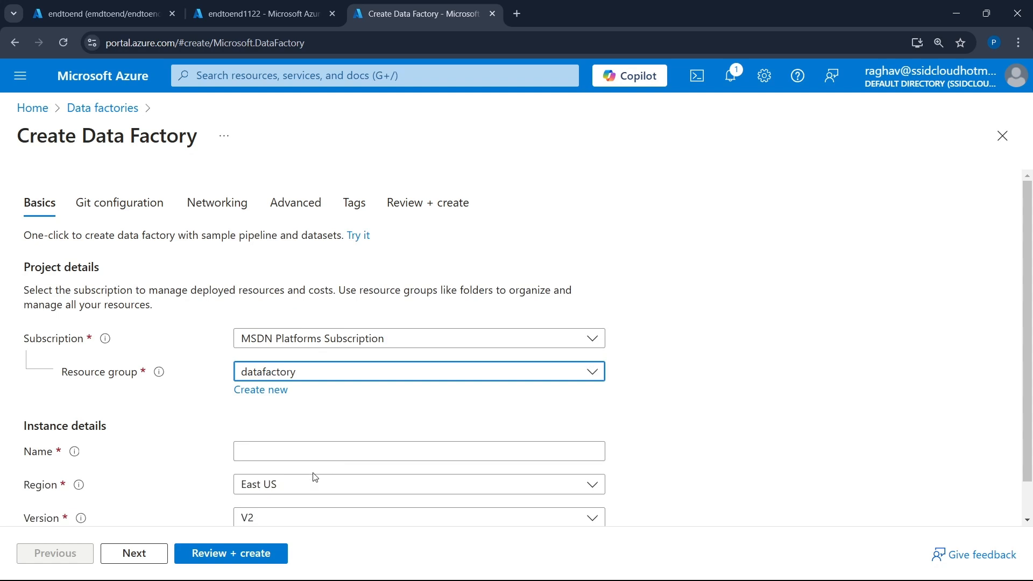
# - Name the data factory endtoend1122
pyautogui.click(318, 451)
pyautogui.write('endt')
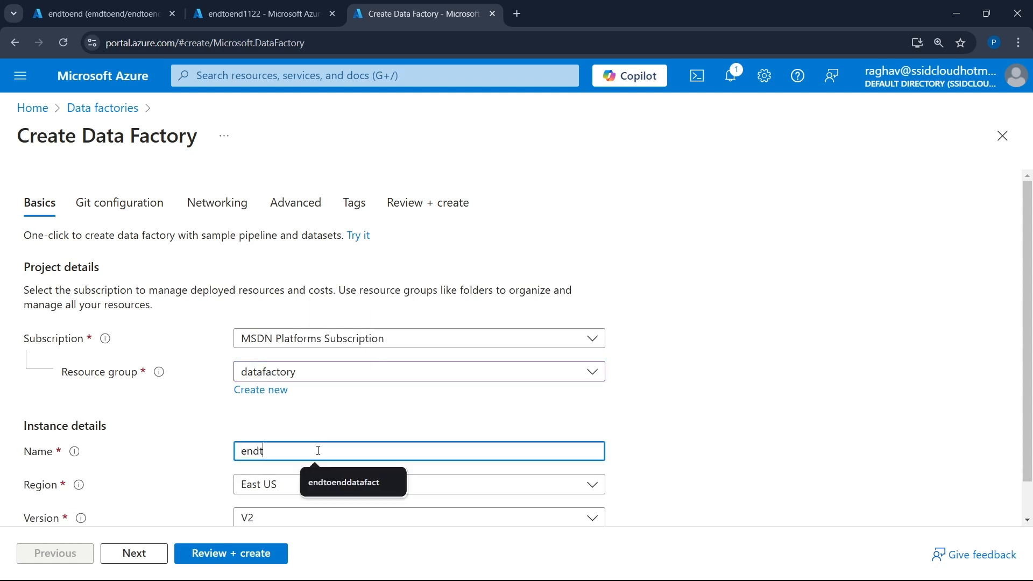
pyautogui.write('oend')
pyautogui.press('Tab')
pyautogui.scroll(-1, 318, 452)
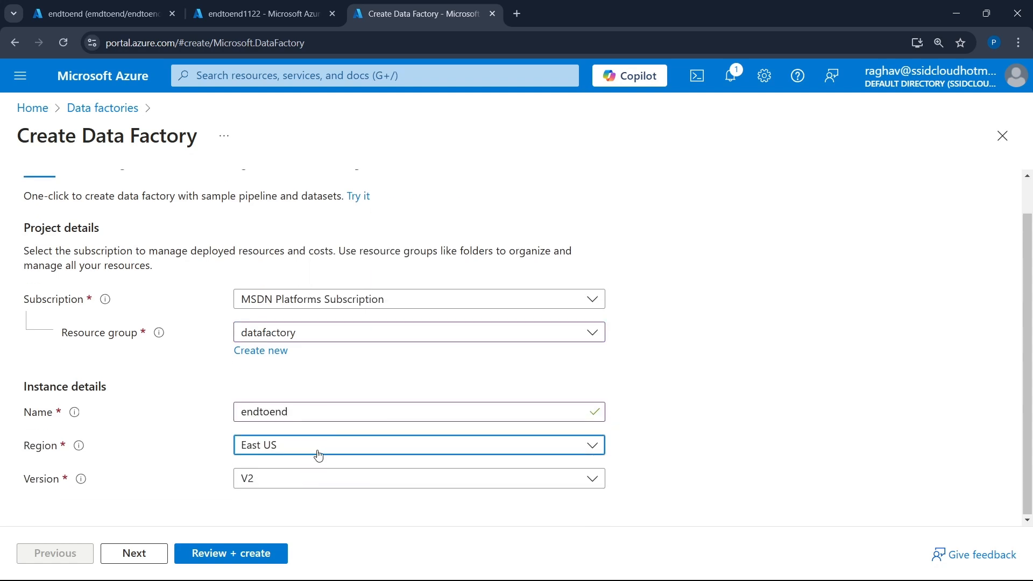
pyautogui.click(410, 415)
pyautogui.write('1122')
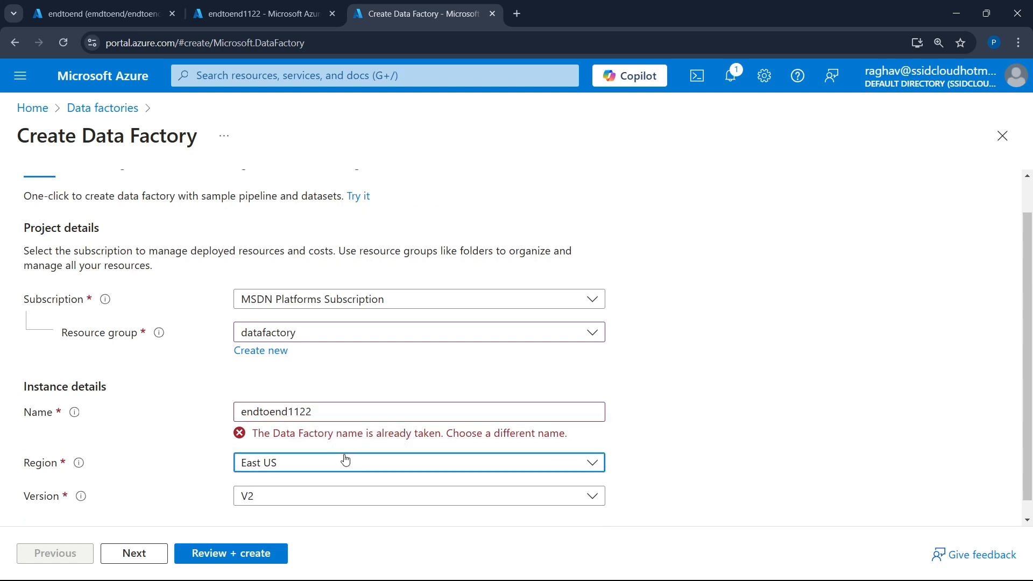
# - Set the data factory's region to Central India
pyautogui.click(345, 462)
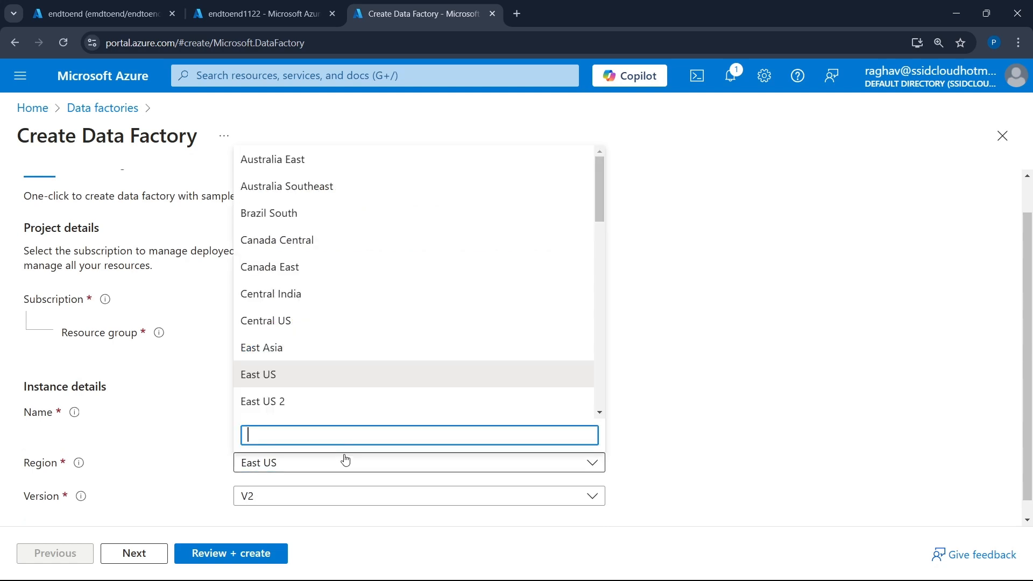
pyautogui.write('cent')
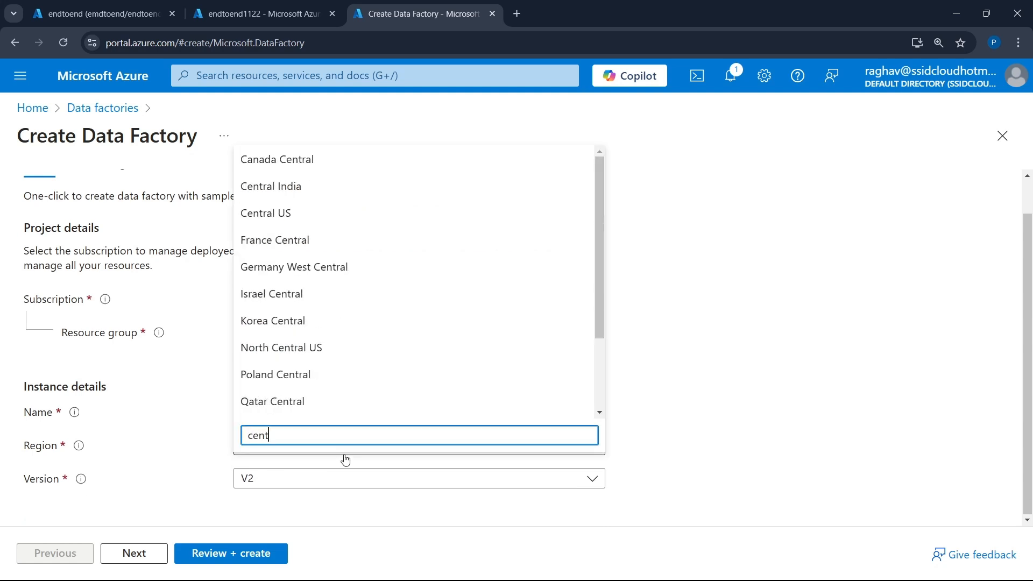
pyautogui.click(291, 186)
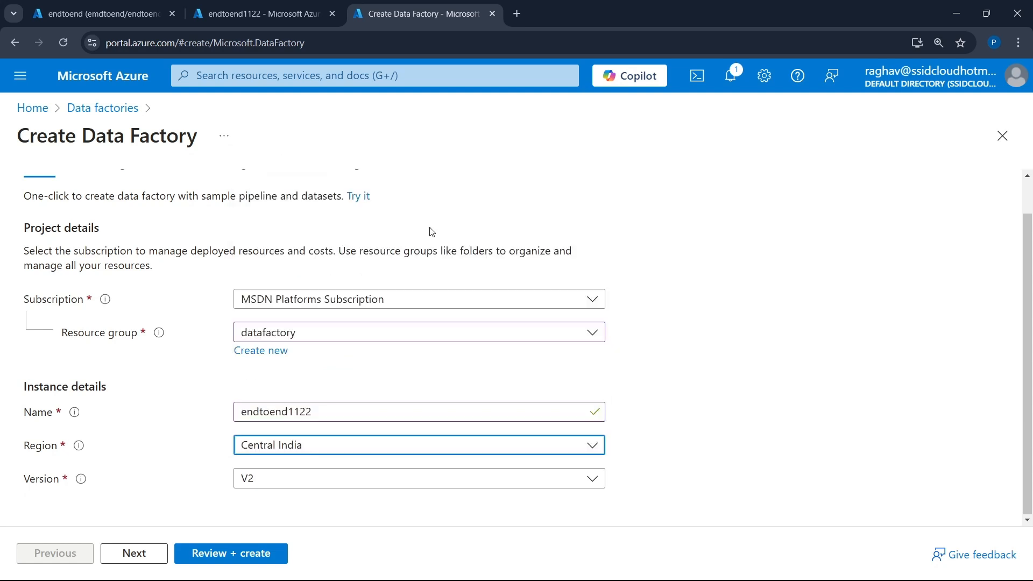
# - Check the data factory's networking settings, keep the public endpoint, and create the factory from the final review
pyautogui.scroll(1, 129, 478)
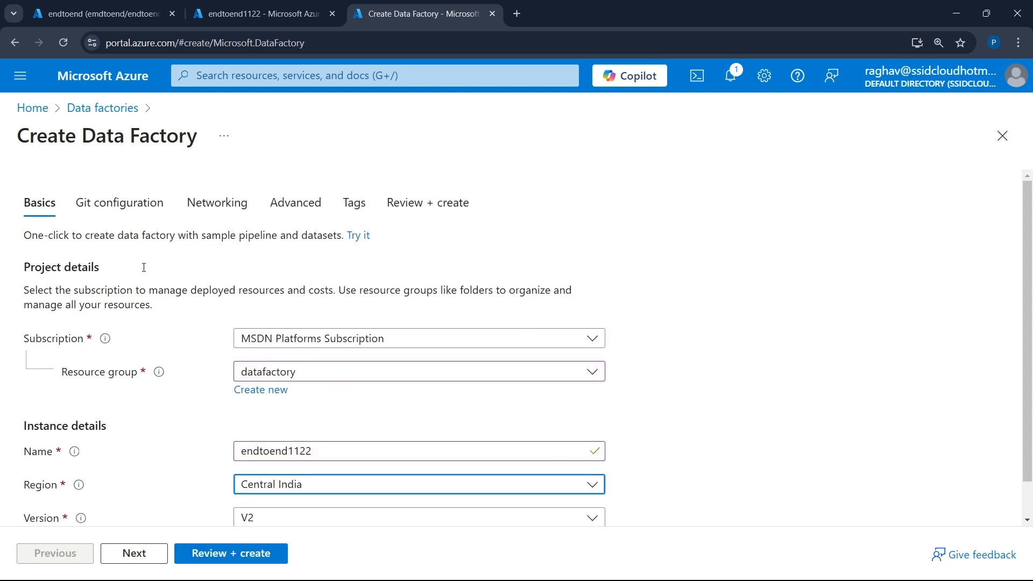
pyautogui.click(212, 200)
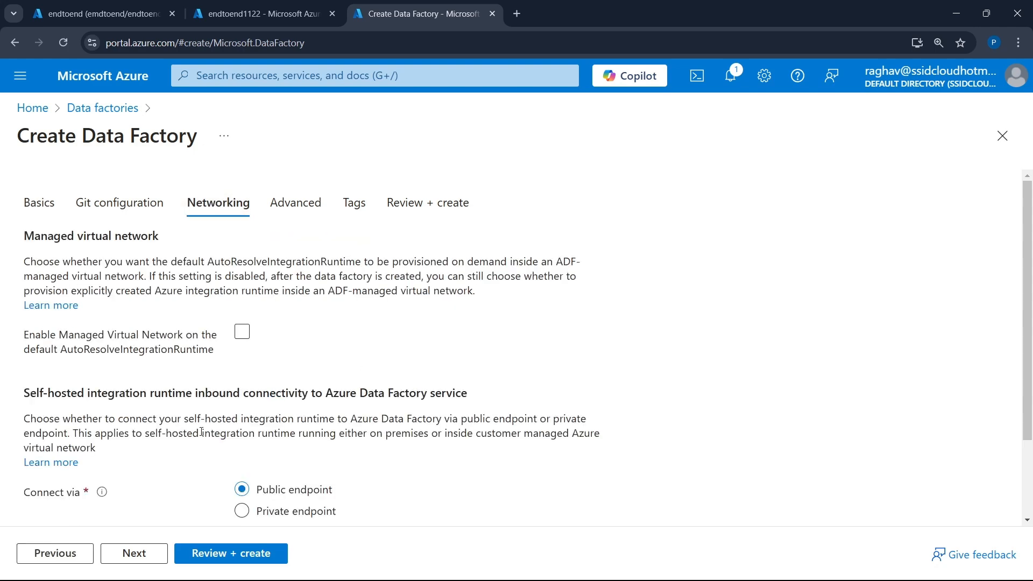
pyautogui.scroll(-2, 200, 431)
pyautogui.scroll(2, 201, 431)
pyautogui.click(428, 203)
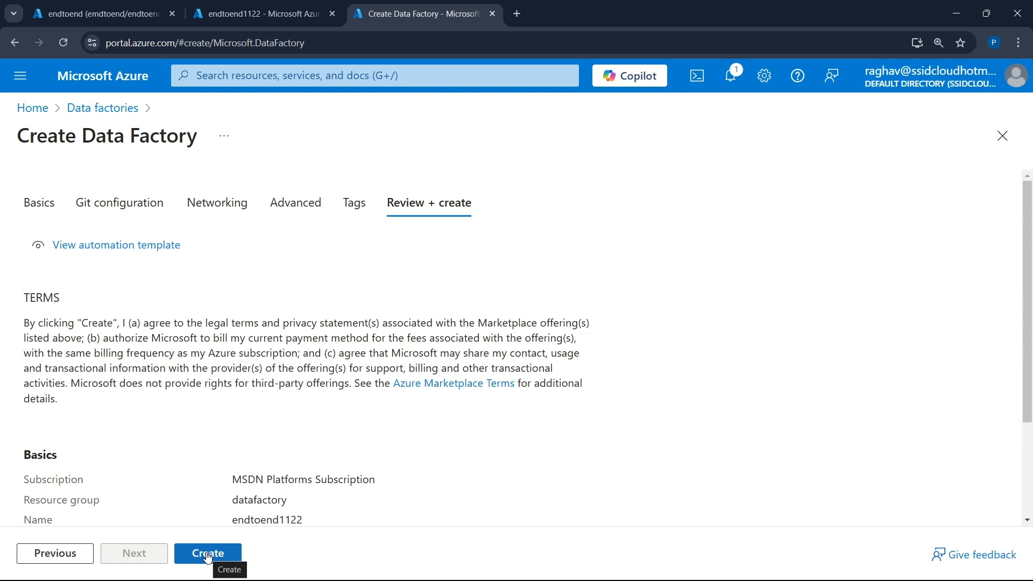
pyautogui.click(209, 554)
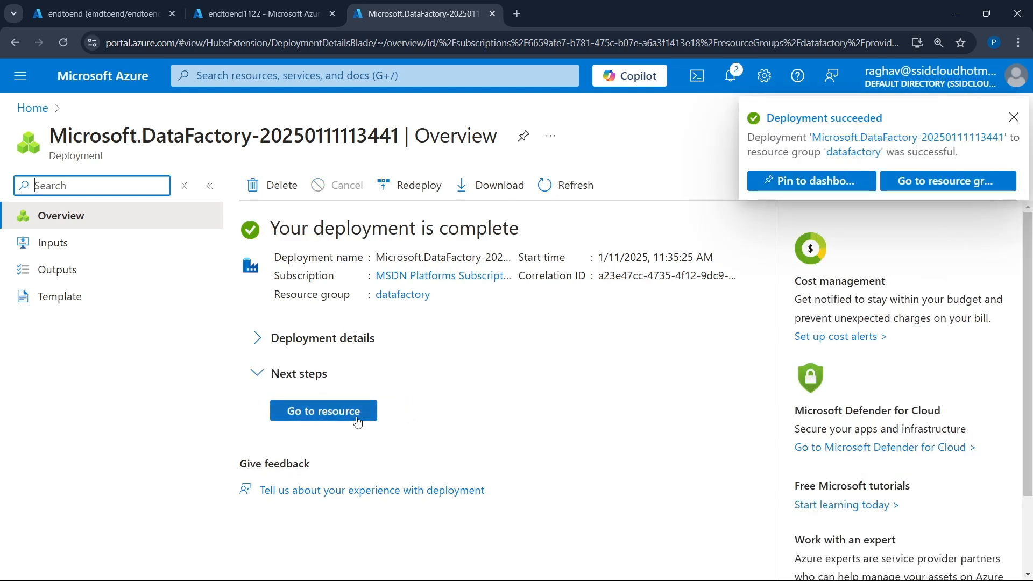
# - Go to the deployed data factory, launch Azure Data Factory Studio and close the factory's portal page
pyautogui.click(323, 411)
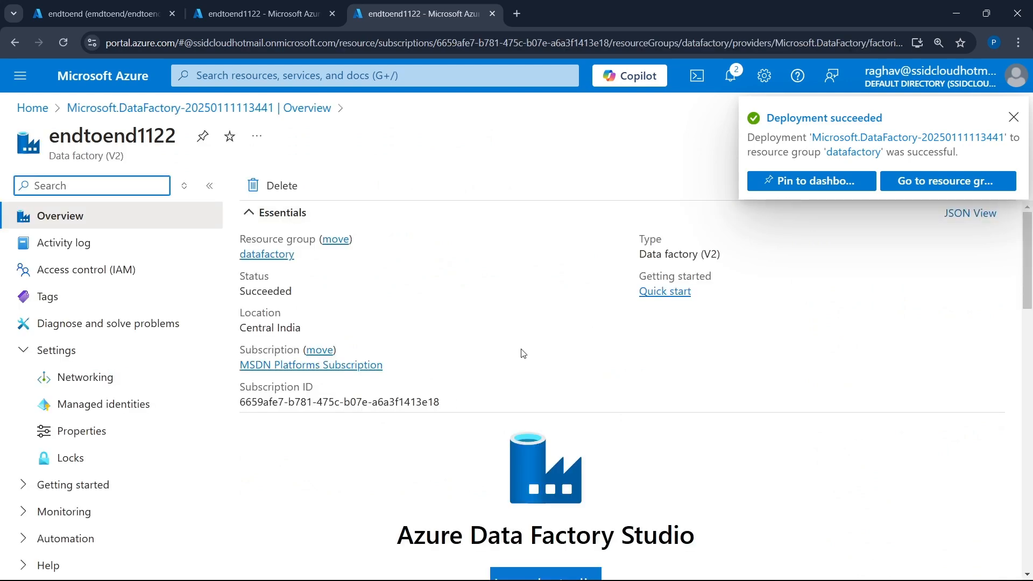
pyautogui.scroll(-4, 523, 353)
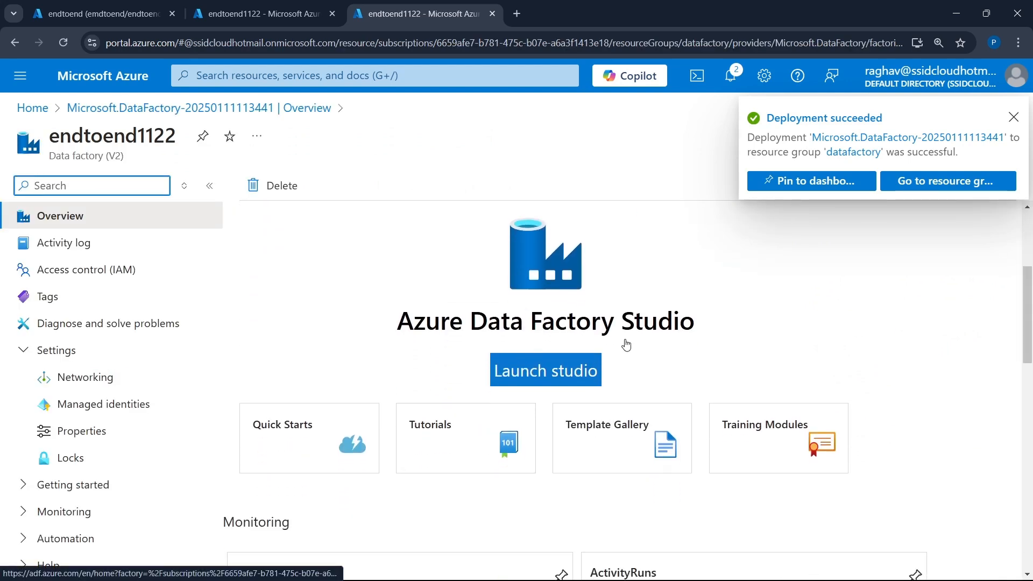
pyautogui.click(558, 374)
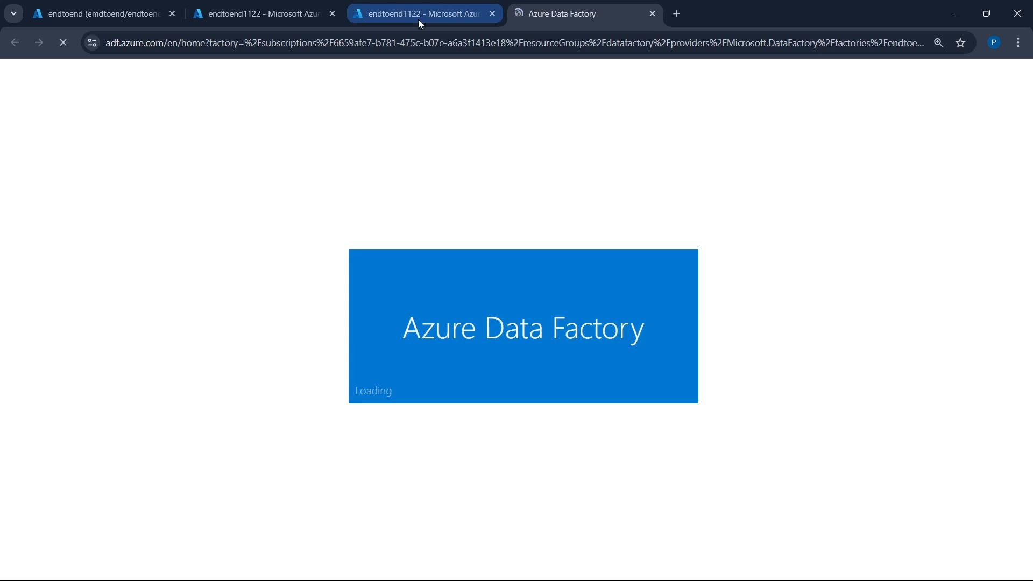
pyautogui.click(492, 14)
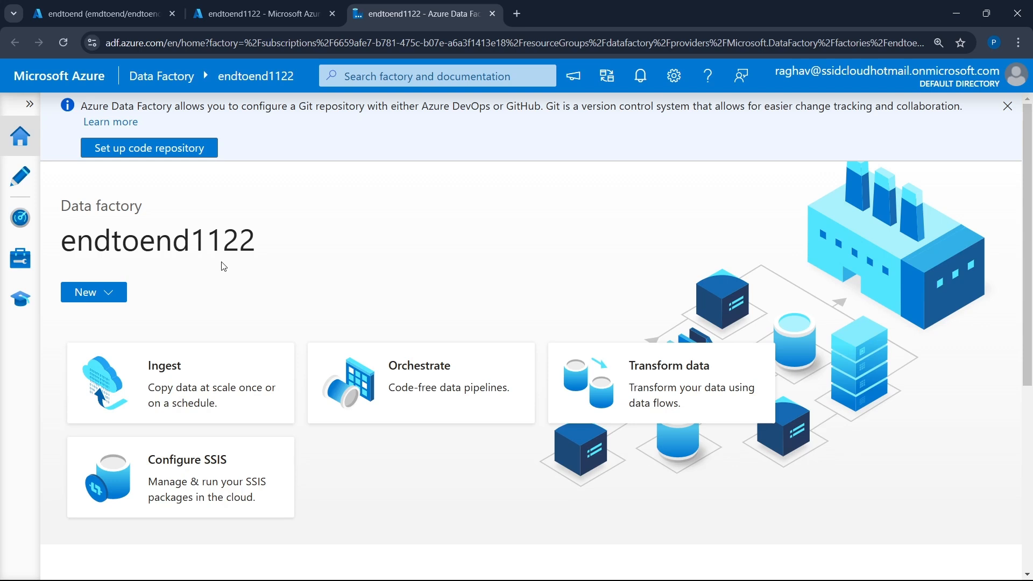
# - Create a new pipeline in the factory's authoring area and hide the resources and properties panes
pyautogui.click(20, 176)
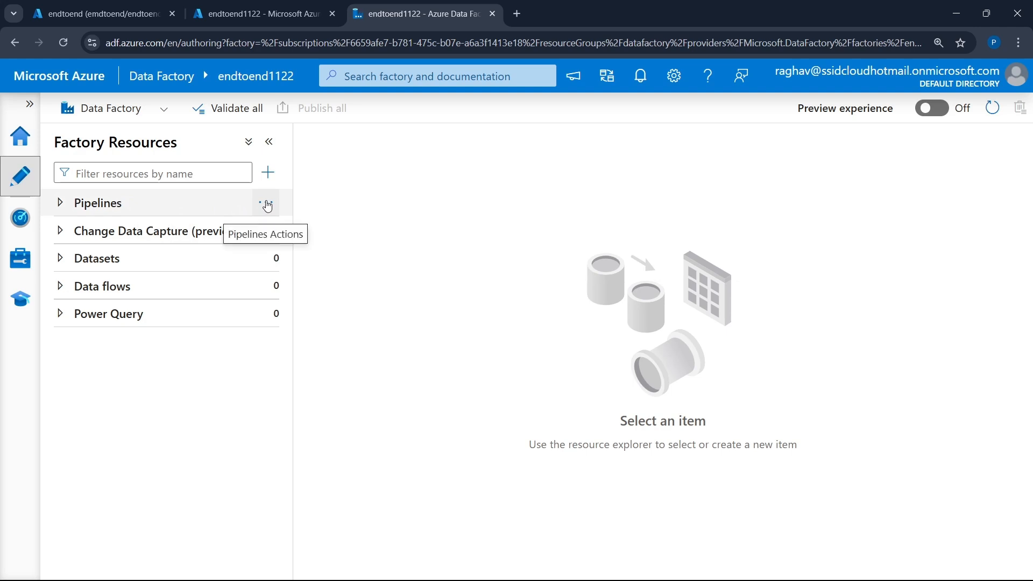
pyautogui.click(267, 205)
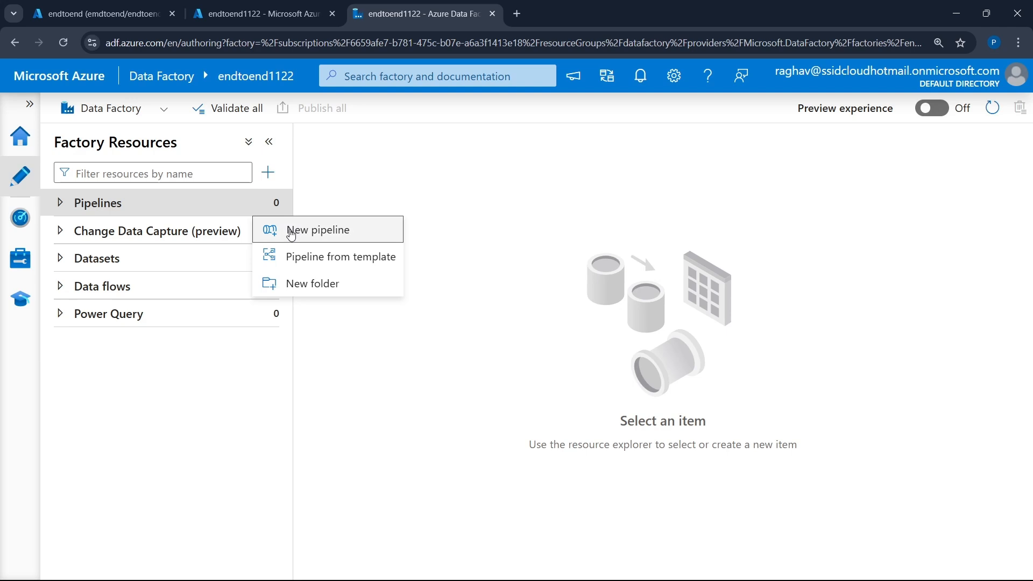
pyautogui.click(291, 233)
pyautogui.click(271, 143)
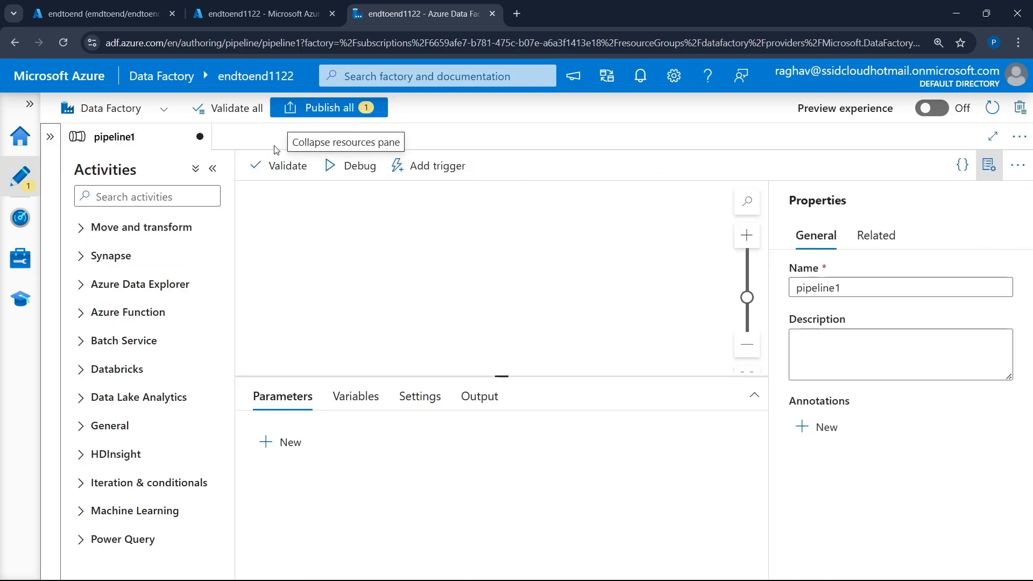
pyautogui.click(989, 165)
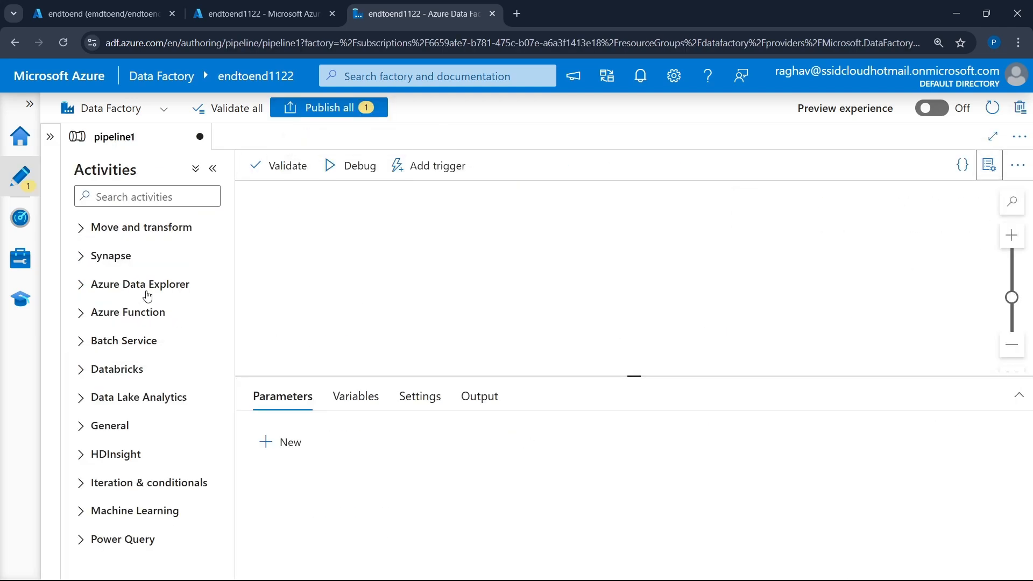
# - Add a Copy data activity to the pipeline canvas and enlarge the area showing its settings
pyautogui.click(131, 235)
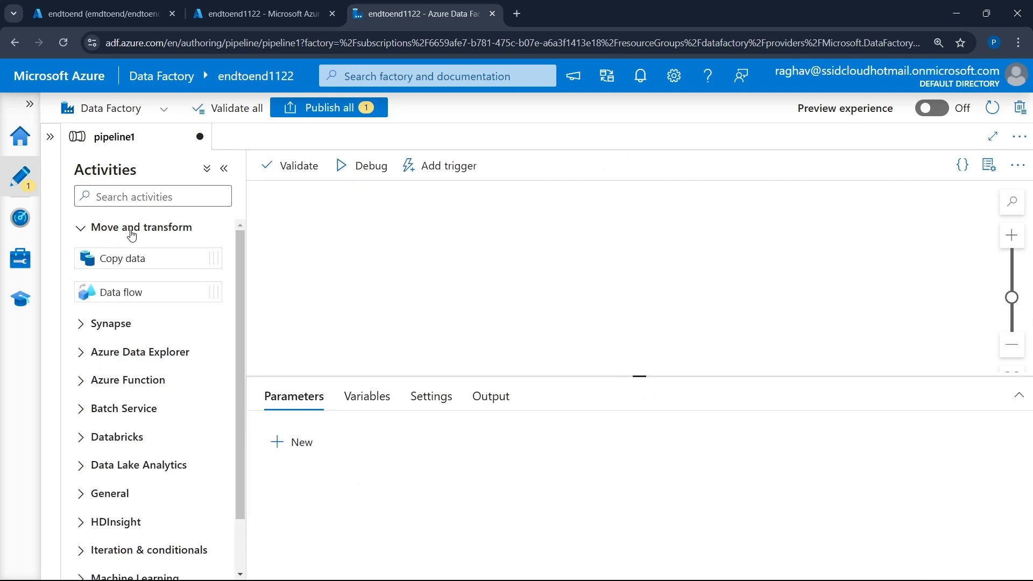
pyautogui.moveTo(135, 251); pyautogui.dragTo(384, 241)
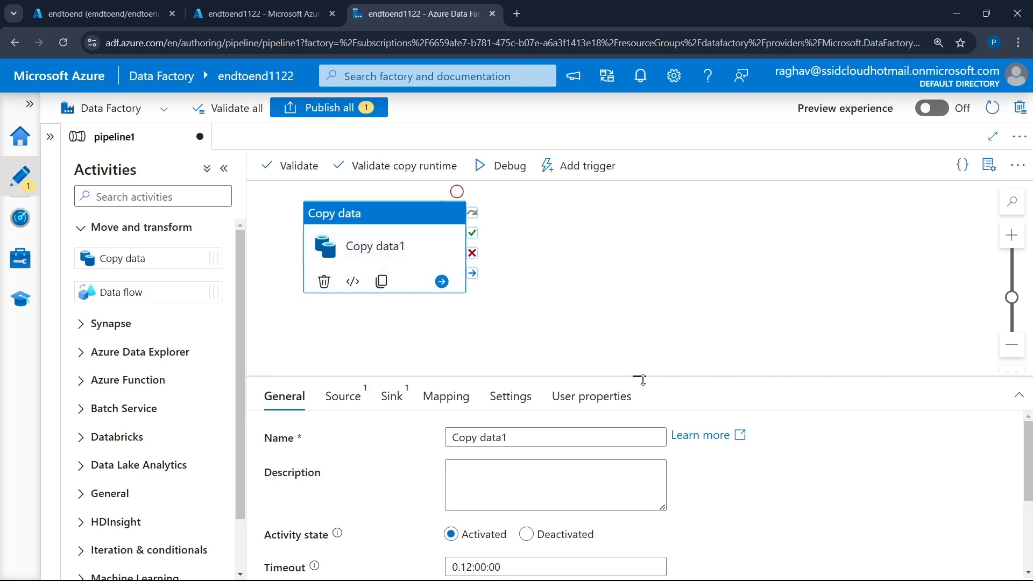
pyautogui.moveTo(639, 375); pyautogui.dragTo(640, 305)
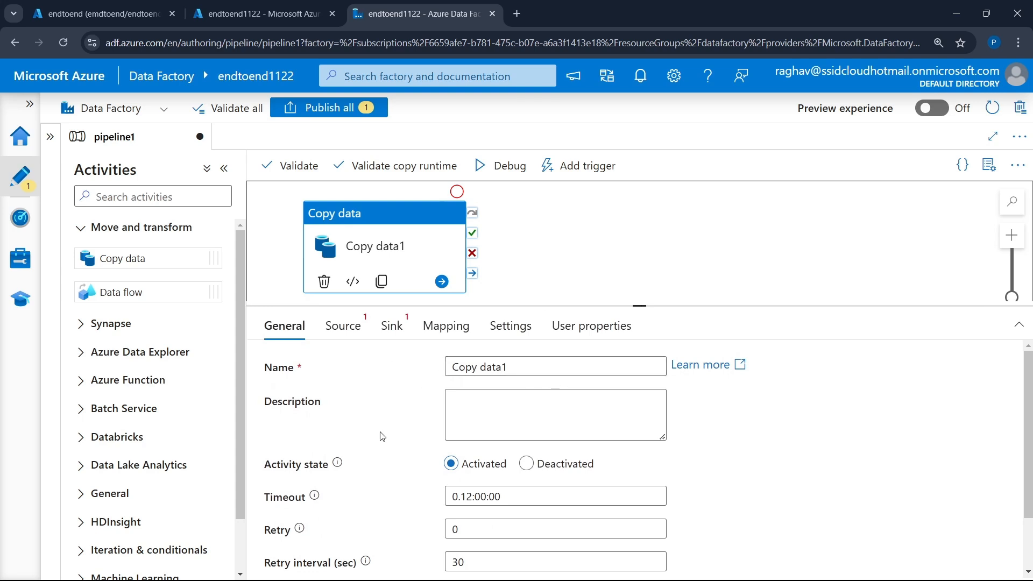
# - Start a new source dataset for the copy activity using the Azure SQL Database data store
pyautogui.click(329, 332)
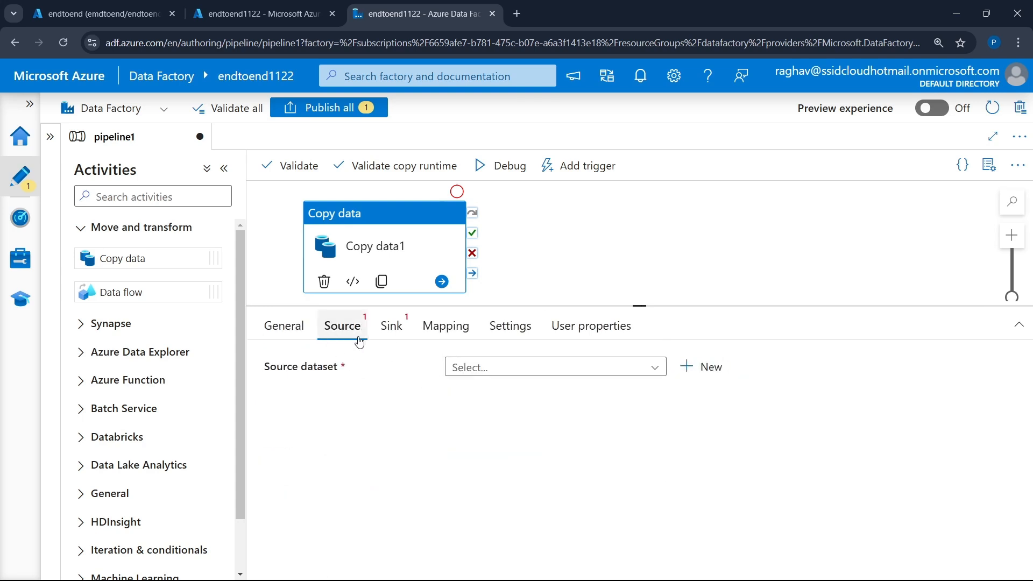
pyautogui.click(699, 372)
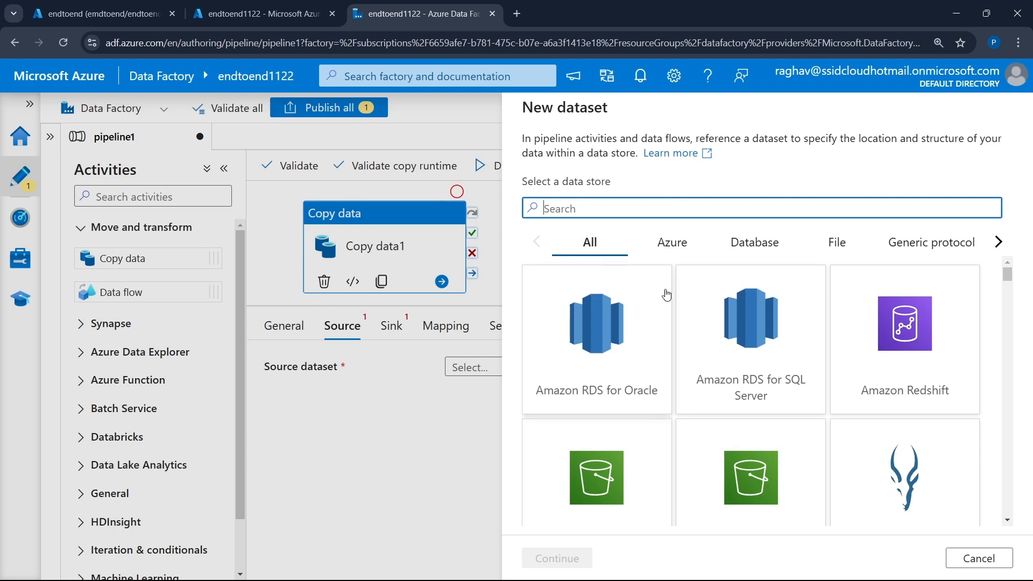
pyautogui.write('sql')
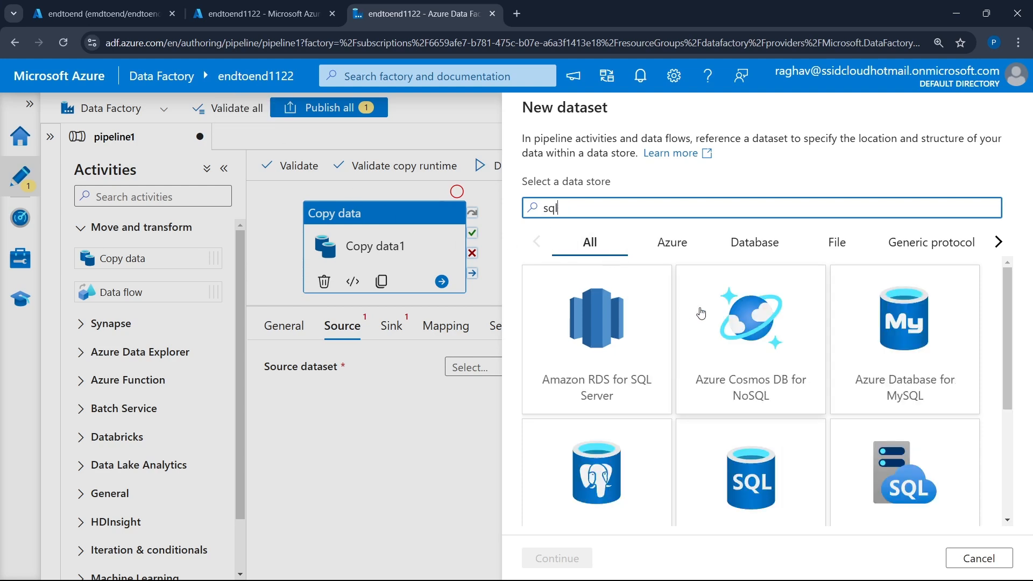
pyautogui.scroll(-3, 852, 375)
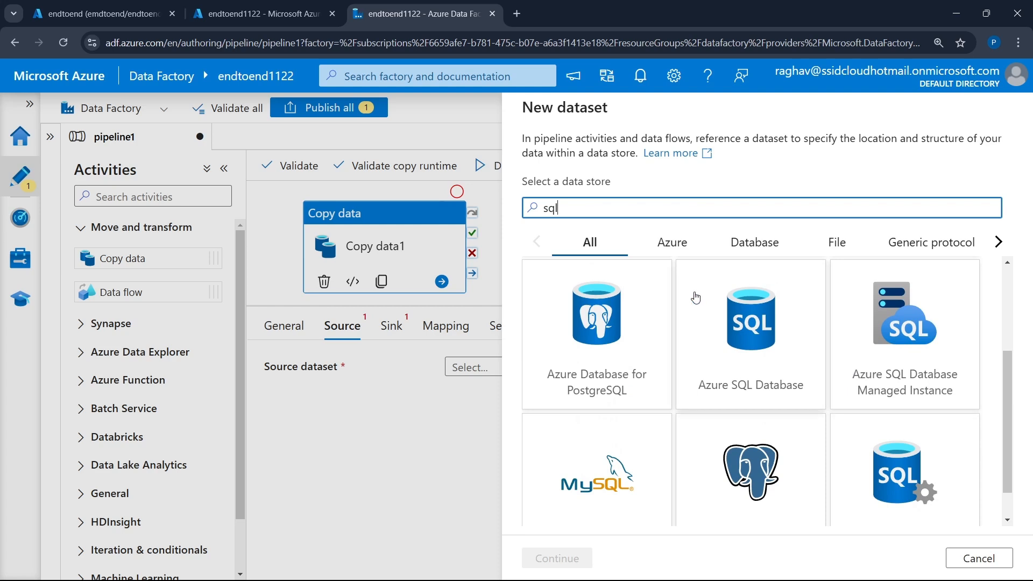
pyautogui.click(756, 370)
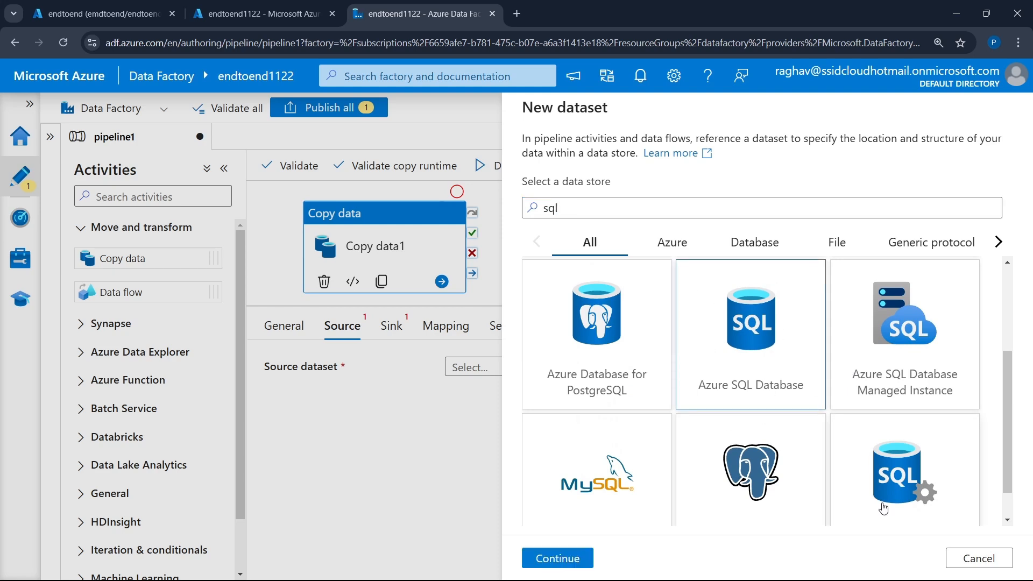
pyautogui.click(556, 558)
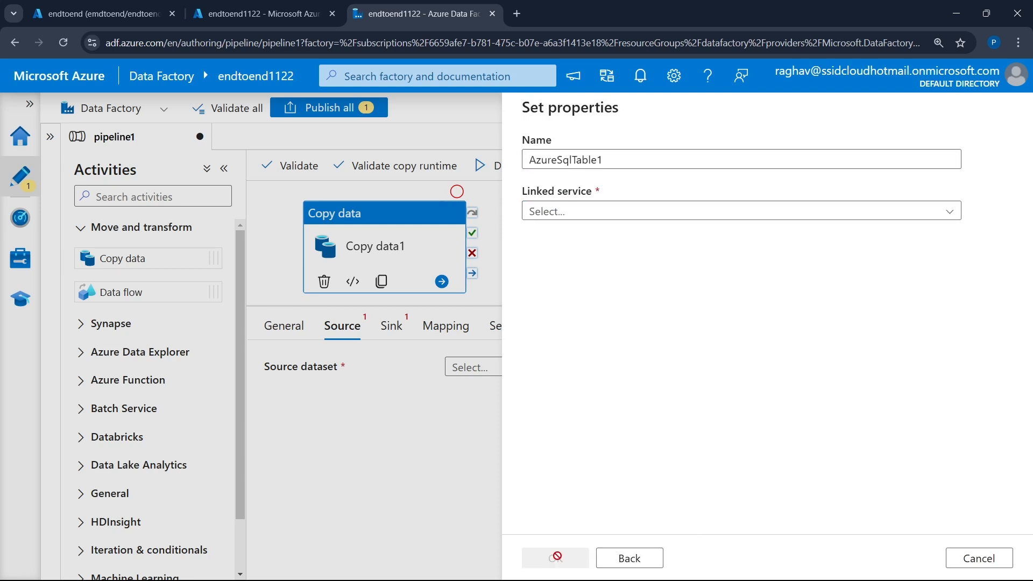
# - Start a new linked service for the dataset with the MSDN Platforms Subscription, server emdtoend and database endtoend
pyautogui.click(635, 214)
pyautogui.click(625, 262)
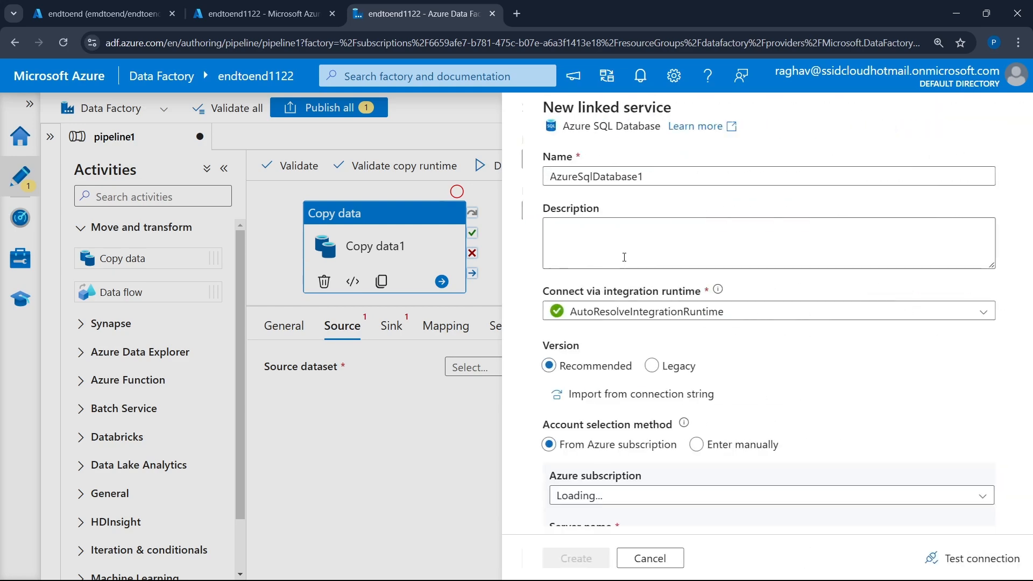
pyautogui.scroll(-1, 595, 311)
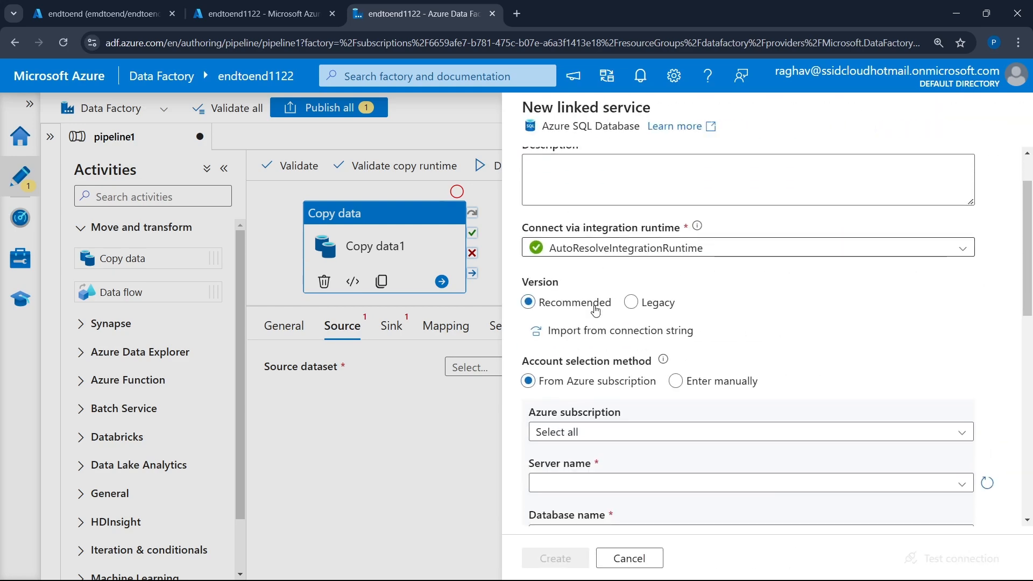
pyautogui.scroll(-3, 597, 312)
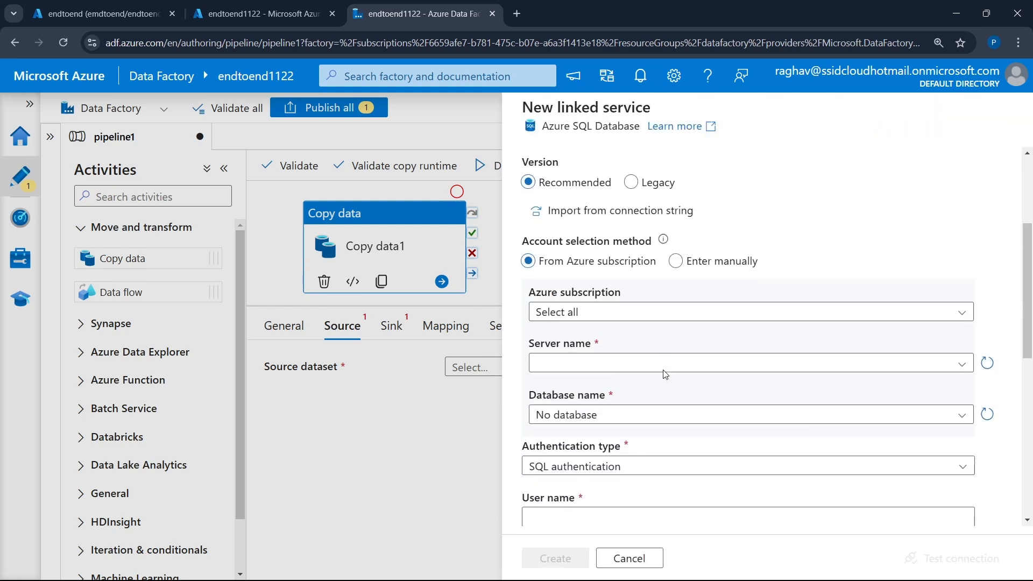
pyautogui.click(616, 307)
pyautogui.click(607, 354)
pyautogui.click(606, 353)
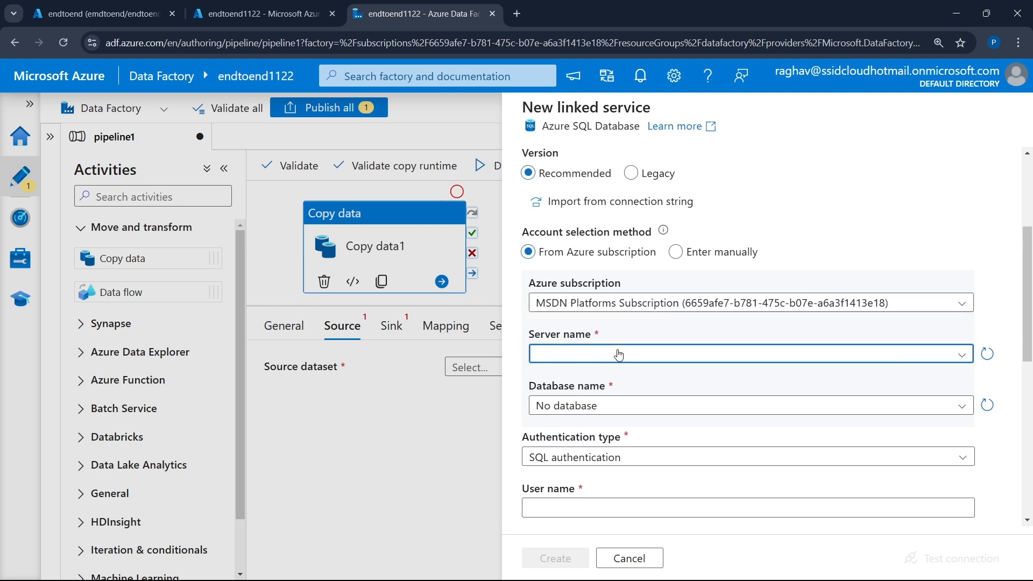
pyautogui.click(587, 375)
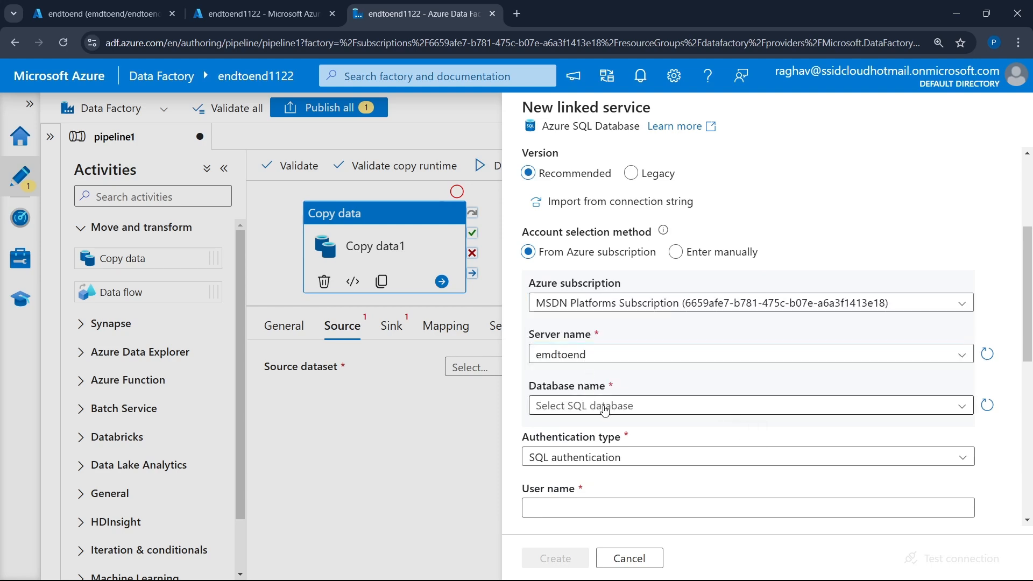
pyautogui.click(607, 405)
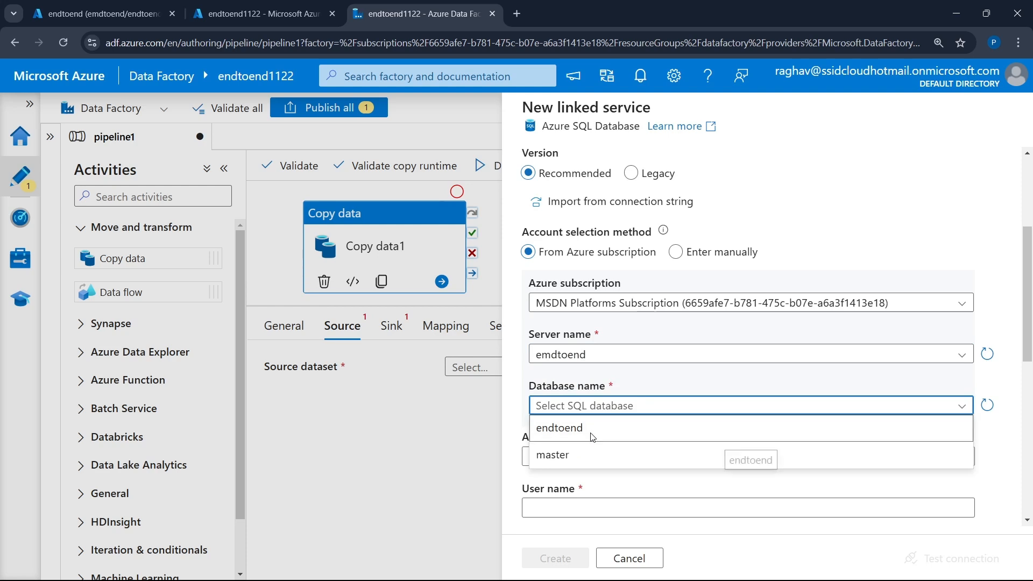
pyautogui.click(592, 437)
# - Fill in the SQL authentication credentials for the Azure SQL linked service with the user name SeverAdmin and the account password
pyautogui.scroll(-3, 591, 377)
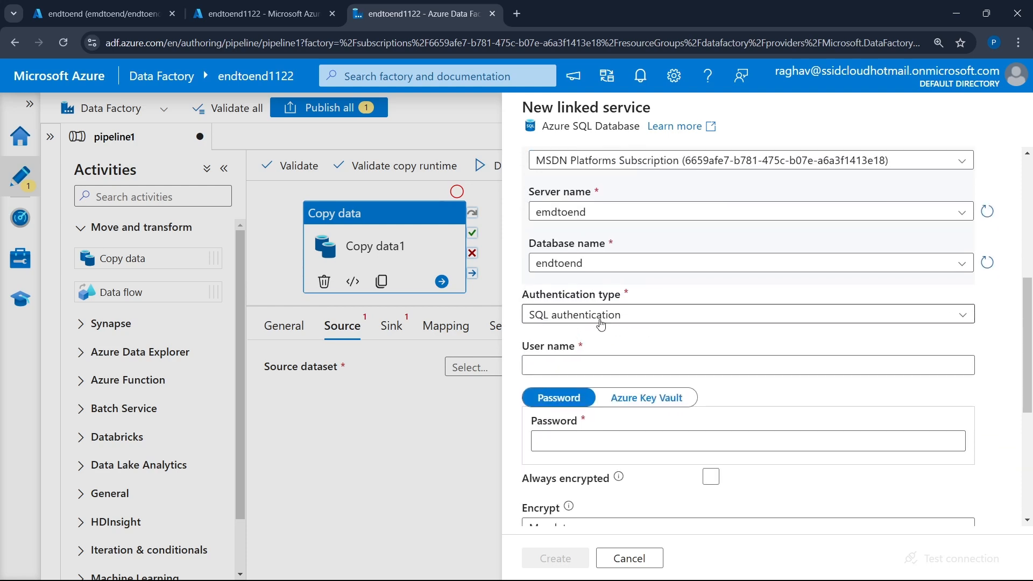
pyautogui.click(585, 364)
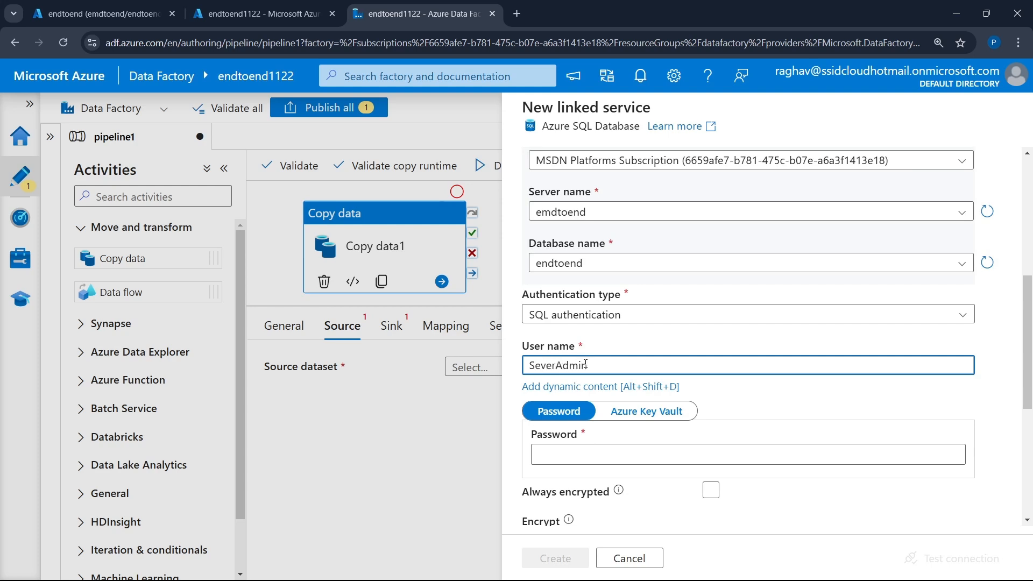
pyautogui.click(617, 454)
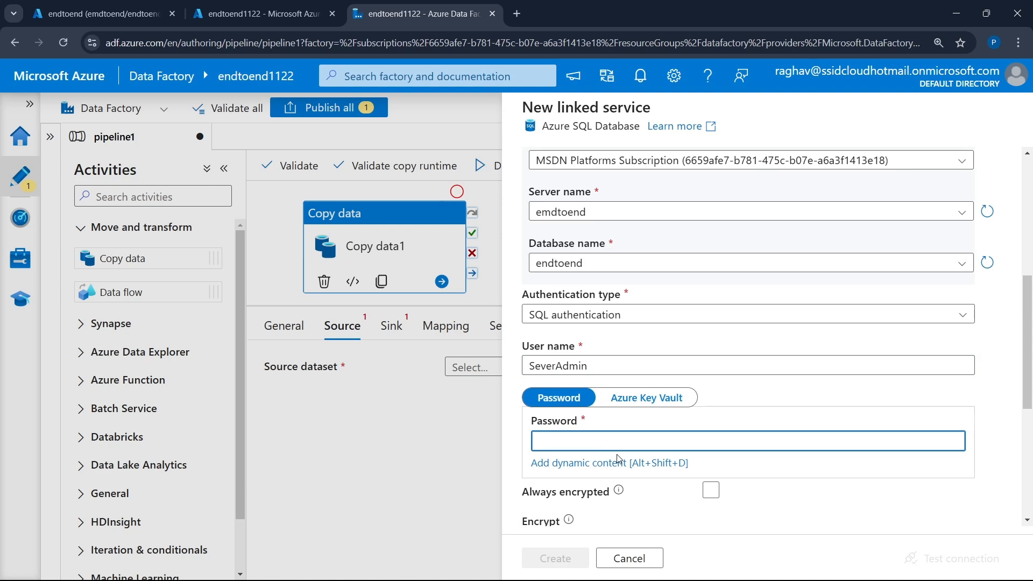
pyautogui.write('••')
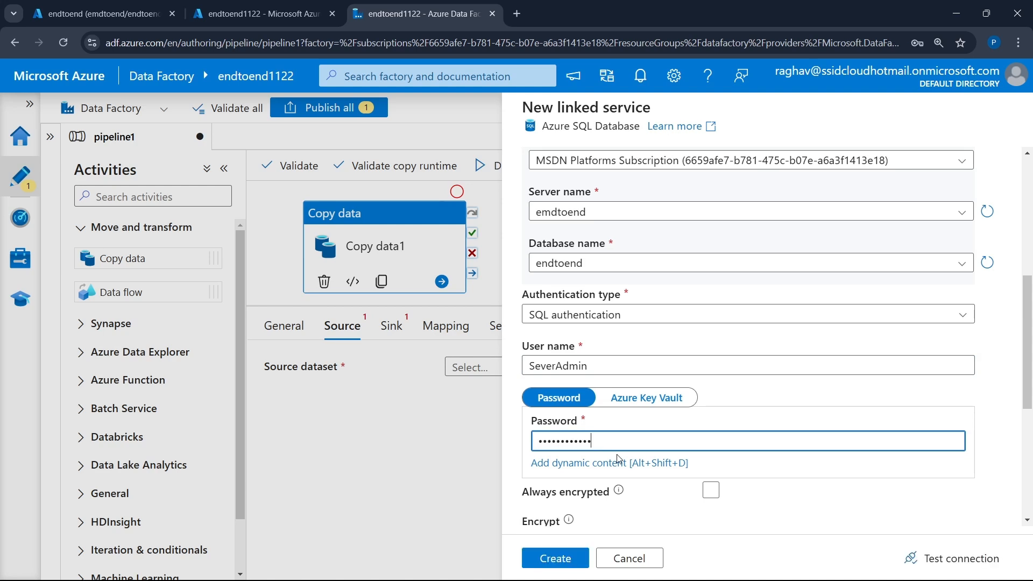
# - Test the connection and create the Azure SQL Database linked service, dismissing the browser's offer to save the password
pyautogui.scroll(-5, 618, 458)
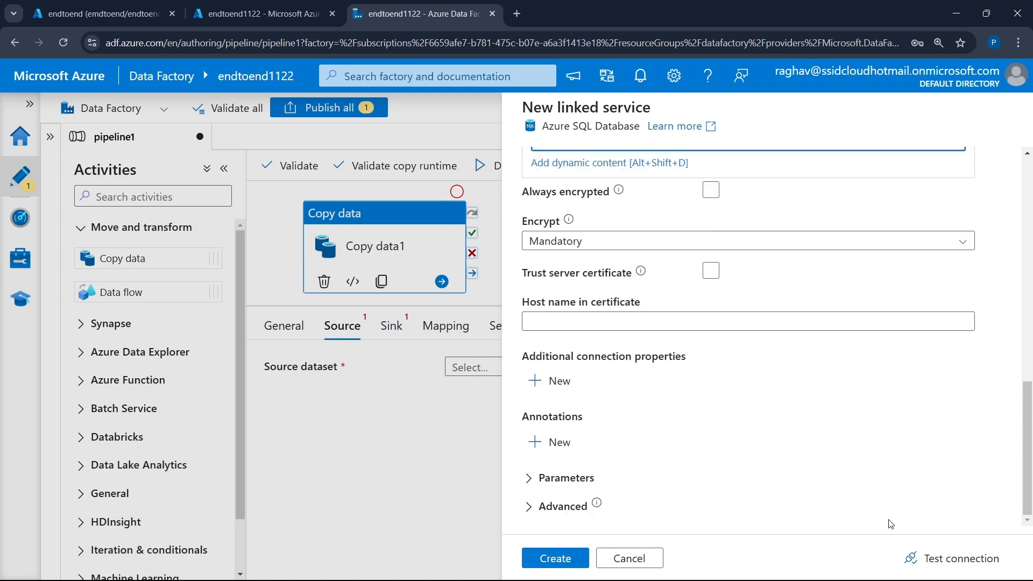
pyautogui.click(929, 557)
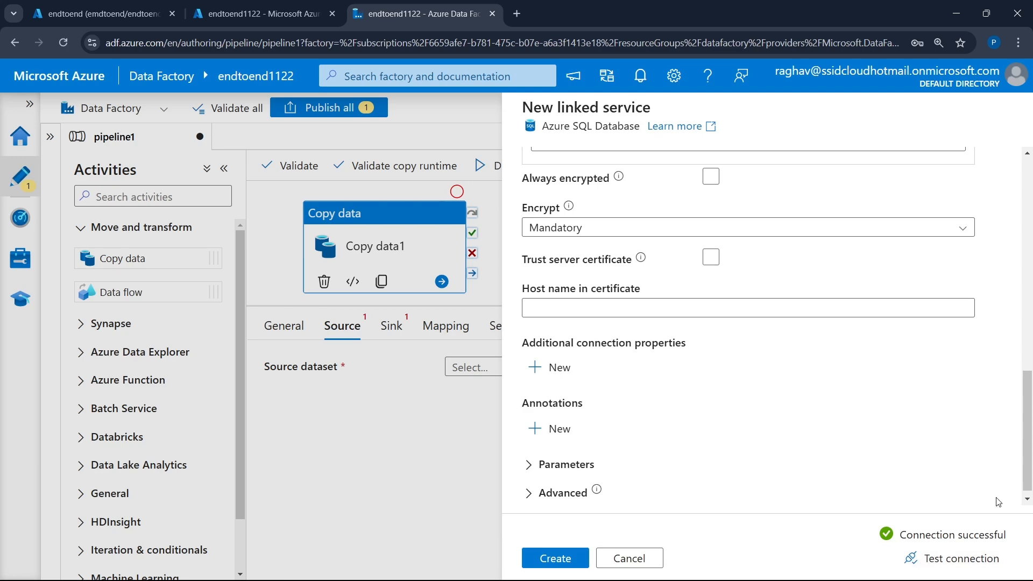
pyautogui.click(565, 569)
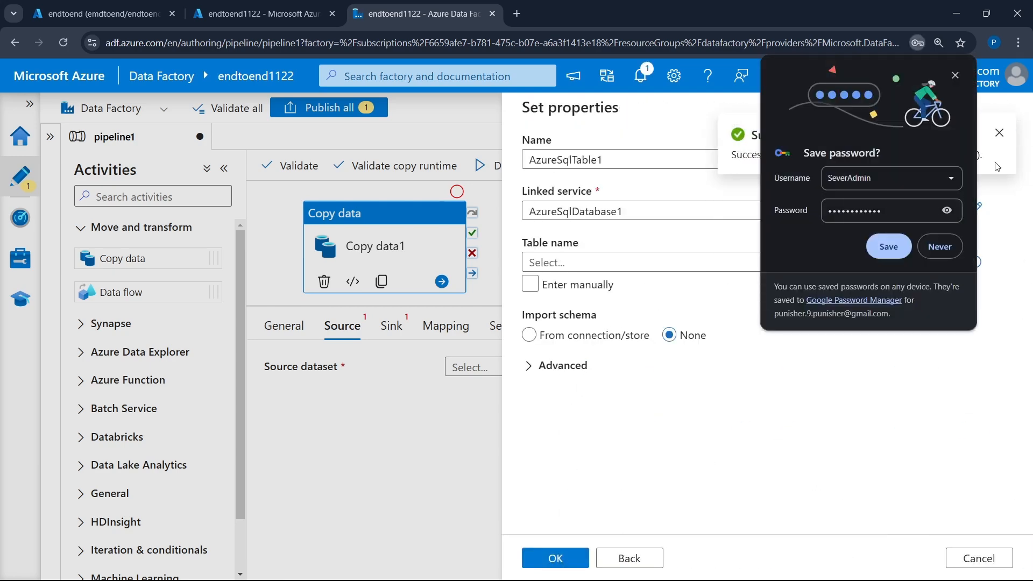
pyautogui.click(955, 75)
# - Choose the dbo.pizza_sales table for the source dataset and save the dataset's properties
pyautogui.click(573, 265)
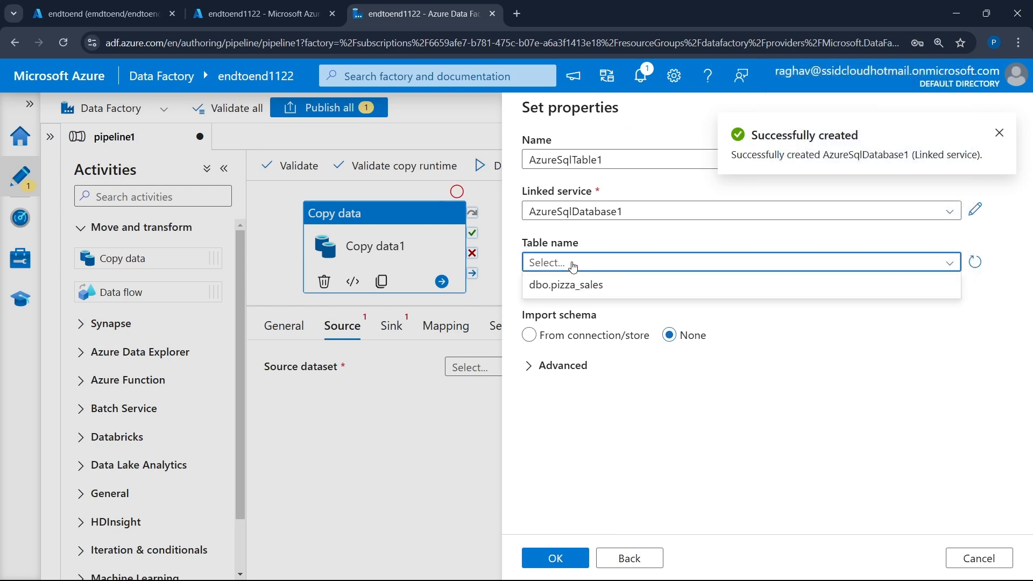
pyautogui.click(604, 287)
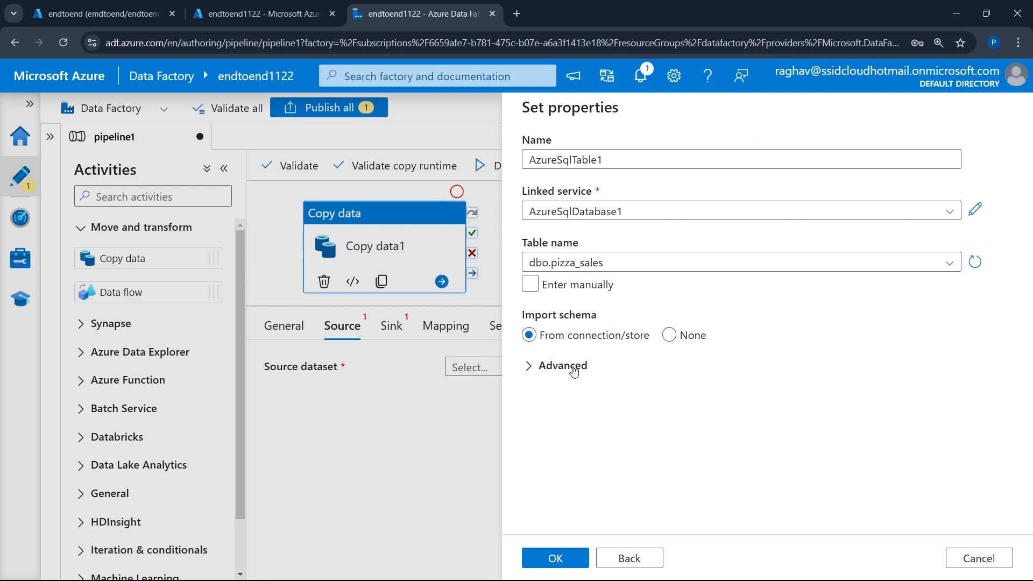
pyautogui.click(572, 561)
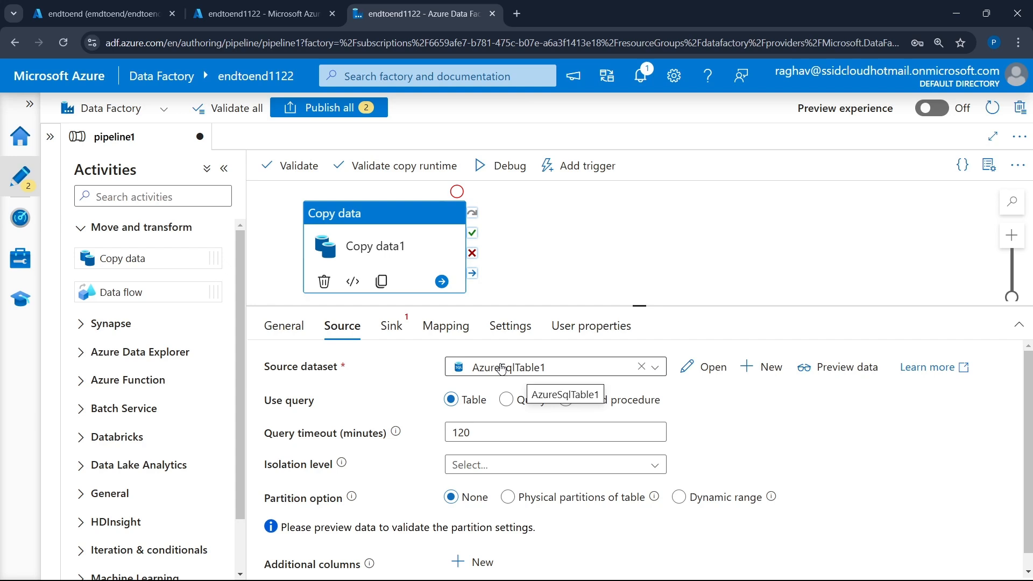
# - Start a new sink dataset for the copy activity using Azure Blob Storage and the DelimitedText format
pyautogui.click(393, 330)
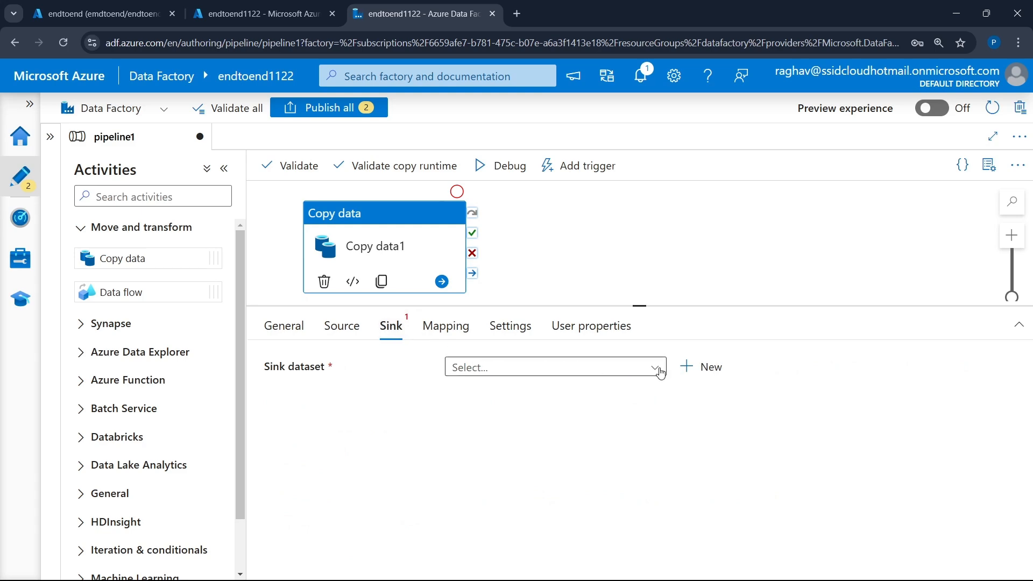
pyautogui.click(689, 371)
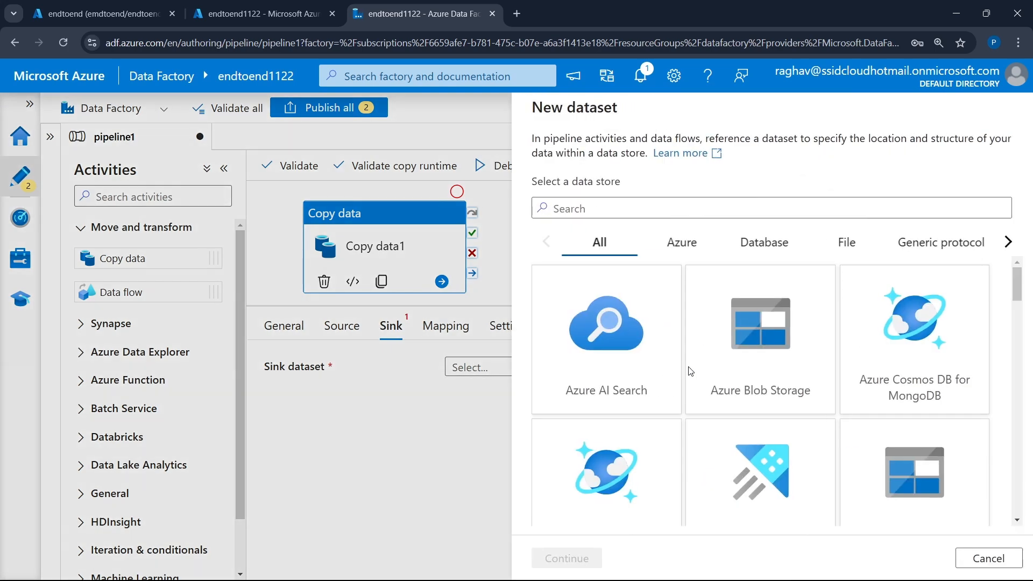
pyautogui.click(768, 354)
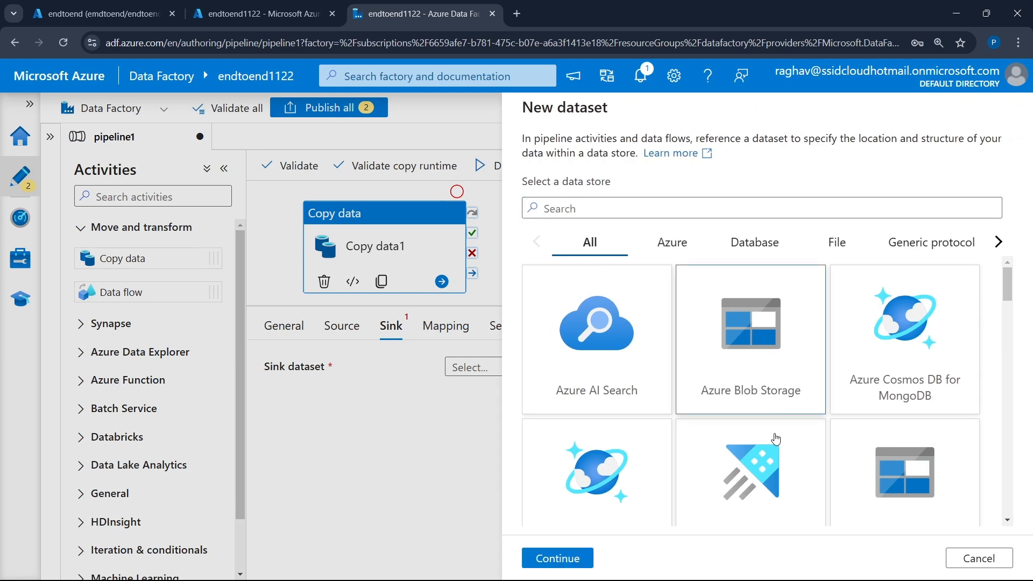
pyautogui.click(569, 558)
pyautogui.click(877, 246)
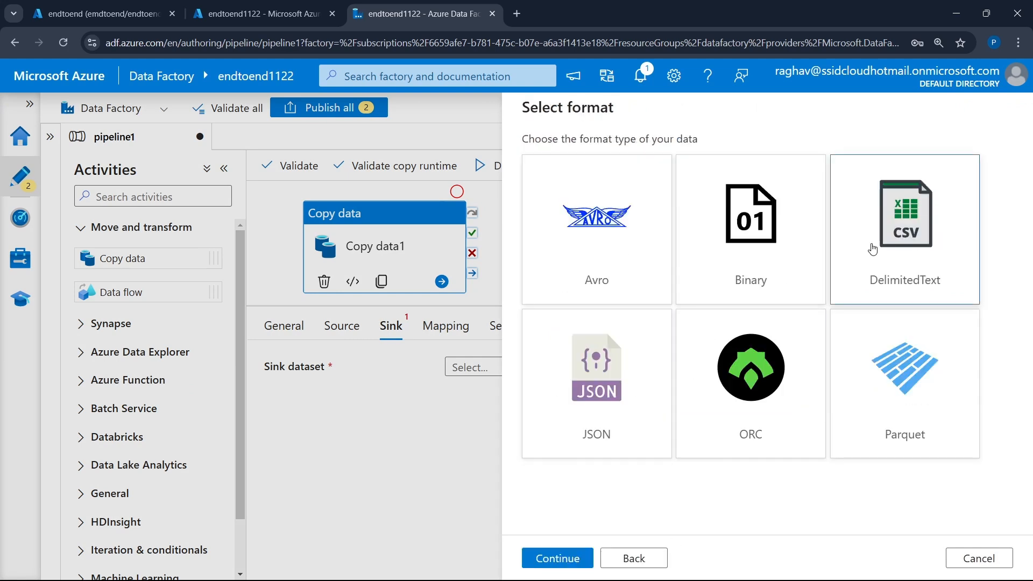
pyautogui.click(557, 558)
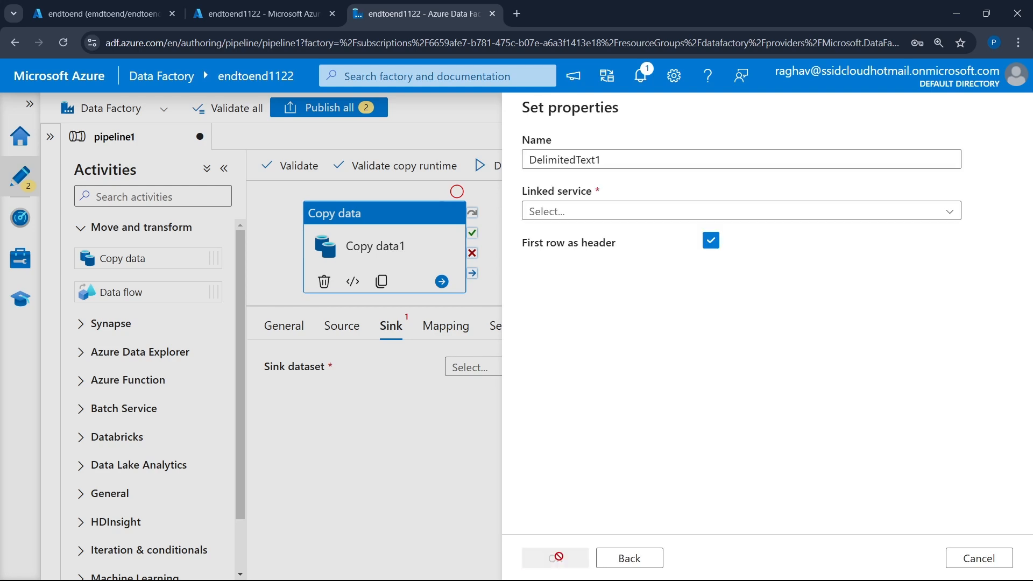
# - Start a new Blob Storage linked service for the sink dataset with the MSDN Platforms Subscription and storage account endtoend1122
pyautogui.click(616, 216)
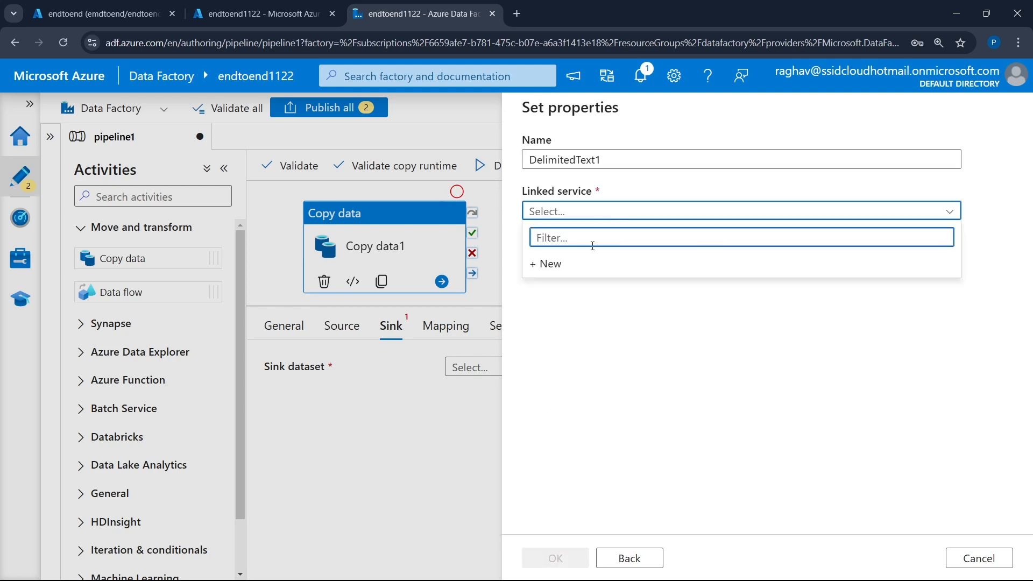
pyautogui.click(564, 265)
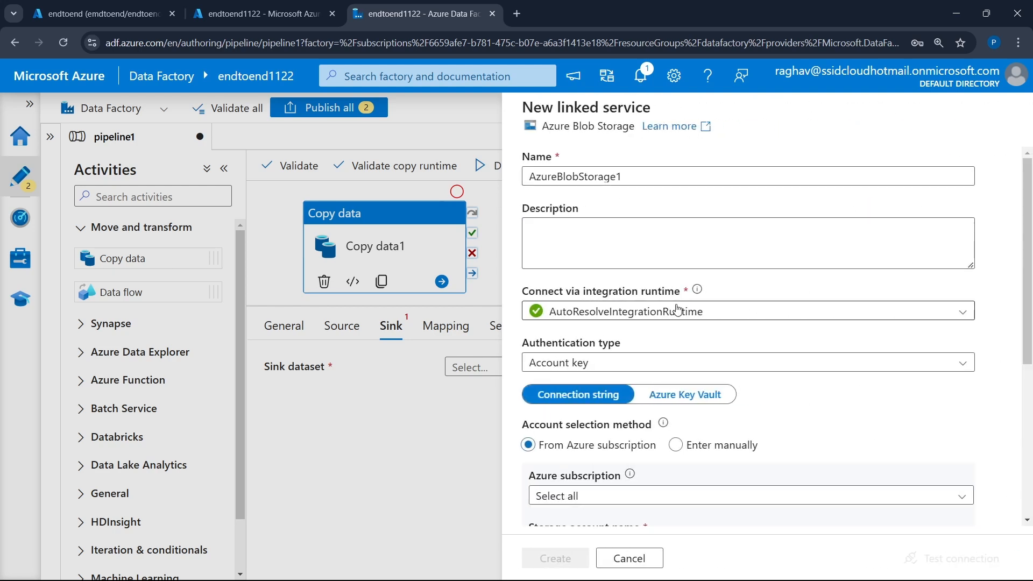
pyautogui.scroll(-3, 652, 275)
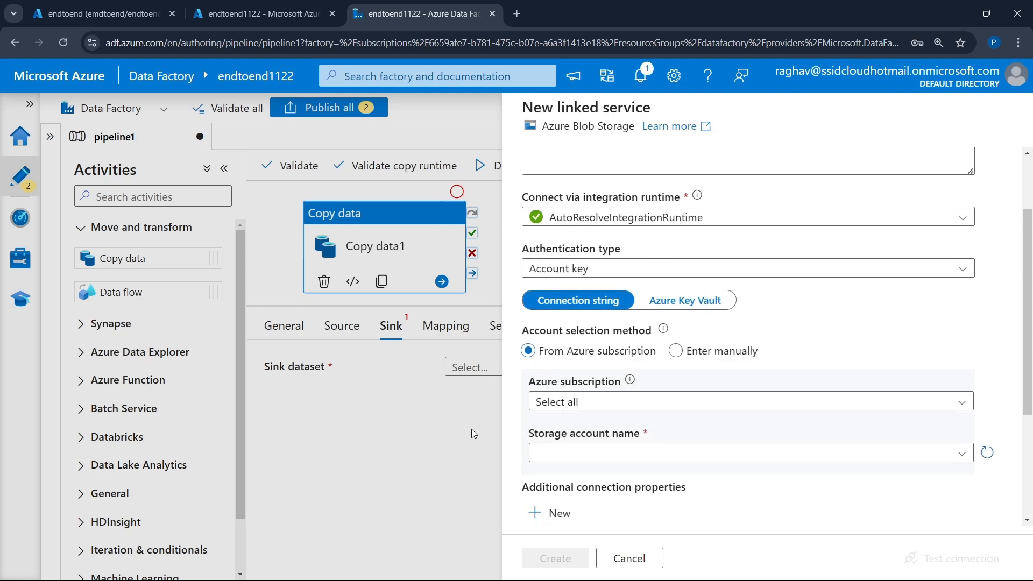
pyautogui.click(623, 408)
pyautogui.click(619, 450)
pyautogui.scroll(-3, 608, 450)
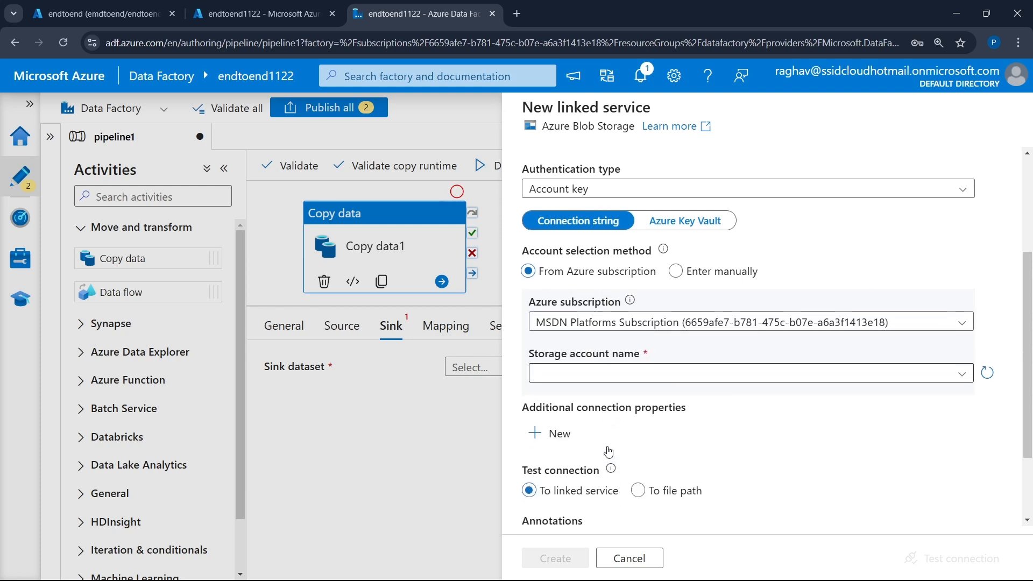
pyautogui.click(643, 369)
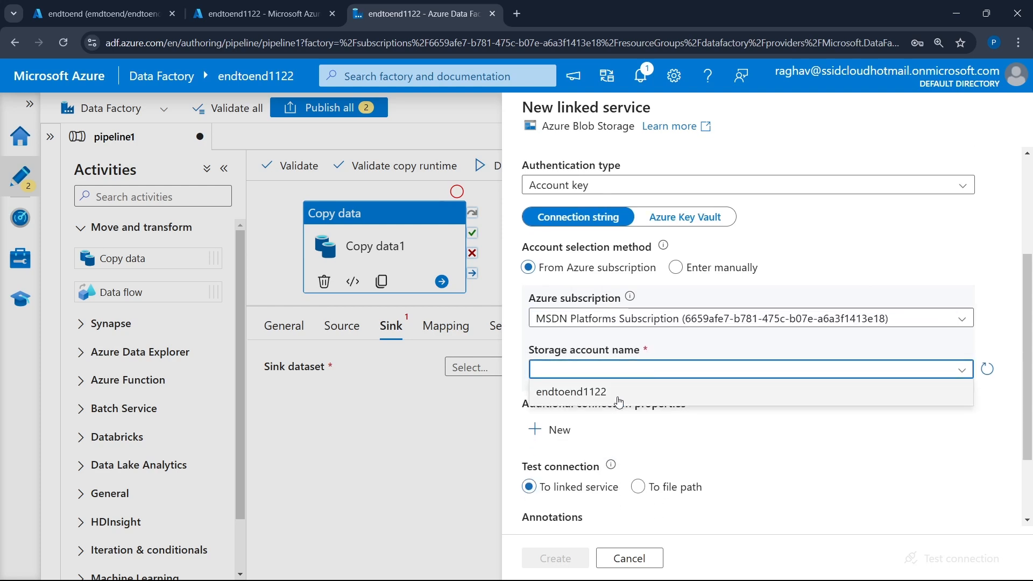
pyautogui.click(597, 393)
# - Test the connection to the storage account and create the Azure Blob Storage linked service
pyautogui.scroll(-3, 731, 419)
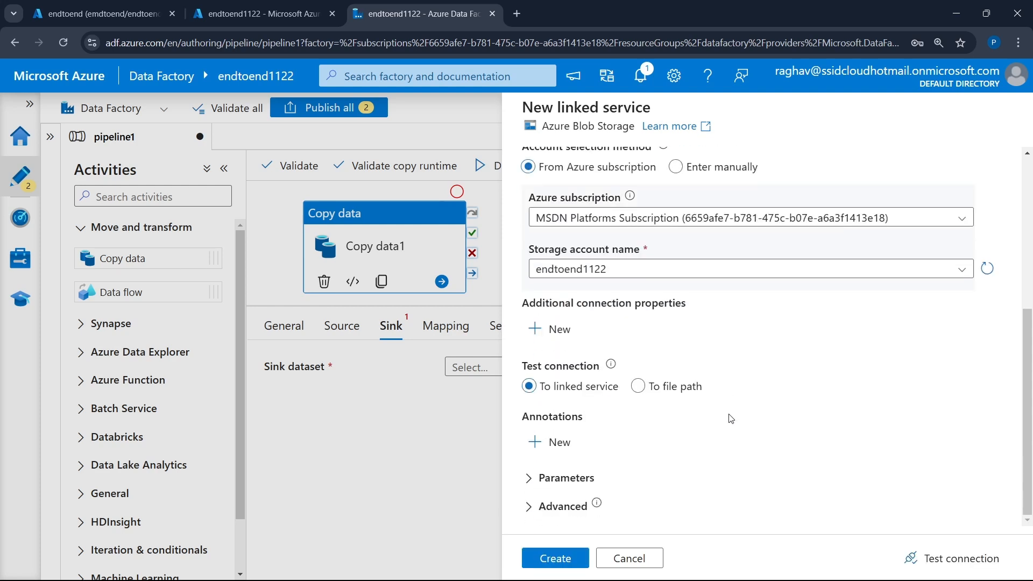
pyautogui.click(945, 553)
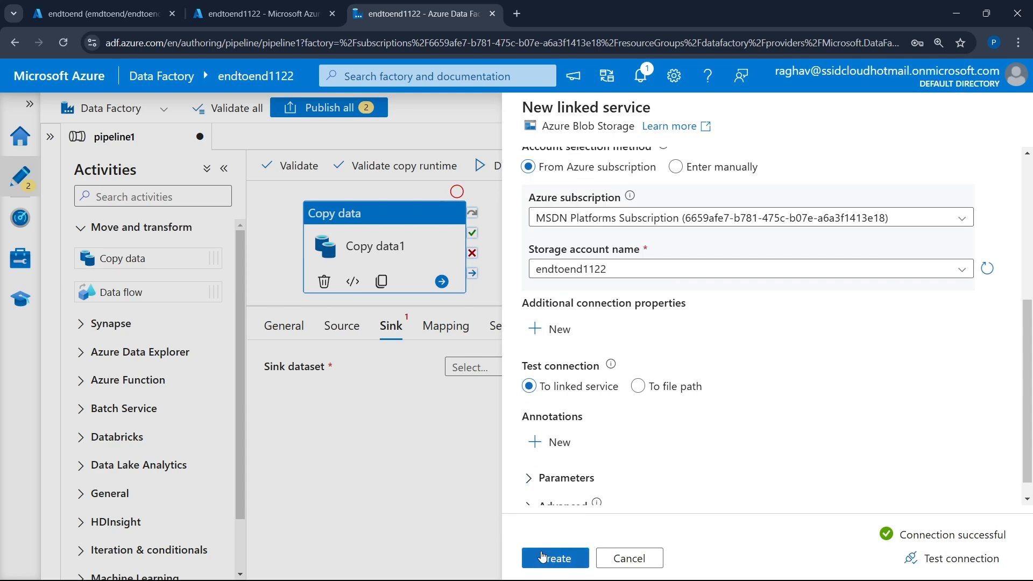
pyautogui.click(546, 560)
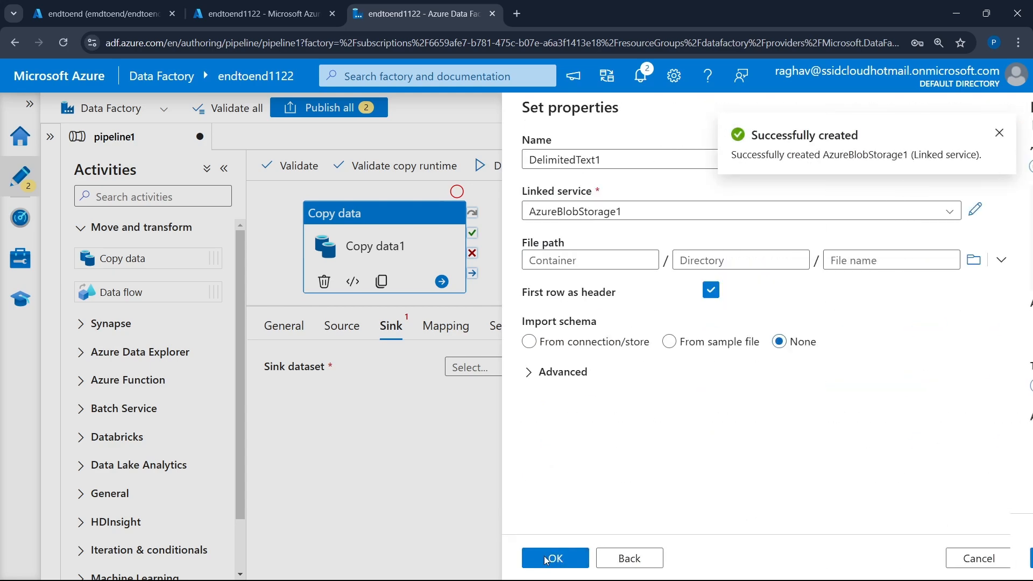
# - Set the sink dataset's file path to the raw container and save the dataset's properties
pyautogui.click(974, 262)
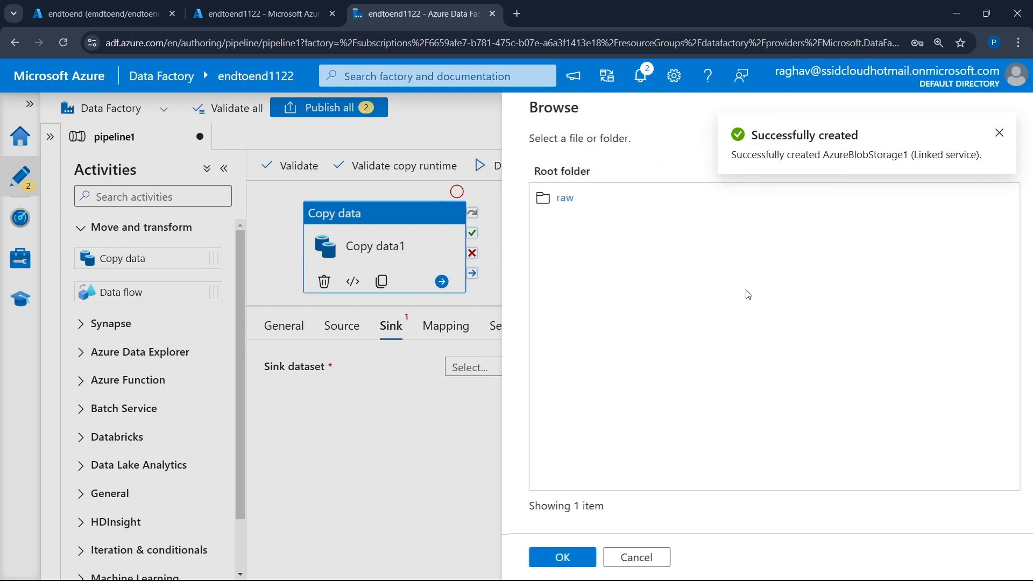
pyautogui.click(558, 199)
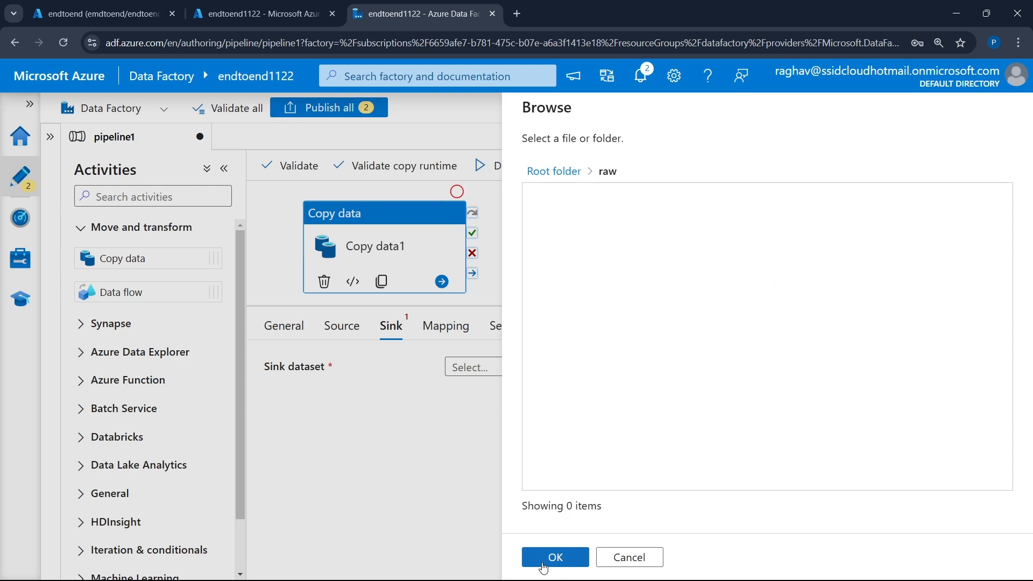
pyautogui.click(543, 565)
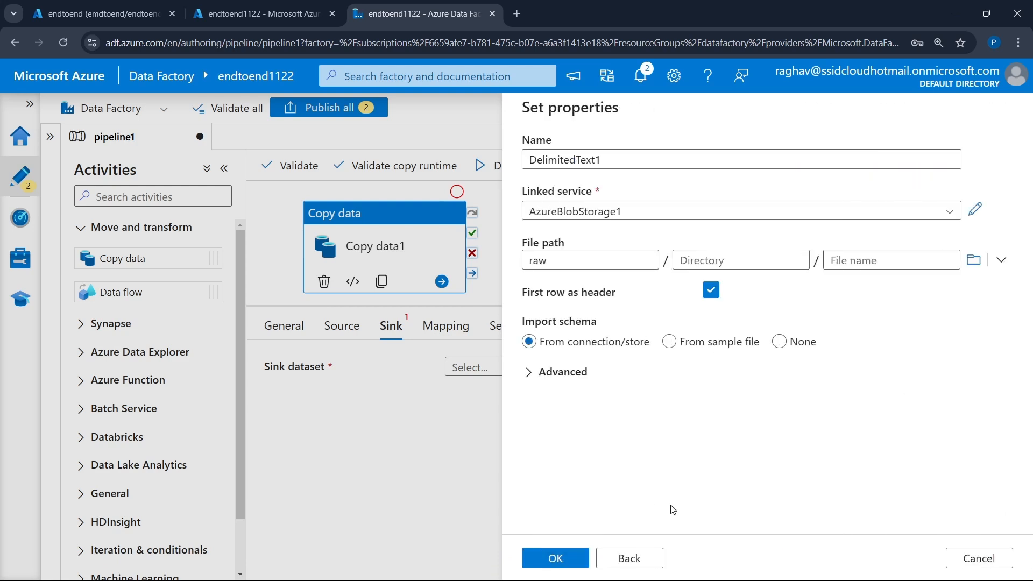
pyautogui.click(564, 557)
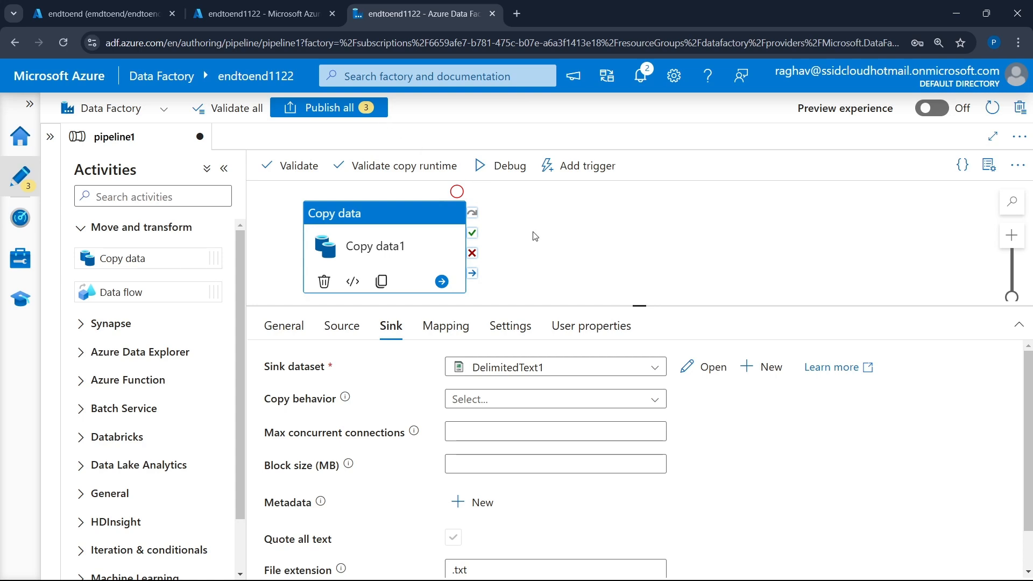
# - Publish all pending pipeline and dataset changes and deselect the copy activity
pyautogui.click(350, 110)
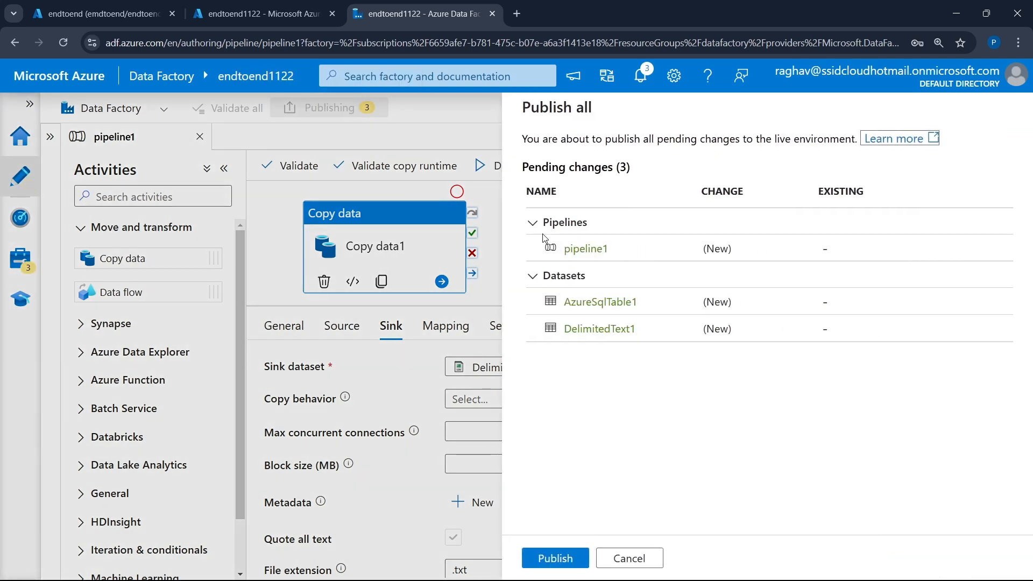
pyautogui.click(555, 558)
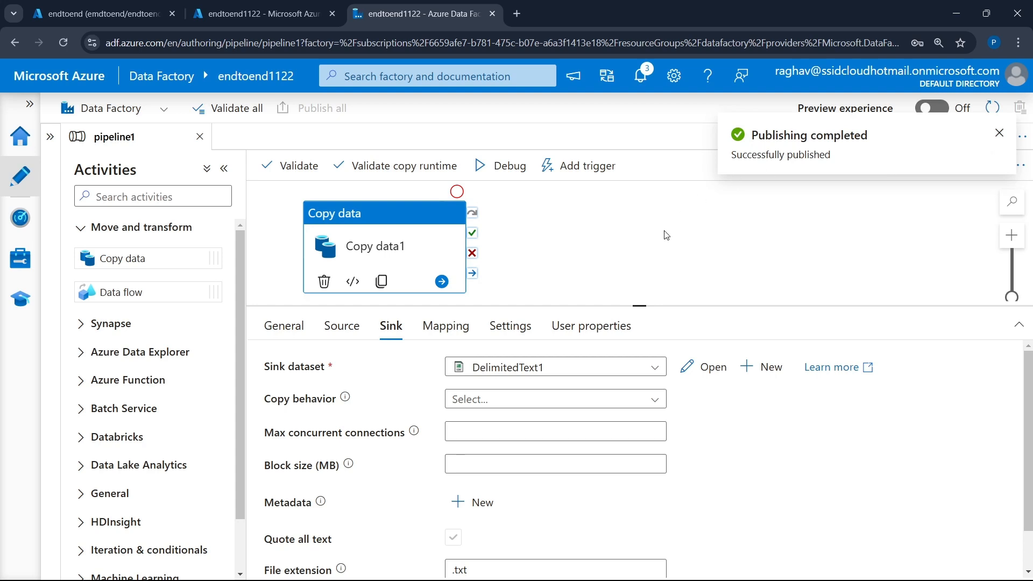
pyautogui.click(646, 248)
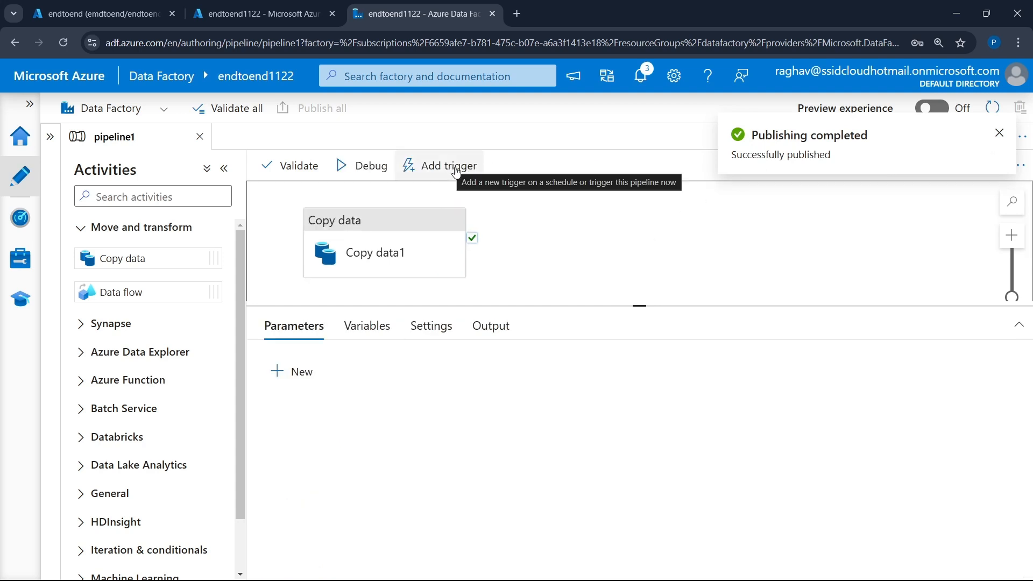
# - Enlarge the pipeline canvas, trigger a run of pipeline1 immediately and open the factory's pipeline run monitoring
pyautogui.moveTo(639, 306); pyautogui.dragTo(639, 372)
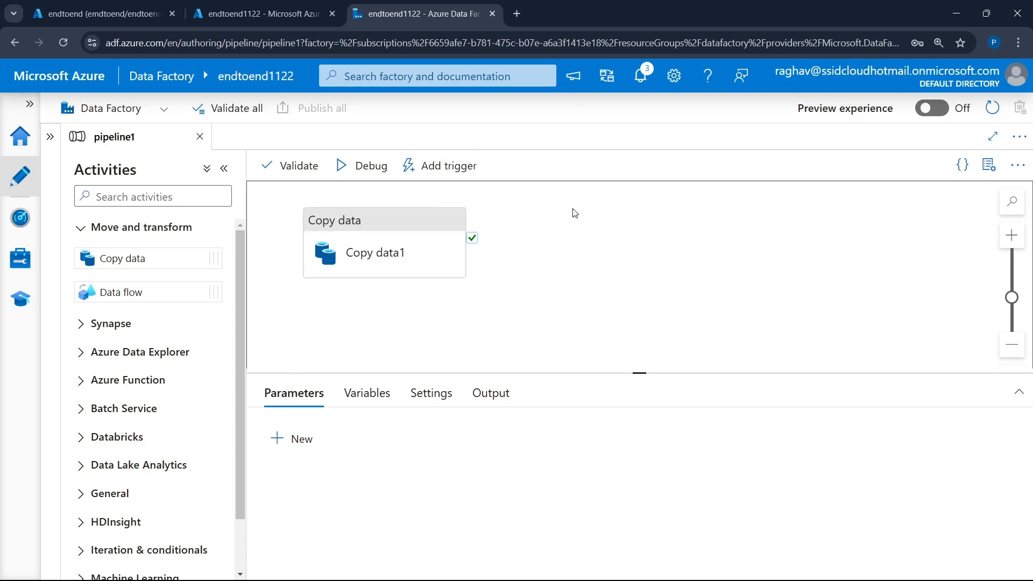
pyautogui.click(441, 166)
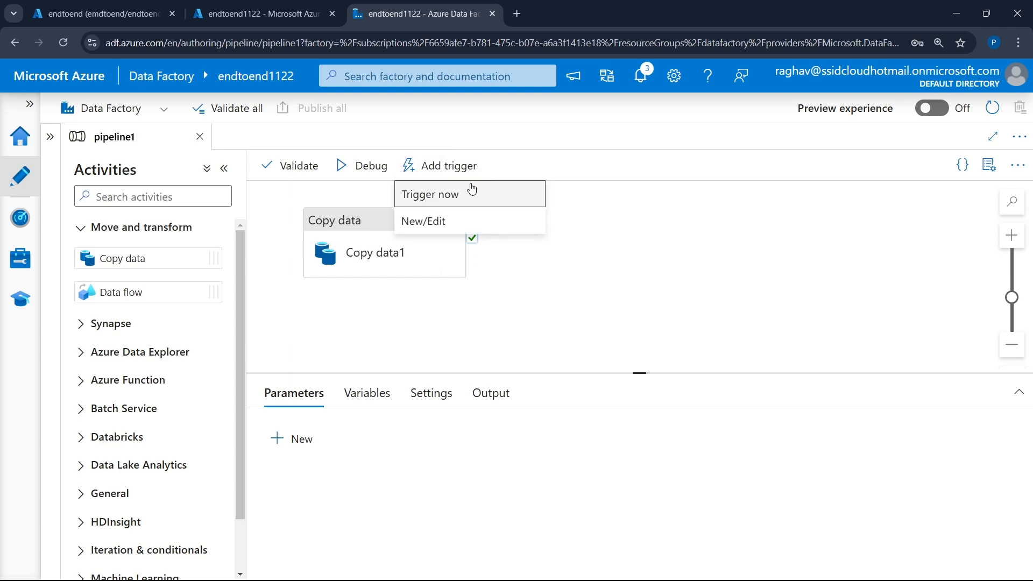
pyautogui.click(462, 195)
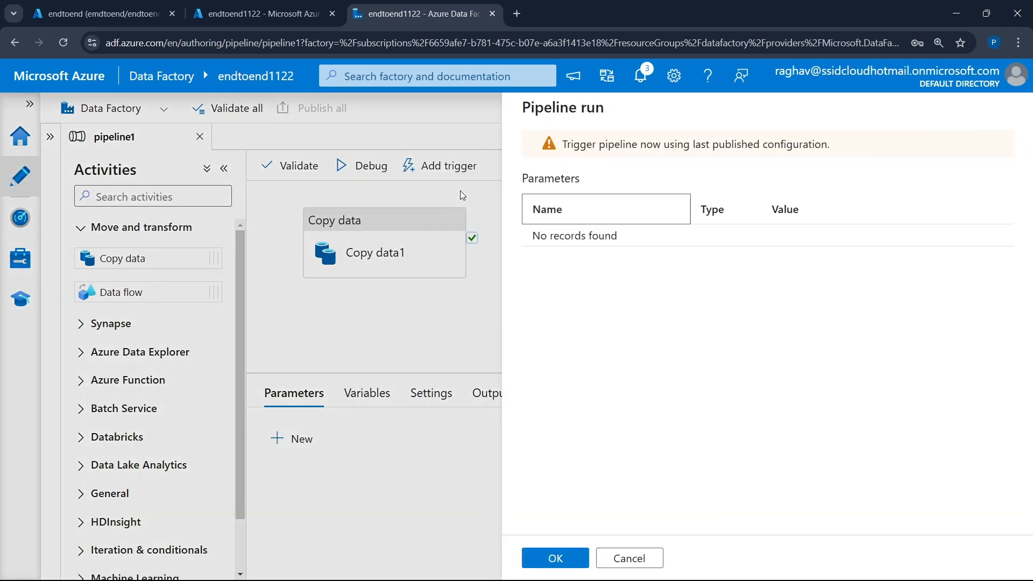
pyautogui.click(554, 559)
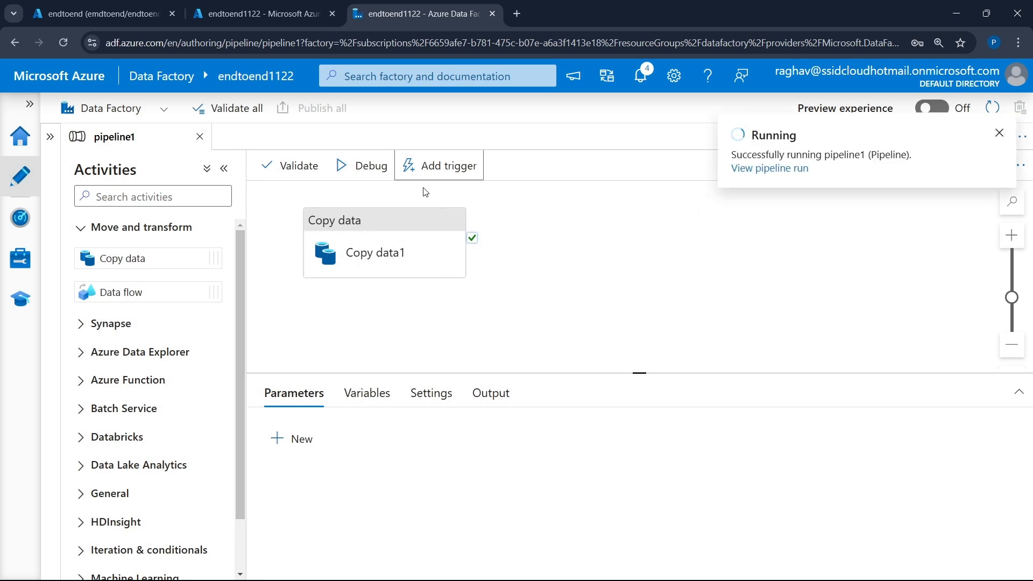
pyautogui.click(25, 220)
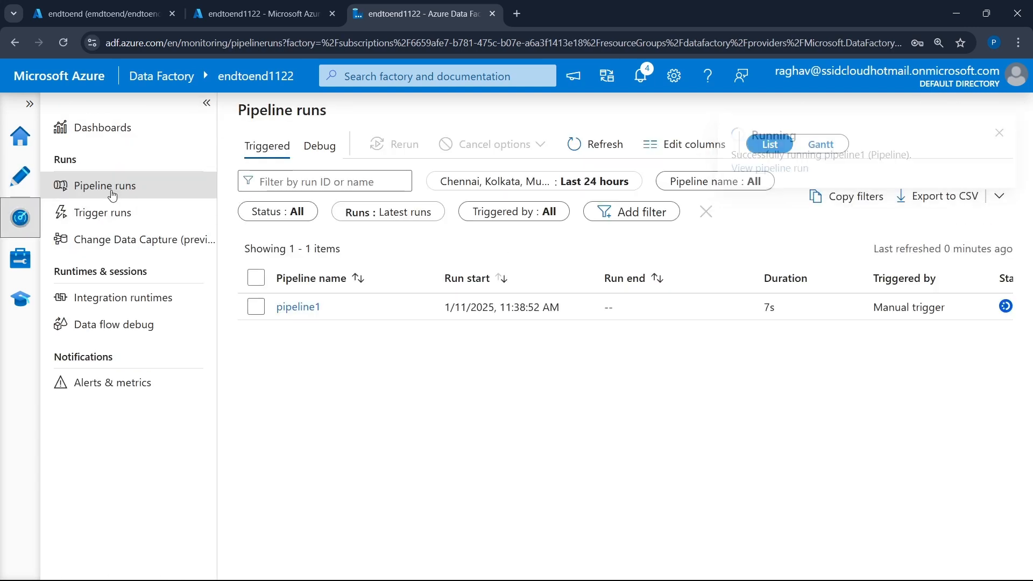
# - Check pipeline1's run details and open the raw container of storage account endtoend1122 to look for the copied file
pyautogui.hscroll(6, 586, 312)
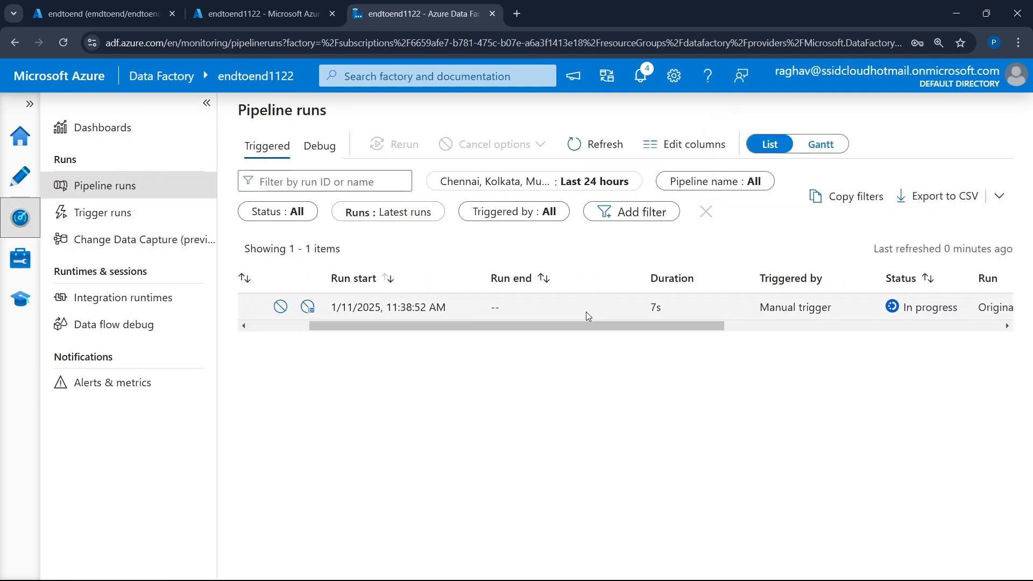
pyautogui.hscroll(-6, 586, 312)
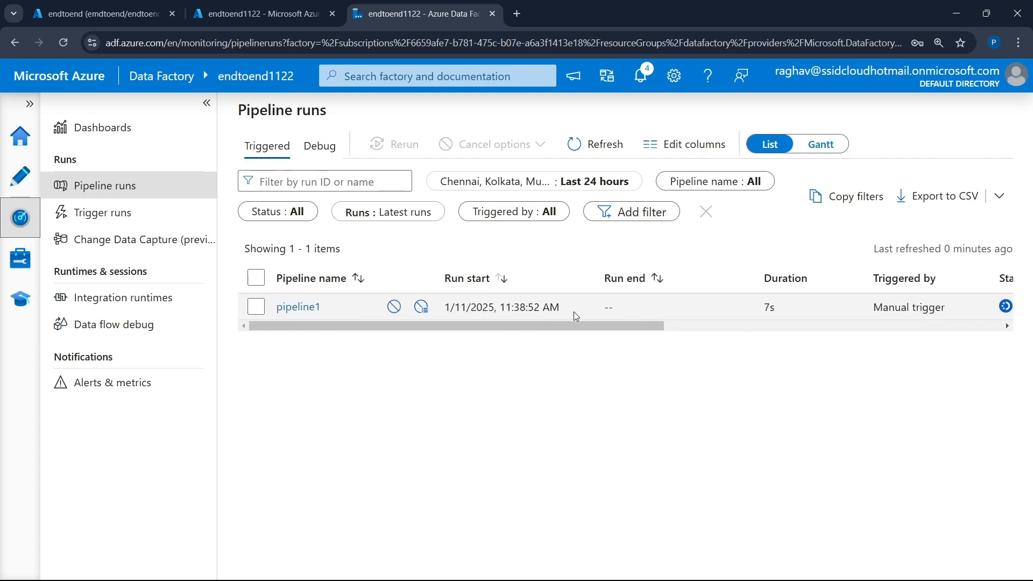
pyautogui.click(122, 5)
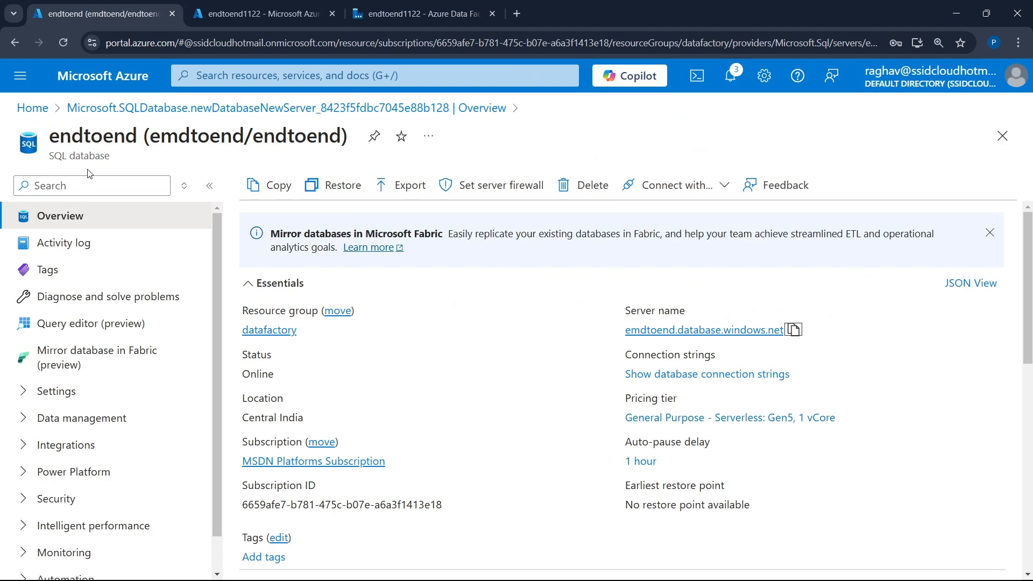
pyautogui.click(247, 7)
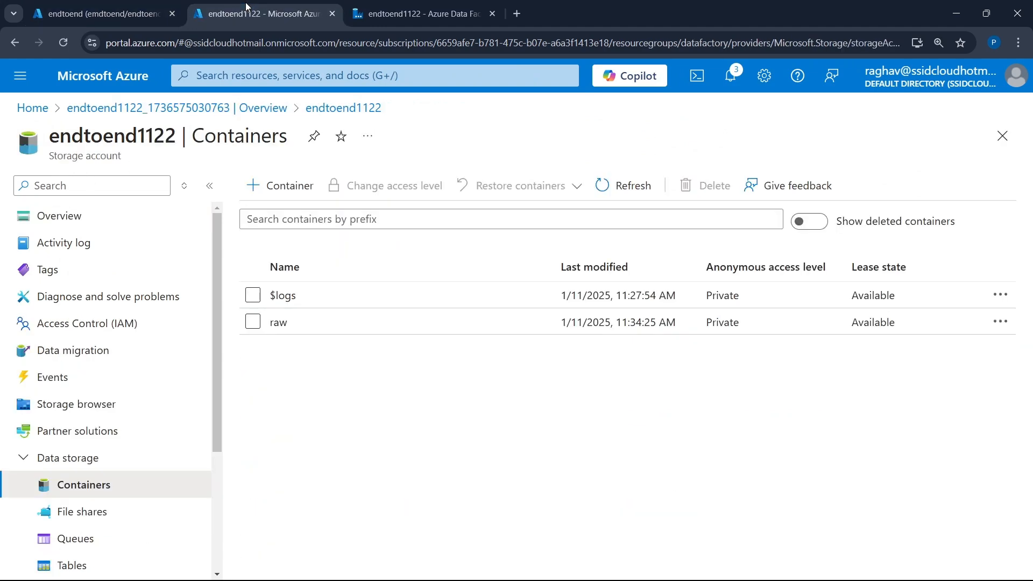
pyautogui.click(278, 322)
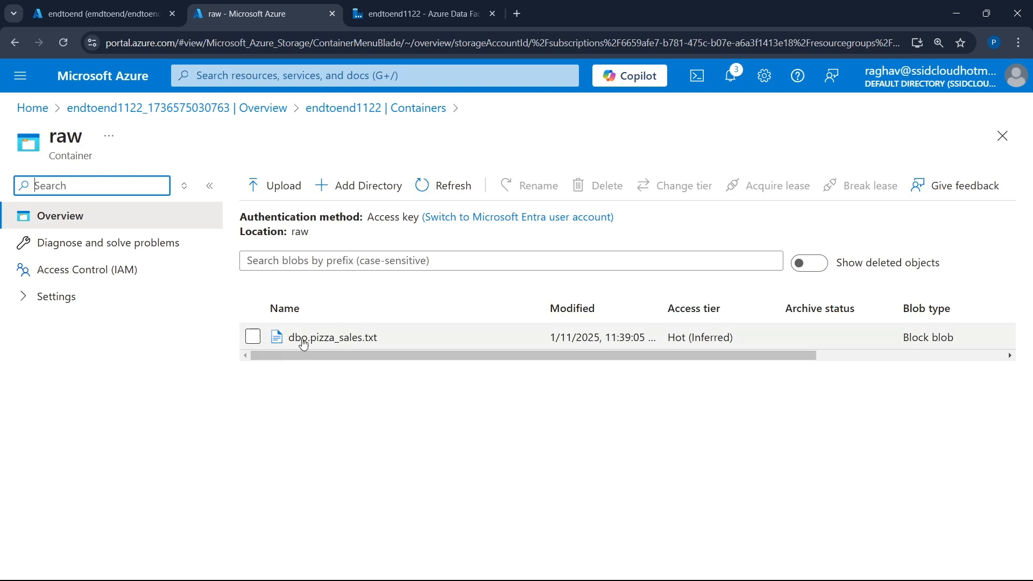
# - Return to the data factory's pipeline runs and refresh the list to check pipeline1's run status
pyautogui.click(397, 6)
pyautogui.hscroll(3, 889, 271)
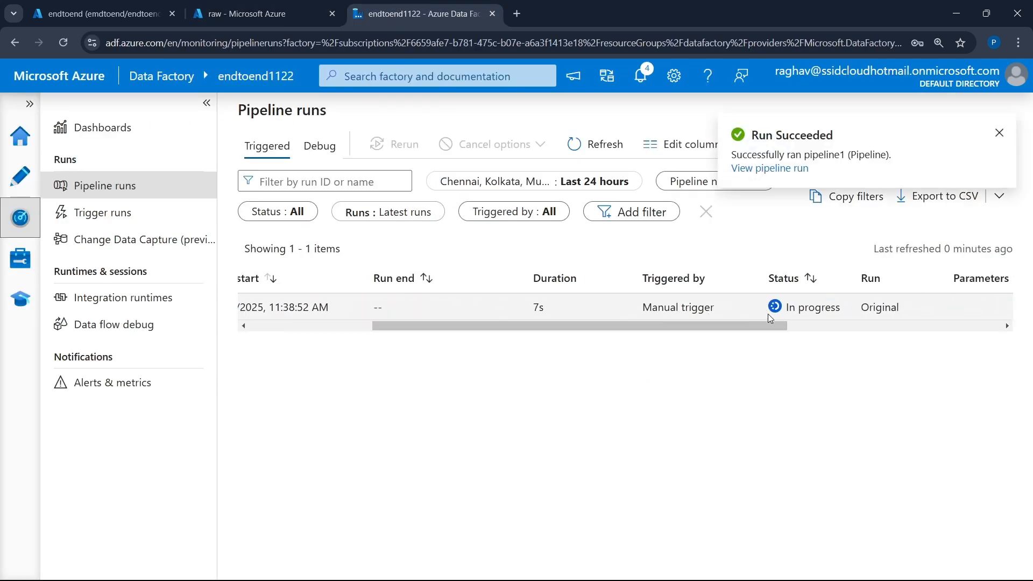
pyautogui.click(593, 145)
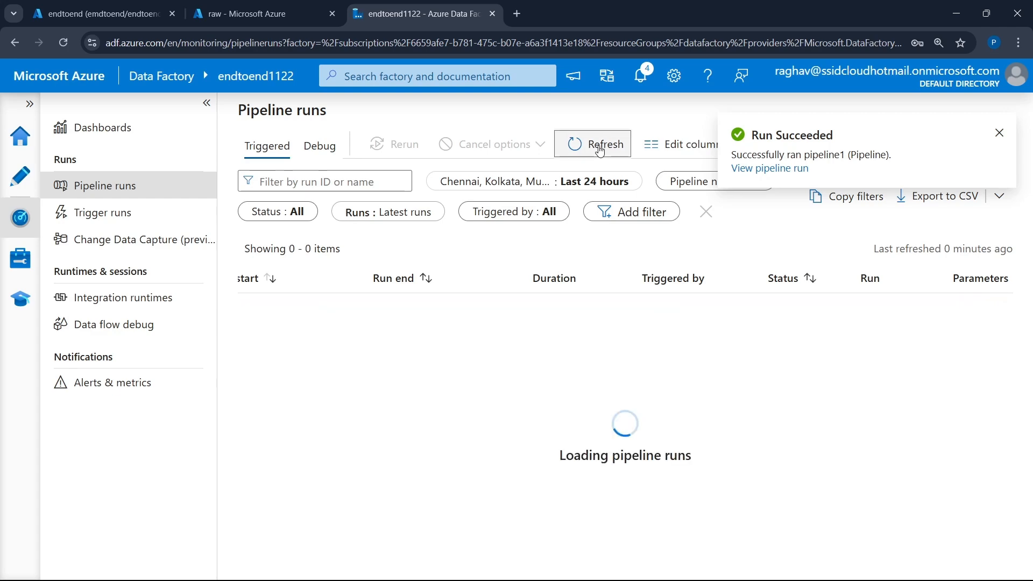
# - Open dbo.pizza_sales.txt from the raw container and try to view its contents in the blob editor
pyautogui.click(216, 15)
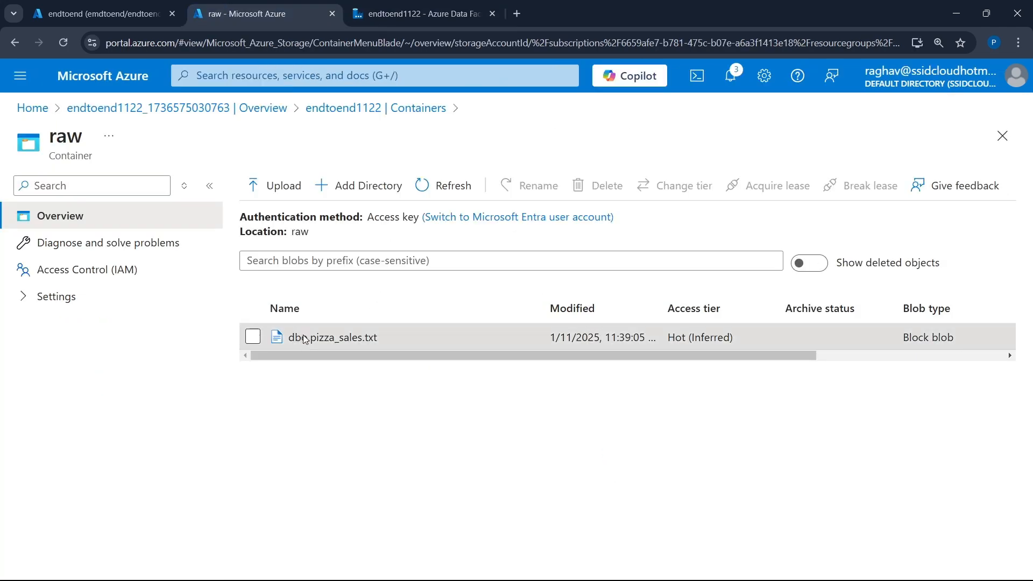
pyautogui.click(305, 338)
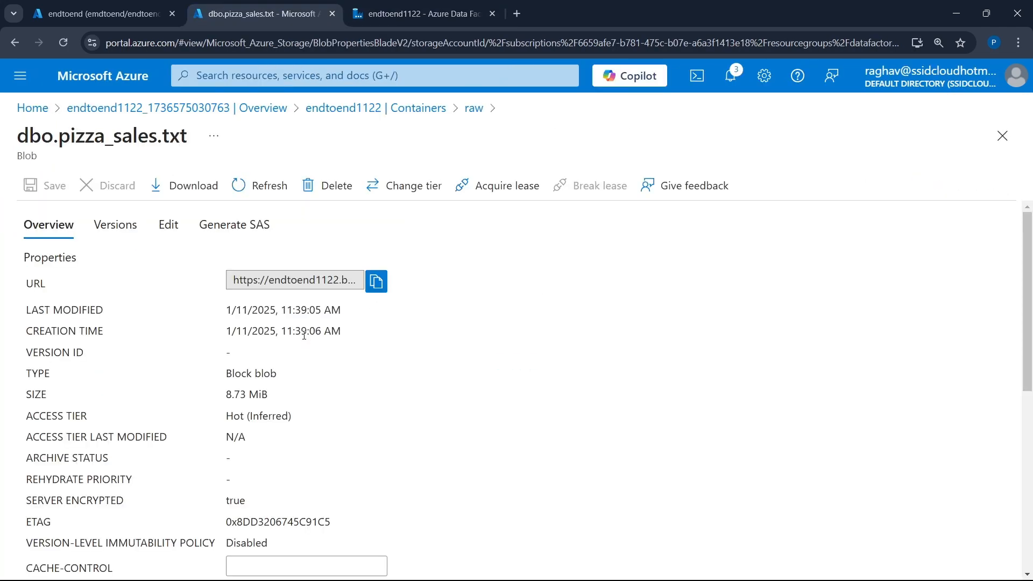
pyautogui.click(178, 224)
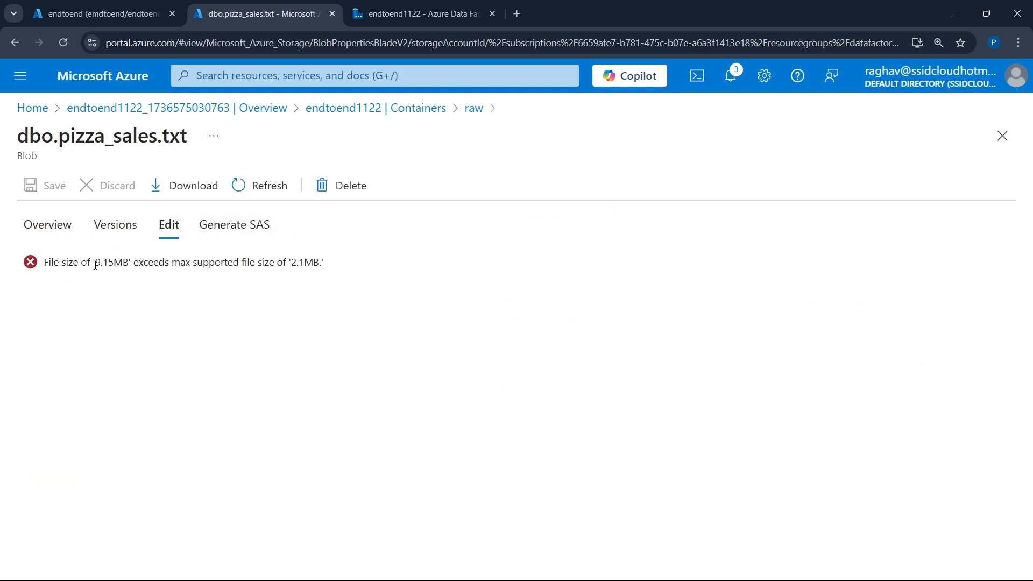
pyautogui.moveTo(94, 269); pyautogui.dragTo(326, 291)
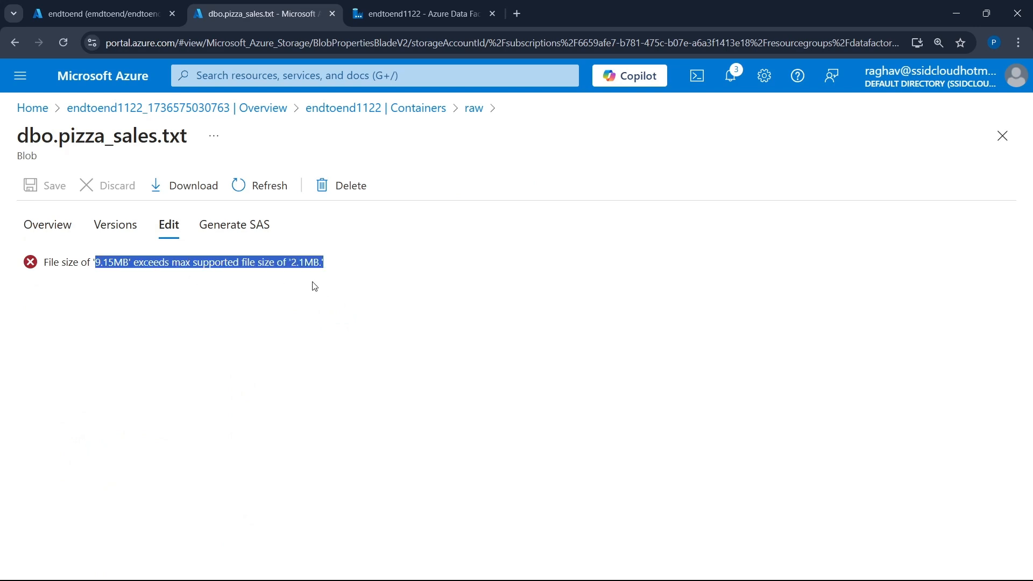
pyautogui.click(347, 264)
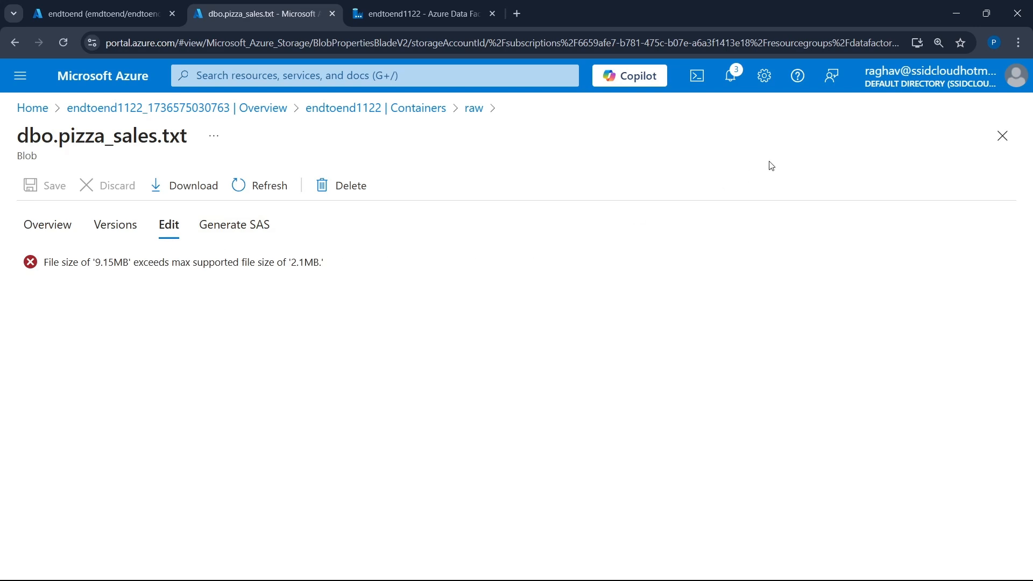
# - Close the blob's details and review the dbo.pizza_sales.txt entry's columns in the raw container
pyautogui.click(1003, 151)
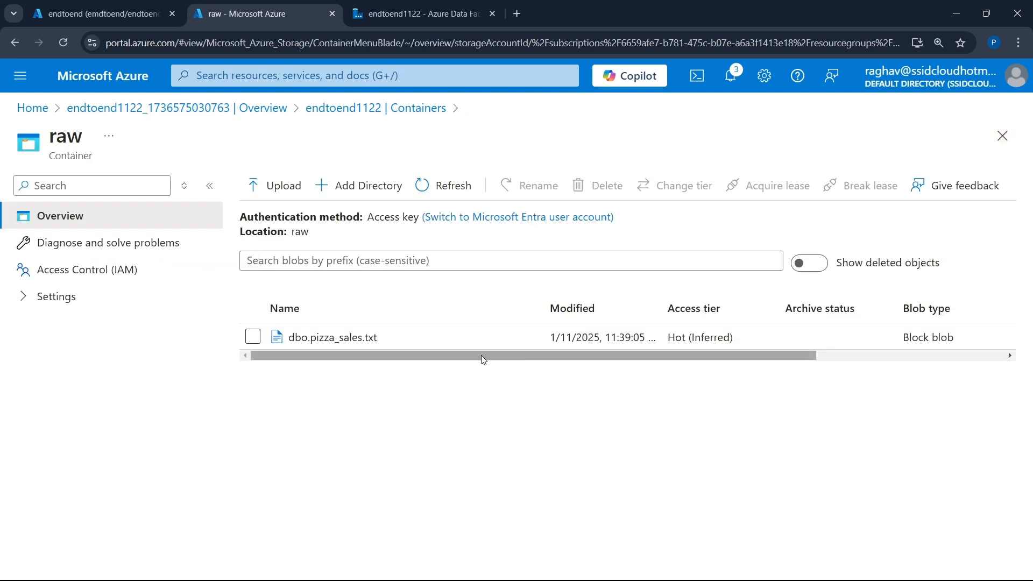
pyautogui.hscroll(5, 459, 350)
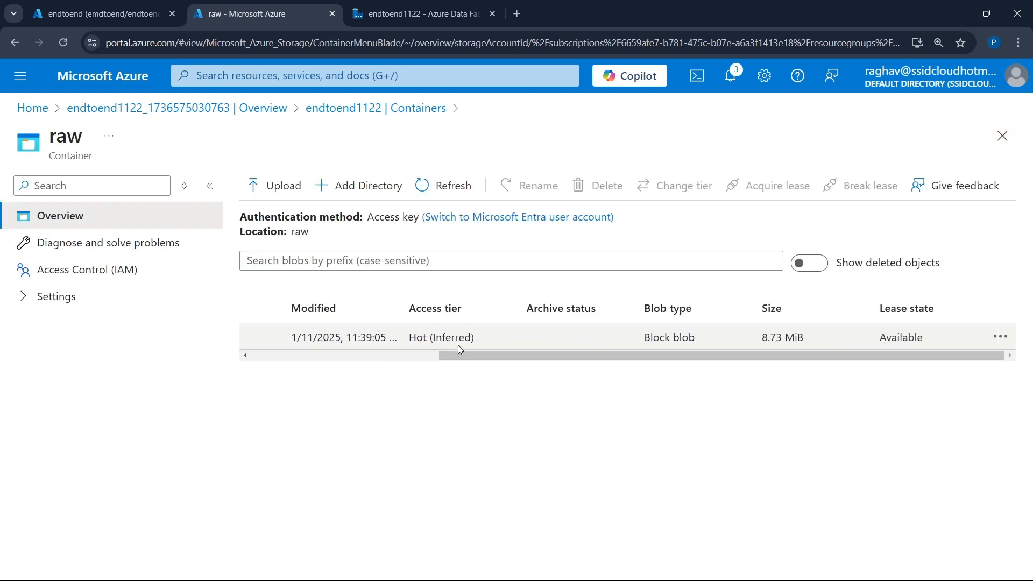
pyautogui.hscroll(-5, 459, 351)
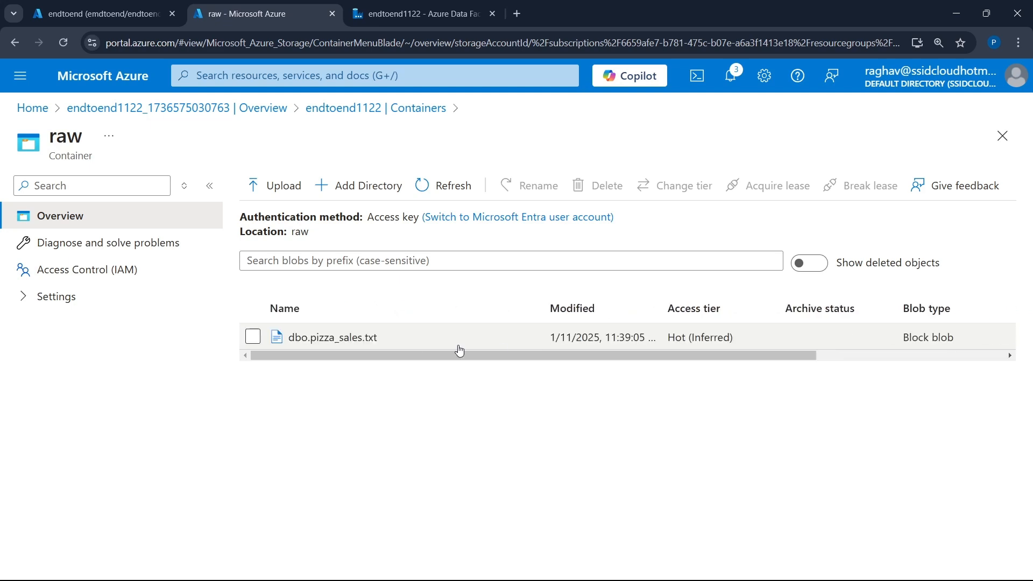
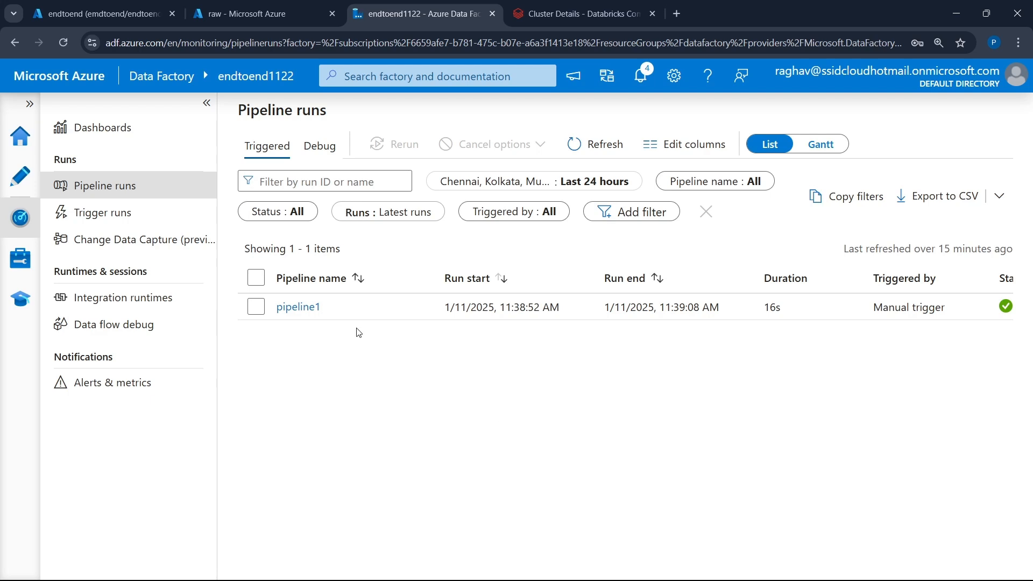
# - Switch to Databricks and create a new Python notebook, ready for editing in its first cell
pyautogui.click(241, 14)
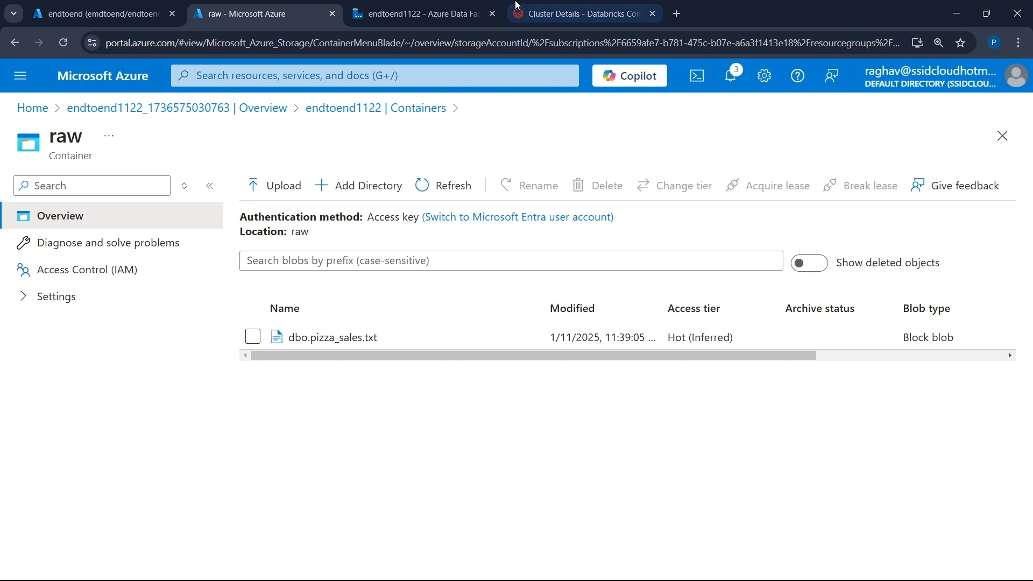
pyautogui.click(556, 12)
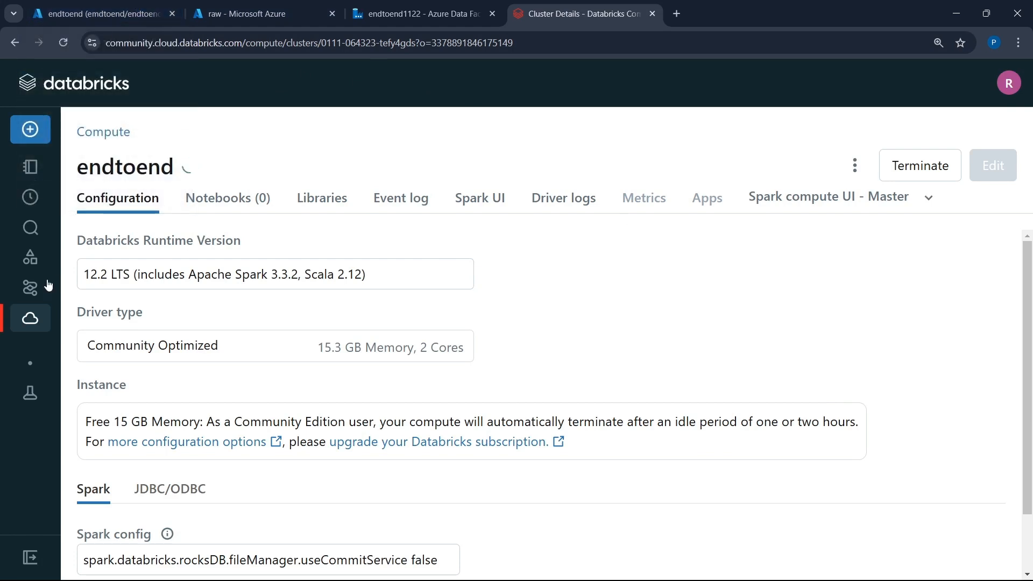
pyautogui.click(35, 321)
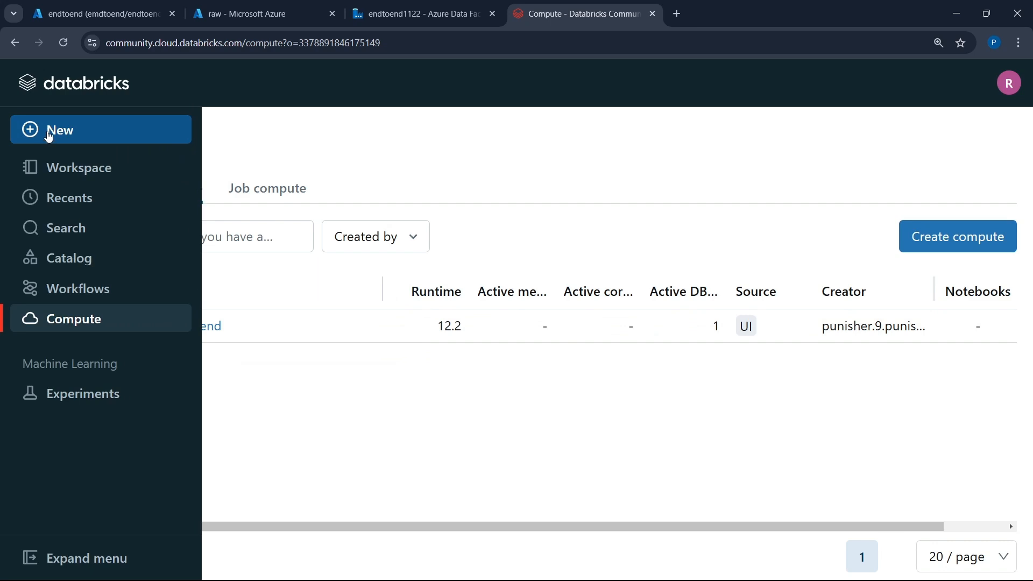
pyautogui.click(48, 136)
pyautogui.click(250, 148)
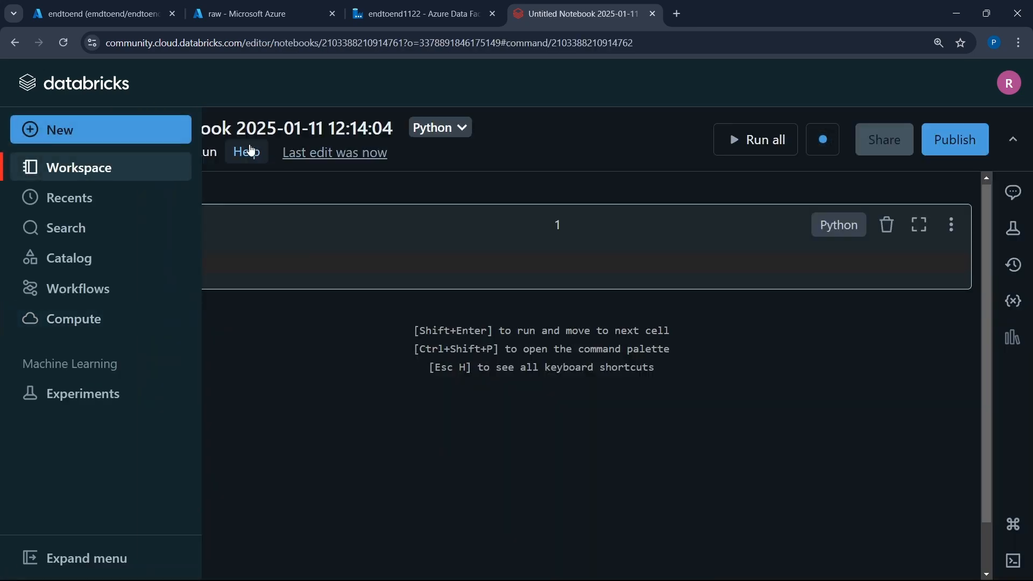
pyautogui.click(457, 261)
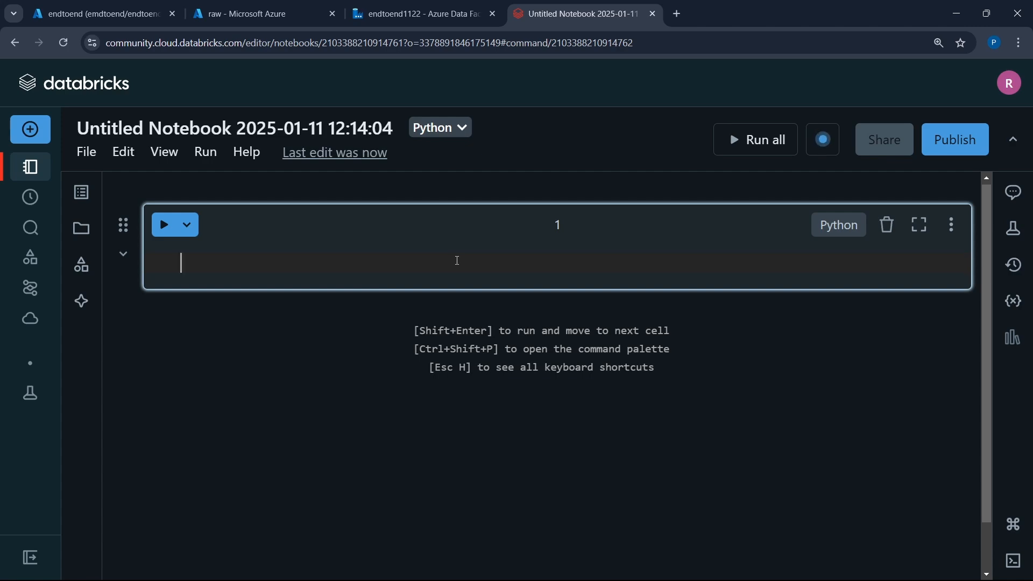
# - Cut the dbutils.fs.mount template from the SQL Server Management Studio query and paste it into the Databricks notebook's first cell
pyautogui.click(705, 568)
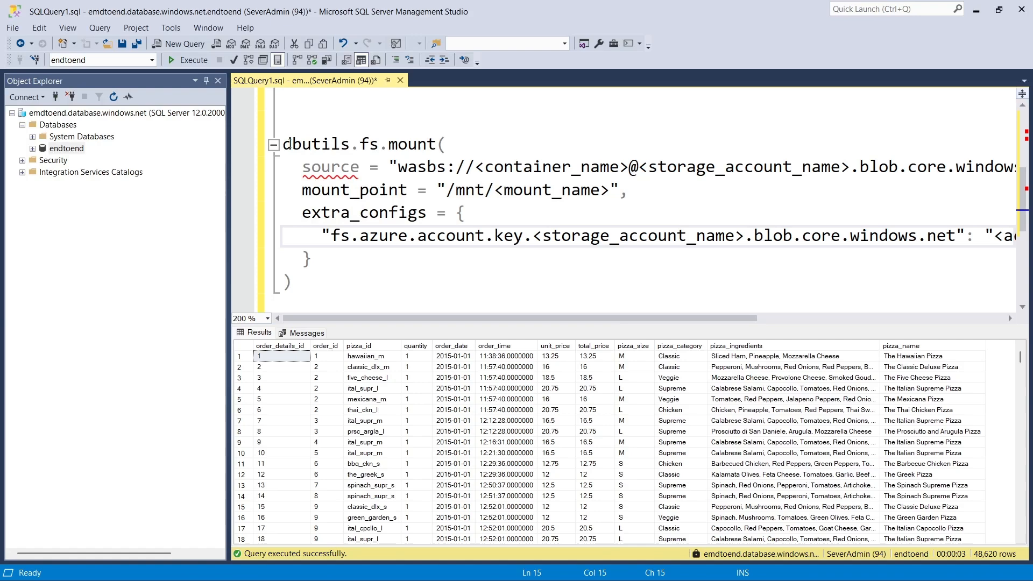
pyautogui.moveTo(292, 142); pyautogui.dragTo(358, 307)
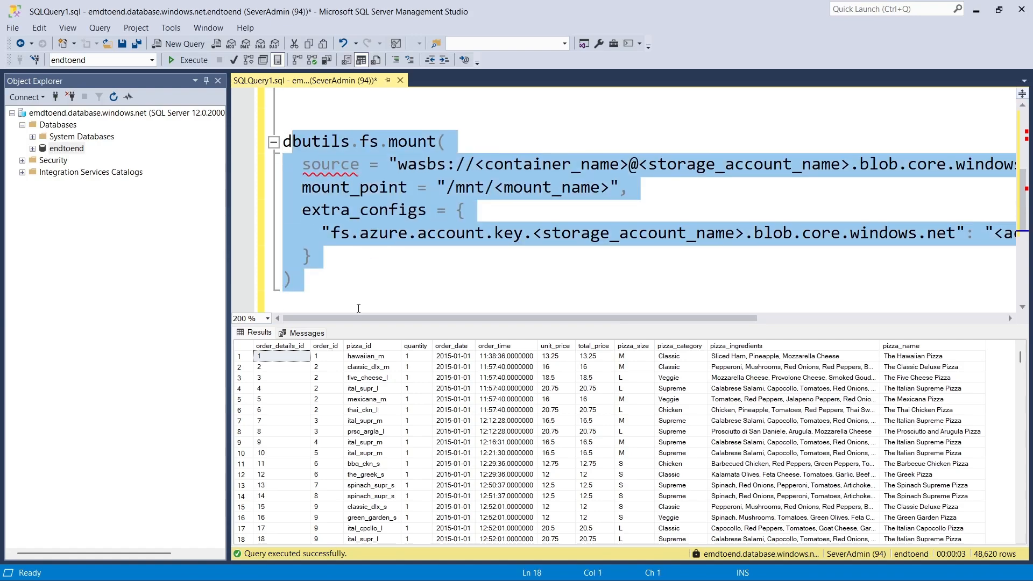
pyautogui.moveTo(368, 273); pyautogui.dragTo(276, 152)
pyautogui.hotkey('ctrl', 'x')
pyautogui.hotkey('alt', 'Tab')
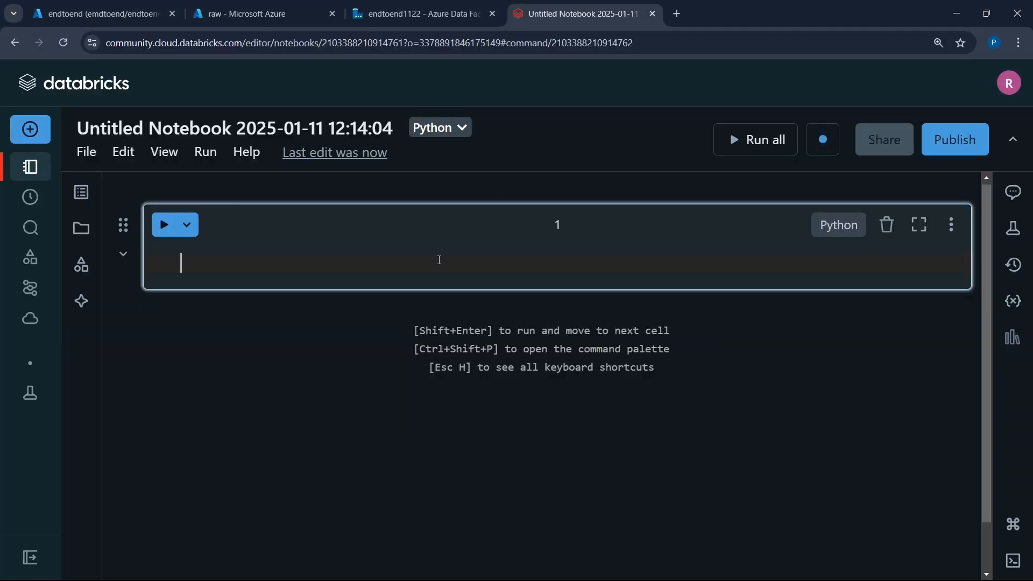
pyautogui.hotkey('ctrl', 'v')
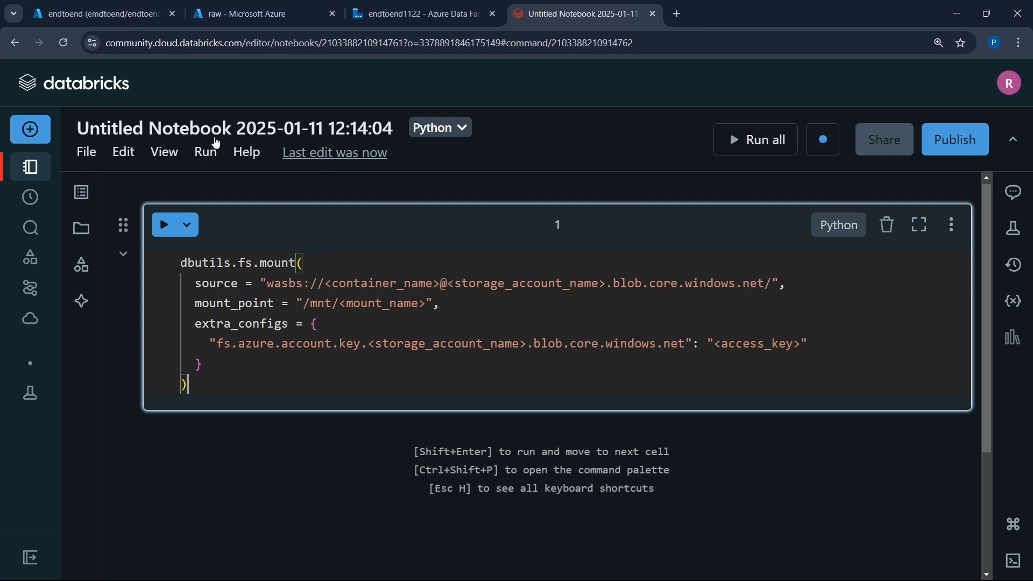
# - Copy the container name raw from the Azure portal and substitute it for <container_name> in the mount source
pyautogui.click(99, 5)
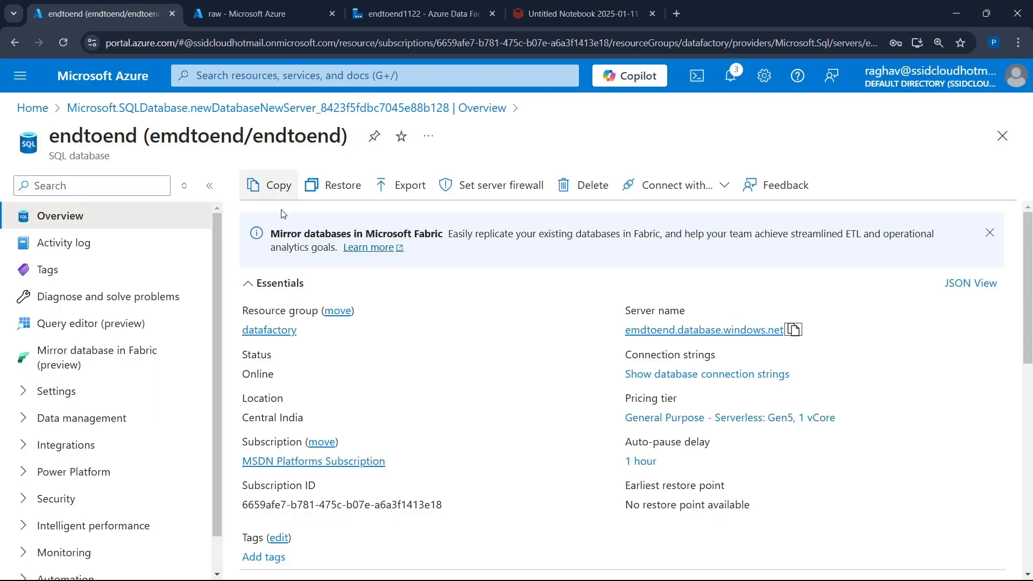
pyautogui.click(244, 4)
pyautogui.moveTo(244, 5); pyautogui.dragTo(321, 14)
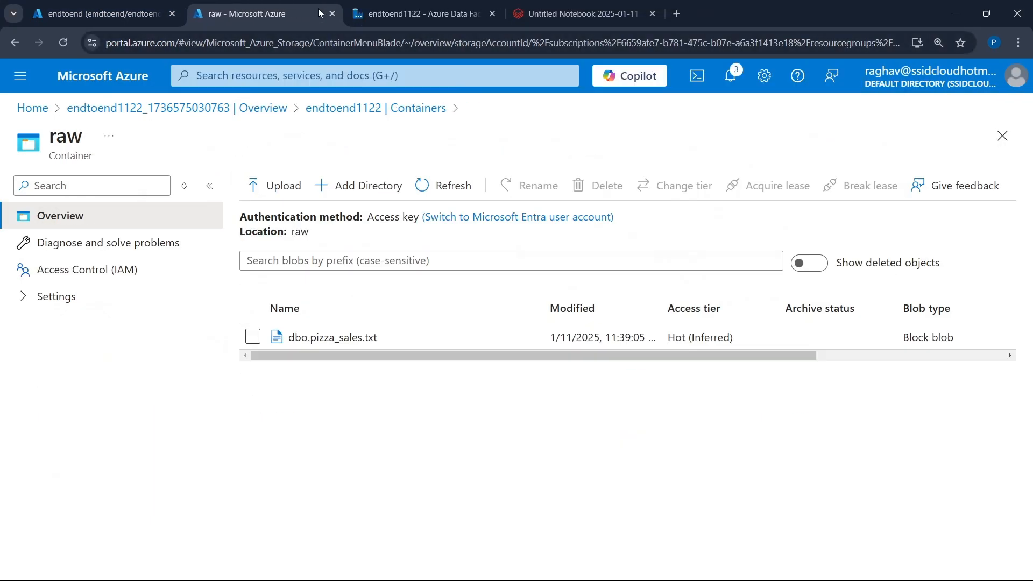
pyautogui.doubleClick(73, 141)
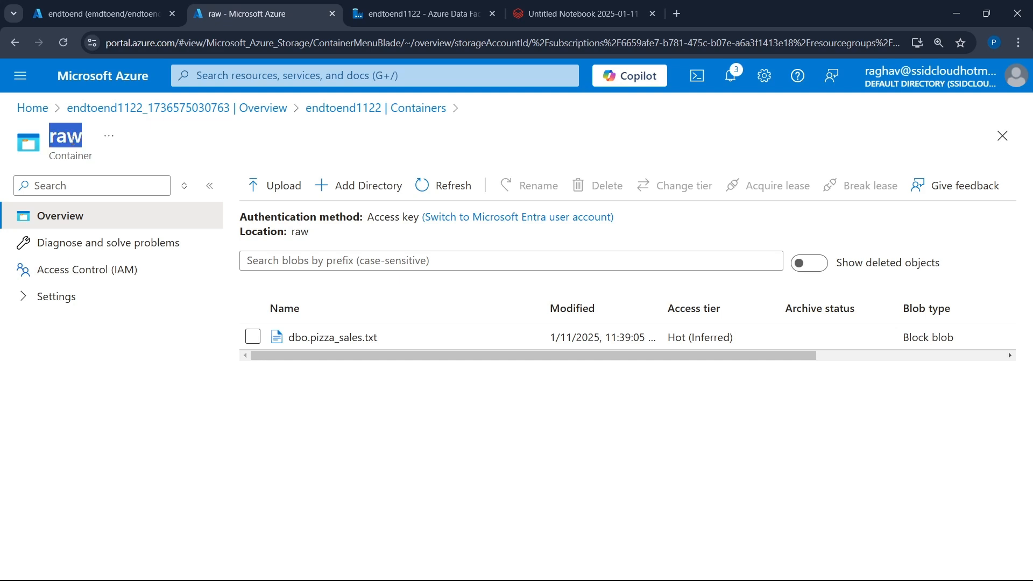
pyautogui.click(578, 14)
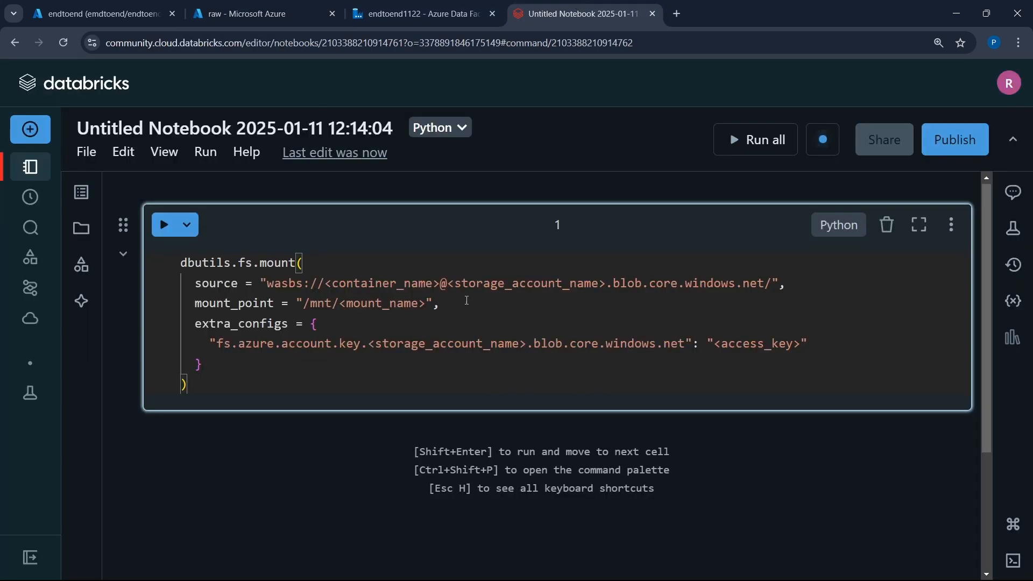
pyautogui.moveTo(441, 283); pyautogui.dragTo(325, 283)
pyautogui.hotkey('ctrl', 'v')
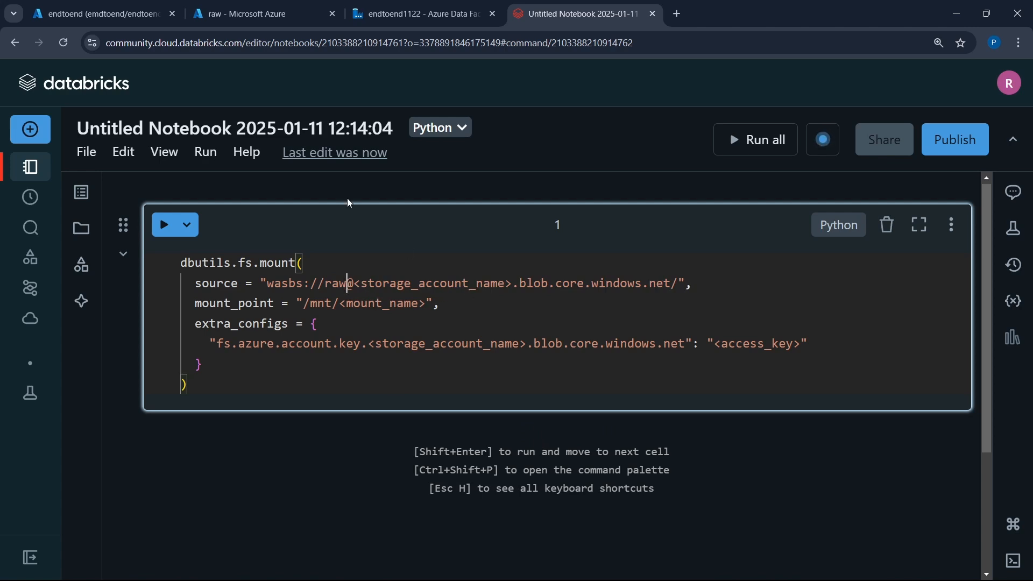
# - Copy the storage account name endtoend1122 from the Azure portal and substitute it for both <storage_account_name> placeholders in the mount code
pyautogui.click(266, 4)
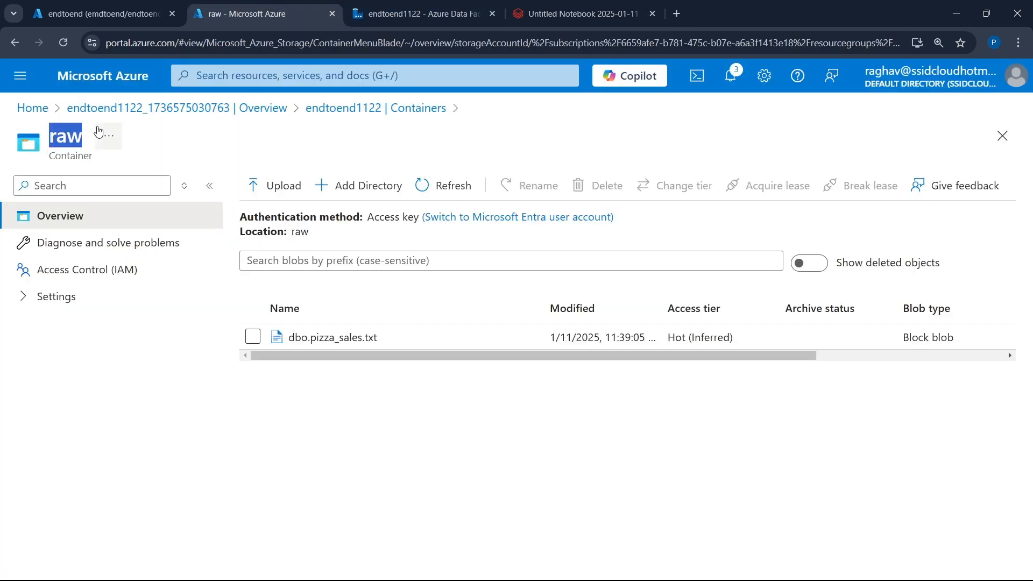
pyautogui.click(164, 109)
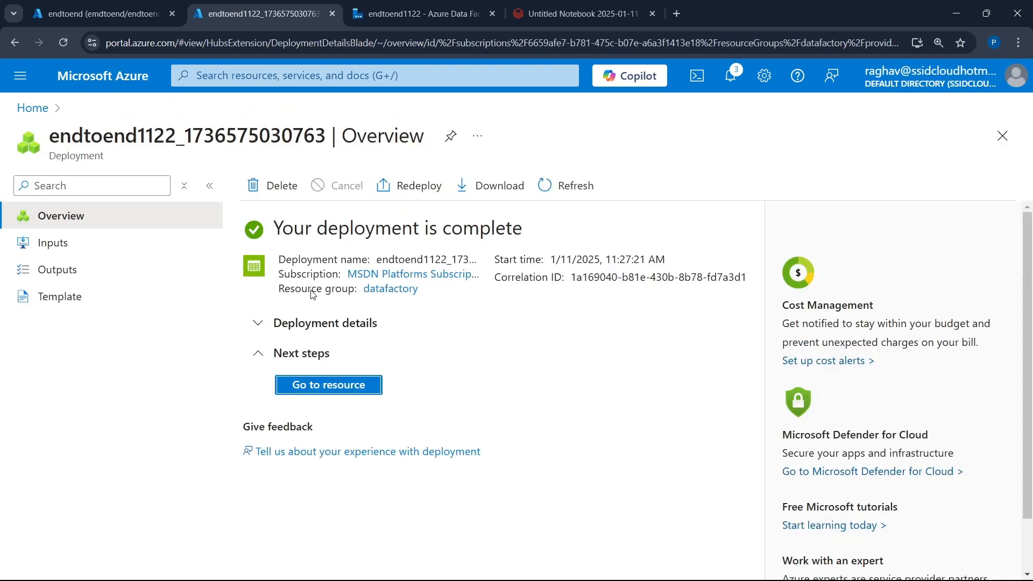
pyautogui.click(326, 385)
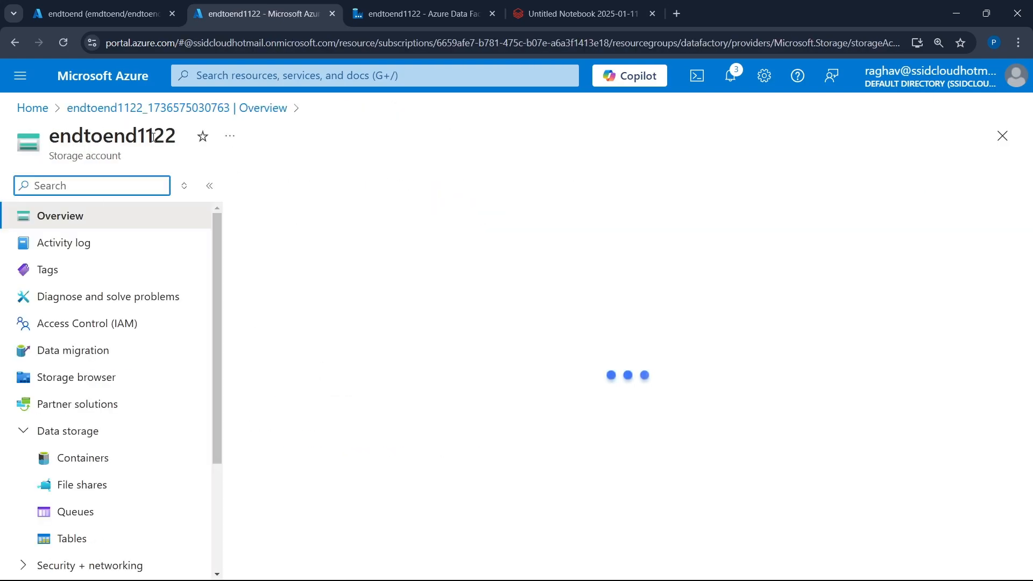
pyautogui.moveTo(177, 135); pyautogui.dragTo(51, 127)
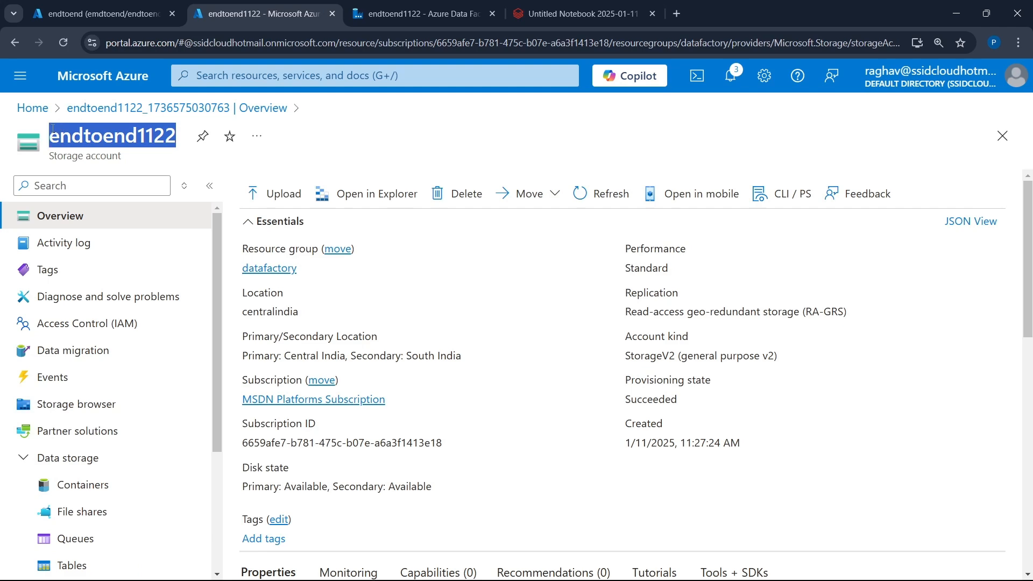
pyautogui.click(575, 14)
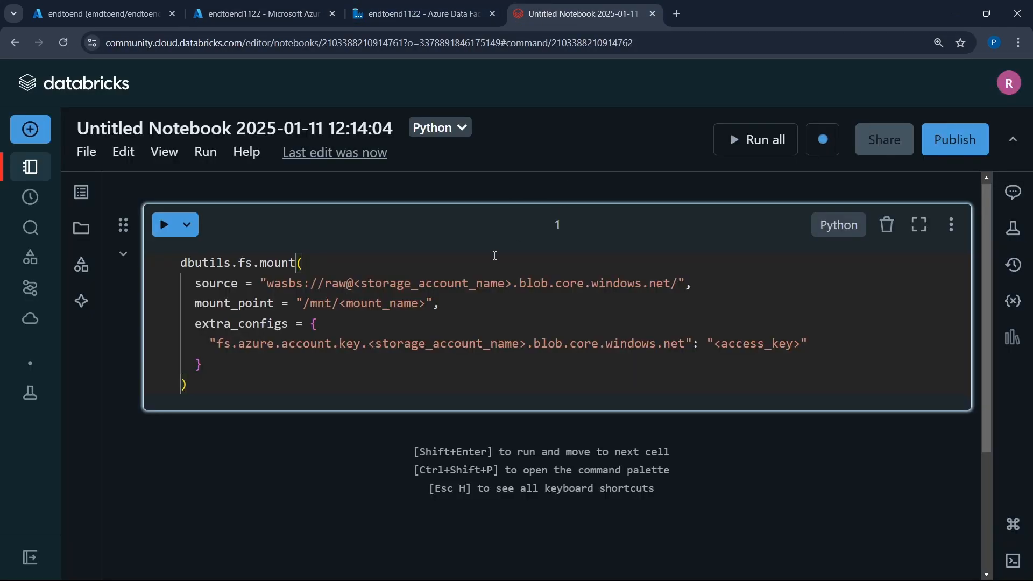
pyautogui.moveTo(511, 283); pyautogui.dragTo(355, 282)
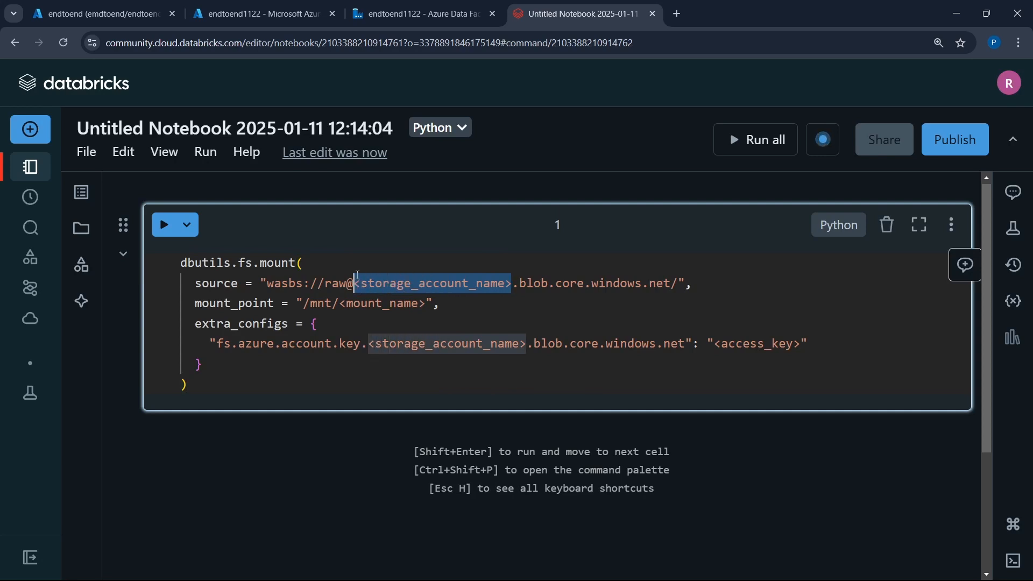
pyautogui.hotkey('ctrl', 'v')
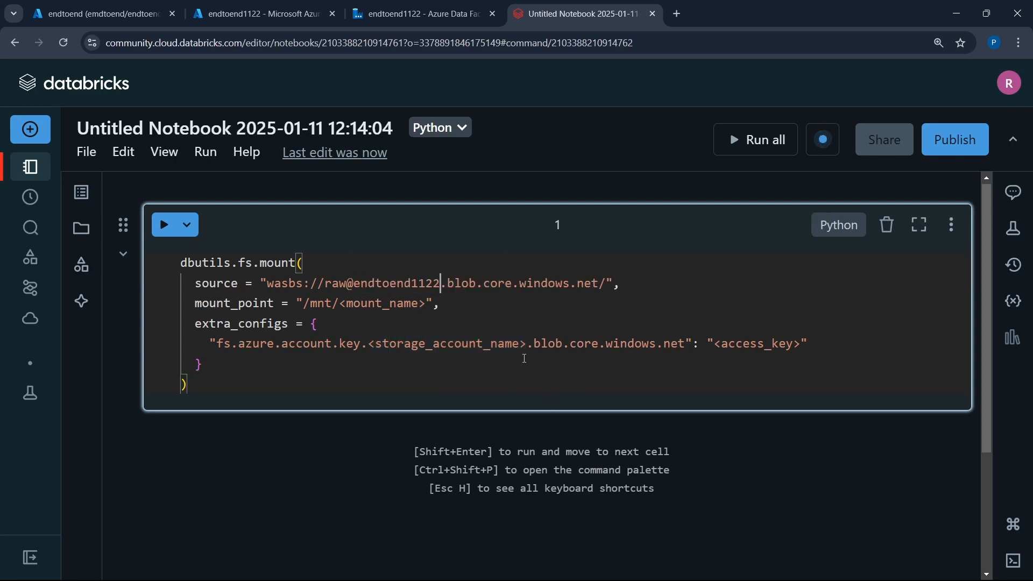
pyautogui.moveTo(527, 344); pyautogui.dragTo(369, 345)
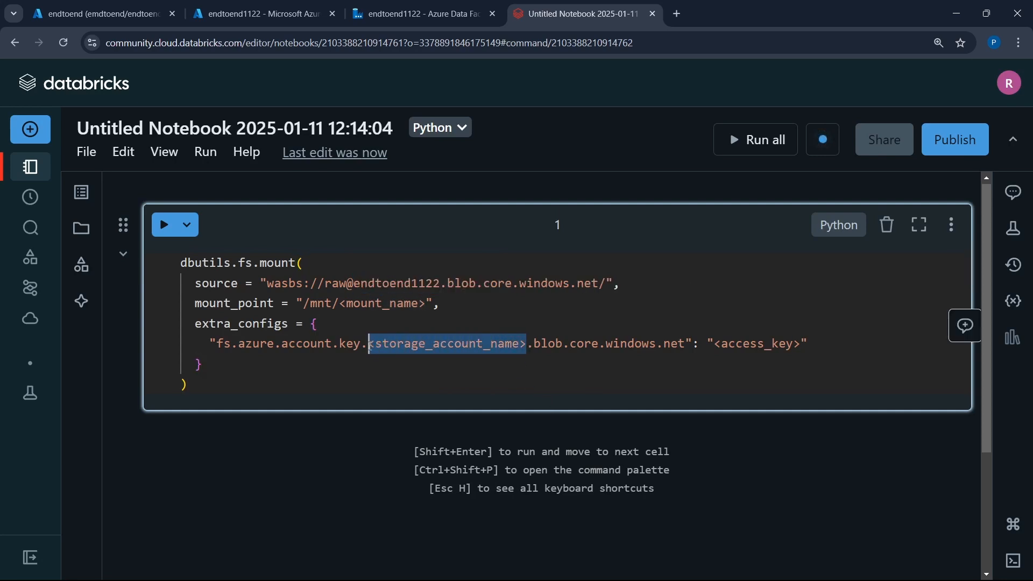
pyautogui.hotkey('ctrl', 'v')
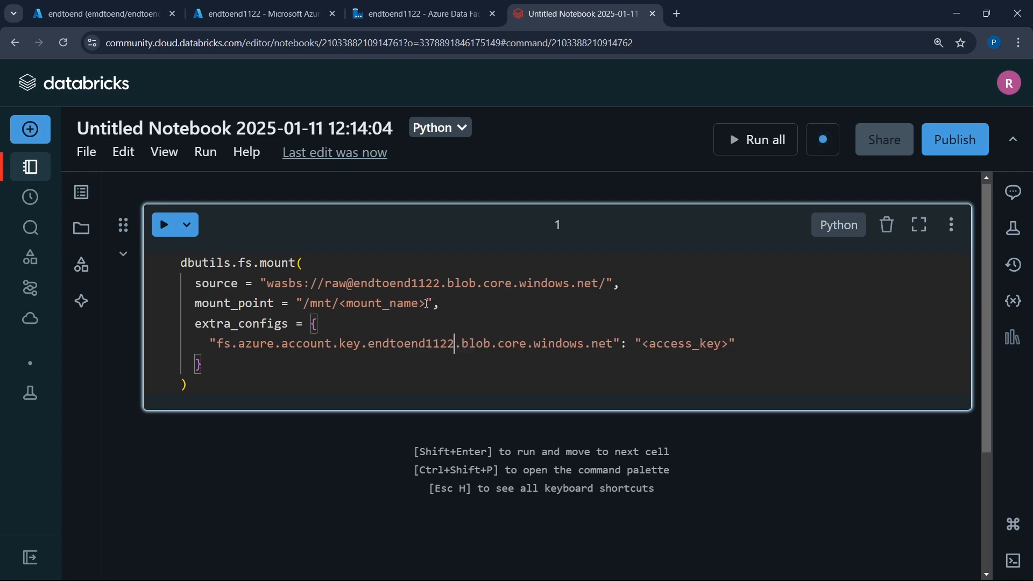
# - Replace <mount_name> with raw so the mount point reads /mnt/raw
pyautogui.moveTo(427, 303); pyautogui.dragTo(340, 304)
pyautogui.write('ra')
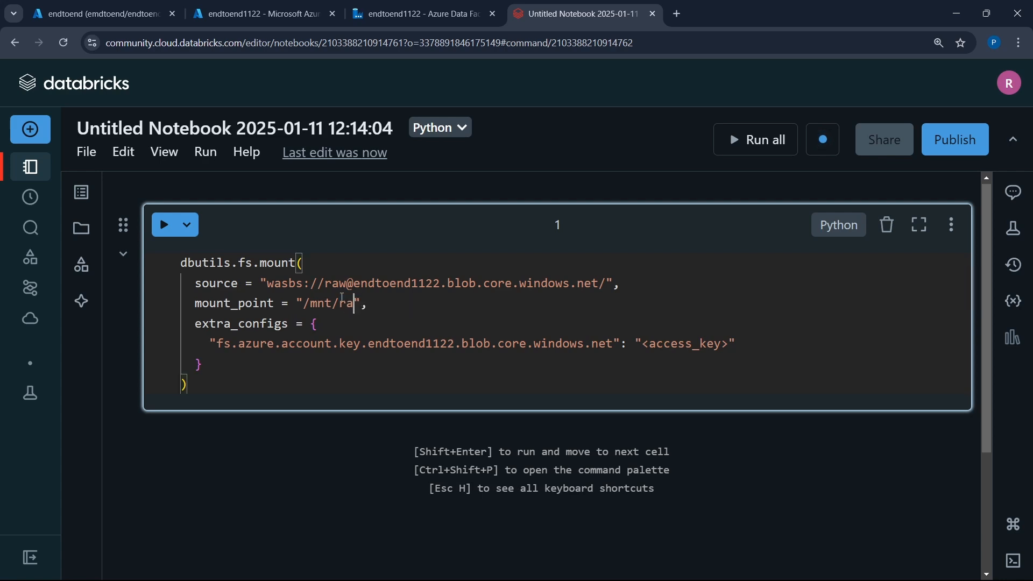
pyautogui.write('w')
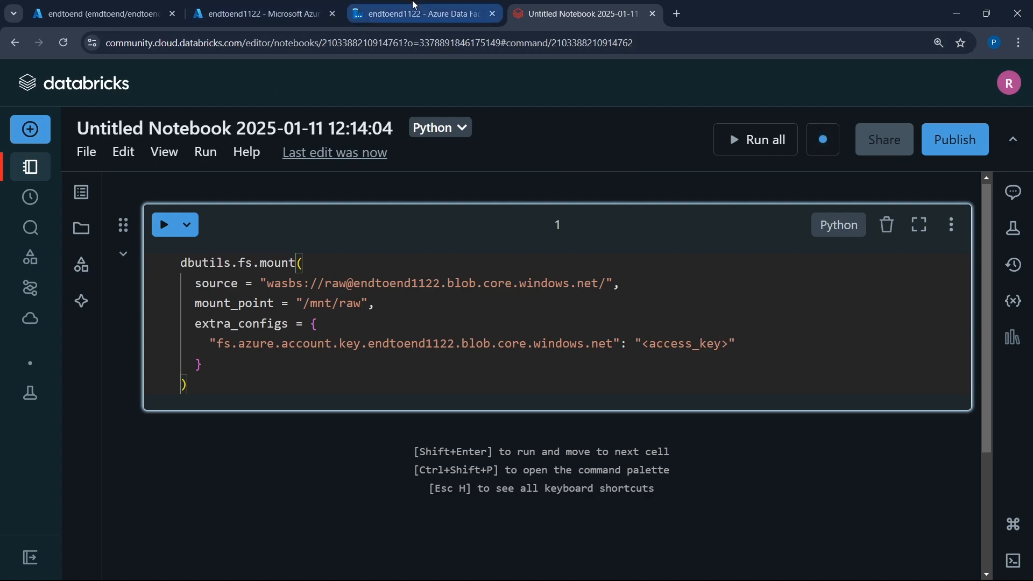
# - In the Azure portal, open the access keys of storage account endtoend1122, then reveal and copy the key under key1
pyautogui.click(246, 5)
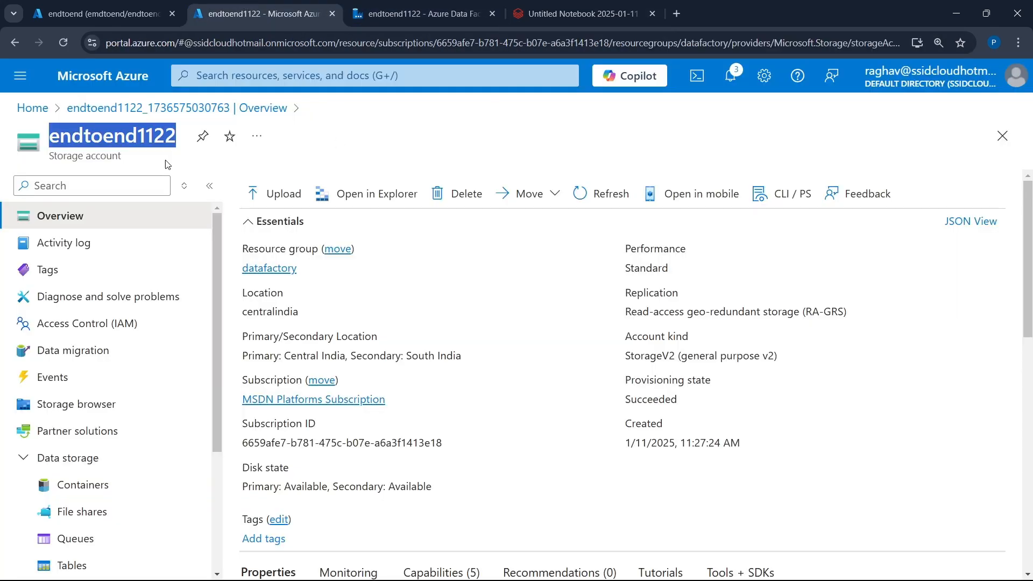
pyautogui.click(96, 330)
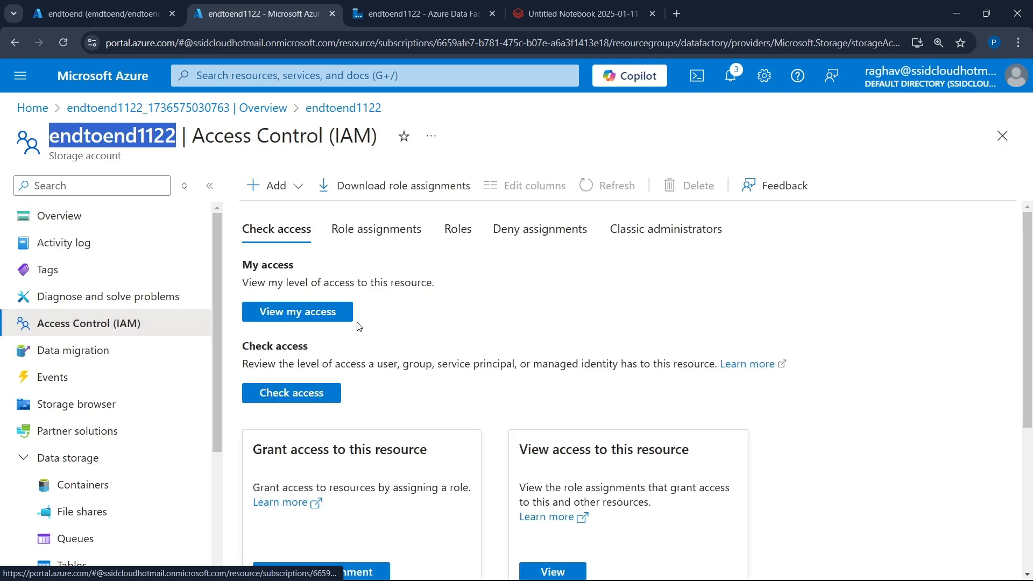
pyautogui.scroll(-3, 391, 327)
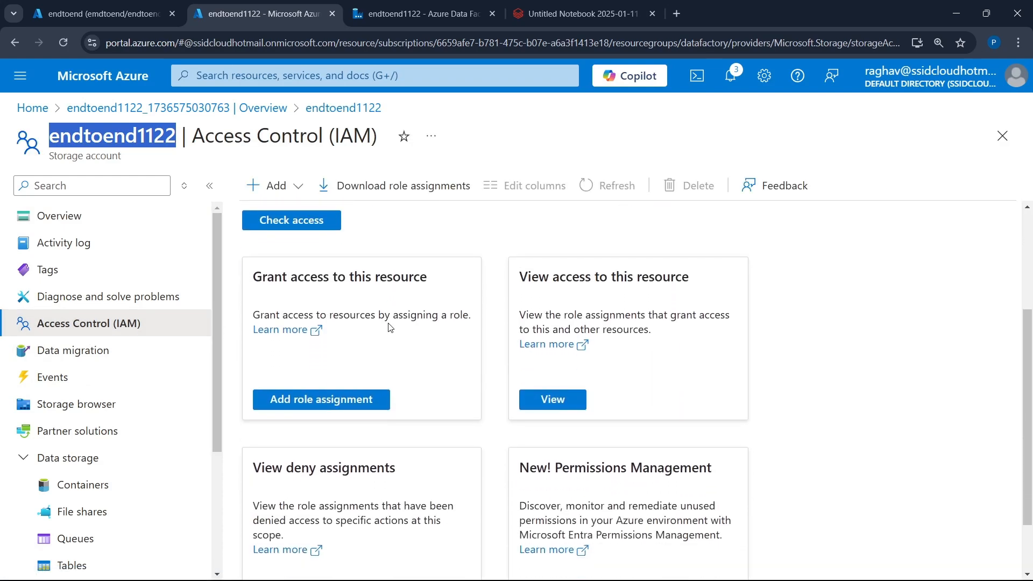
pyautogui.scroll(3, 390, 328)
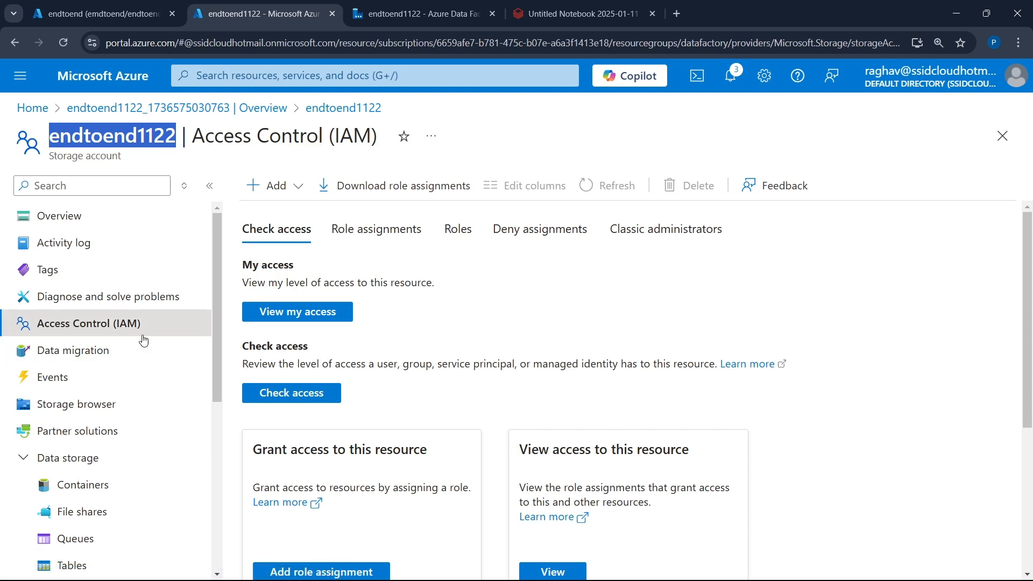
pyautogui.scroll(-2, 125, 339)
pyautogui.scroll(-2, 125, 339)
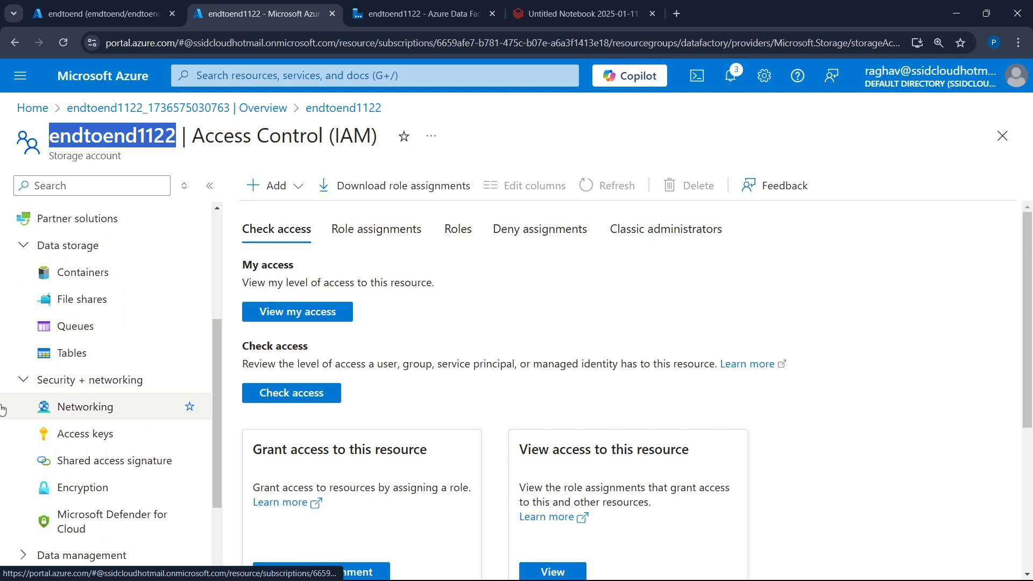
pyautogui.click(70, 436)
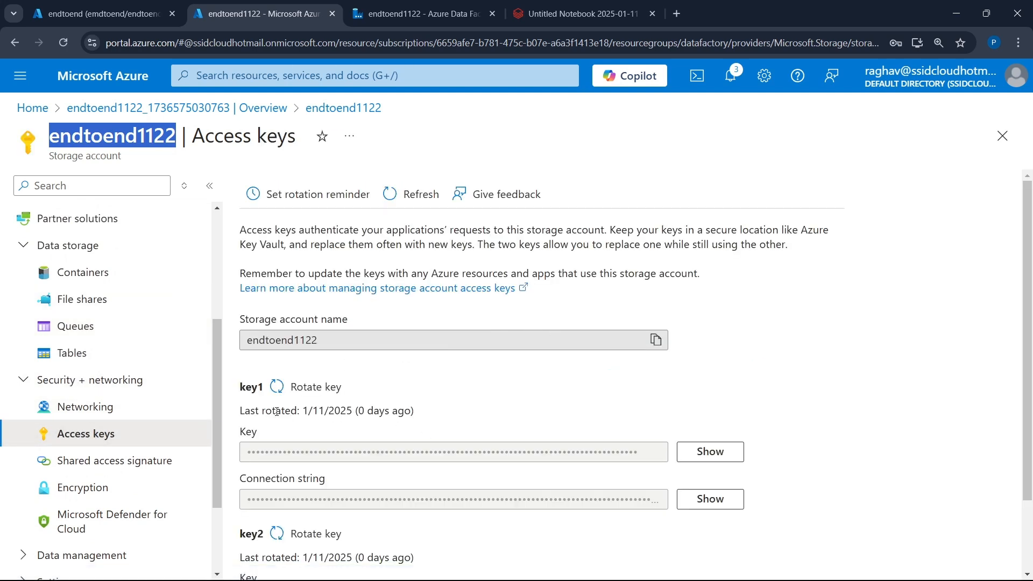
pyautogui.scroll(-1, 348, 440)
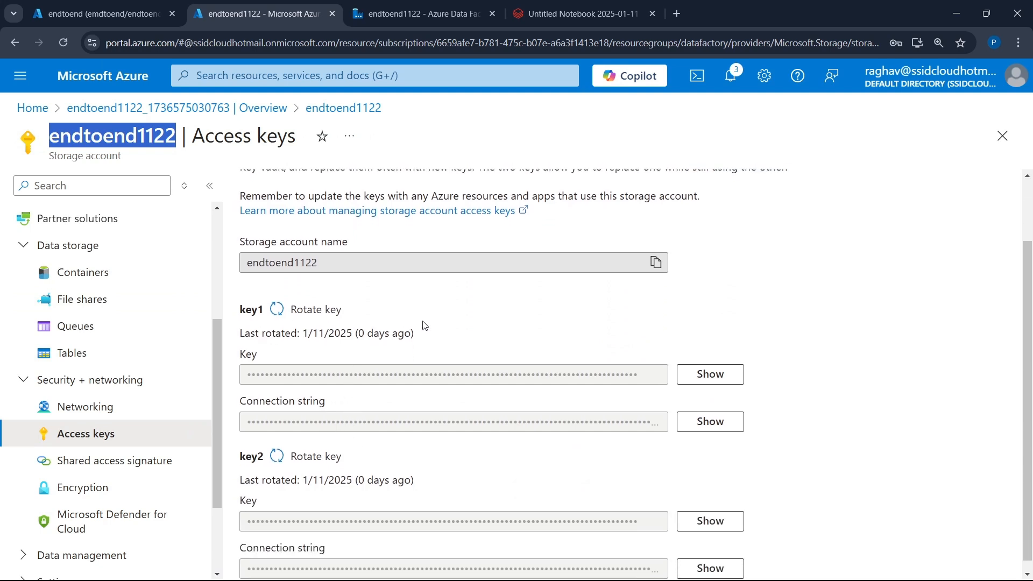
pyautogui.click(711, 375)
pyautogui.click(656, 375)
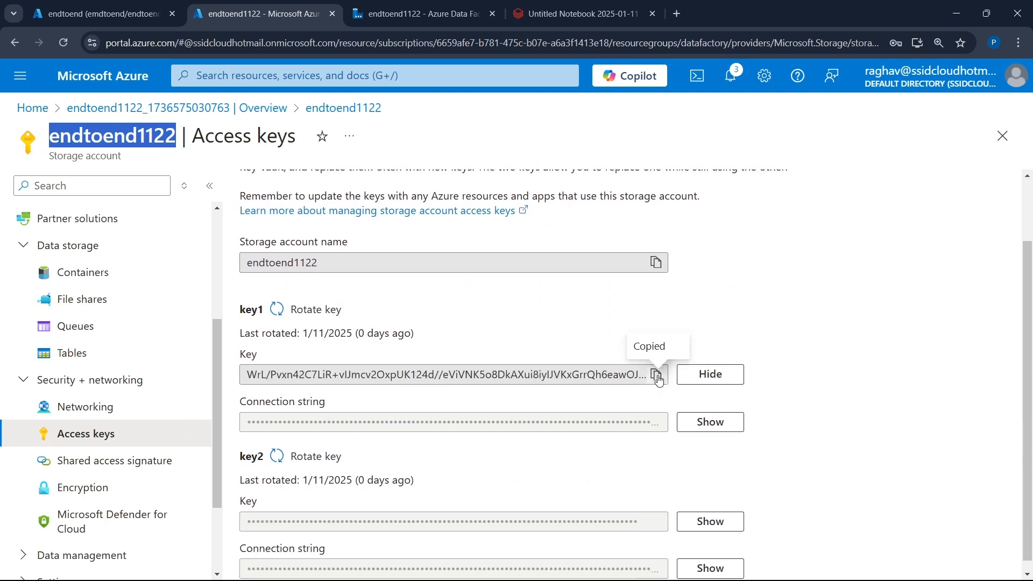
# - Return to the Databricks notebook and replace the <access_key> placeholder with the copied storage account access key
pyautogui.click(574, 13)
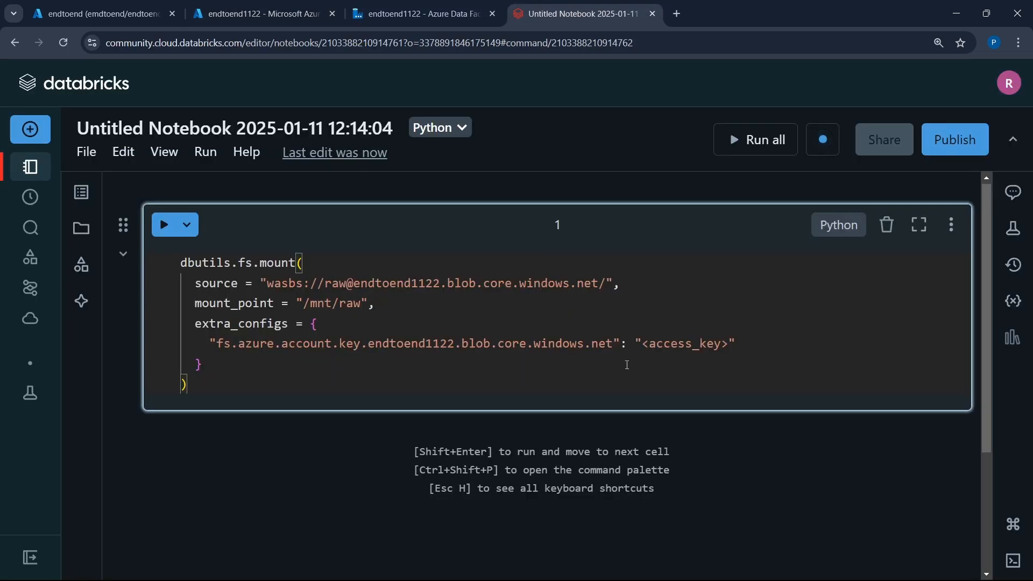
pyautogui.moveTo(642, 347); pyautogui.dragTo(726, 351)
pyautogui.hotkey('ctrl', 'v')
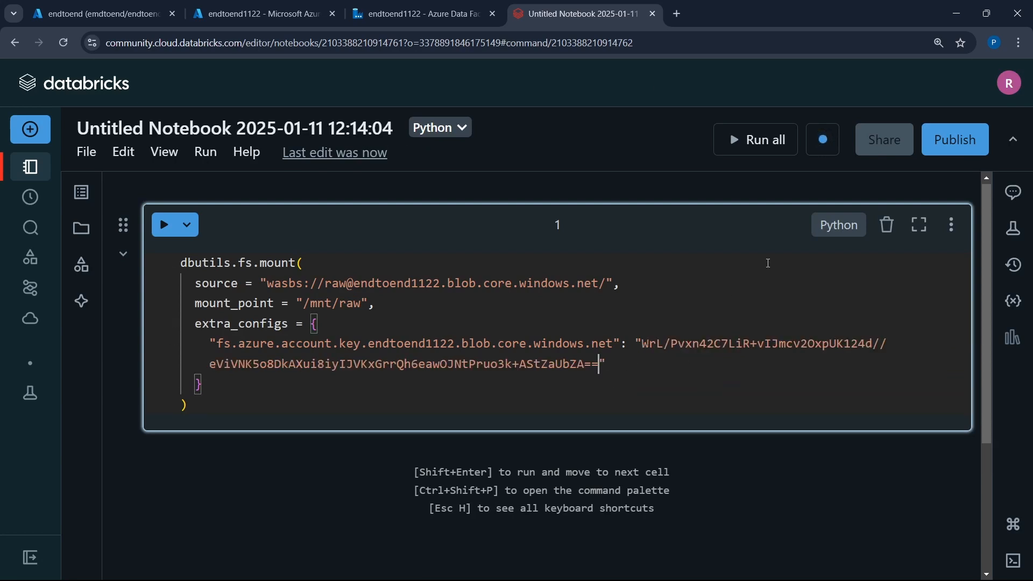
# - Check the status of the available compute resources and rename the notebook as endtoendproject
pyautogui.click(823, 139)
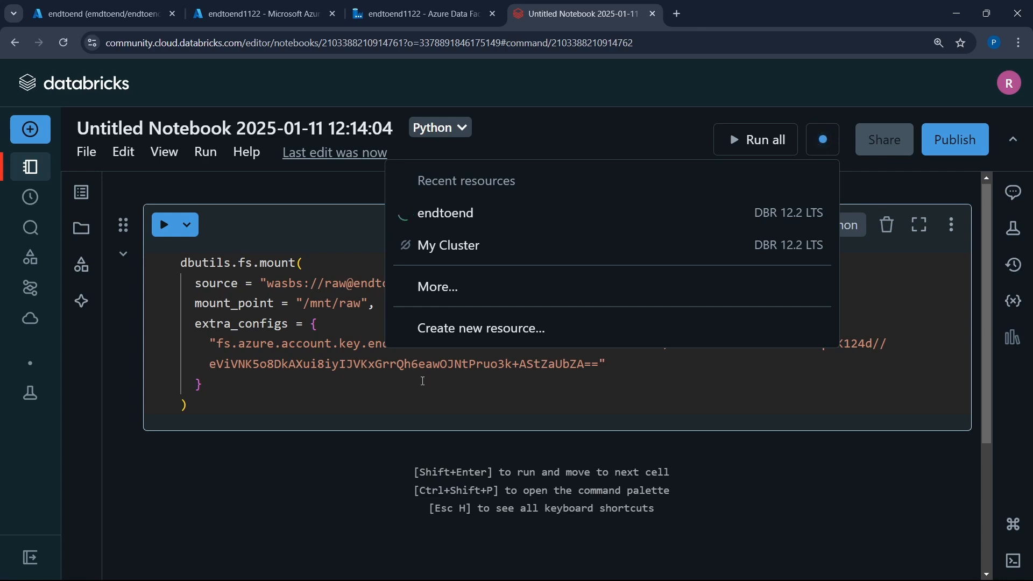
pyautogui.click(242, 384)
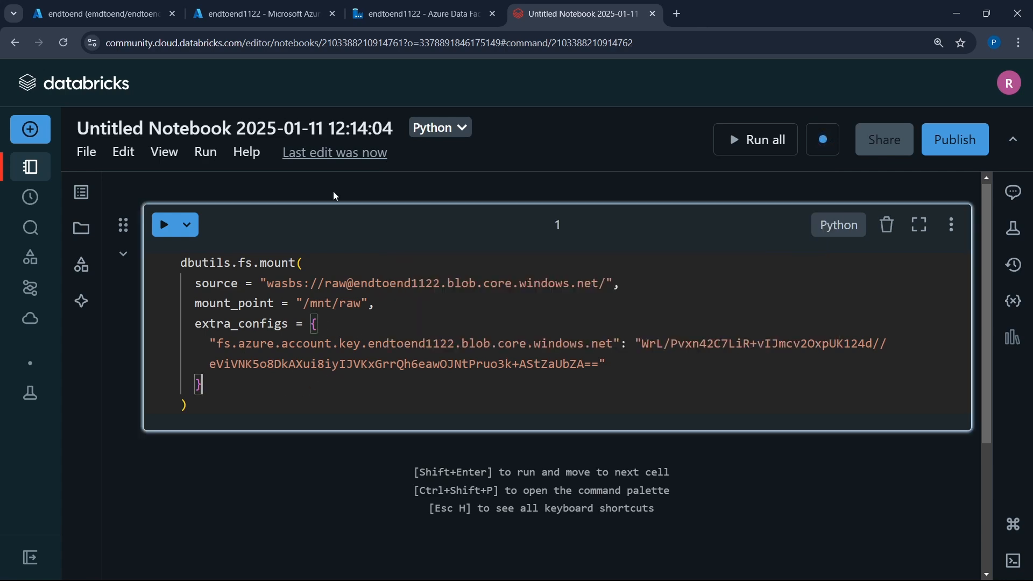
pyautogui.click(330, 128)
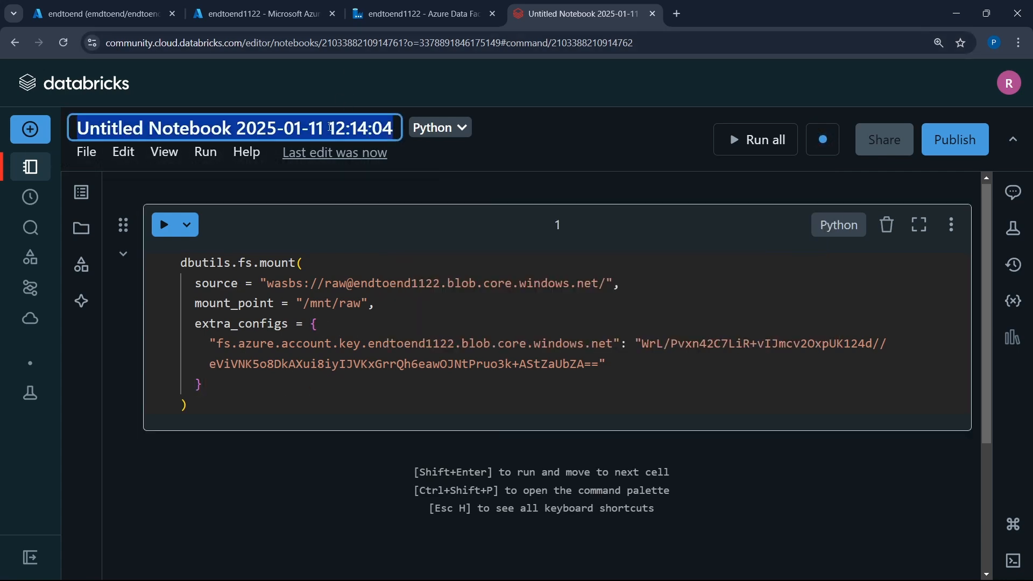
pyautogui.write('endt')
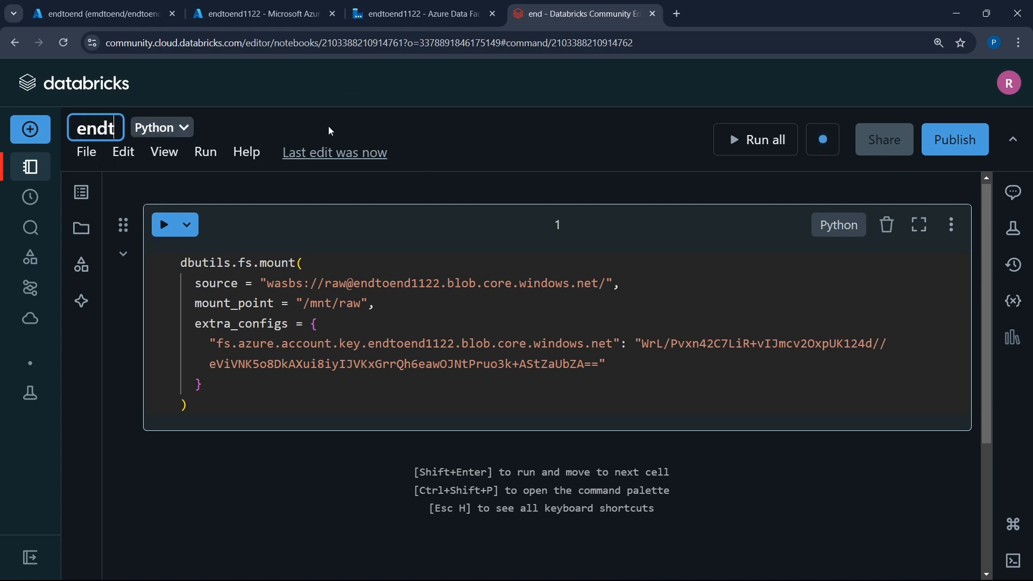
pyautogui.write('oendpro')
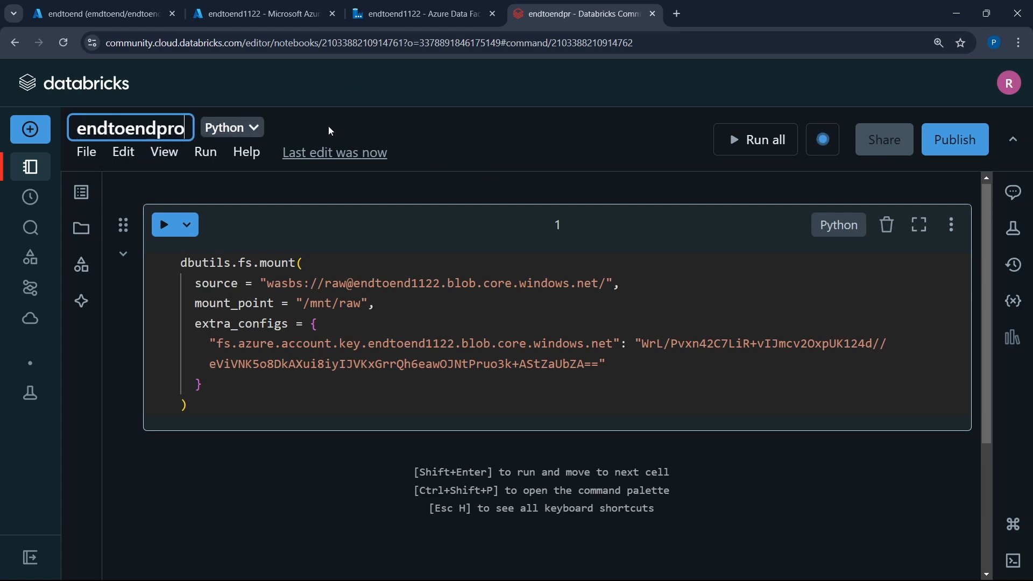
pyautogui.write('ject')
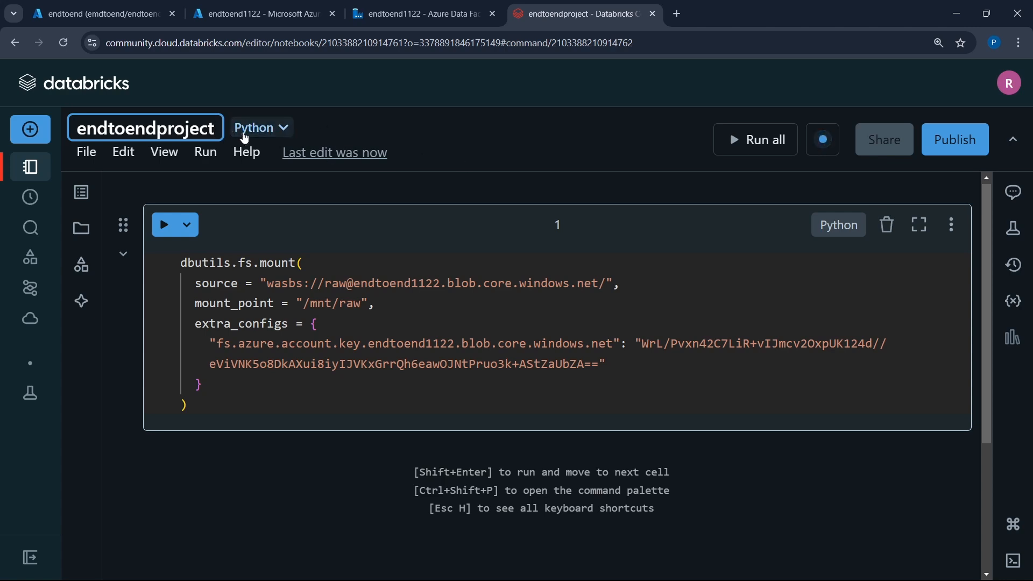
# - Attach the notebook to the endtoend cluster and check its connection details
pyautogui.click(824, 140)
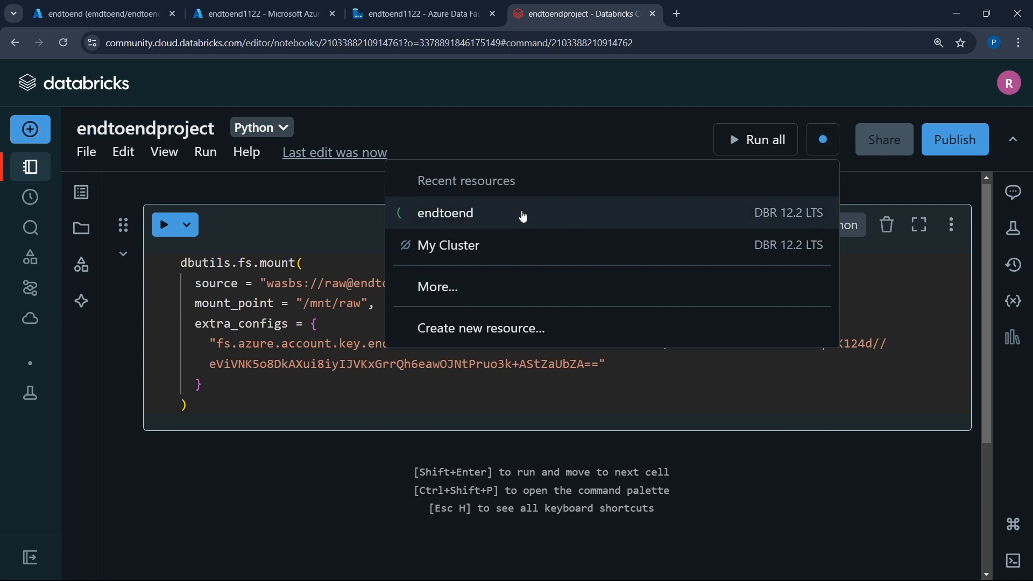
pyautogui.click(523, 215)
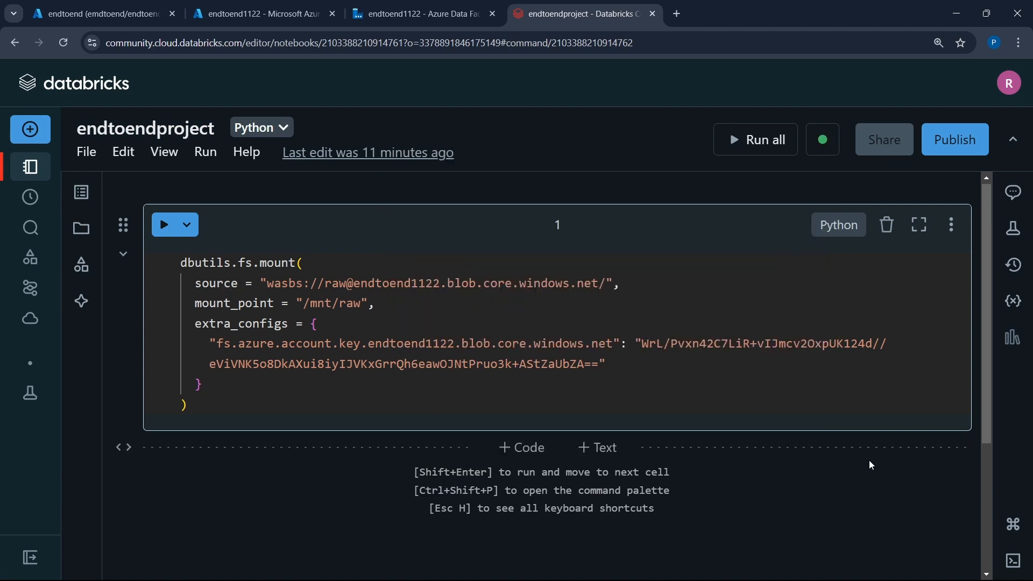
pyautogui.click(822, 152)
pyautogui.moveTo(517, 233)
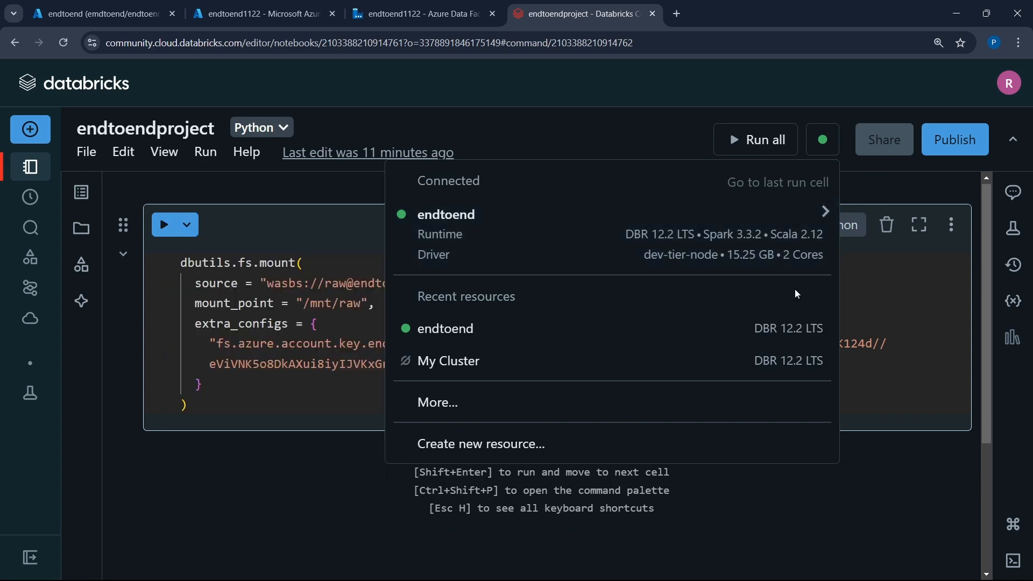
pyautogui.click(887, 328)
# - Run the dbutils.fs.mount cell to mount the raw container at /mnt/raw
pyautogui.scroll(-1, 428, 311)
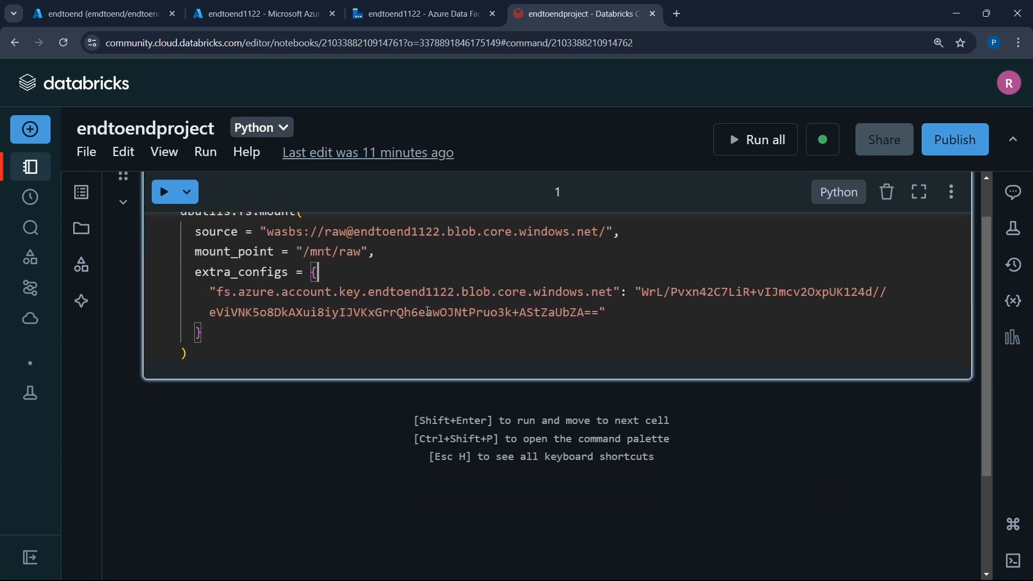
pyautogui.hotkey('shift', 'Return')
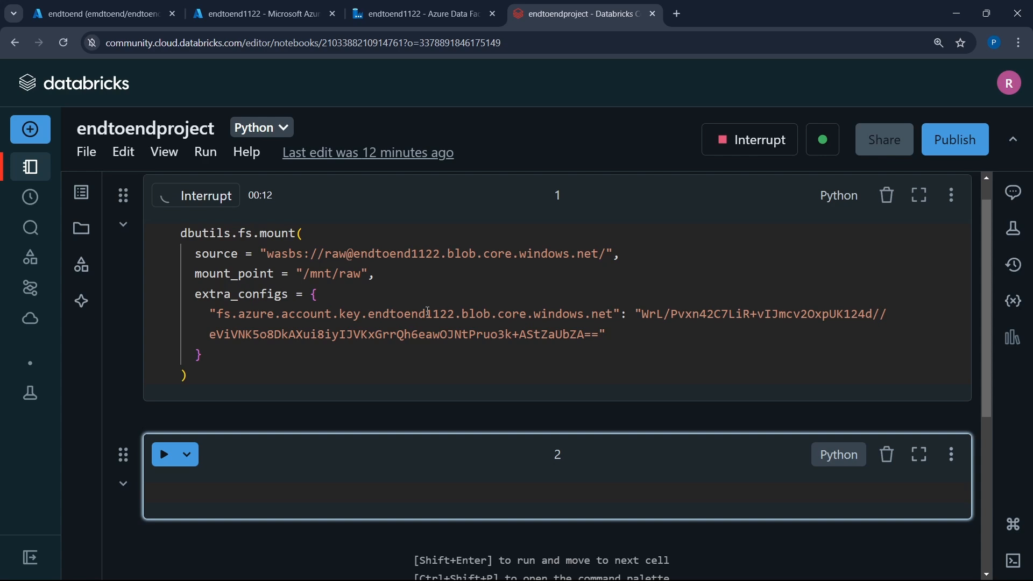
pyautogui.moveTo(51, 431)
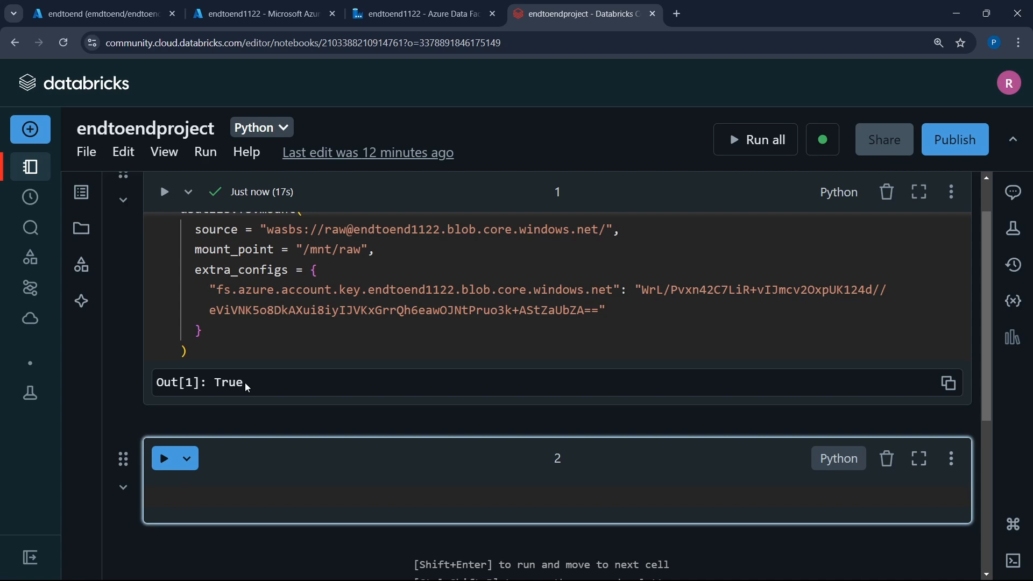
# - Write a dbutils.fs.ls('') call with an empty path string in the new cell below the mount code
pyautogui.scroll(-3, 192, 449)
pyautogui.moveTo(334, 369)
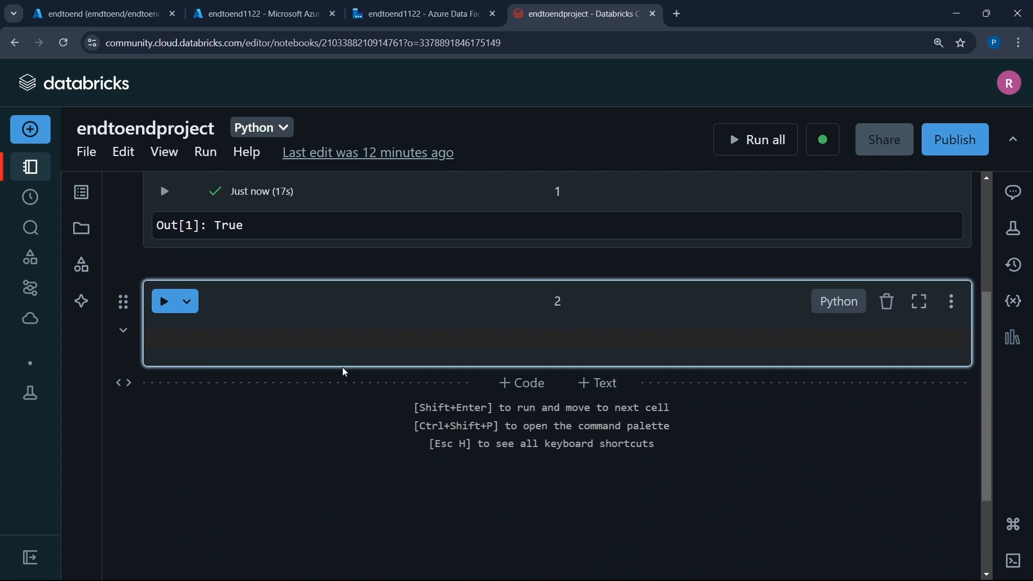
pyautogui.write('dbut')
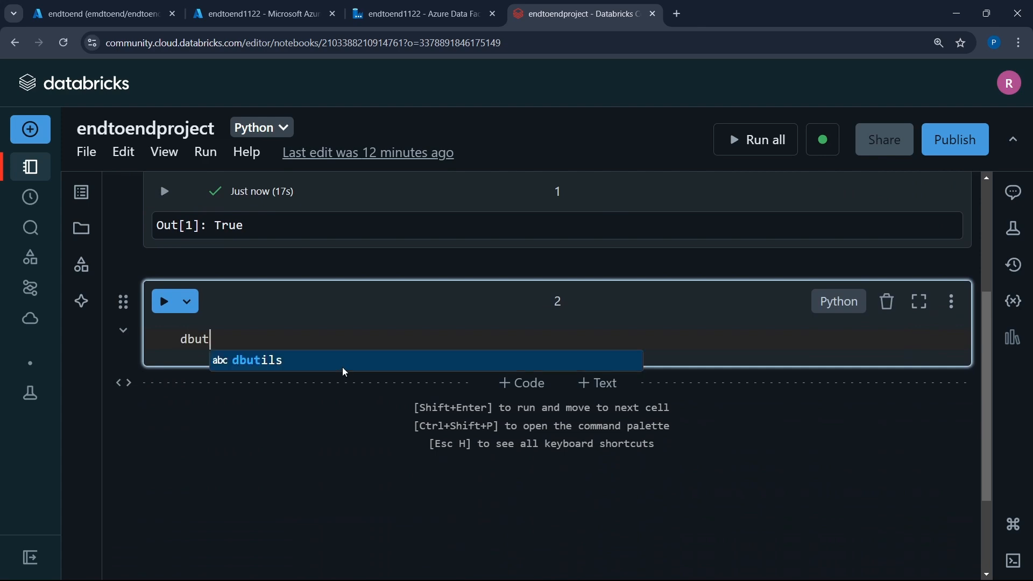
pyautogui.write('ils.')
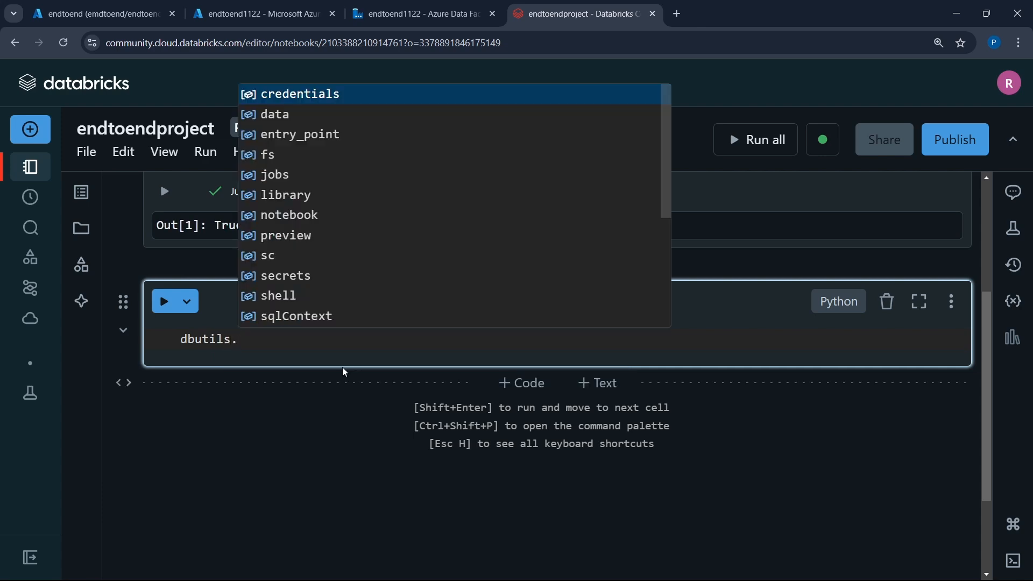
pyautogui.write('fs.ls')
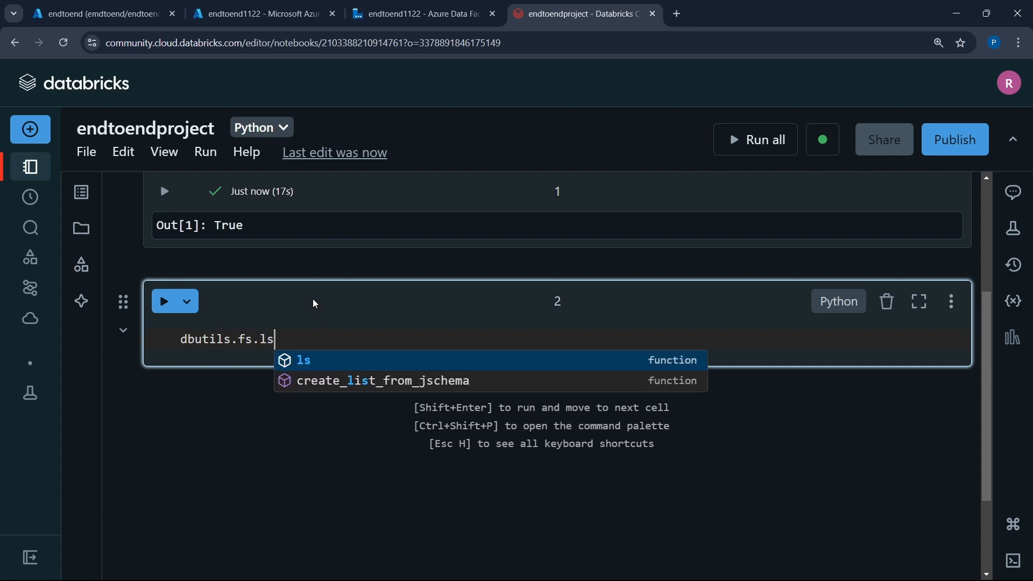
pyautogui.scroll(1, 314, 302)
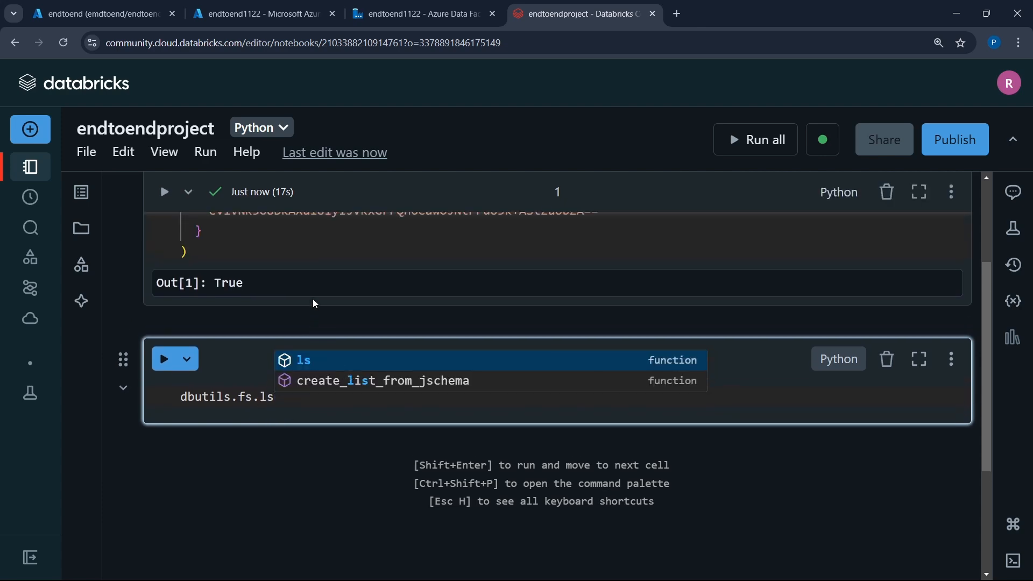
pyautogui.write("('")
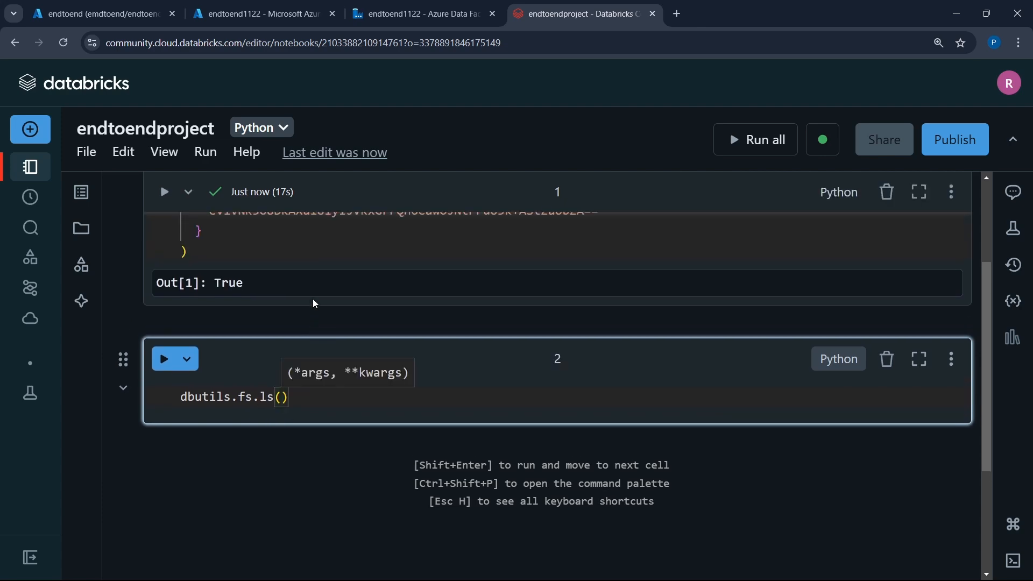
# - Complete the call as dbutils.fs.ls('/mnt/raw') using the path from the mount code, and run it to list the mounted files
pyautogui.scroll(2, 312, 298)
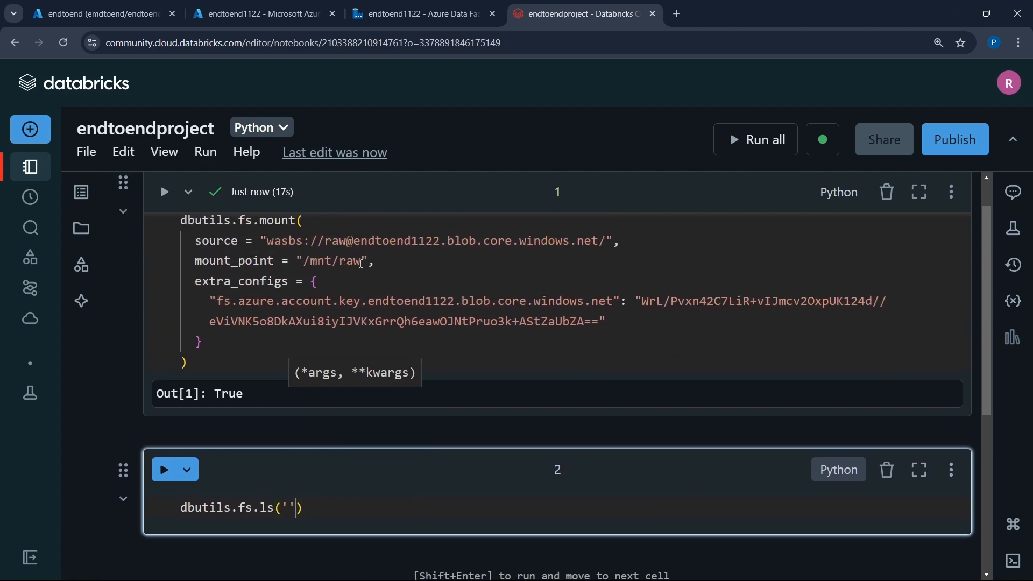
pyautogui.moveTo(362, 263); pyautogui.dragTo(310, 263)
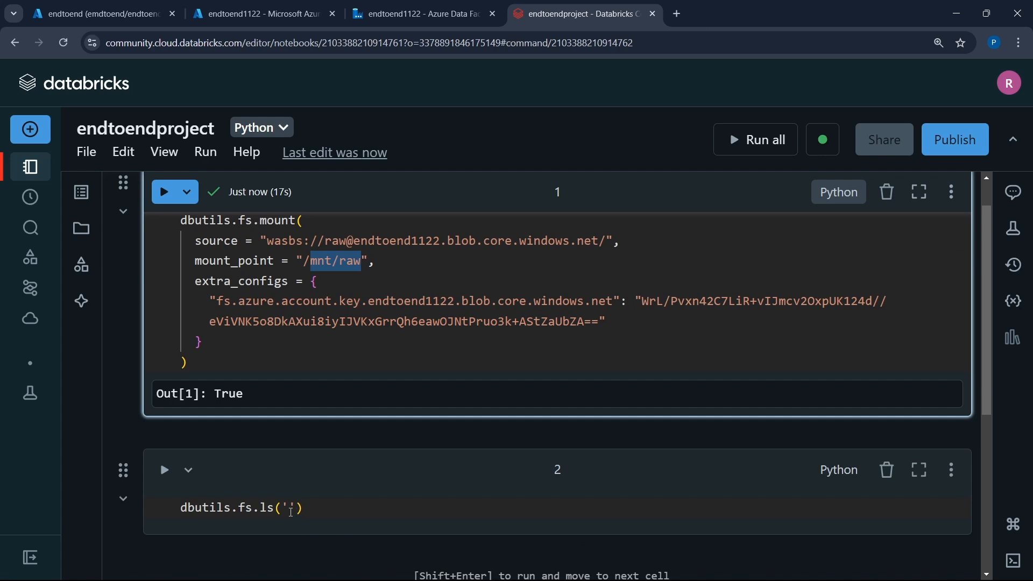
pyautogui.click(290, 508)
pyautogui.write('/')
pyautogui.hotkey('ctrl', 'v')
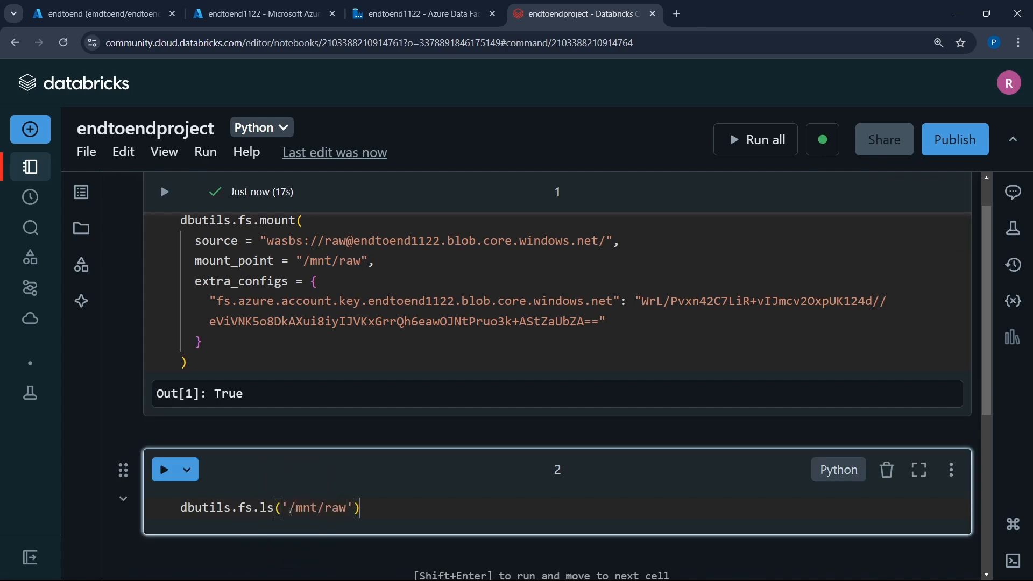
pyautogui.hotkey('shift', 'Return')
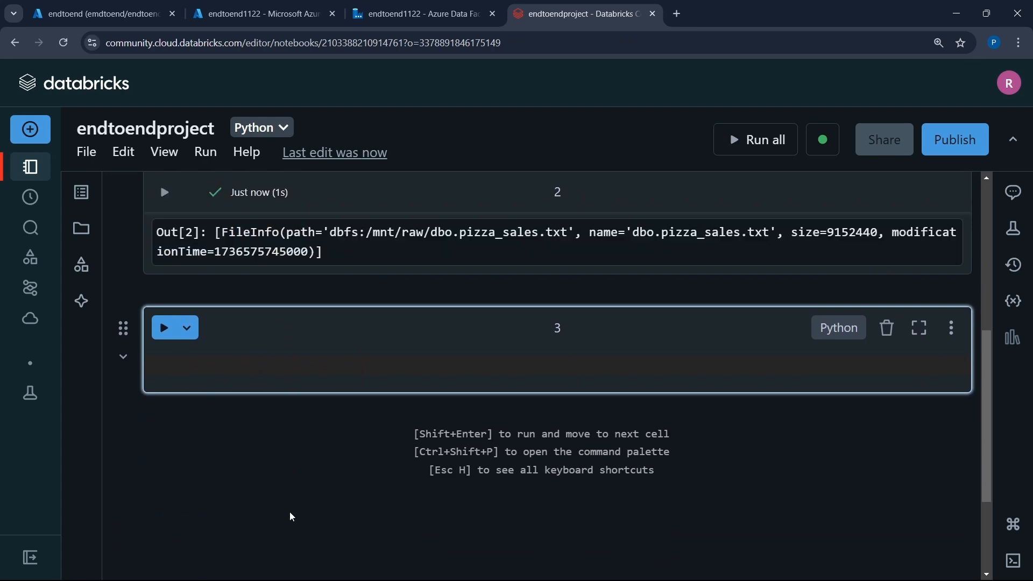
pyautogui.scroll(2, 291, 517)
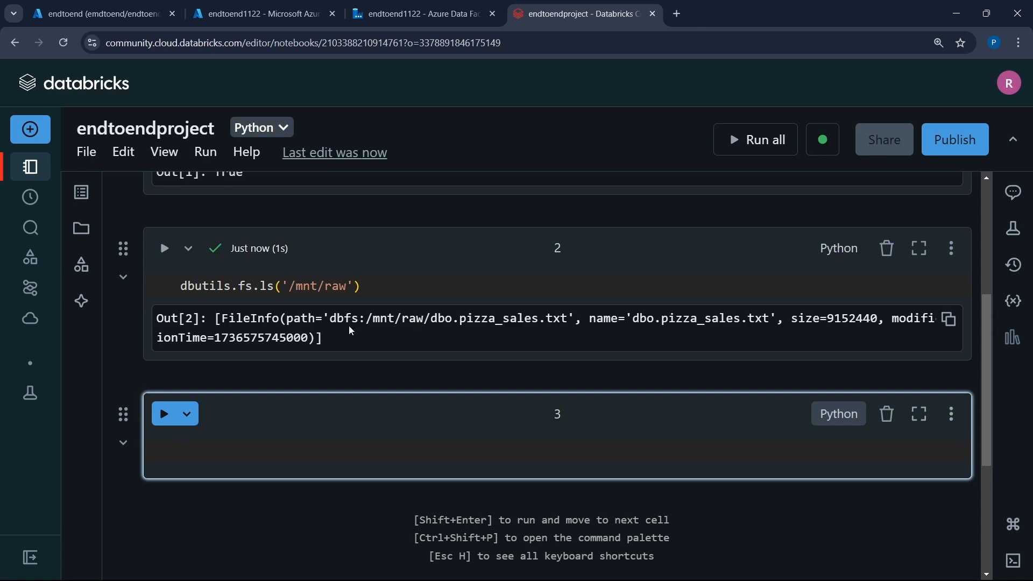
# - In the third cell, start a Spark read statement with spark.read.format("csv")
pyautogui.scroll(-2, 351, 331)
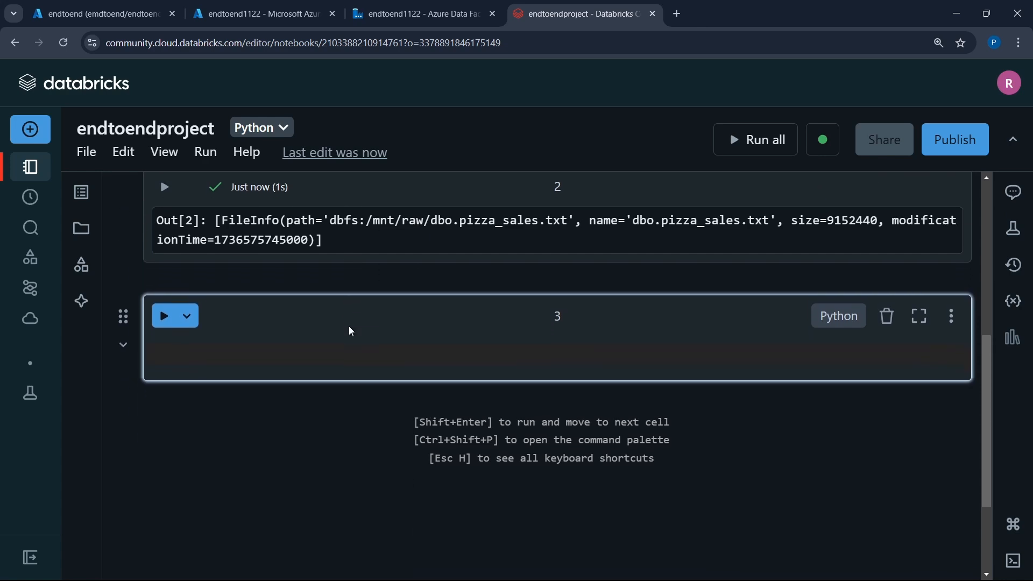
pyautogui.write('M')
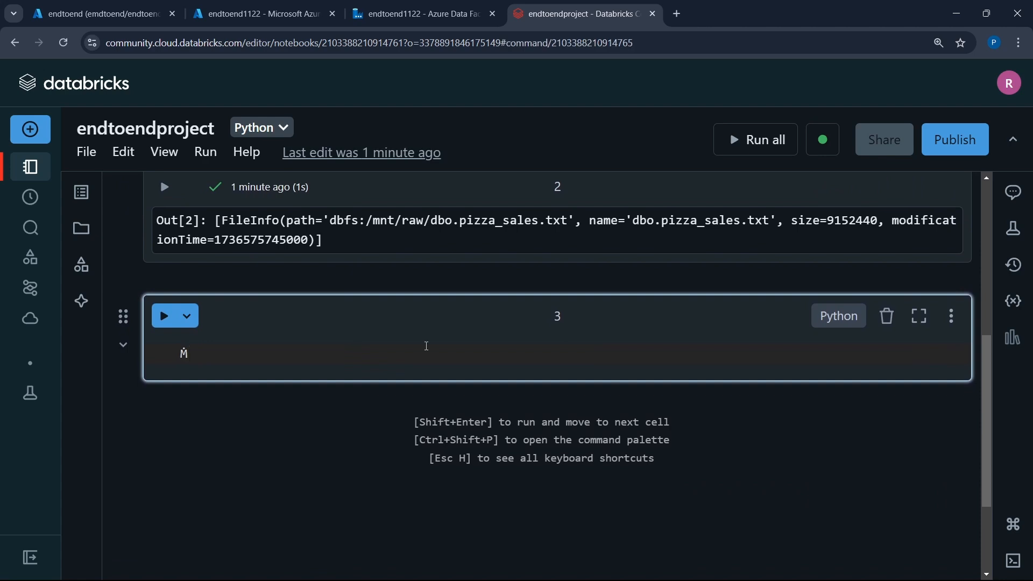
pyautogui.press('BackSpace')
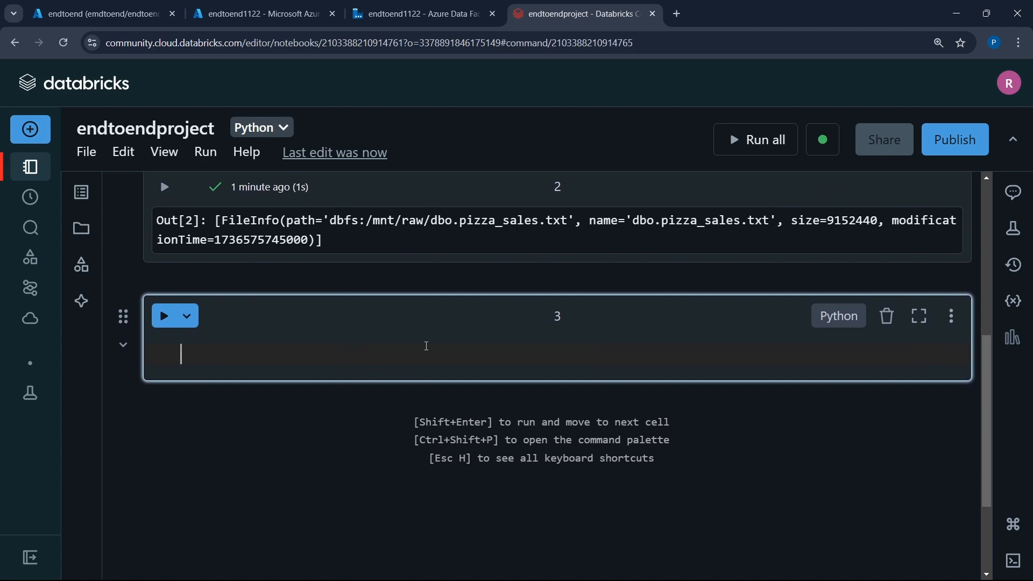
pyautogui.write('spark.')
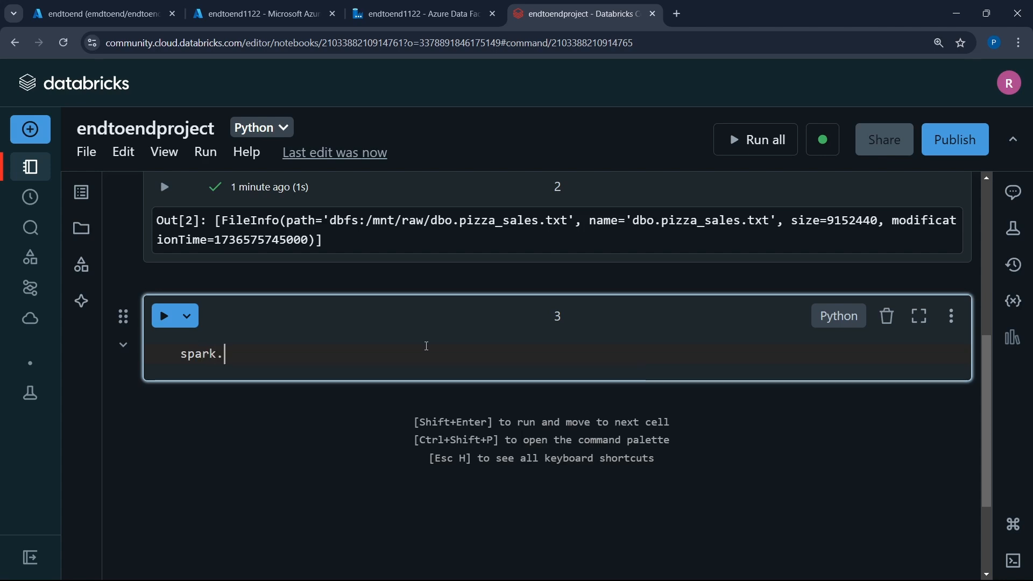
pyautogui.write('read')
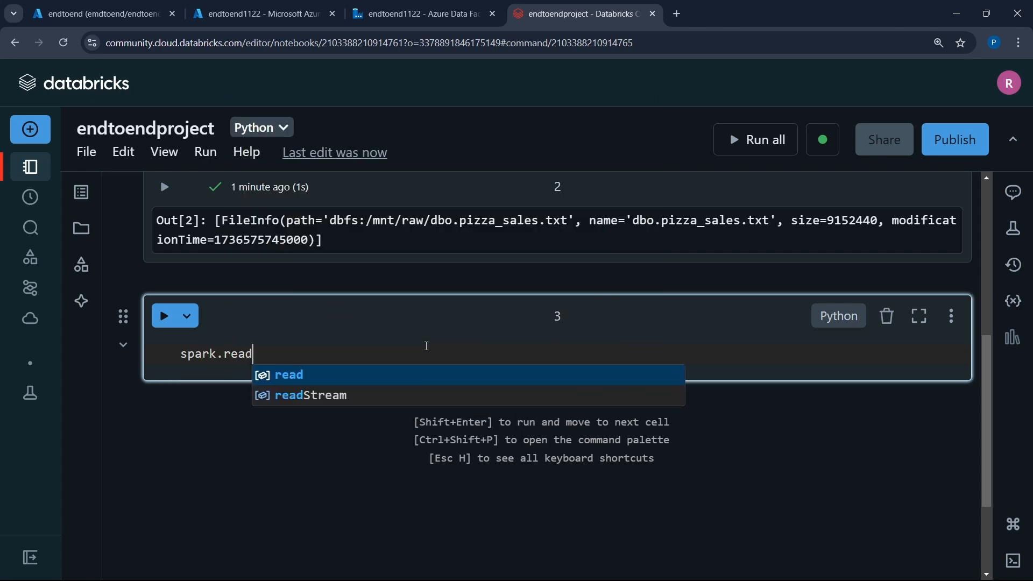
pyautogui.write('.format')
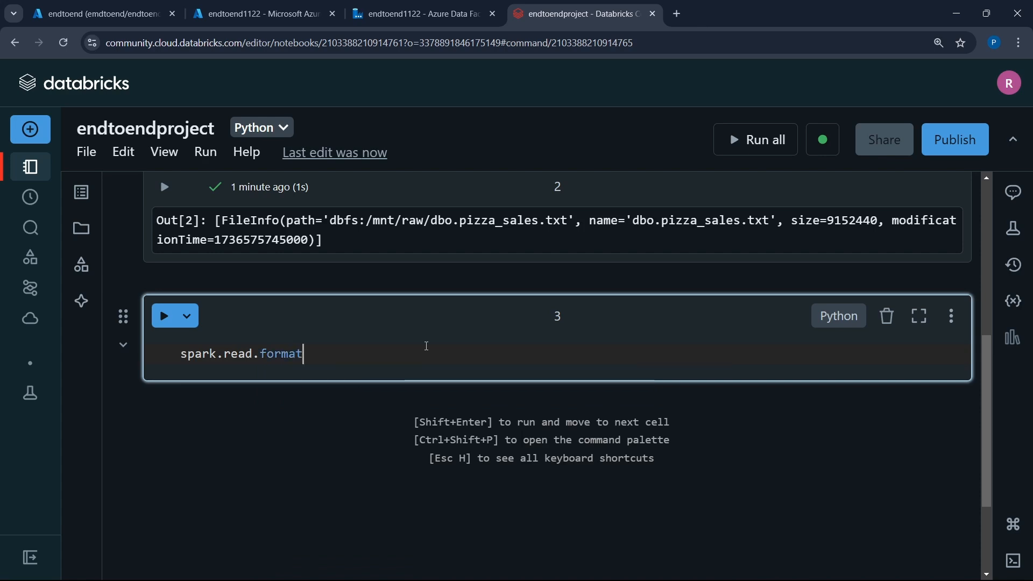
pyautogui.write('(')
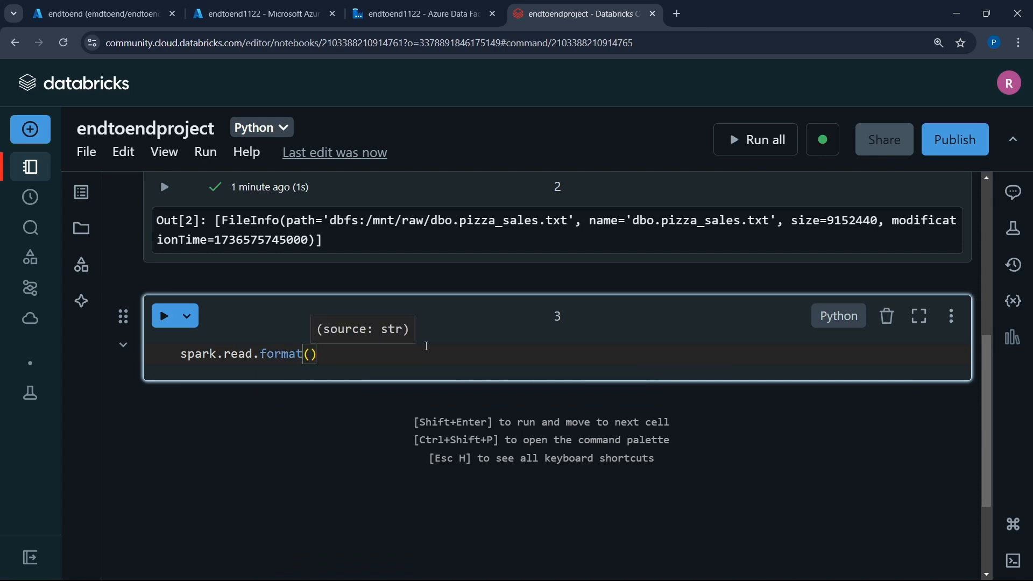
pyautogui.write("'")
pyautogui.press('BackSpace')
pyautogui.write('"')
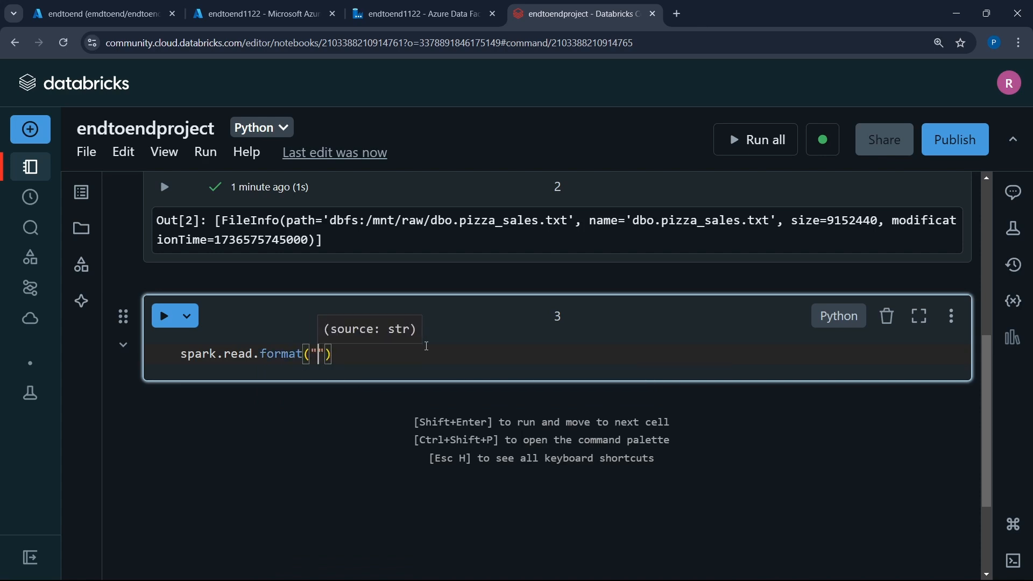
pyautogui.write('csv')
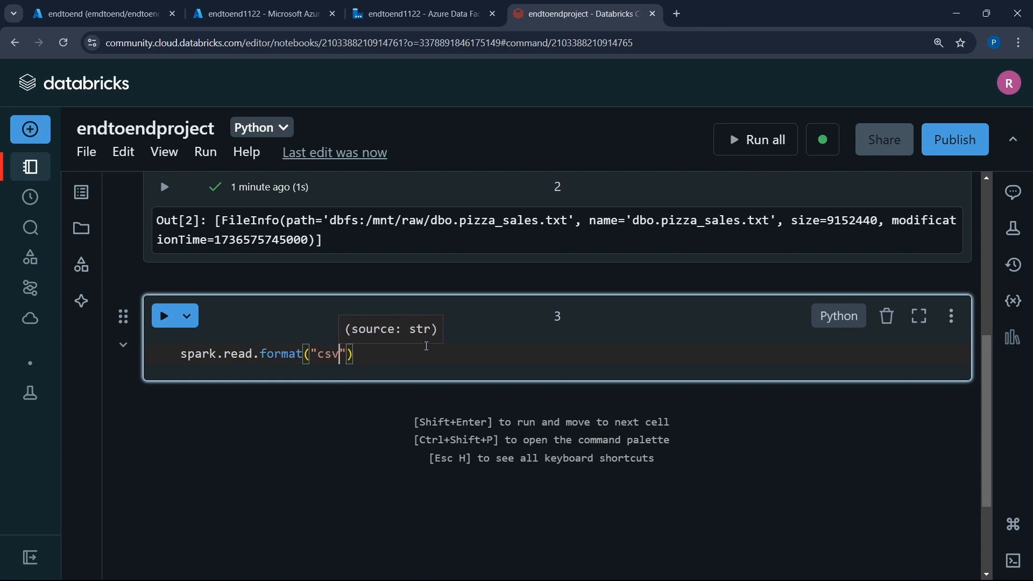
pyautogui.press('Right')
pyautogui.press('Right')
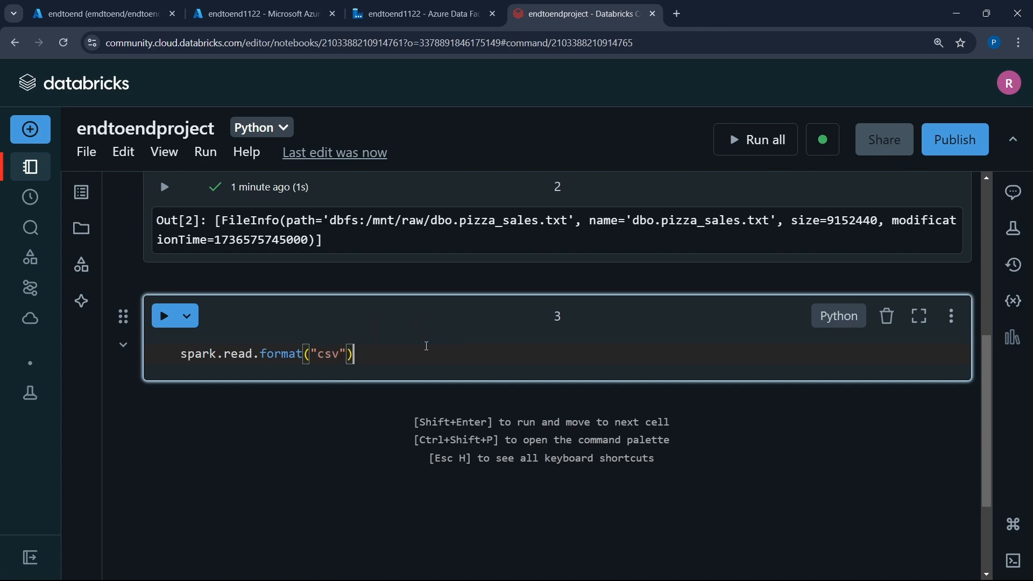
# - Append .options() to the Spark read statement with header = 'True'
pyautogui.write('.option')
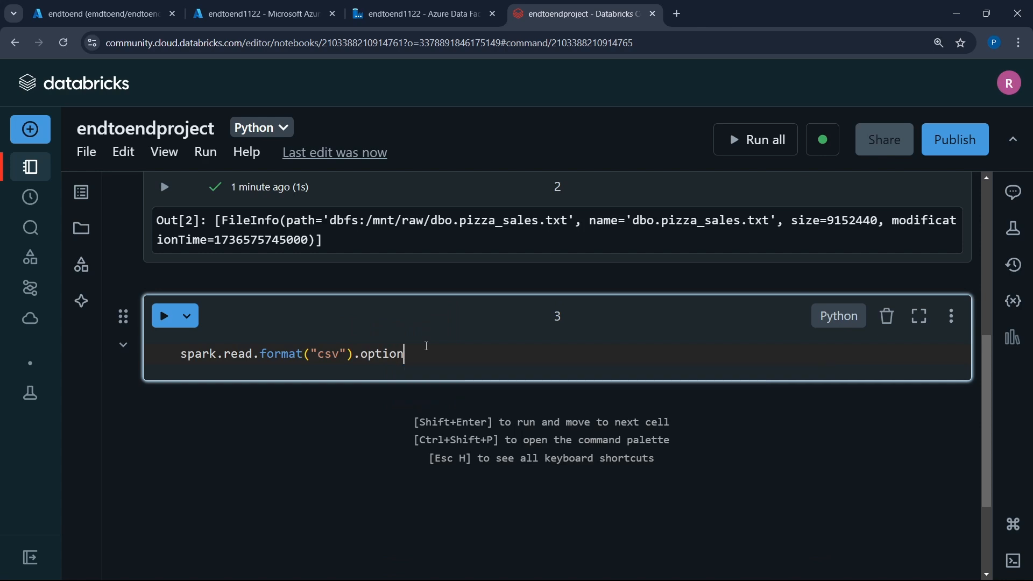
pyautogui.write('s')
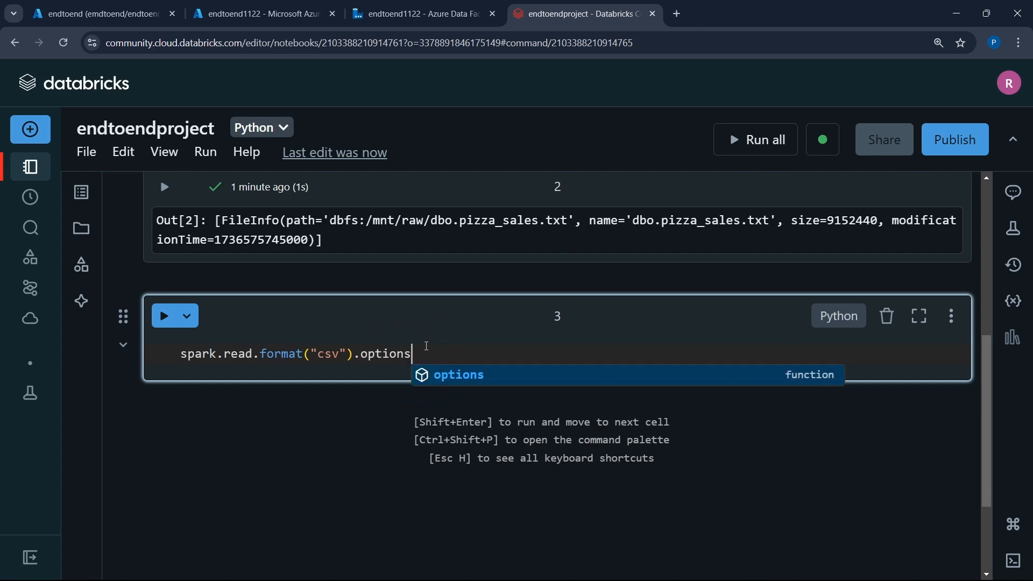
pyautogui.write('(hea')
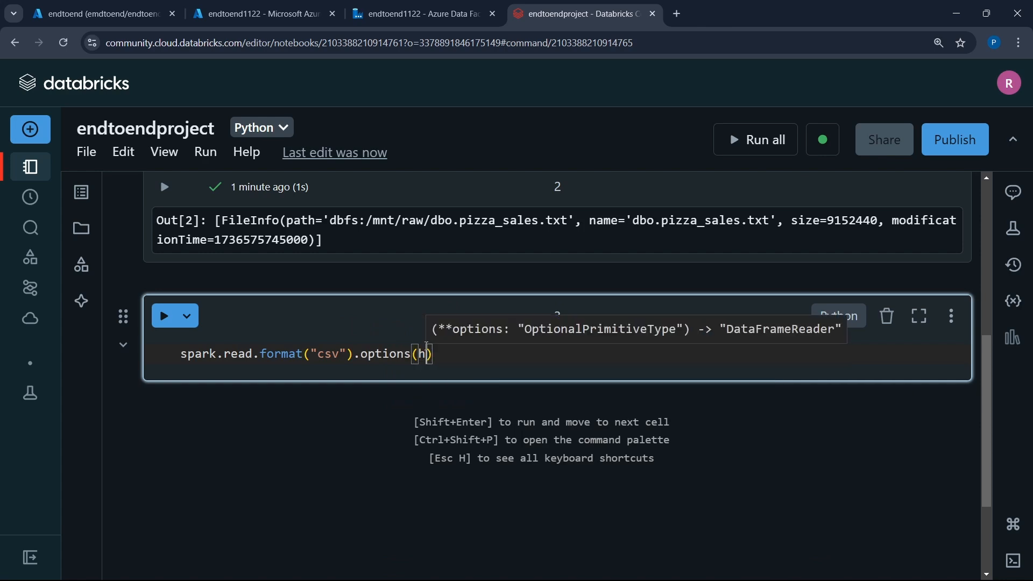
pyautogui.write('der ')
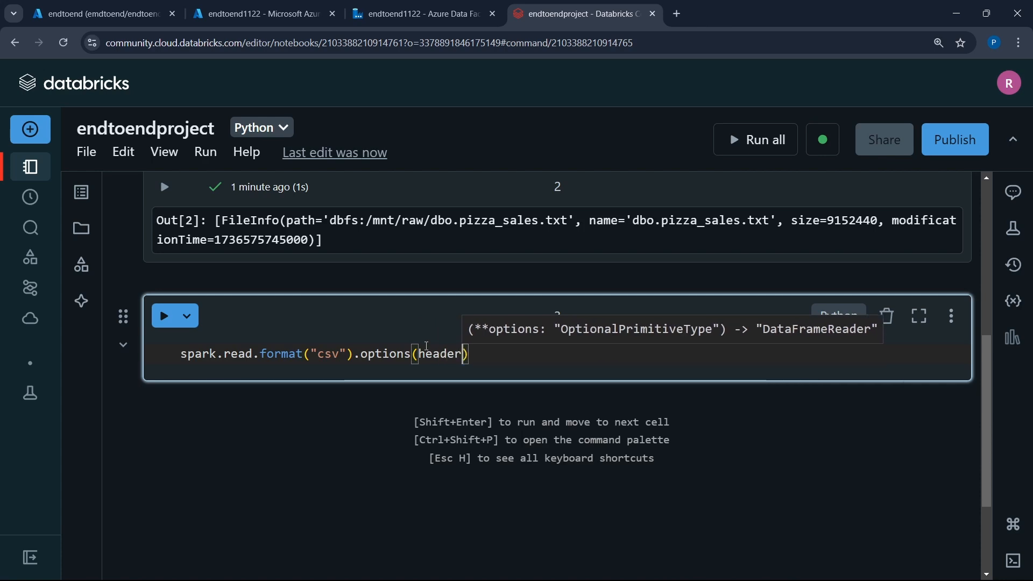
pyautogui.write("= 'Tr")
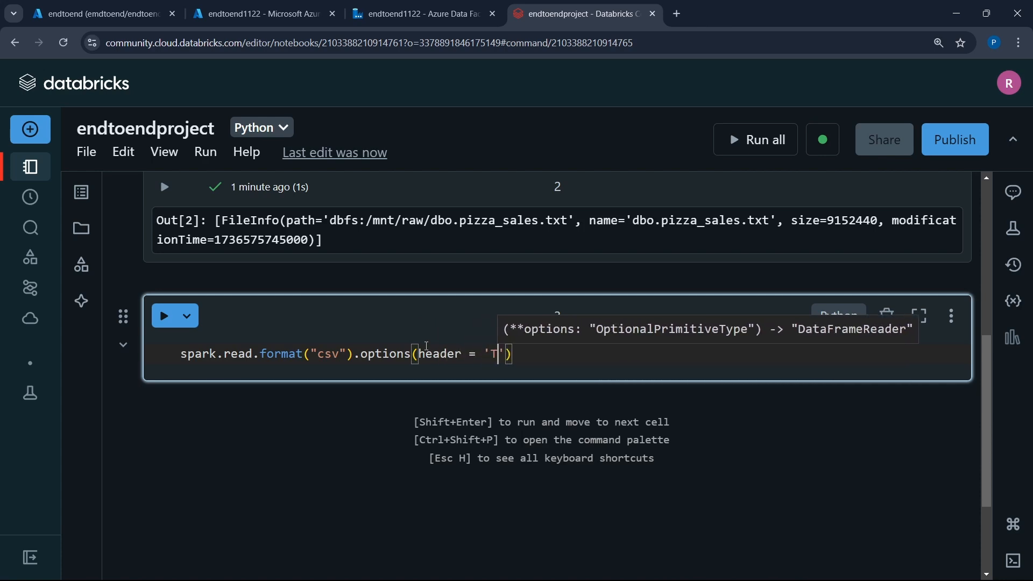
pyautogui.write('ue')
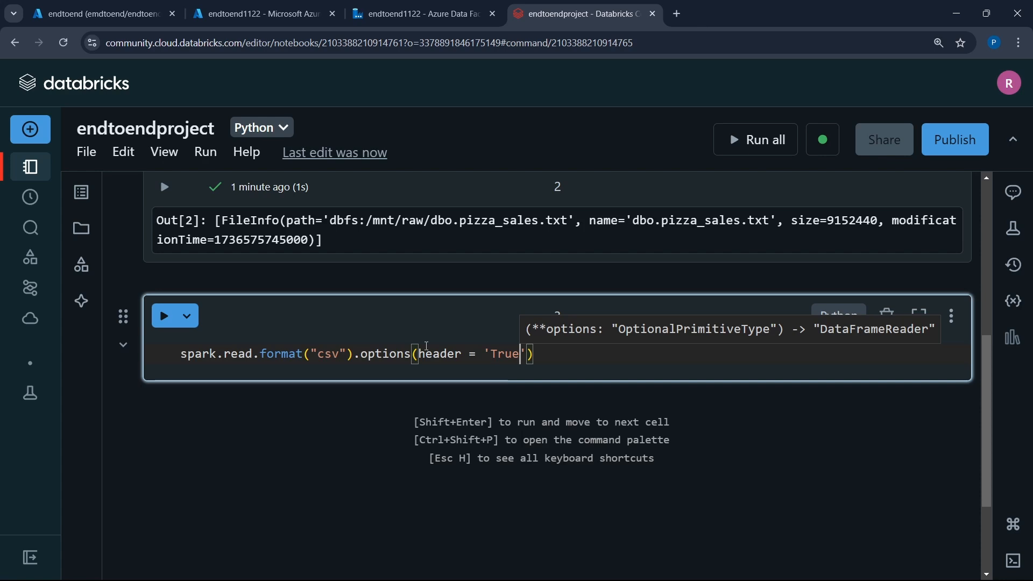
pyautogui.write("'")
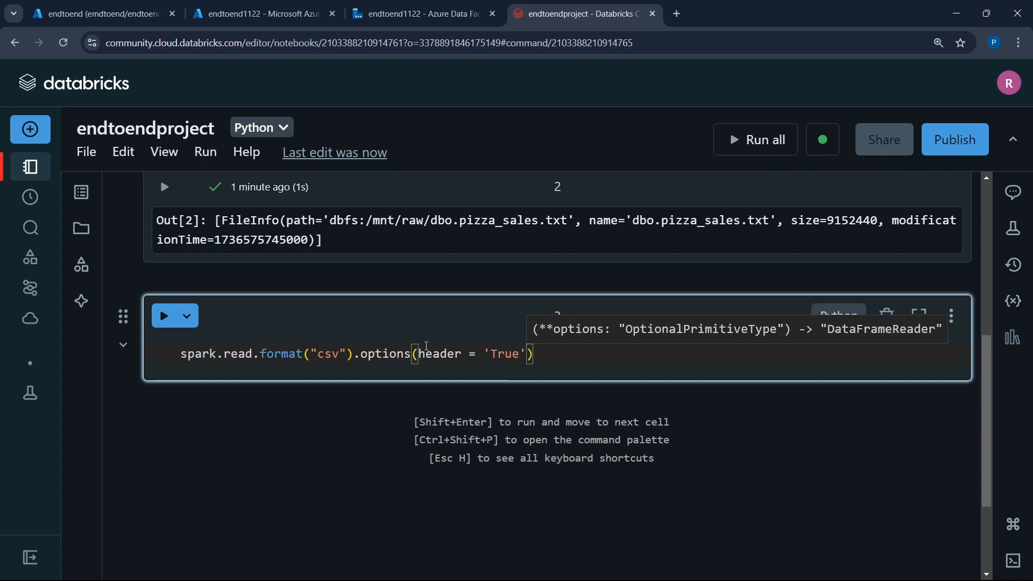
pyautogui.write(', in')
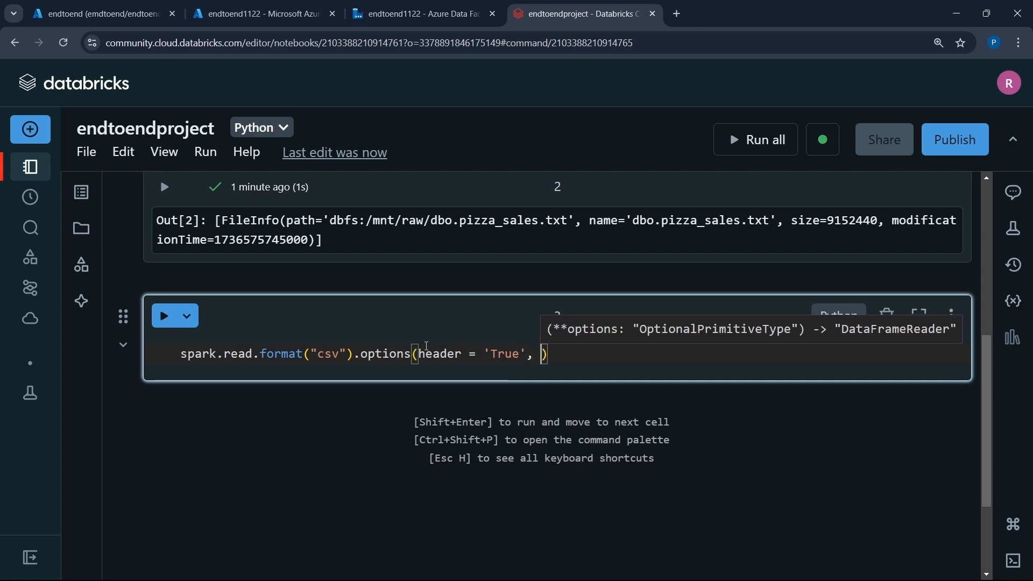
pyautogui.write('ferSchem')
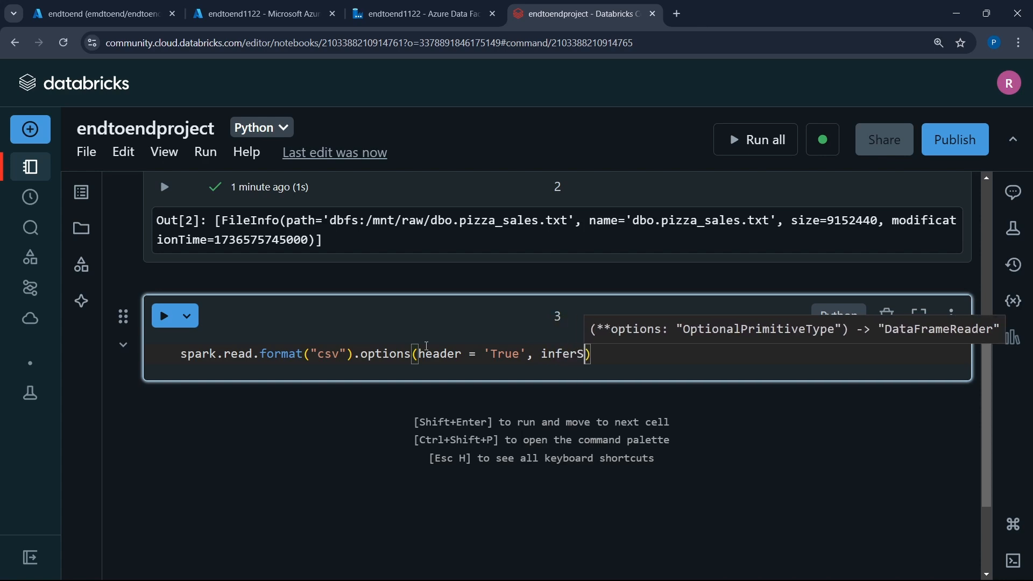
pyautogui.write('a')
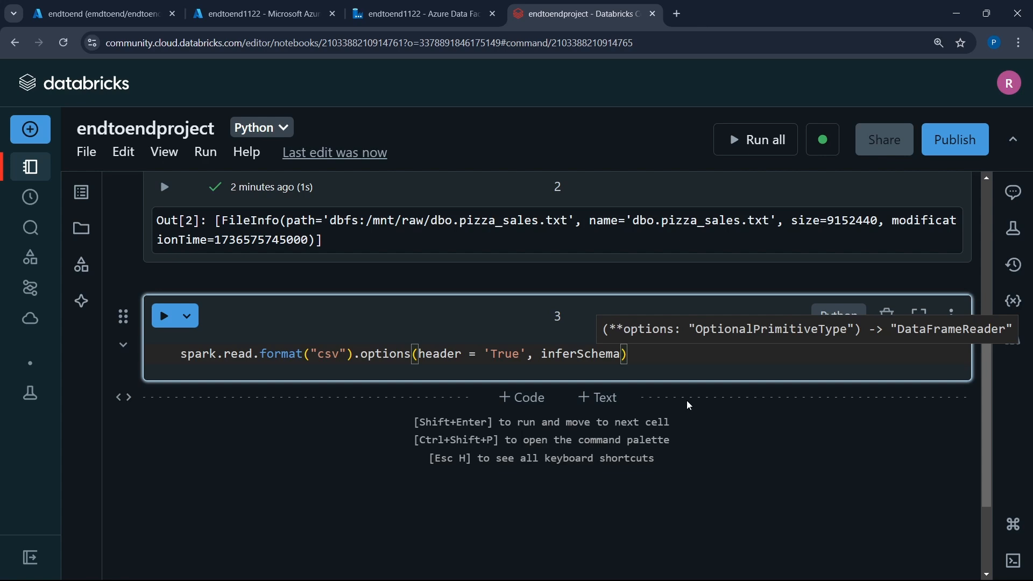
# - Add inferSchema='True' as a second argument in the read statement's options call
pyautogui.write("='True'")
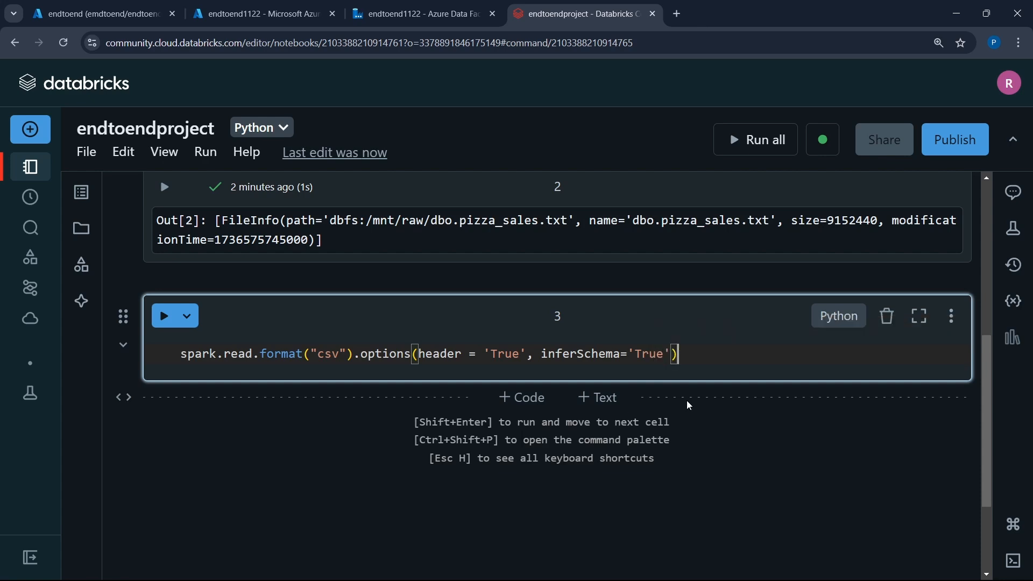
pyautogui.write(').load(')
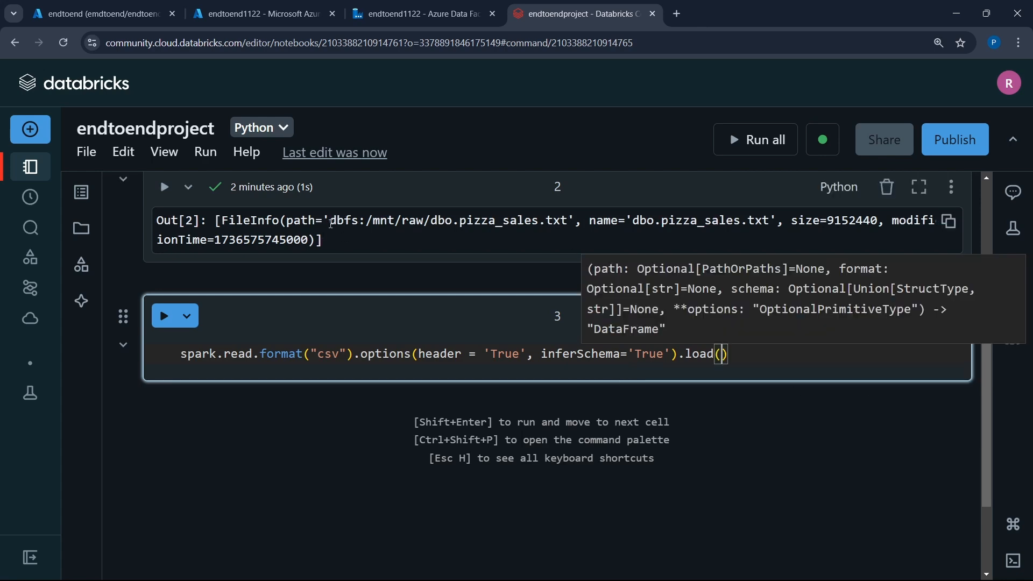
# - Complete the read with .load('dbfs:/mnt/raw/dbo.pizza_sales.txt'), reusing the path from the file listing, and run the cell
pyautogui.moveTo(331, 223); pyautogui.dragTo(566, 225)
pyautogui.hotkey('ctrl', 'c')
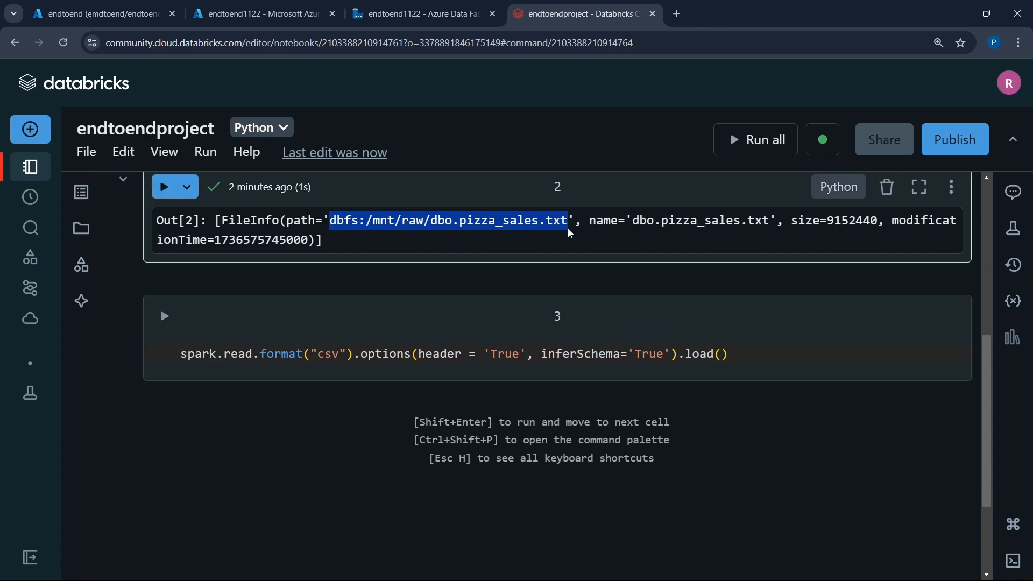
pyautogui.click(724, 357)
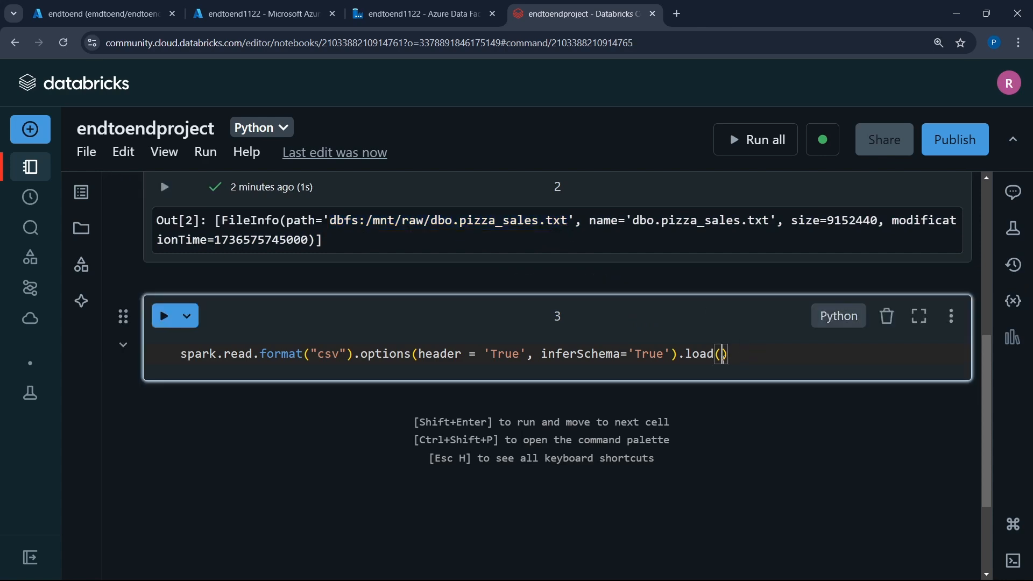
pyautogui.write("'")
pyautogui.hotkey('ctrl', 'v')
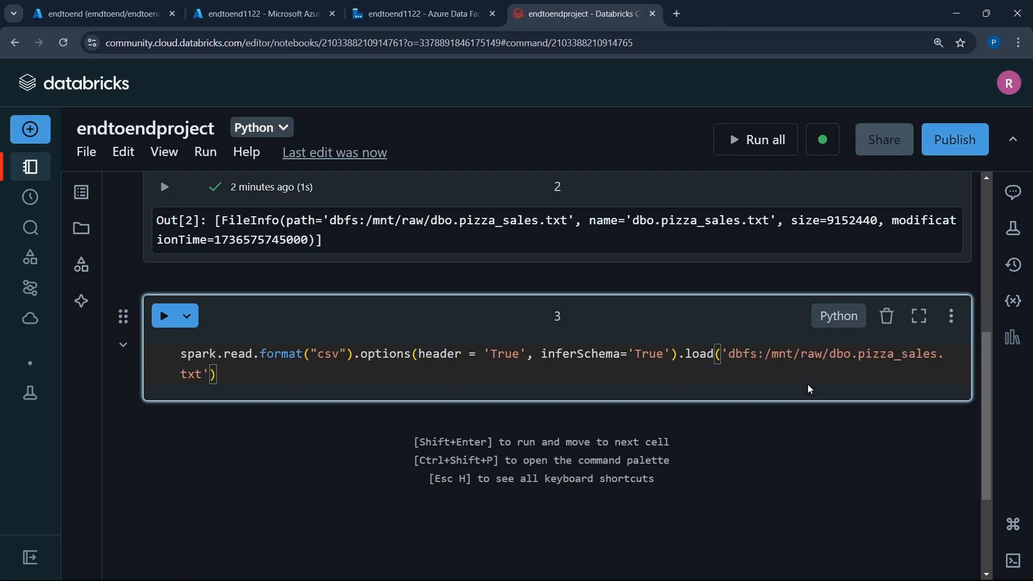
pyautogui.hotkey('shift', 'Return')
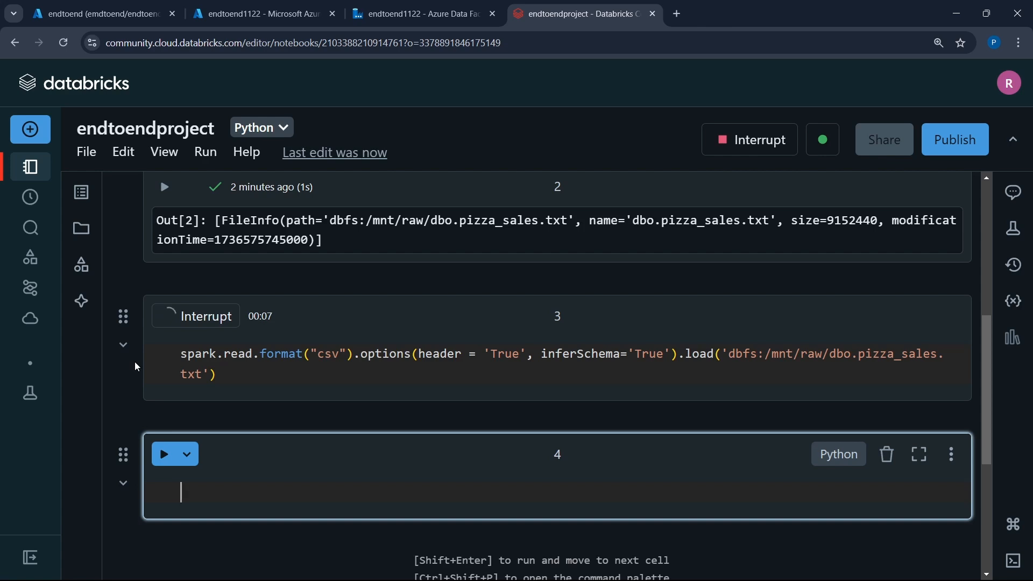
pyautogui.write('M')
pyautogui.press('BackSpace')
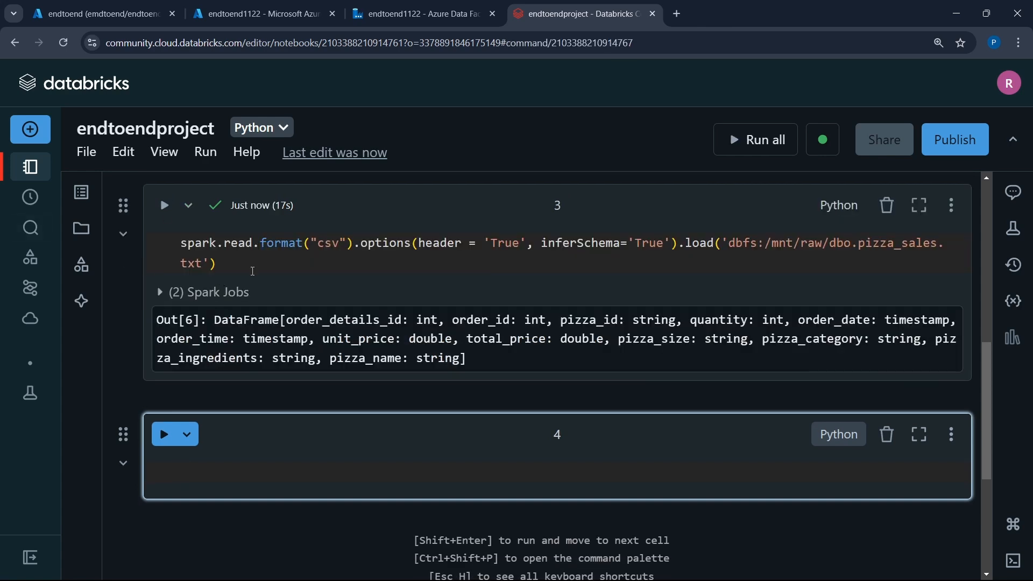
# - Assign the Spark read statement in cell 3 to the variable df and rerun the cell
pyautogui.click(183, 253)
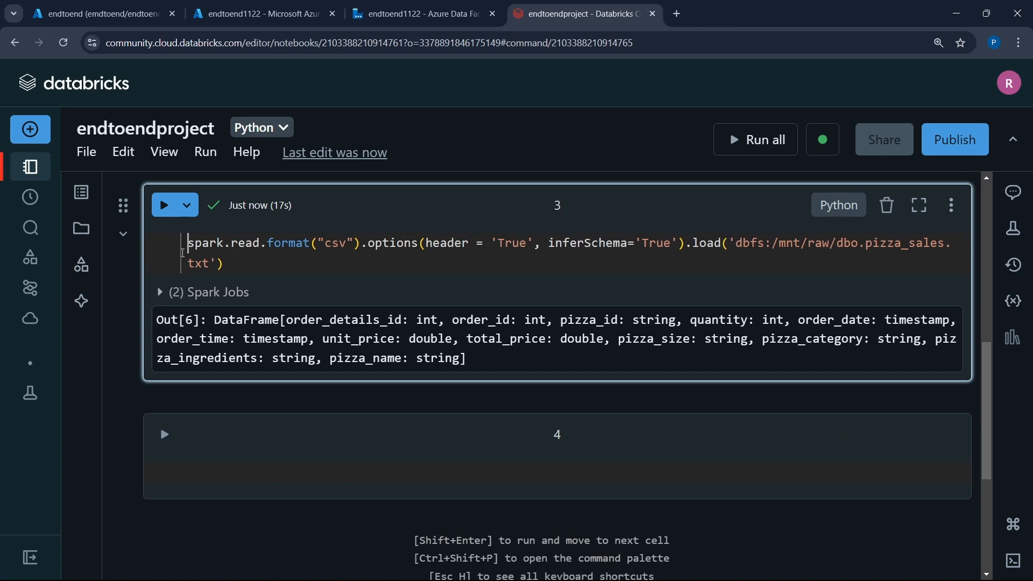
pyautogui.write('df =')
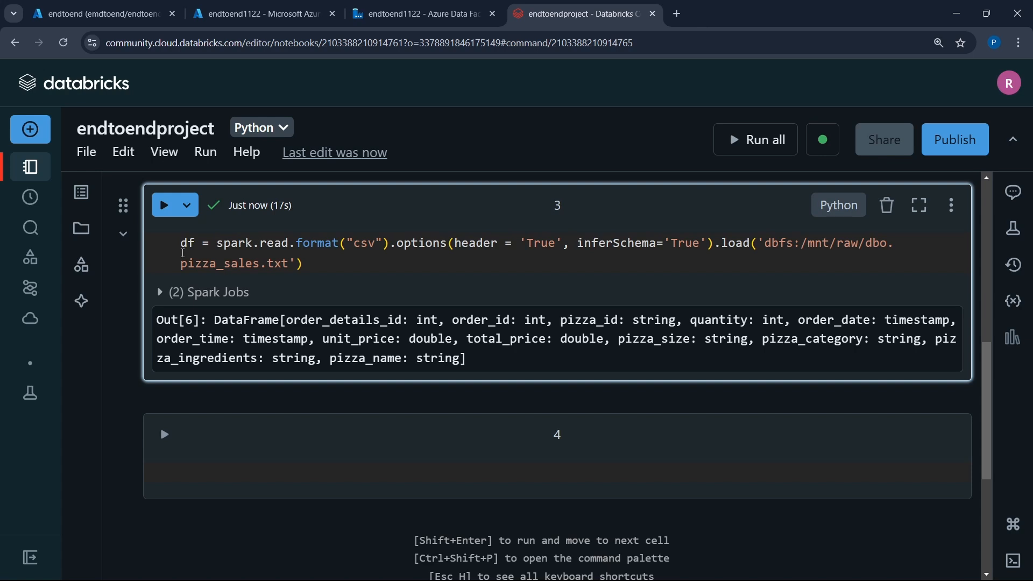
pyautogui.hotkey('shift', 'Return')
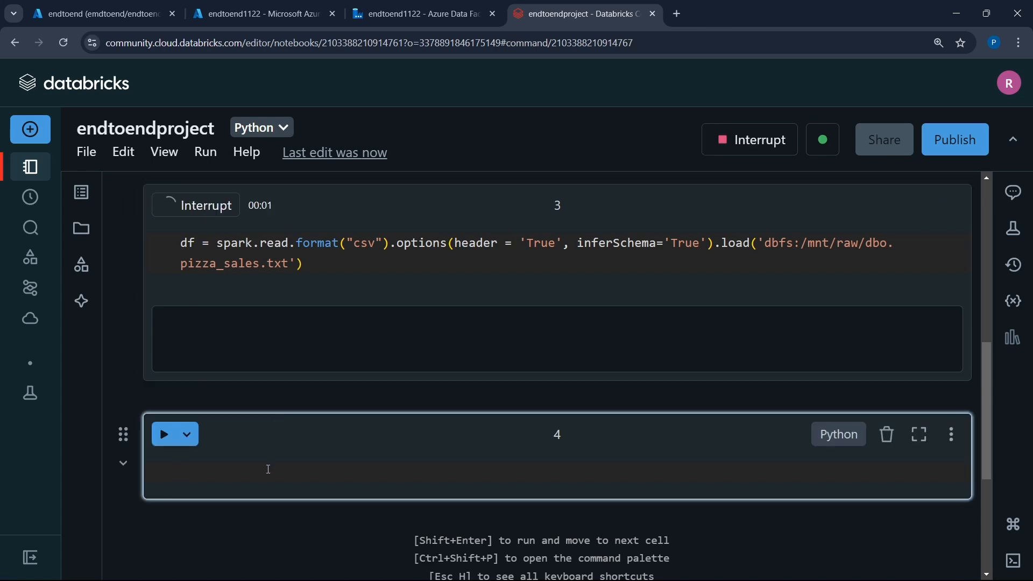
# - Write display(df) in cell 4, expand the read cell's Spark Jobs list, and run cell 4
pyautogui.write('display(df)')
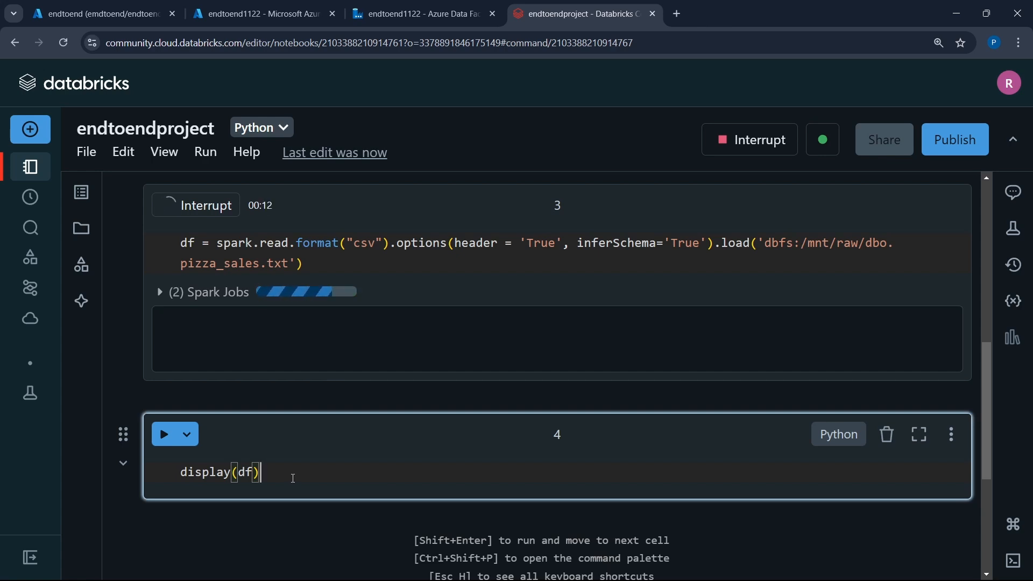
pyautogui.click(160, 293)
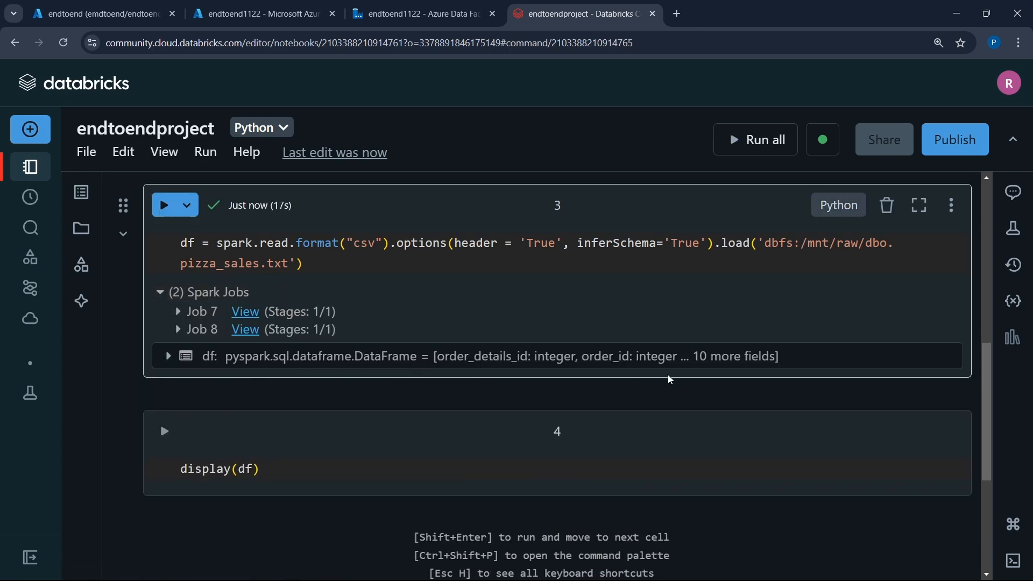
pyautogui.click(316, 479)
pyautogui.hotkey('shift', 'Return')
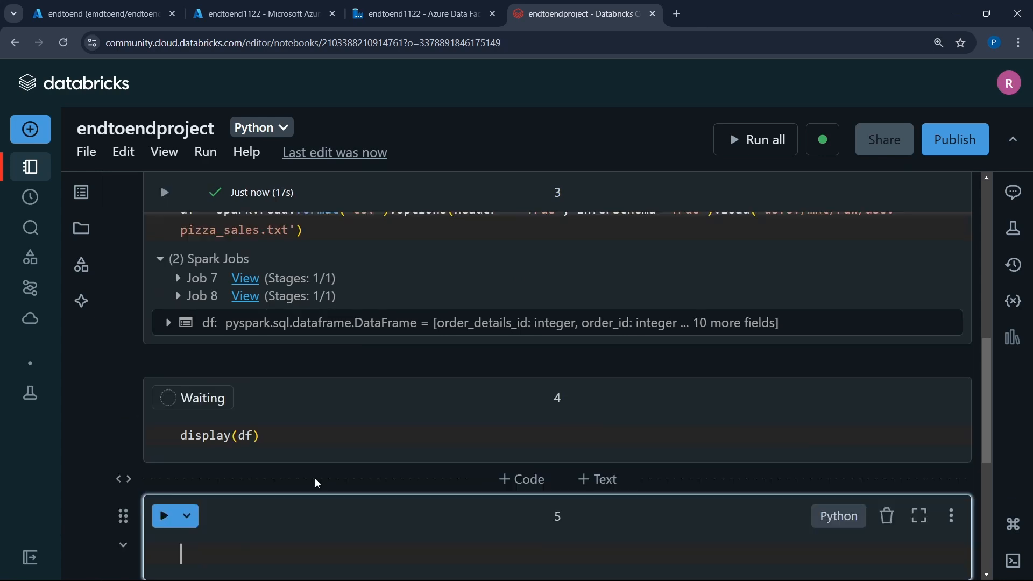
# - Examine the columns and rows of the displayed pizza sales table from order_details_id through pizza_name
pyautogui.scroll(-2, 183, 449)
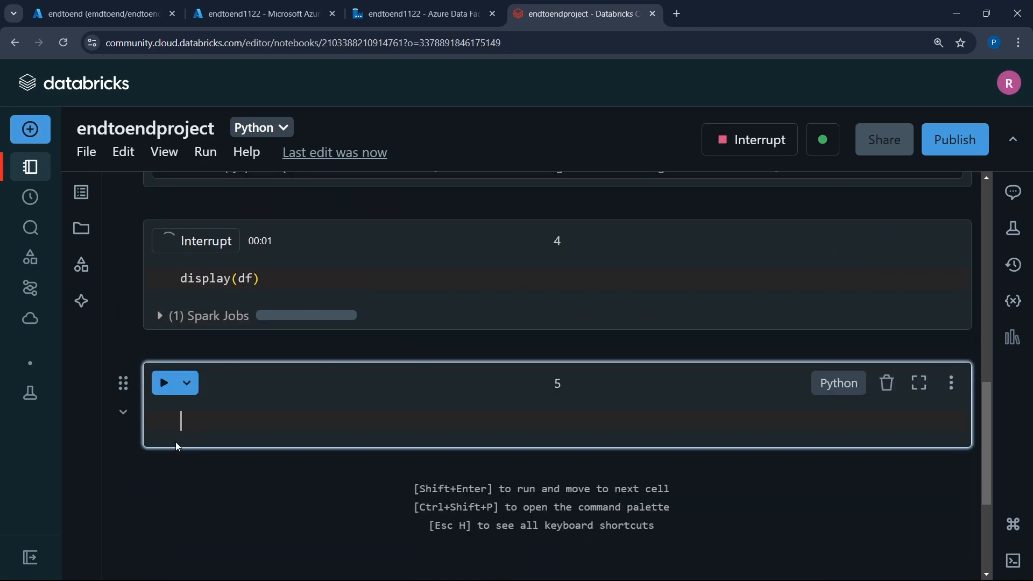
pyautogui.scroll(3, 132, 295)
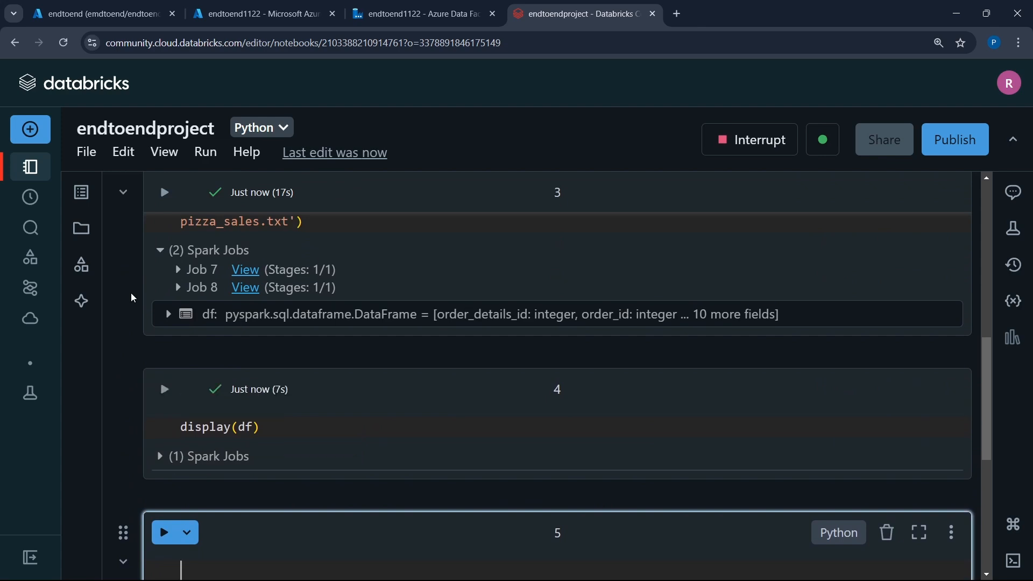
pyautogui.scroll(3, 318, 308)
pyautogui.scroll(1, 318, 308)
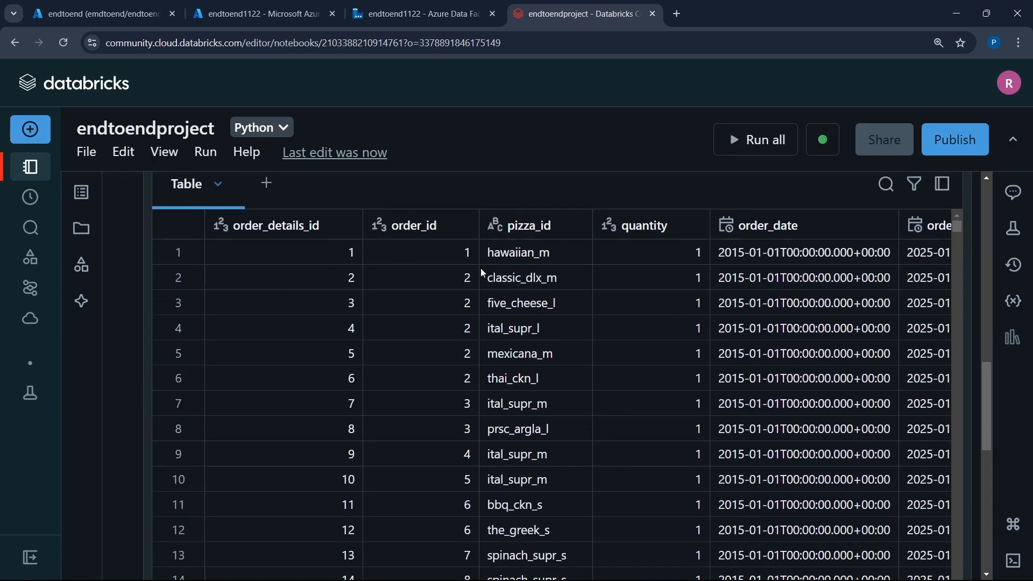
pyautogui.hscroll(3, 480, 268)
pyautogui.hscroll(-3, 480, 267)
pyautogui.hscroll(1, 480, 268)
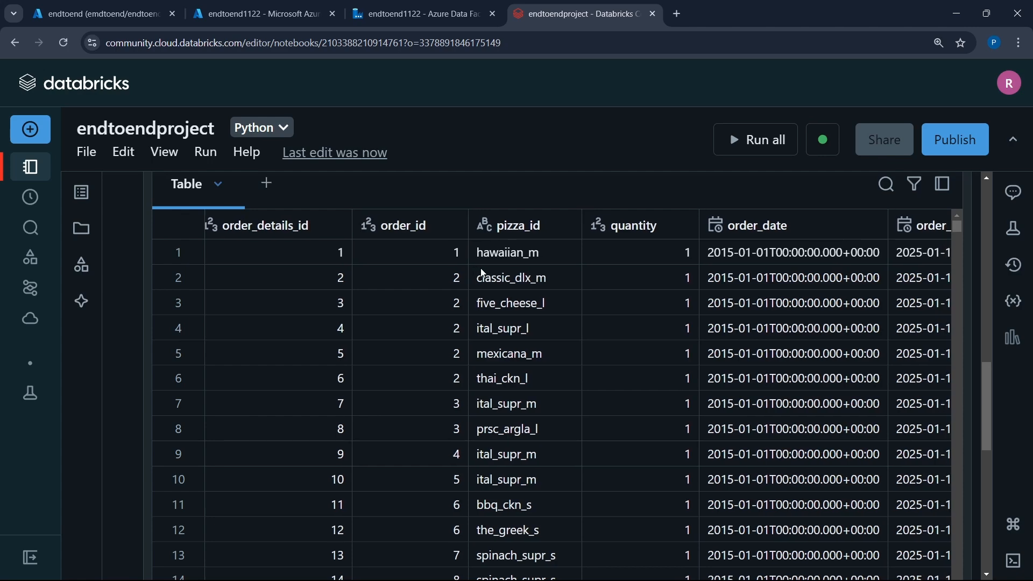
pyautogui.hscroll(3, 481, 269)
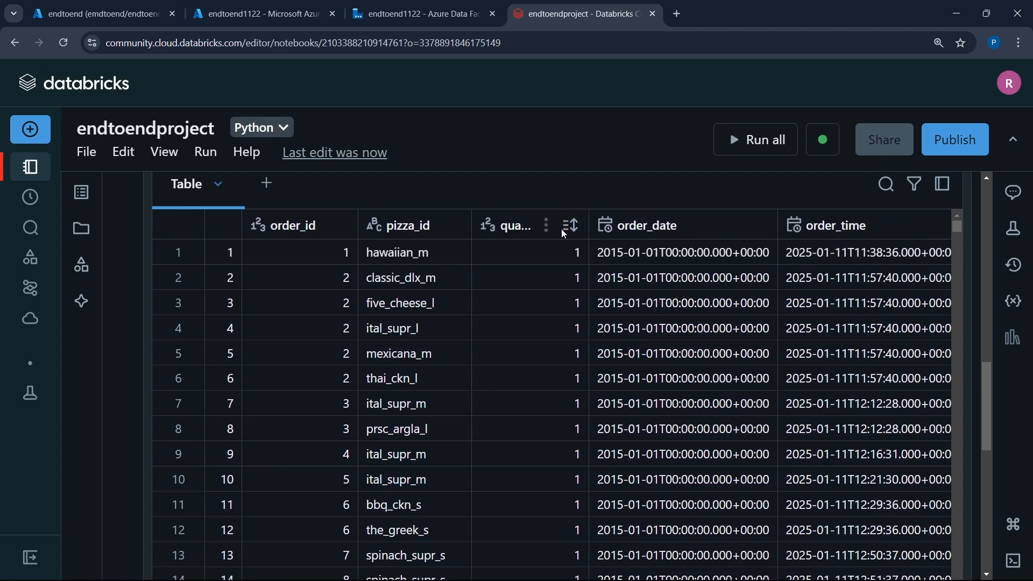
pyautogui.hscroll(10, 718, 261)
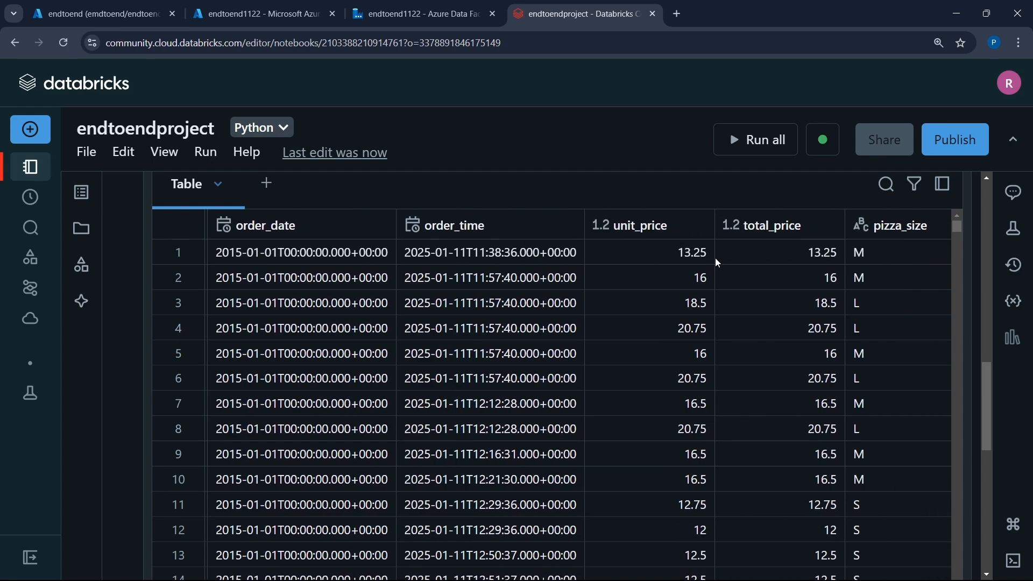
pyautogui.hscroll(10, 716, 258)
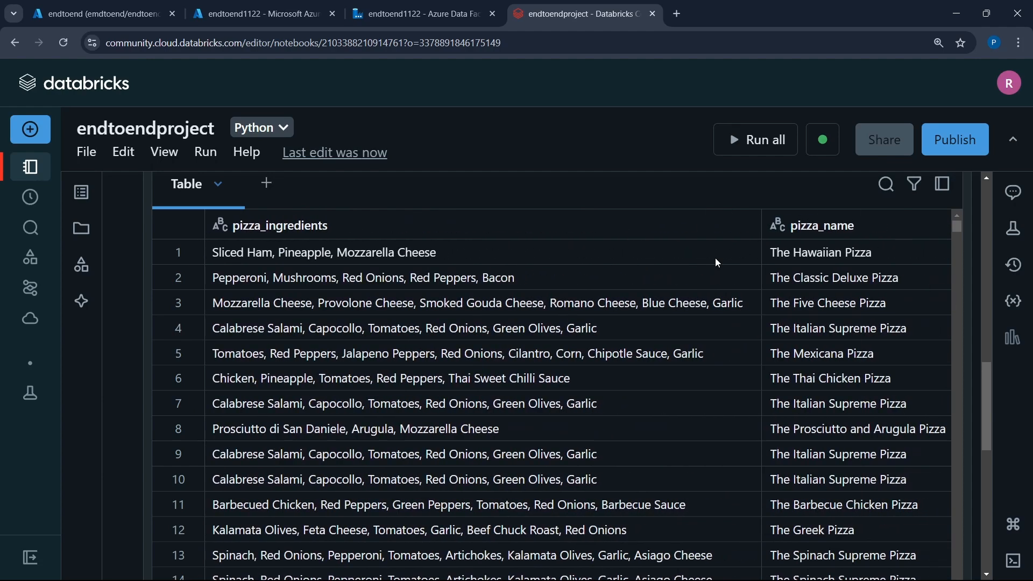
pyautogui.hscroll(-5, 715, 258)
pyautogui.hscroll(-5, 718, 262)
pyautogui.click(31, 318)
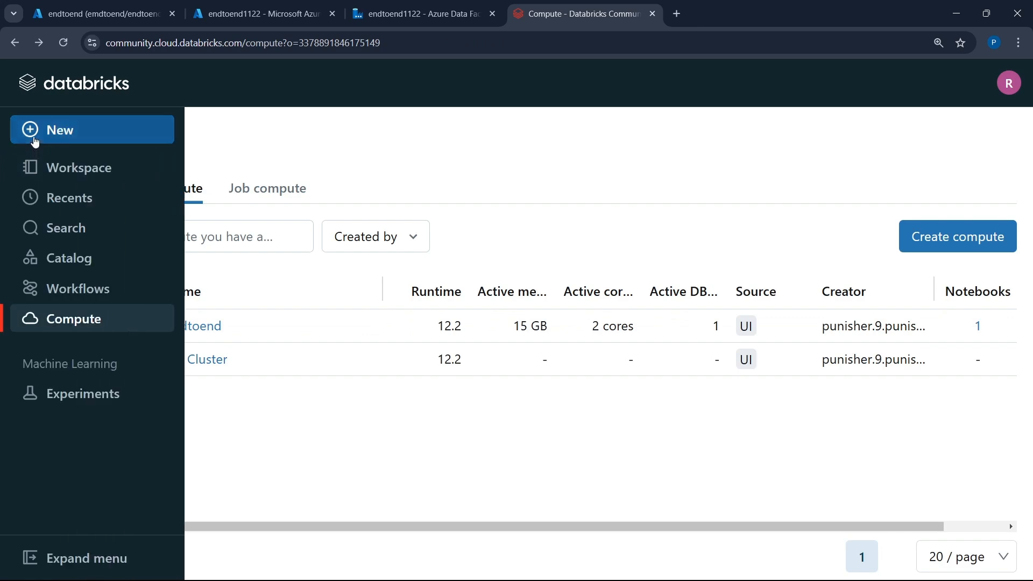
pyautogui.hscroll(2, 487, 282)
pyautogui.hotkey('alt', 'Right')
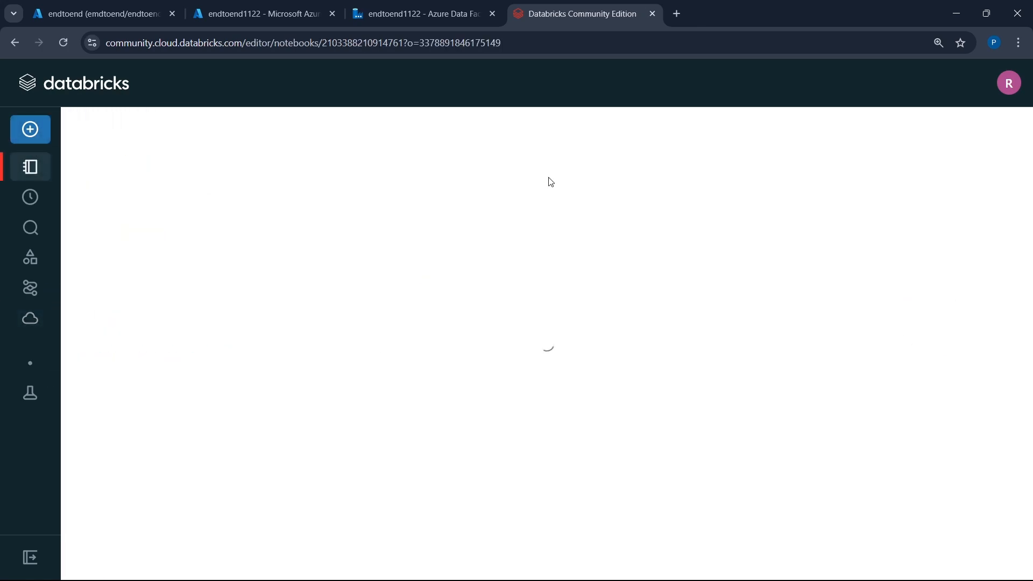
# - Write df.createOrReplaceTempView("pizza_sales_analysis") in cell 5 and run it to register the DataFrame as a temporary view
pyautogui.scroll(-15, 558, 284)
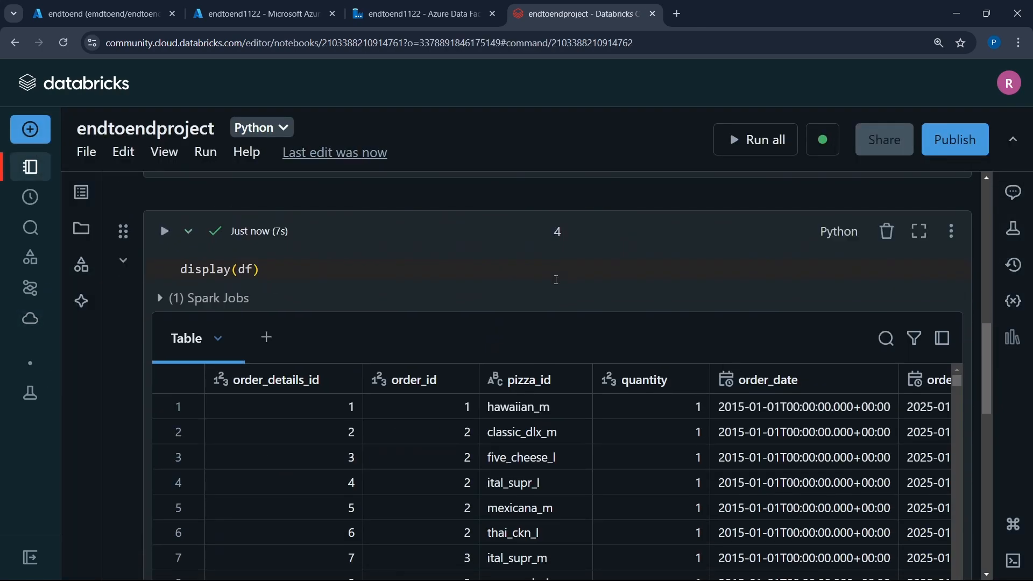
pyautogui.scroll(-2, 388, 496)
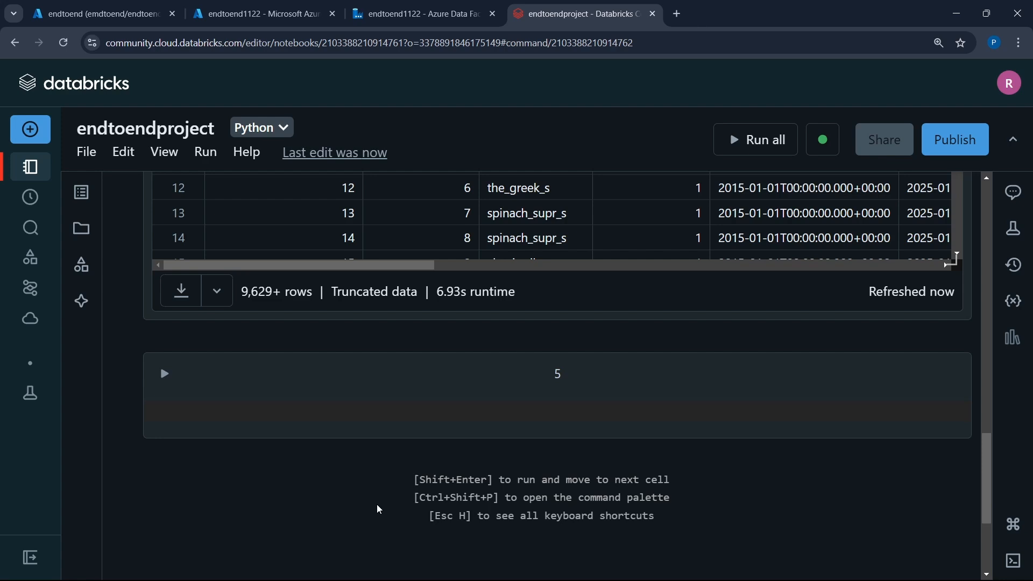
pyautogui.click(411, 417)
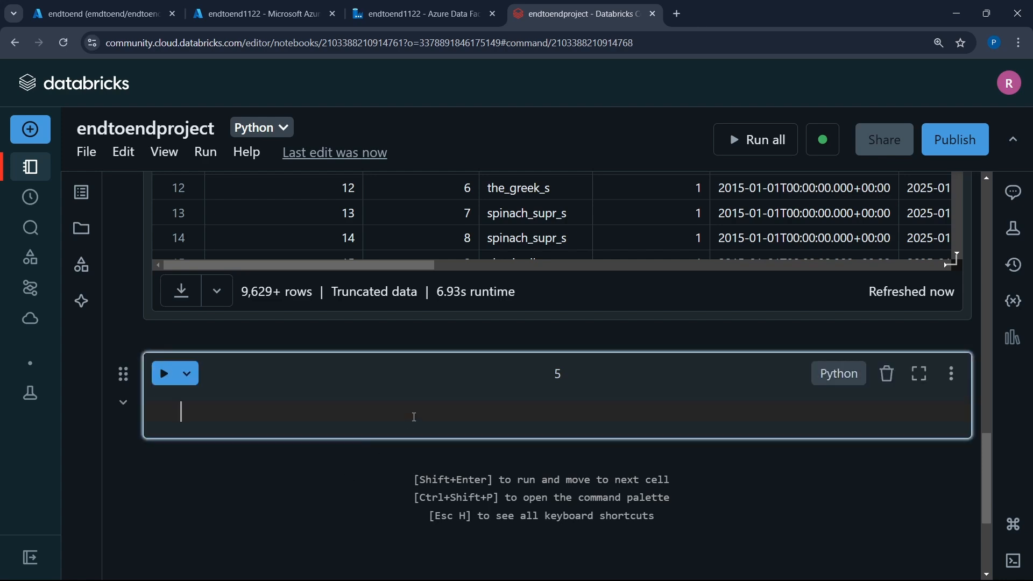
pyautogui.scroll(-1, 414, 418)
pyautogui.write('d')
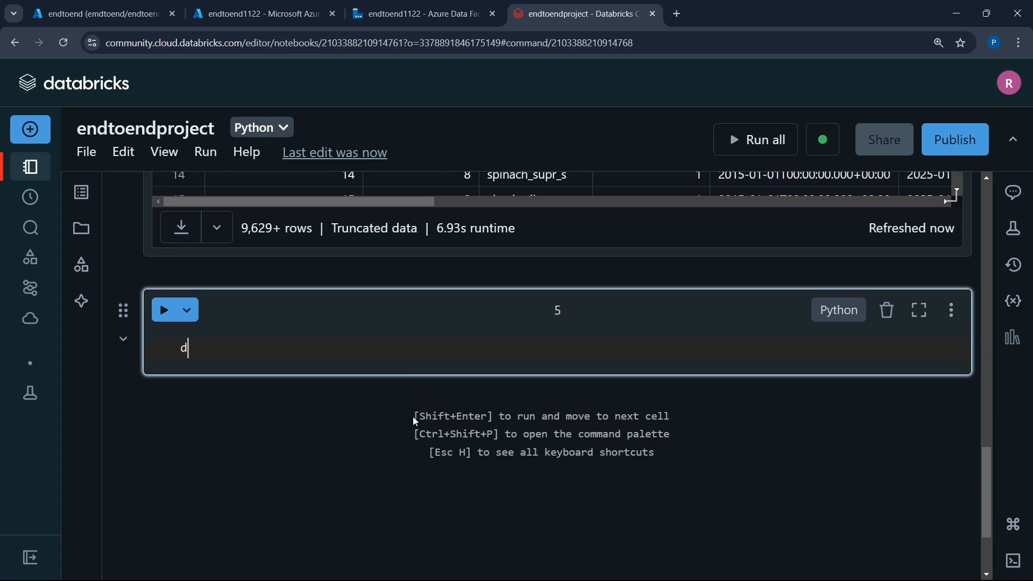
pyautogui.write('f.create')
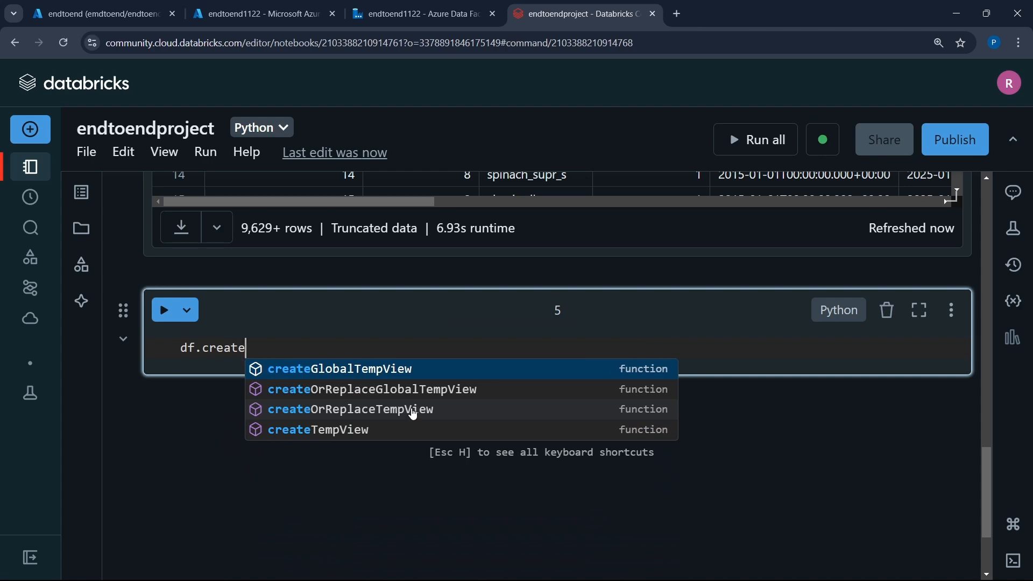
pyautogui.click(415, 410)
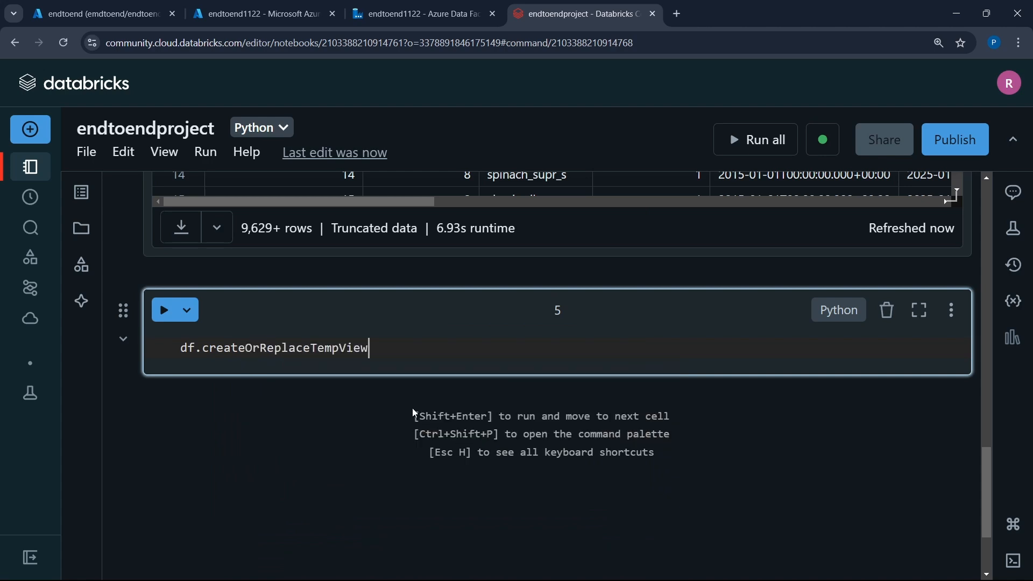
pyautogui.write('("')
pyautogui.write('pizza_s')
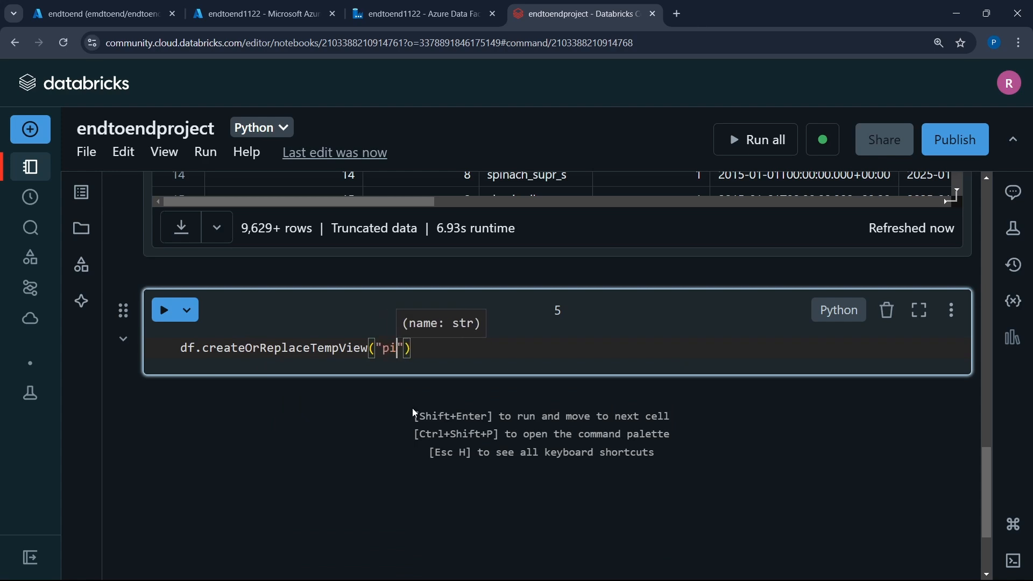
pyautogui.write('ales_')
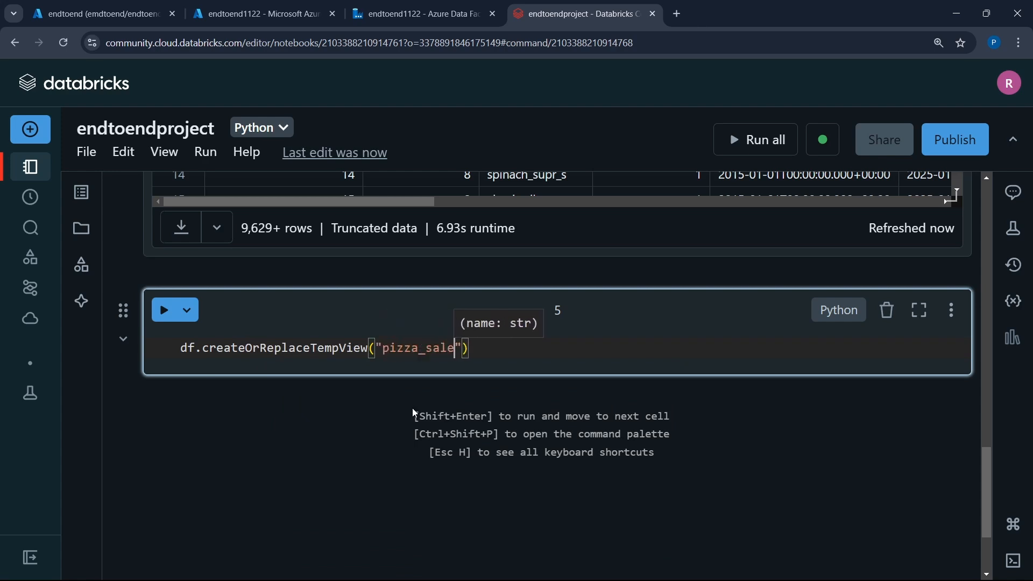
pyautogui.write('analysis')
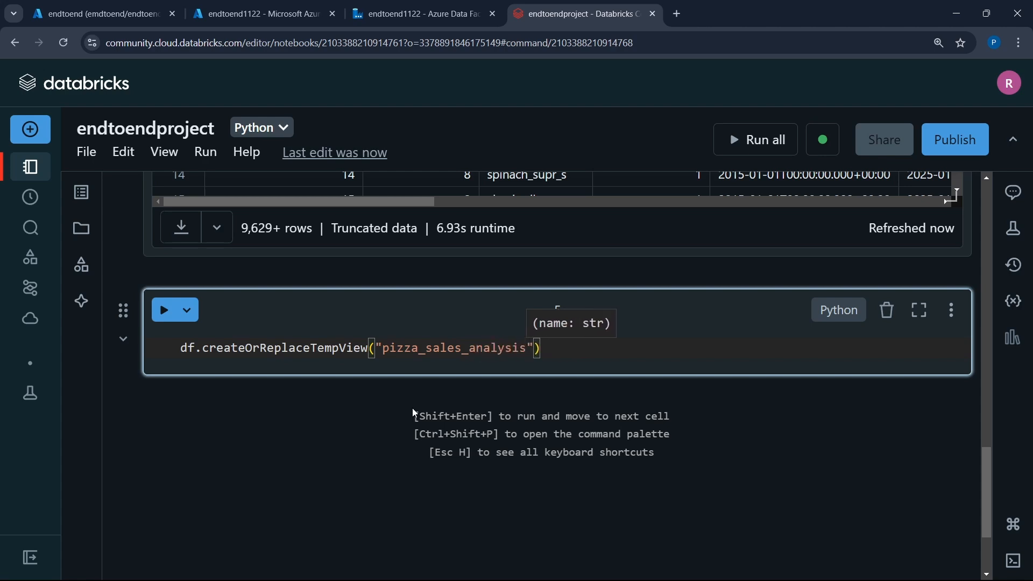
pyautogui.hotkey('shift', 'Return')
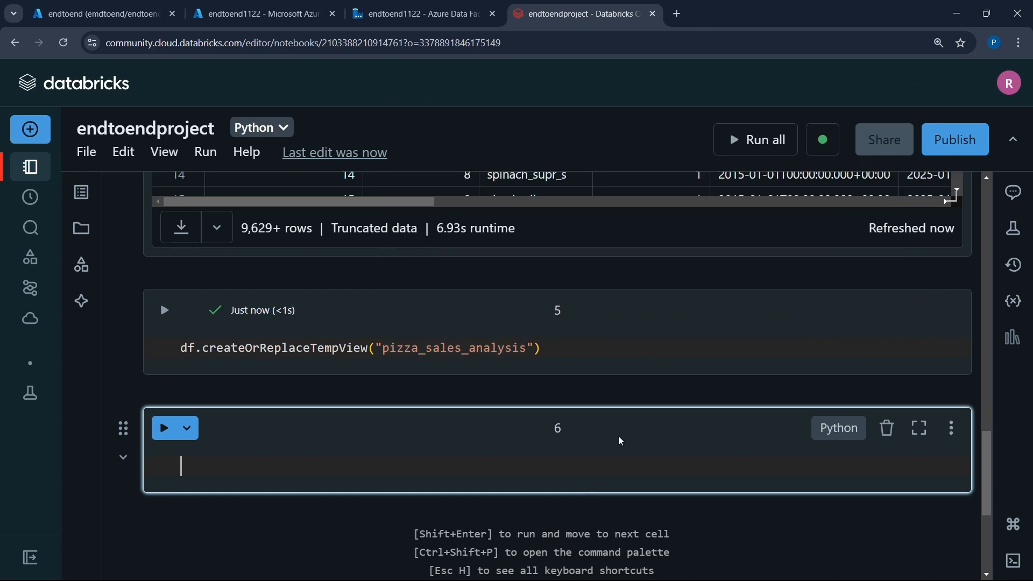
# - Make cell 6 a SQL cell with %sql and begin the query with select * from
pyautogui.scroll(-3, 458, 461)
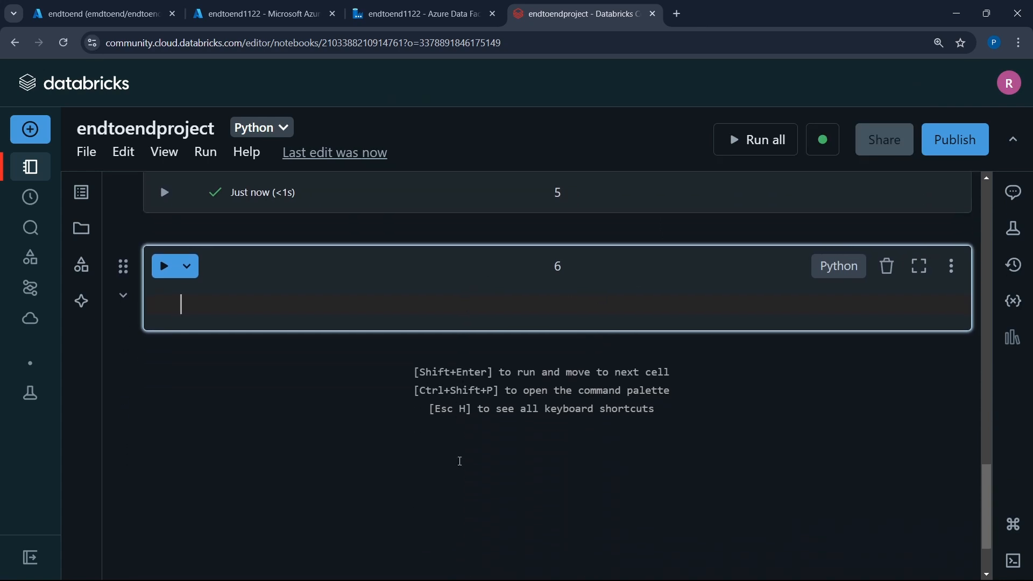
pyautogui.scroll(-1, 460, 462)
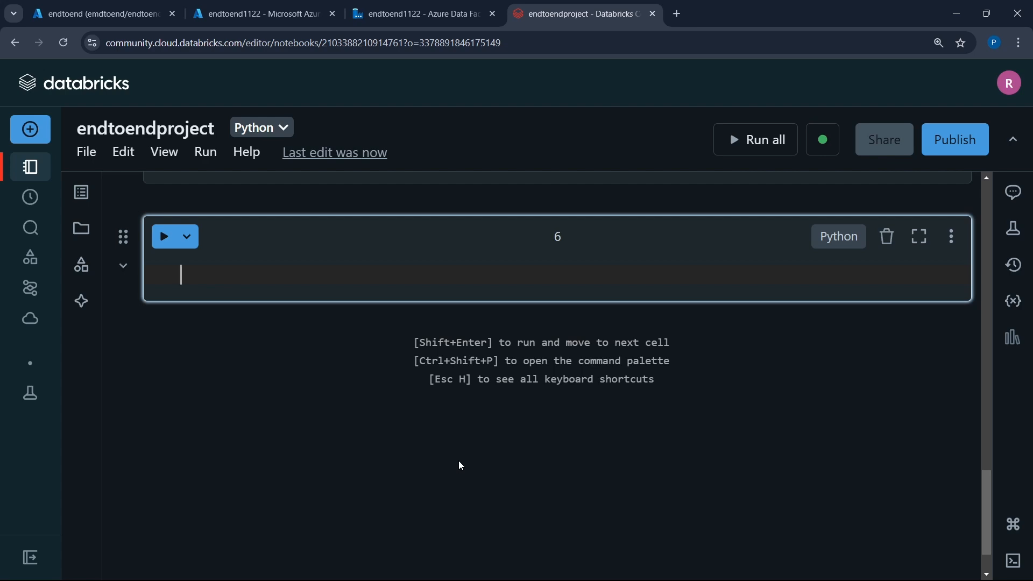
pyautogui.write('%sql')
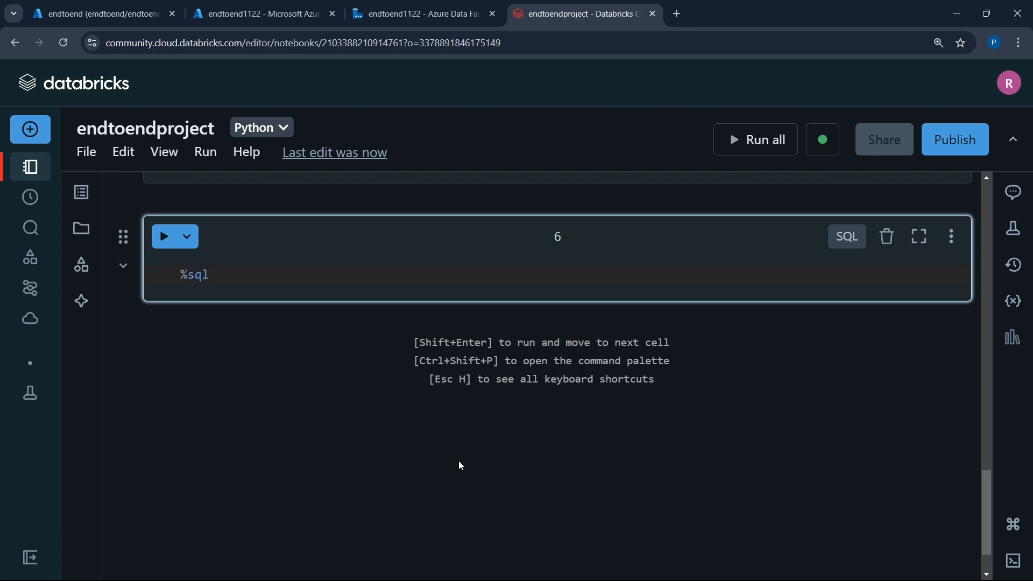
pyautogui.press('Return')
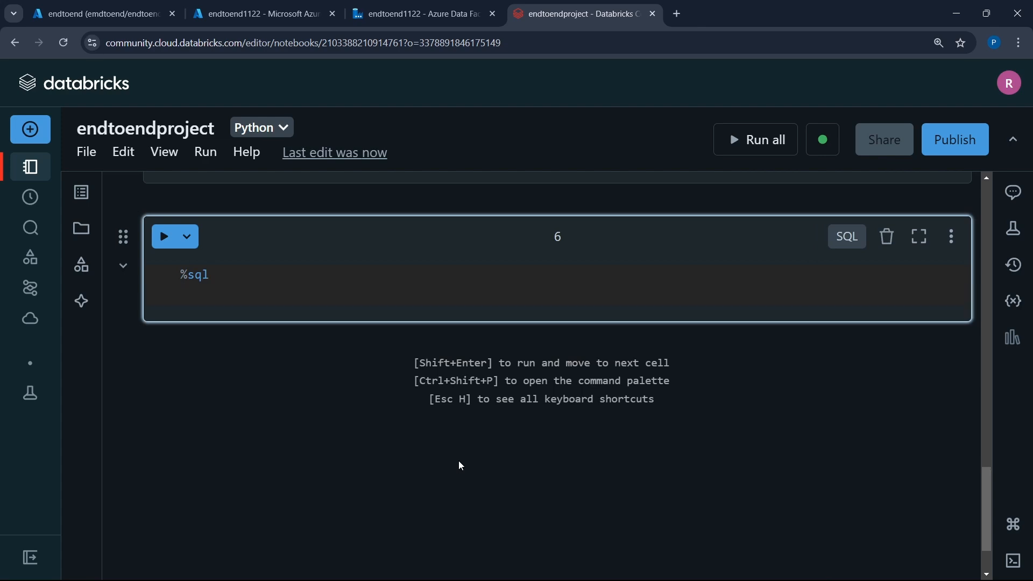
pyautogui.write('select *')
pyautogui.write(' frim')
pyautogui.press('BackSpace')
pyautogui.press('BackSpace')
pyautogui.press('BackSpace')
pyautogui.write('om')
# - Complete the cell 6 query with the view name pizza_sales_analysis, copied from cell 5, and run it
pyautogui.scroll(2, 462, 466)
pyautogui.moveTo(385, 266); pyautogui.dragTo(527, 268)
pyautogui.hotkey('ctrl', 'c')
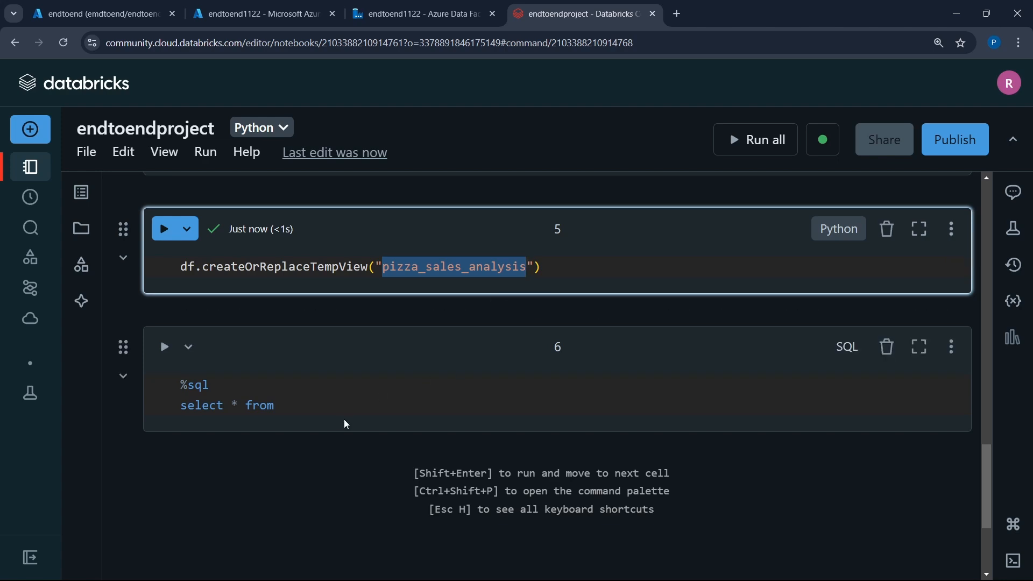
pyautogui.click(352, 408)
pyautogui.hotkey('ctrl', 'v')
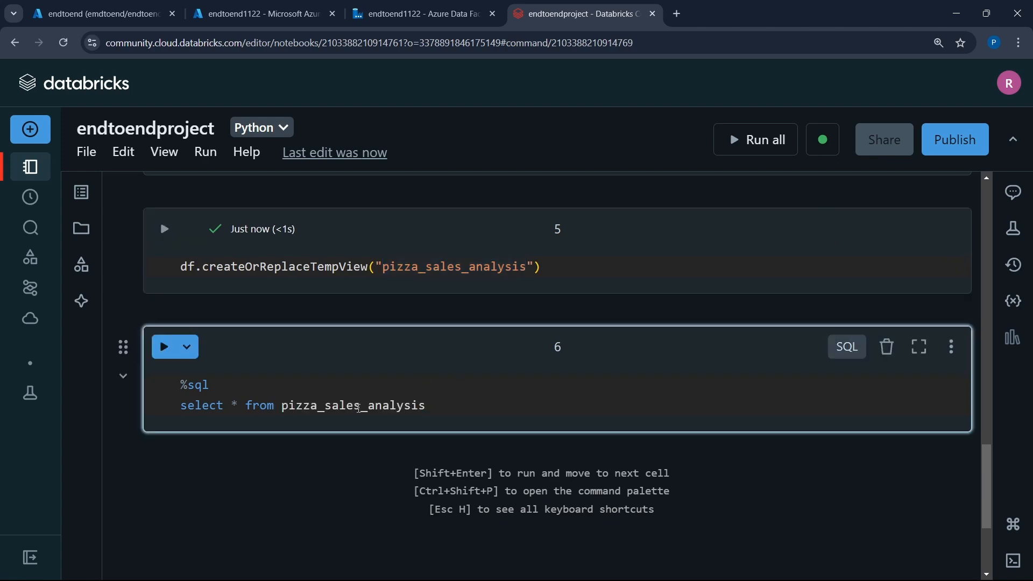
pyautogui.hotkey('shift', 'Return')
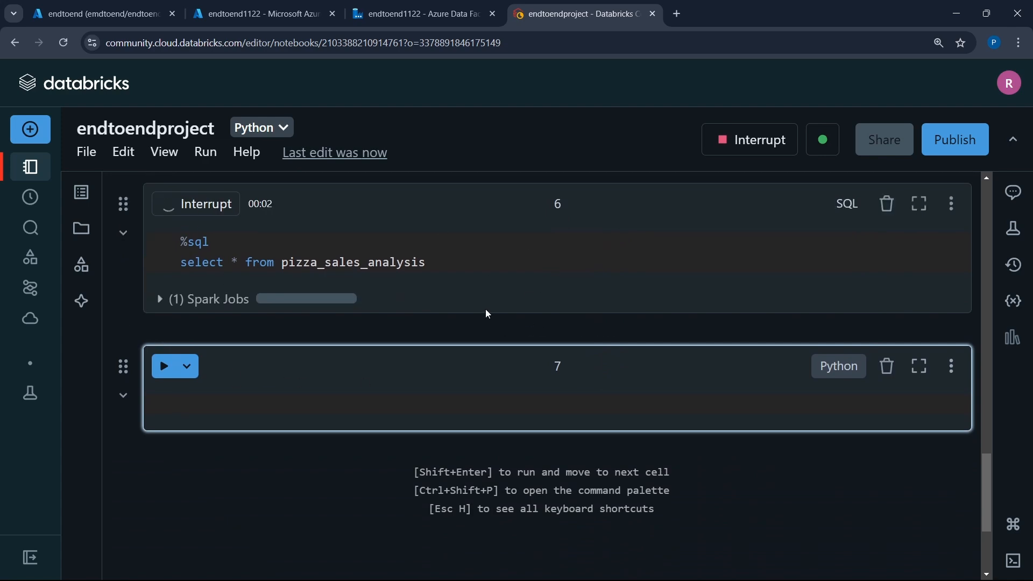
# - Examine the columns and rows returned by the pizza_sales_analysis query under cell 6
pyautogui.scroll(3, 487, 314)
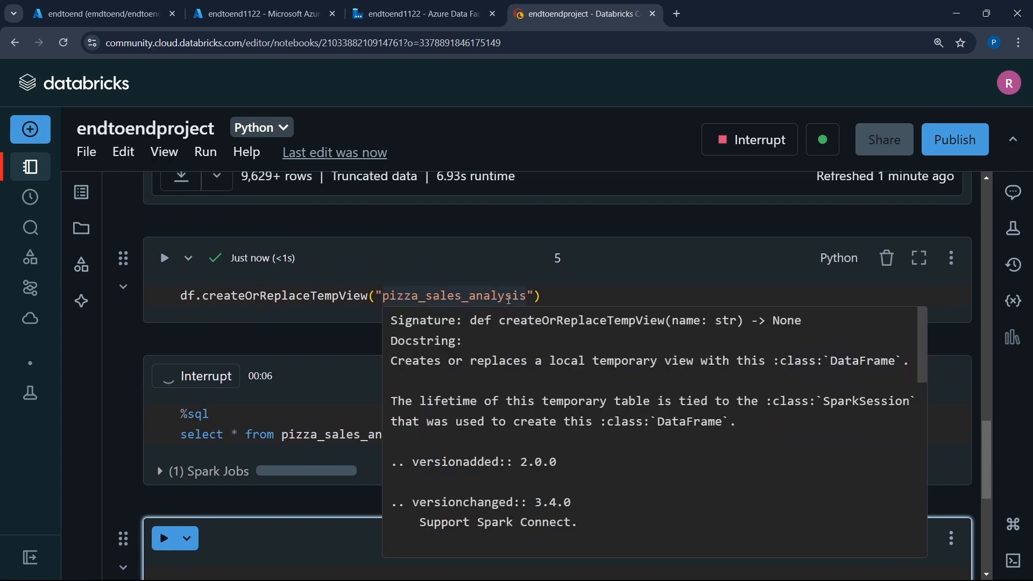
pyautogui.scroll(-2, 430, 301)
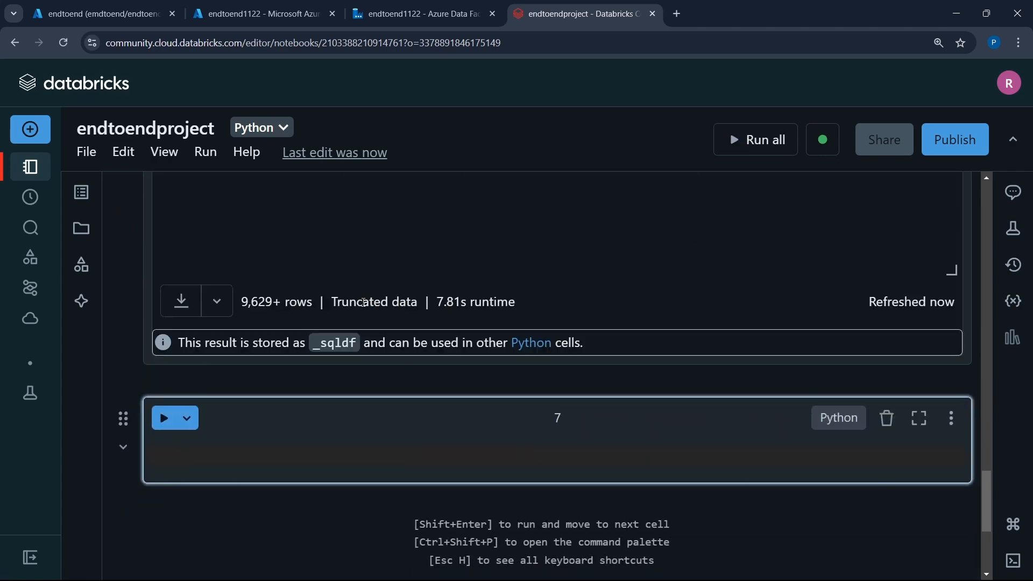
pyautogui.scroll(4, 510, 283)
pyautogui.scroll(1, 511, 282)
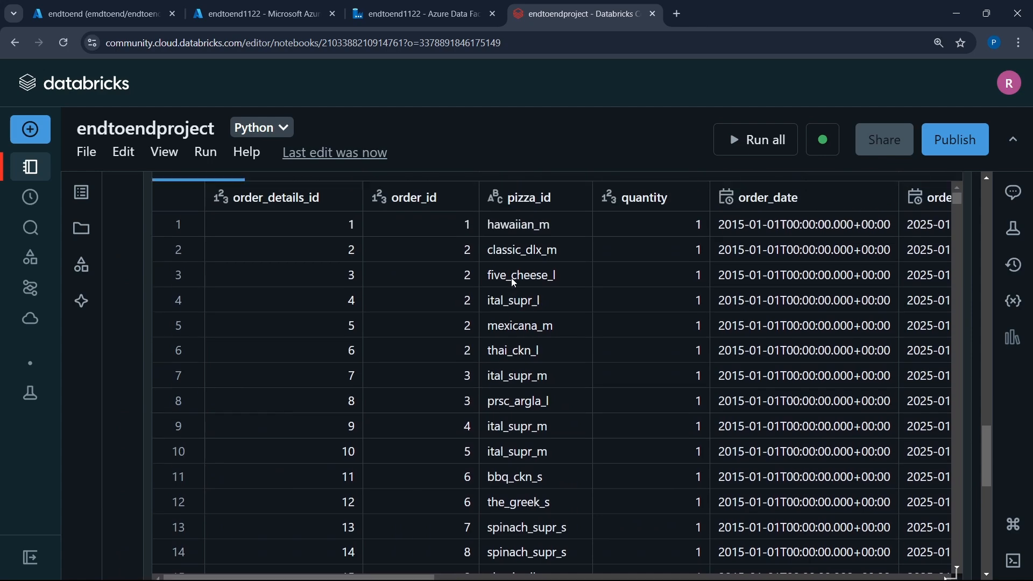
pyautogui.hscroll(6, 708, 274)
pyautogui.hscroll(-6, 708, 275)
pyautogui.scroll(3, 711, 274)
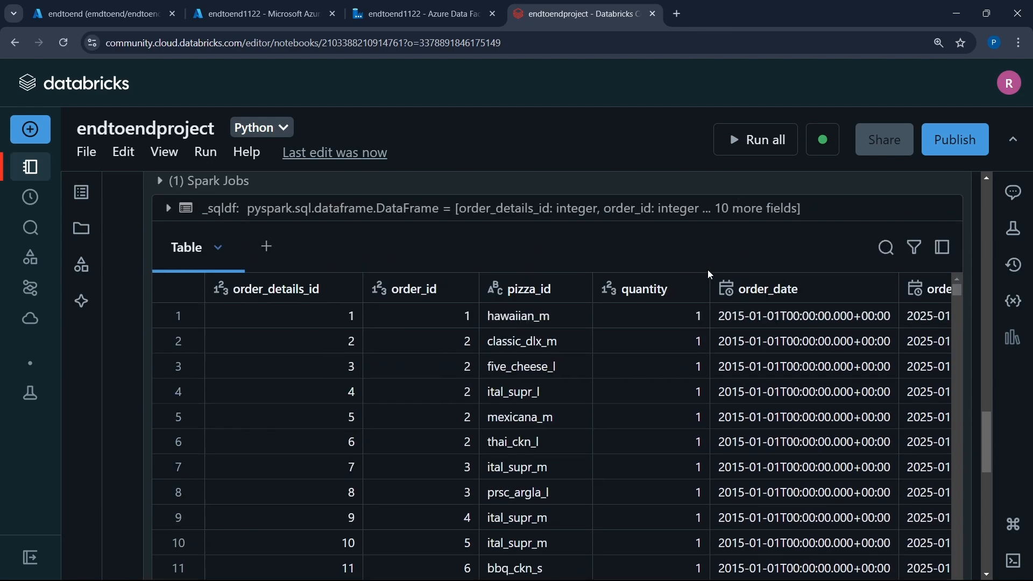
pyautogui.scroll(-3, 711, 275)
pyautogui.scroll(-6, 708, 270)
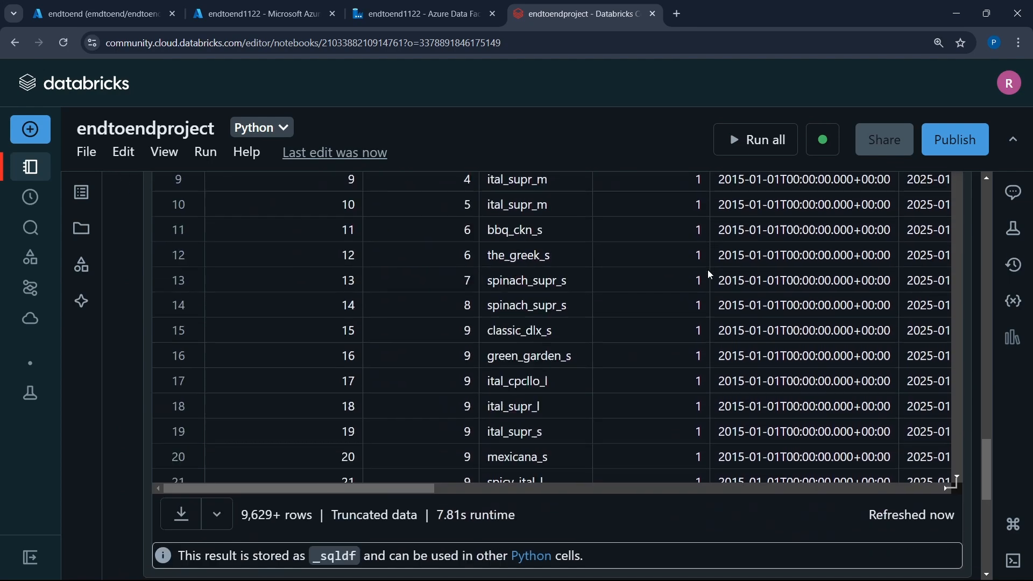
pyautogui.scroll(-4, 134, 417)
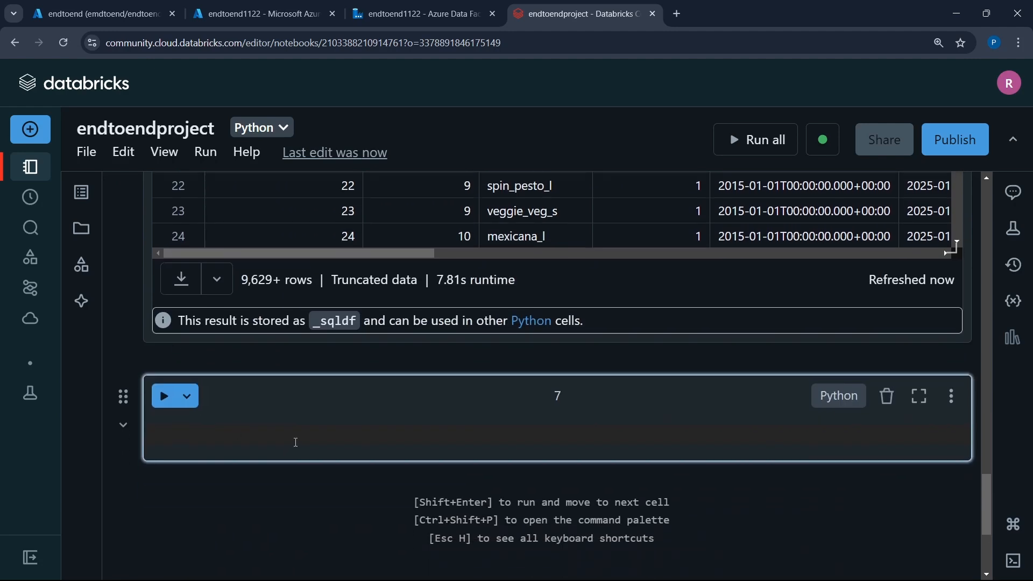
# - Make cell 7 a SQL cell with %sql and begin a select statement on the line below
pyautogui.scroll(-2, 296, 445)
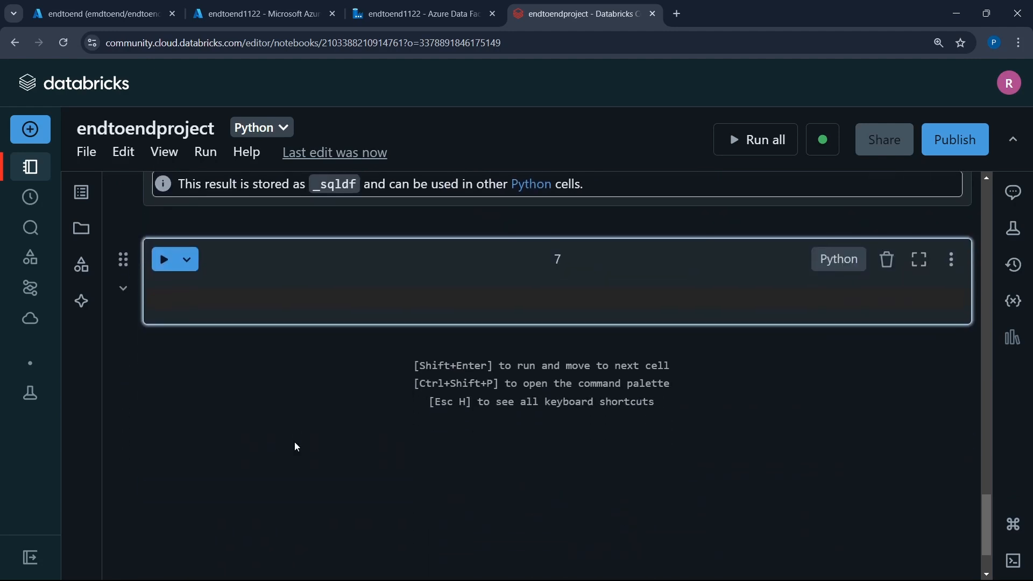
pyautogui.write('%')
pyautogui.write('sq')
pyautogui.press('BackSpace')
pyautogui.write('ql')
pyautogui.press('Return')
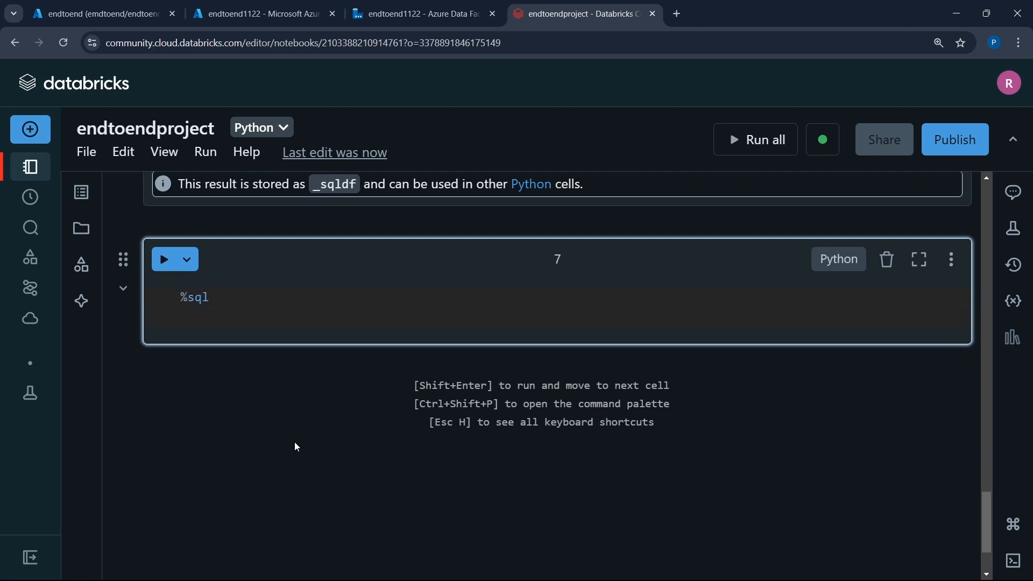
pyautogui.write('sle')
pyautogui.press('Return')
pyautogui.press('Return')
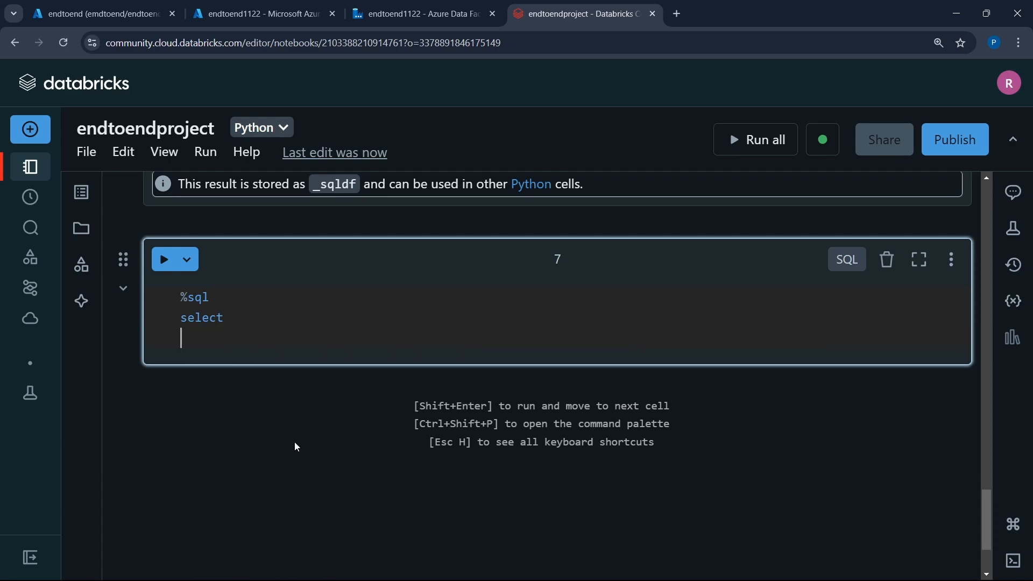
# - List order_id and quantity on separate lines under select in cell 7, using the column names in the cell 6 results
pyautogui.scroll(15, 295, 443)
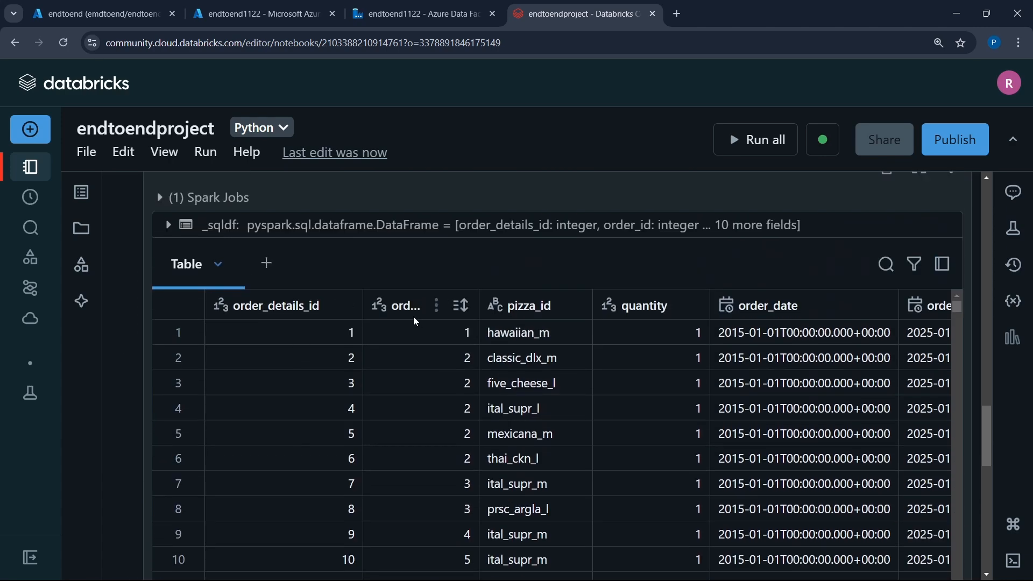
pyautogui.scroll(-10, 409, 316)
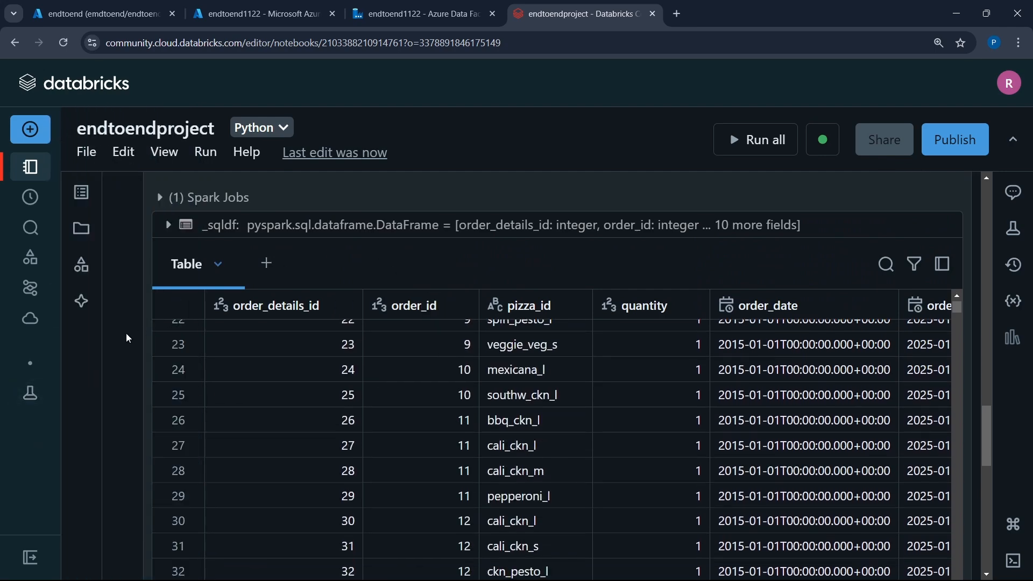
pyautogui.scroll(-8, 120, 360)
pyautogui.write('or')
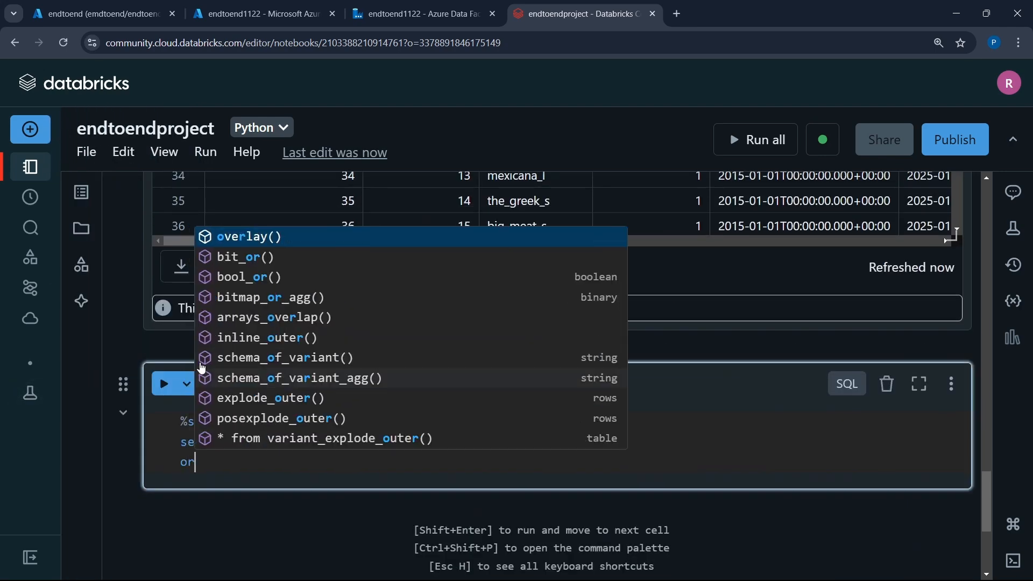
pyautogui.write('der_')
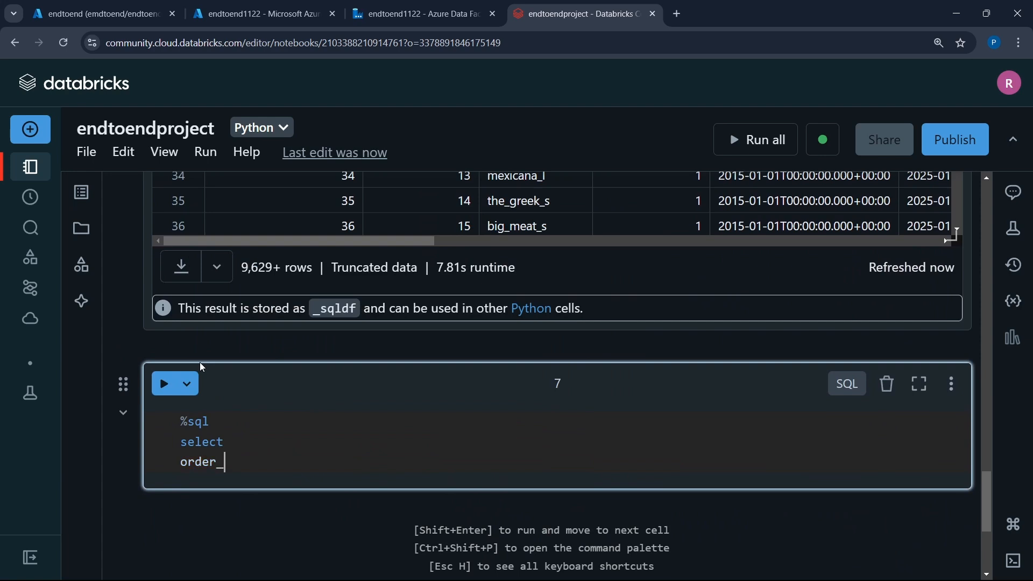
pyautogui.write('id')
pyautogui.press('Return')
pyautogui.write('qua')
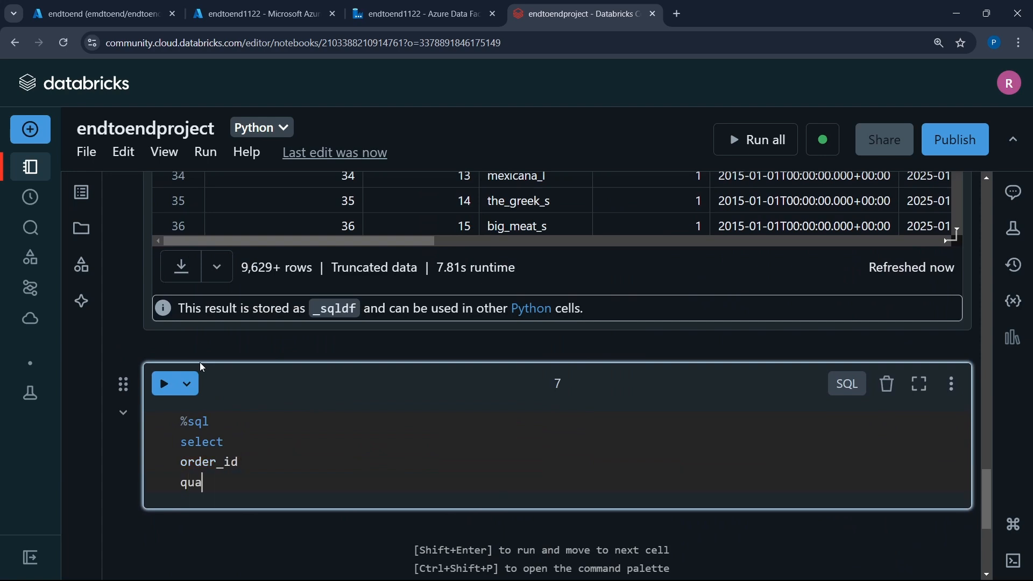
pyautogui.write('ntity')
pyautogui.press('Return')
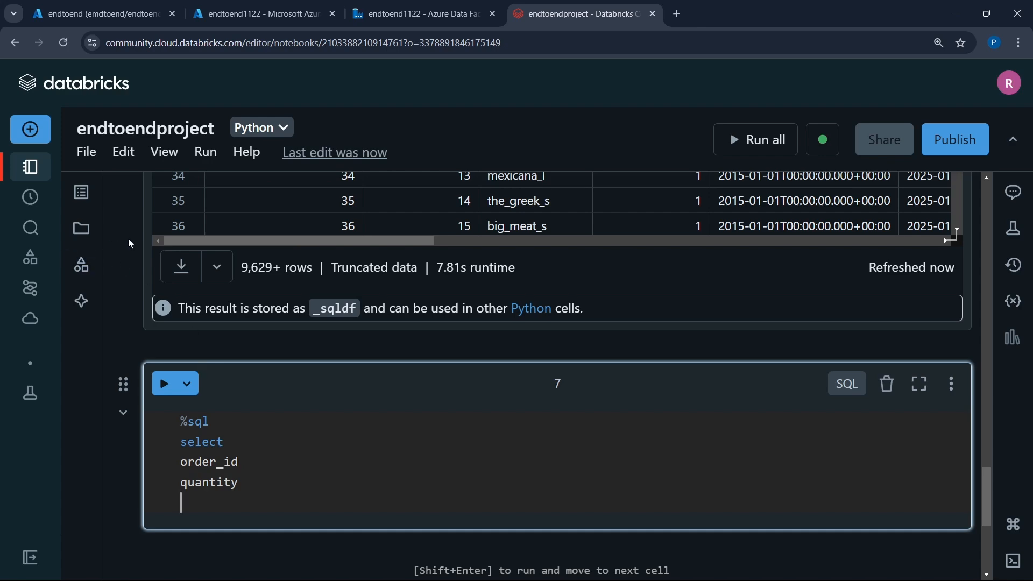
# - Check the order_date, order_time and neighbouring columns in the cell 6 results for further fields to select
pyautogui.scroll(5, 129, 240)
pyautogui.hscroll(4, 703, 323)
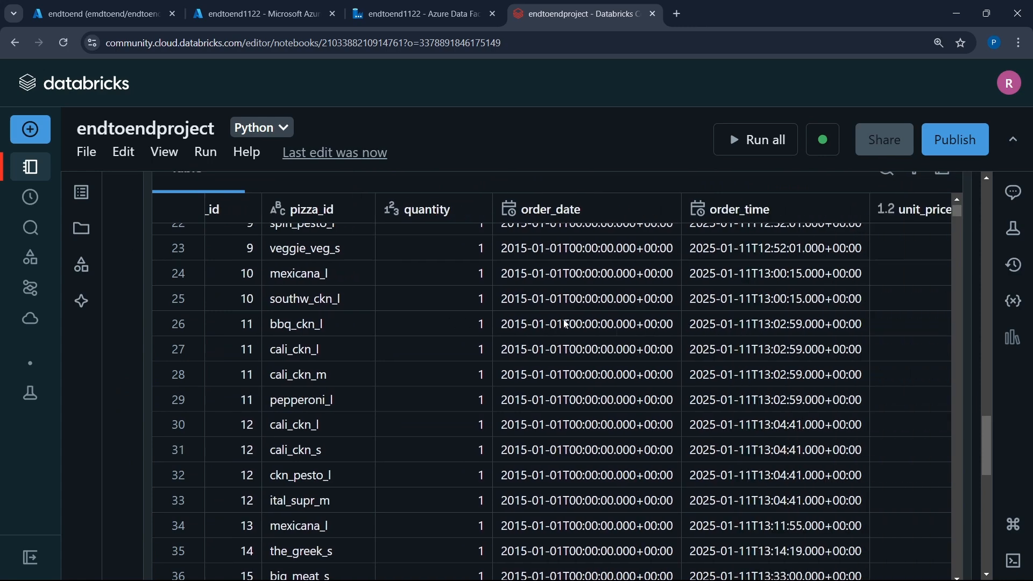
pyautogui.scroll(5, 559, 316)
pyautogui.scroll(3, 560, 317)
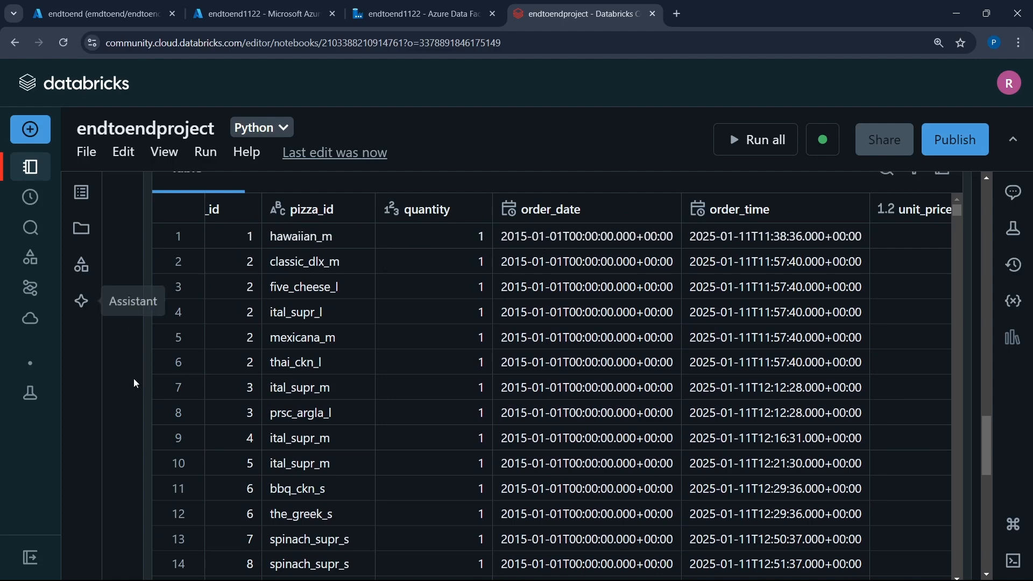
pyautogui.scroll(-5, 132, 383)
pyautogui.scroll(-1, 131, 383)
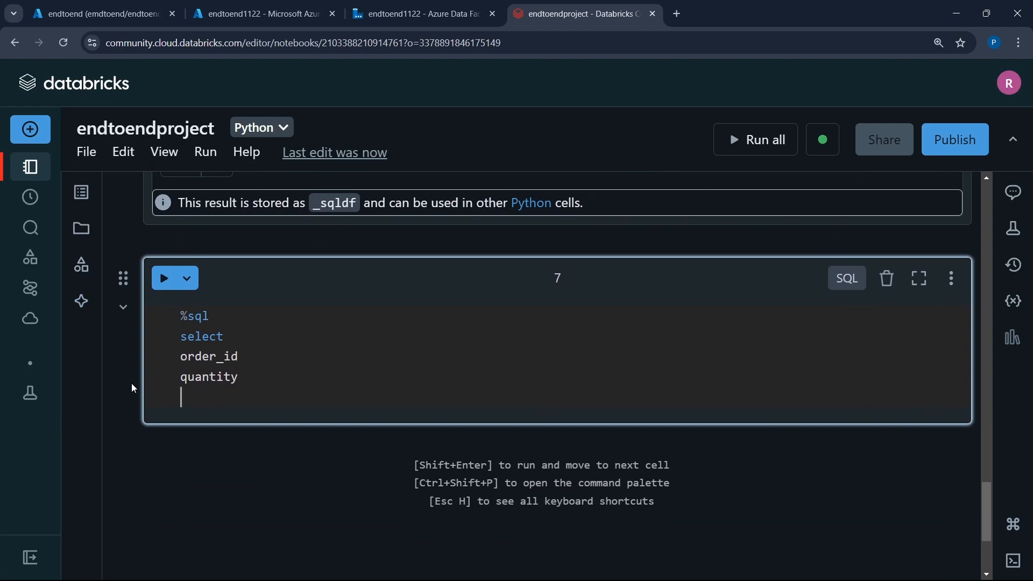
# - Add date_format(order_date, 'MMM') aliased as month_name, with a trailing comma, below quantity in the cell 7 select list
pyautogui.write('date_format(')
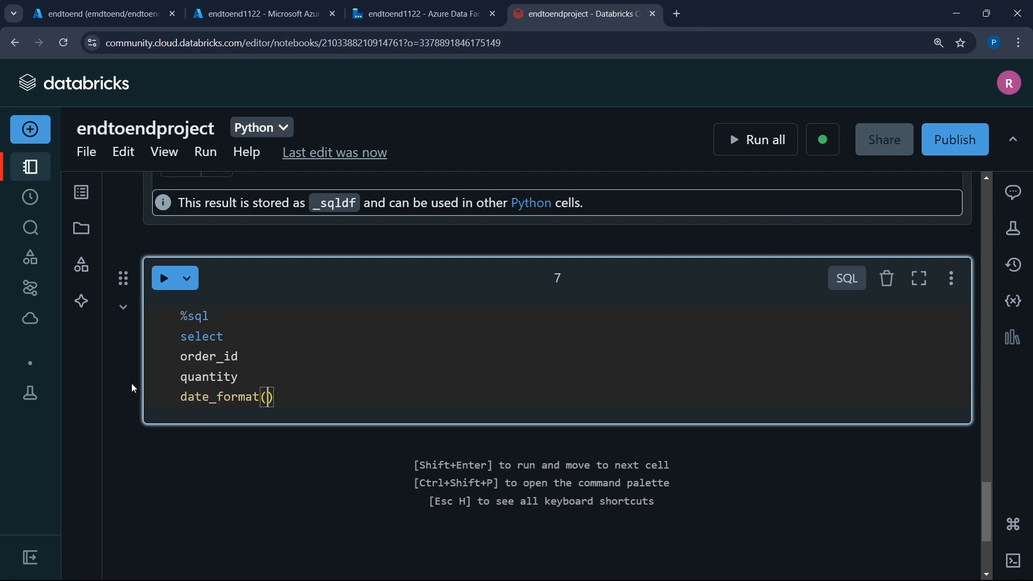
pyautogui.write('order_data')
pyautogui.press('BackSpace')
pyautogui.write('e')
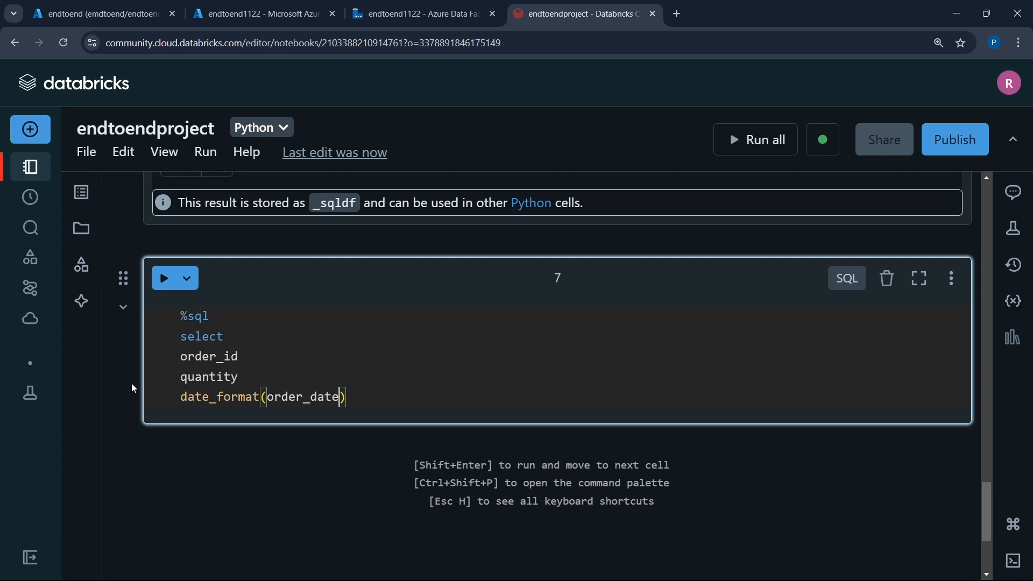
pyautogui.write(", 'MMM')month")
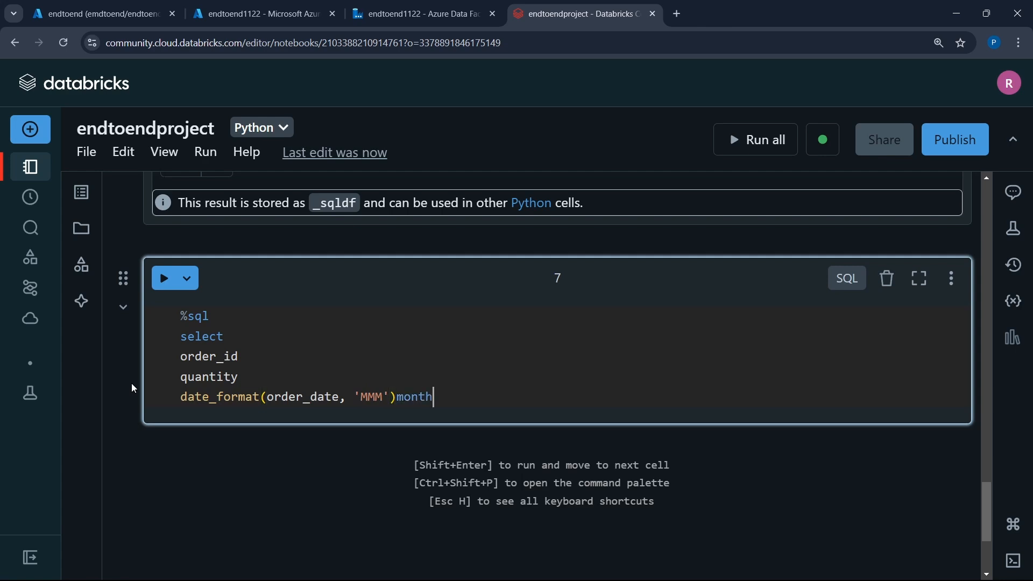
pyautogui.write('_name,')
# - Put the missing commas after quantity and order_id in the cell 7 select list
pyautogui.press('Up')
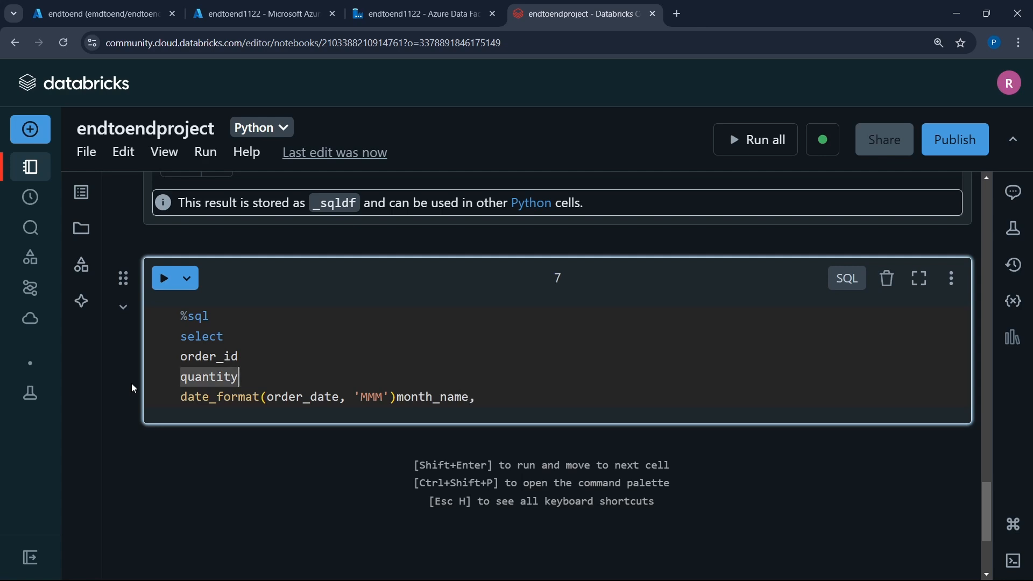
pyautogui.write(',')
pyautogui.press('Up')
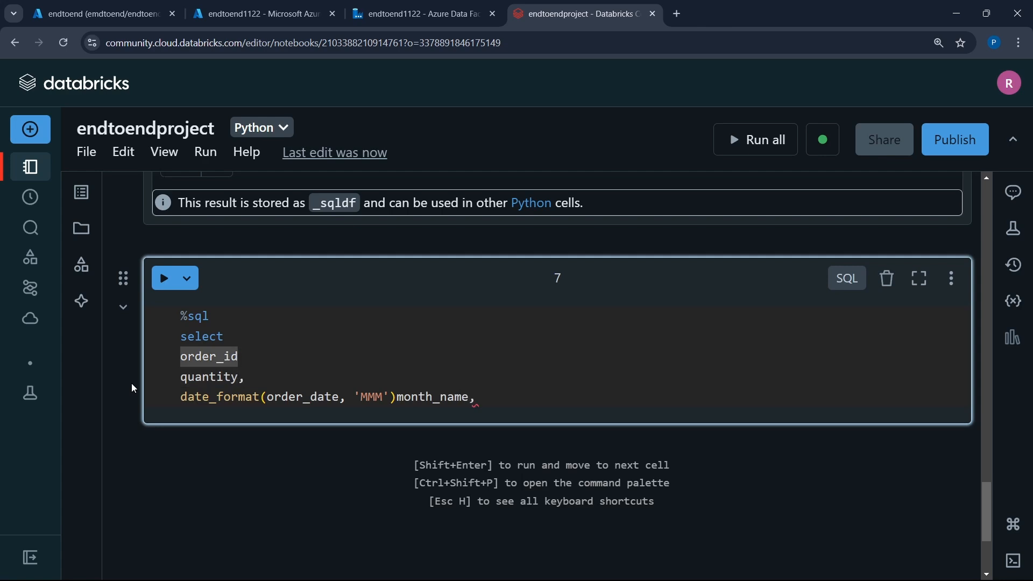
pyautogui.write(',')
pyautogui.press('Down')
pyautogui.press('Down')
pyautogui.press('End')
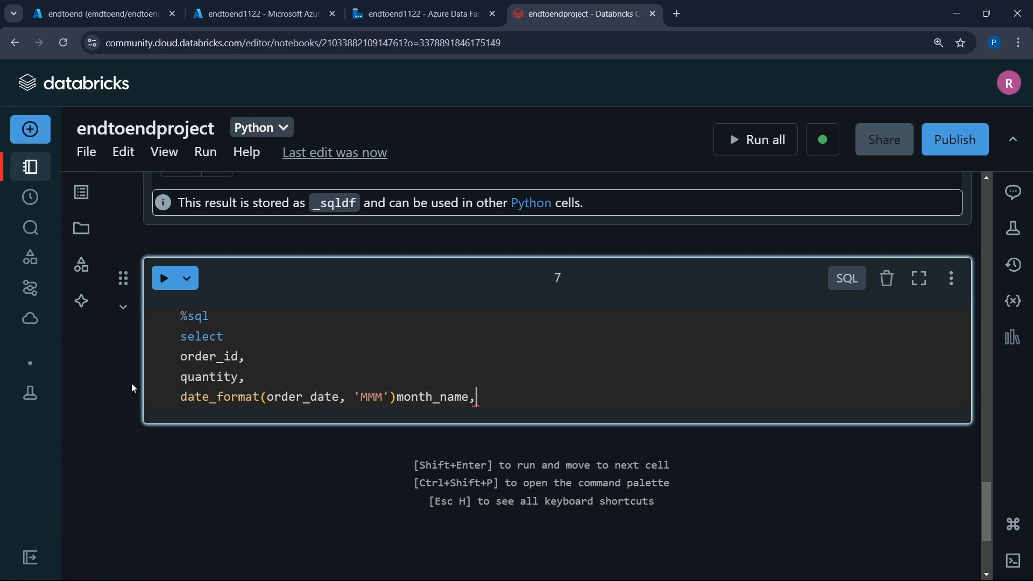
# - Add the expression hour(order_time) on a new line below month_name in cell 7
pyautogui.press('Return')
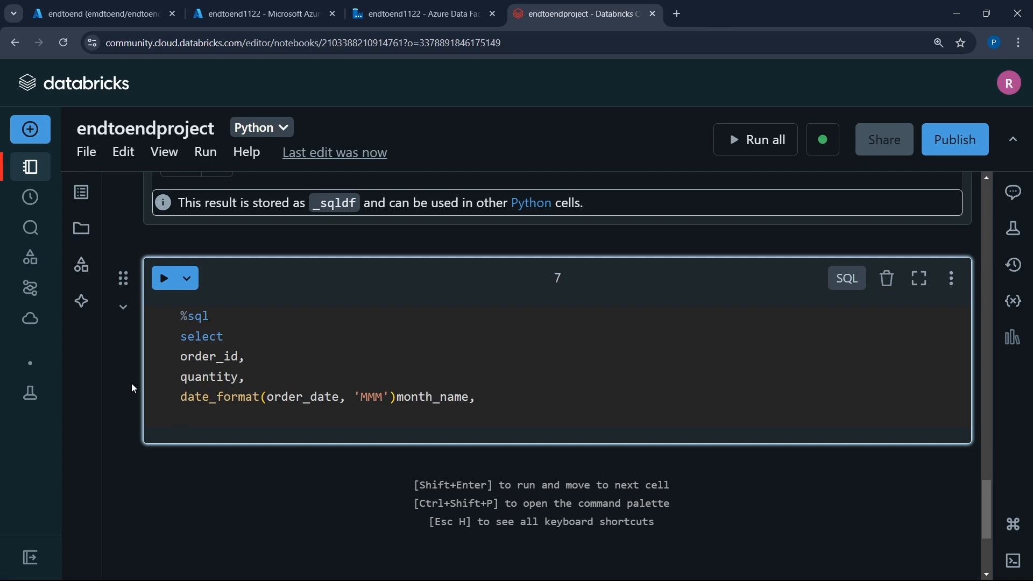
pyautogui.write('hy')
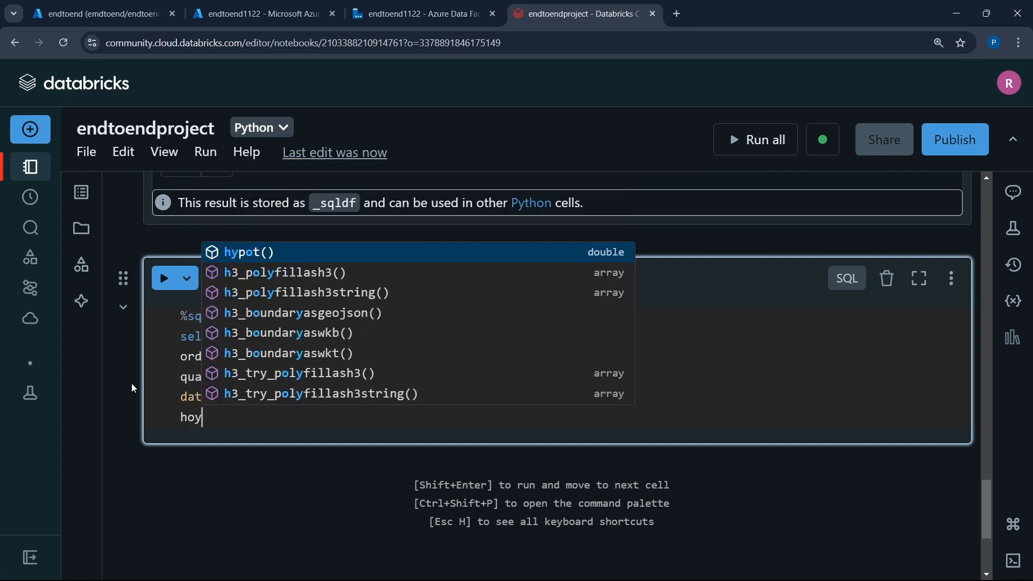
pyautogui.press('BackSpace')
pyautogui.write('our')
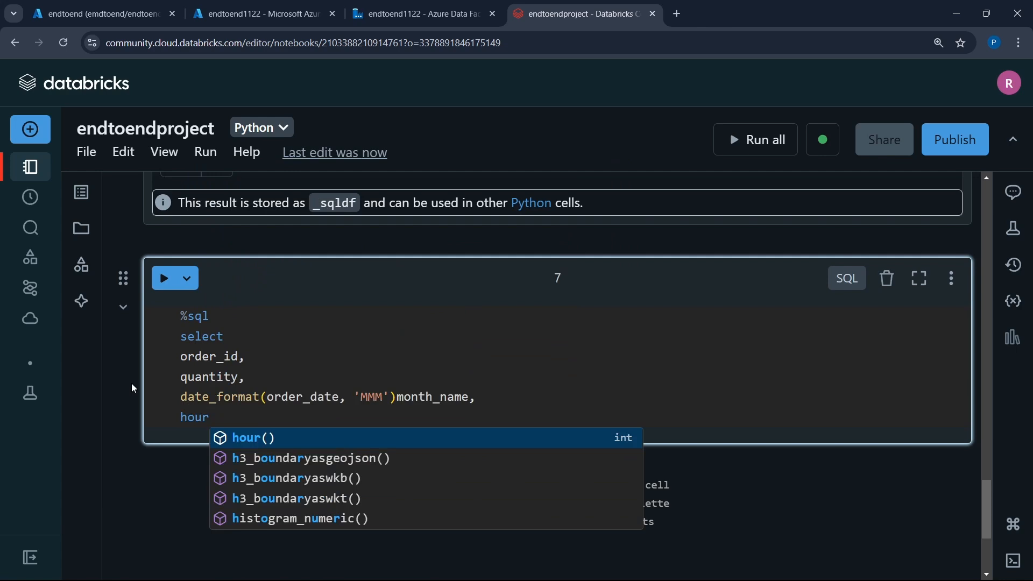
pyautogui.press('Tab')
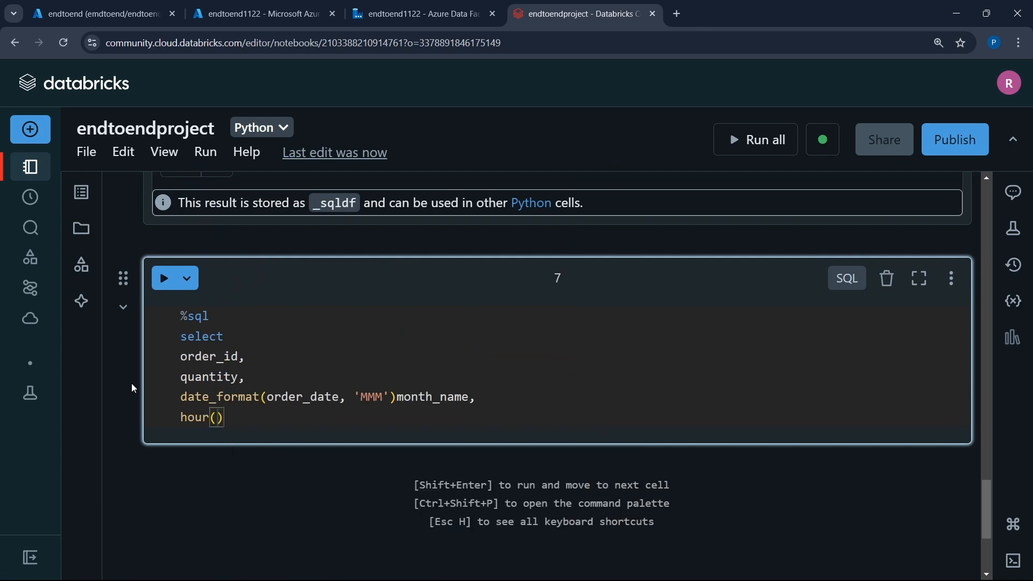
pyautogui.write('order')
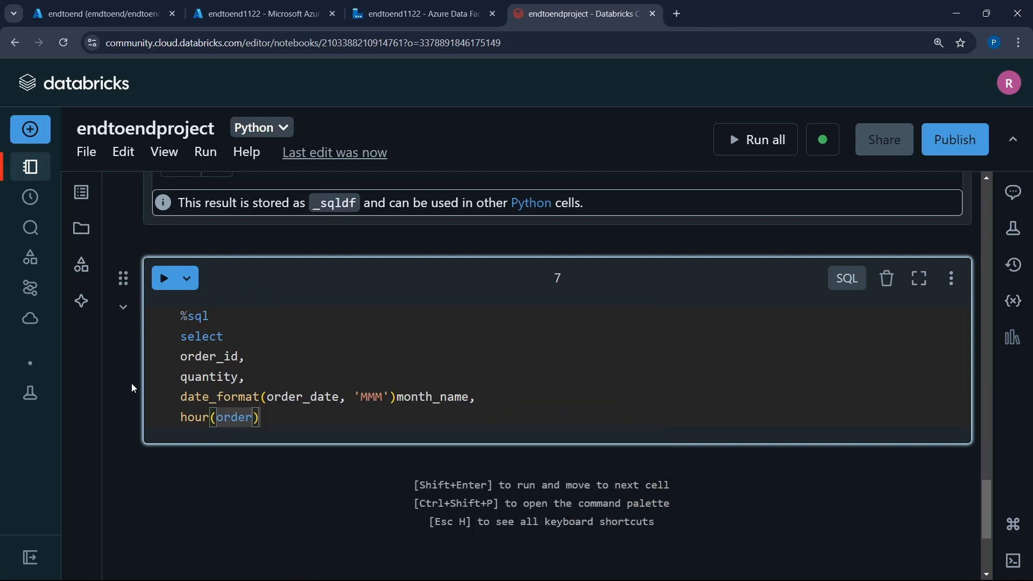
pyautogui.write('_date')
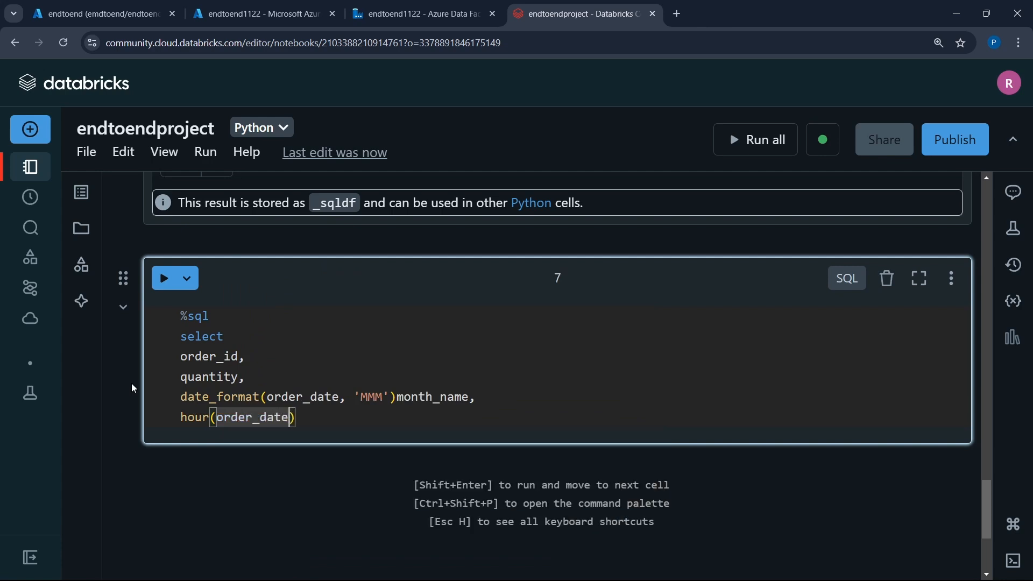
pyautogui.press('BackSpace')
pyautogui.press('BackSpace')
pyautogui.press('BackSpace')
pyautogui.press('BackSpace')
pyautogui.write('time')
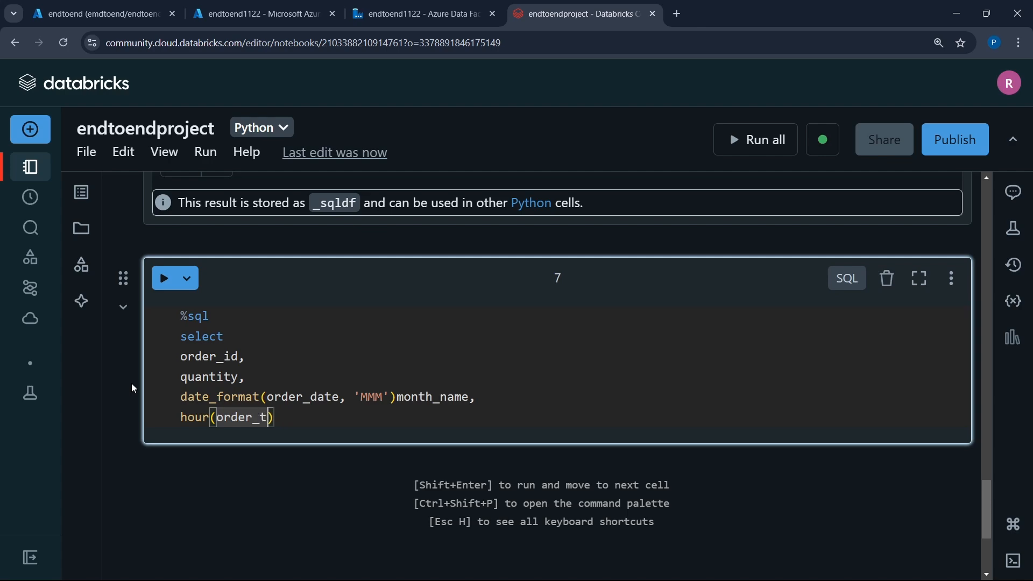
# - Check the order_time column in the cell 6 results, and extend the hour expression with the argument 'EEE' and the alias order_time
pyautogui.scroll(8, 122, 220)
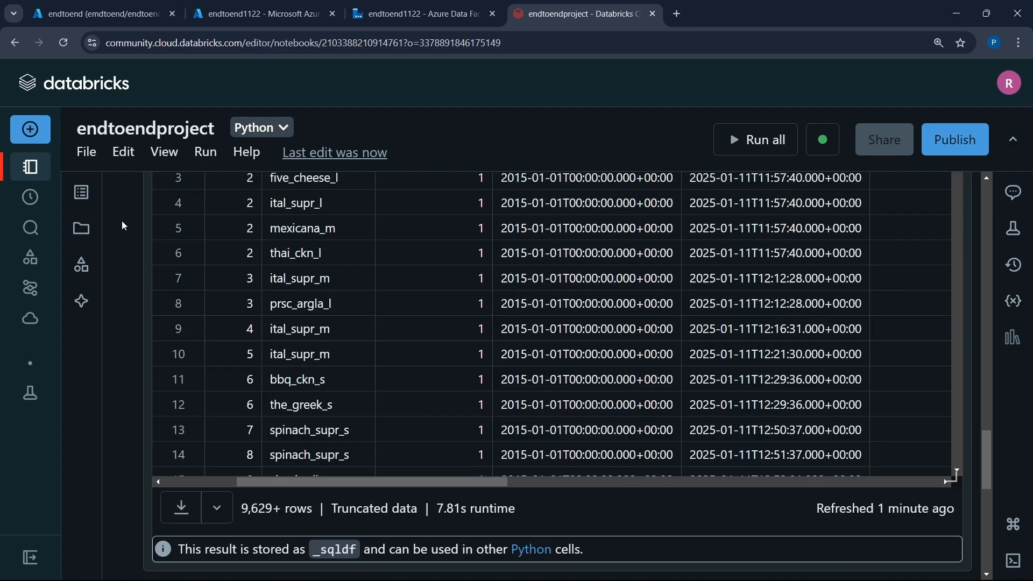
pyautogui.hscroll(2, 697, 282)
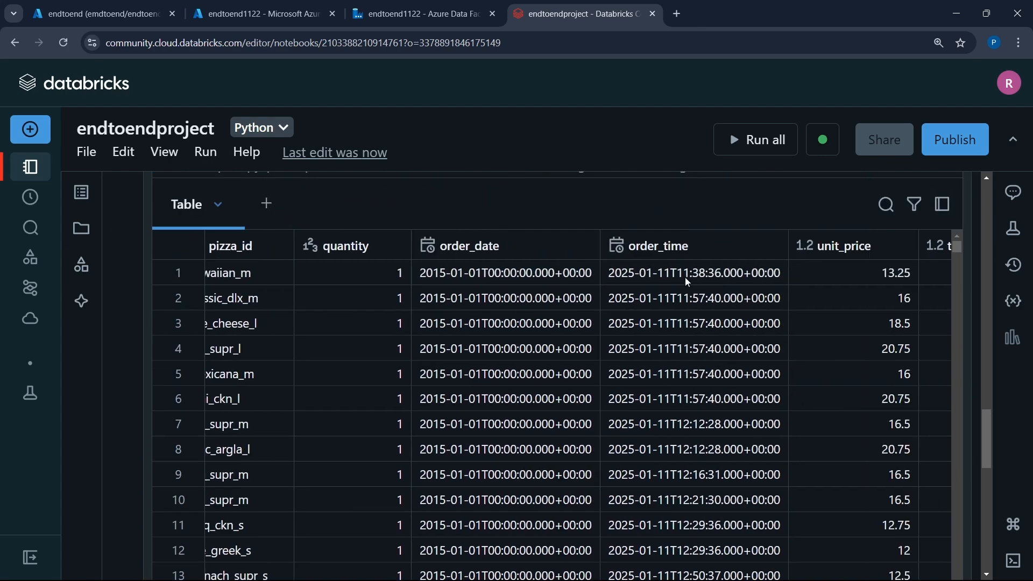
pyautogui.scroll(-8, 126, 322)
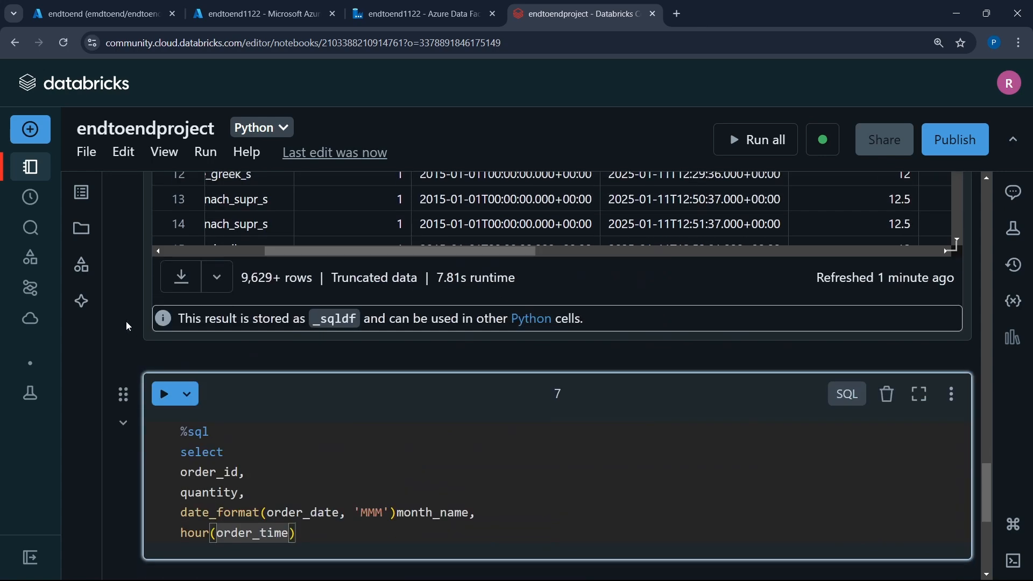
pyautogui.write(", 'E")
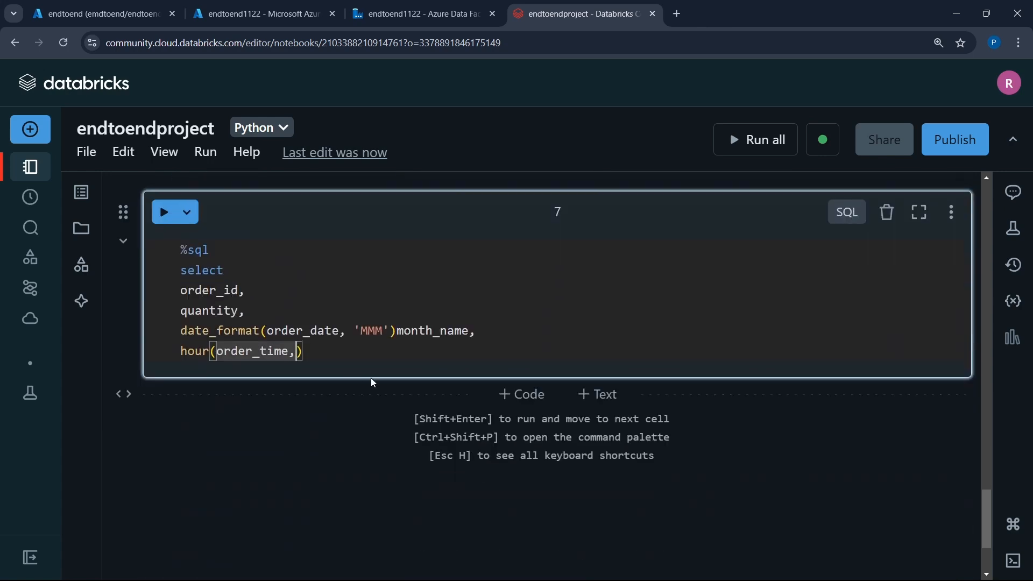
pyautogui.write("EE')")
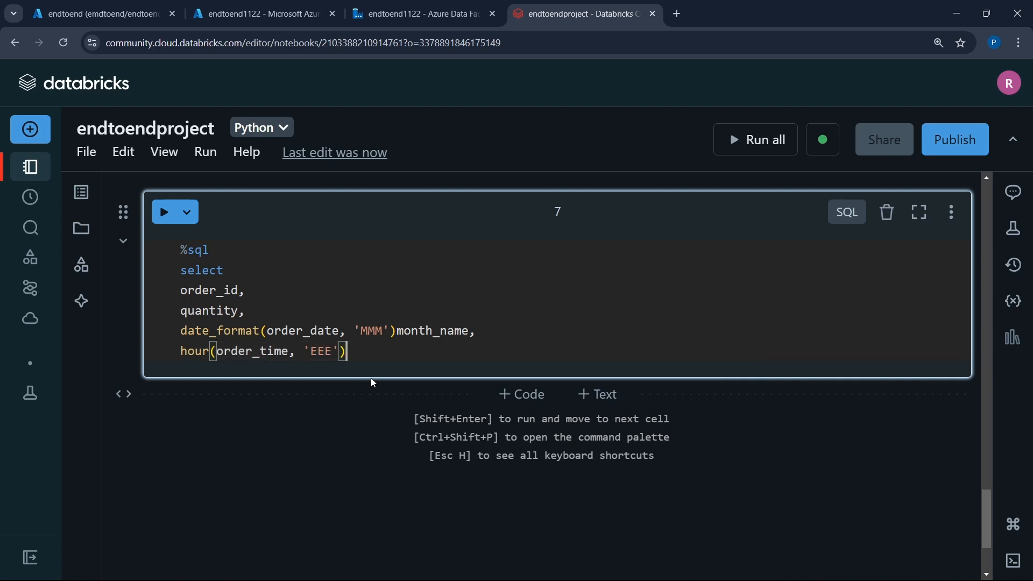
pyautogui.write('order_time,')
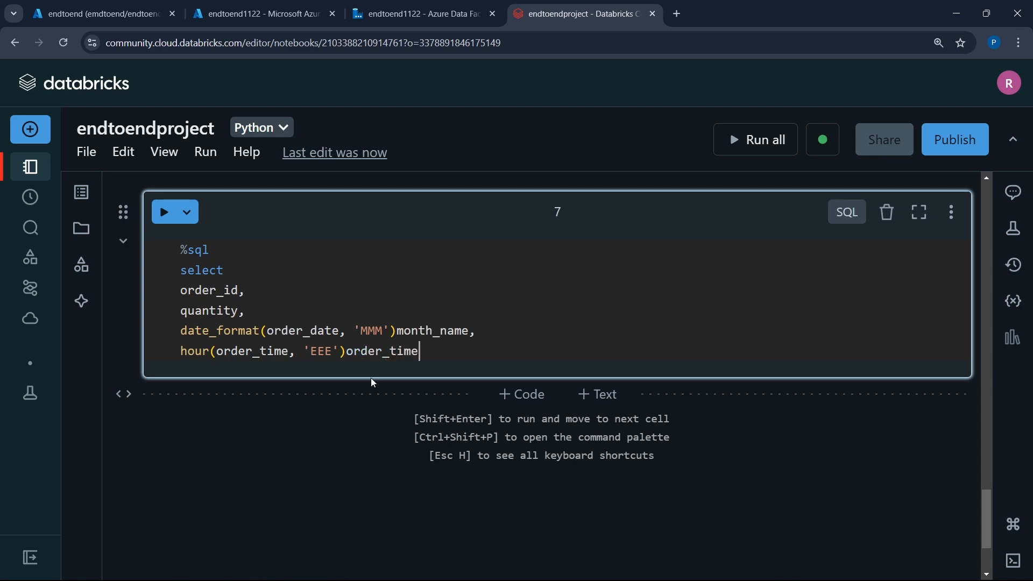
# - Insert a second date_format call on order_date, with its format argument left empty, between the month_name and hour lines
pyautogui.click(495, 332)
pyautogui.press('Return')
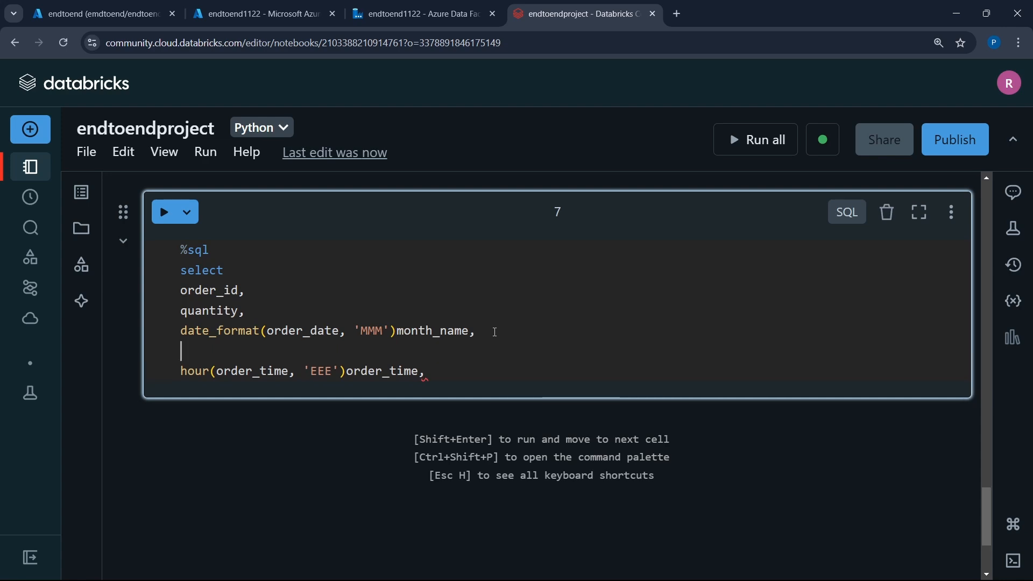
pyautogui.write('date')
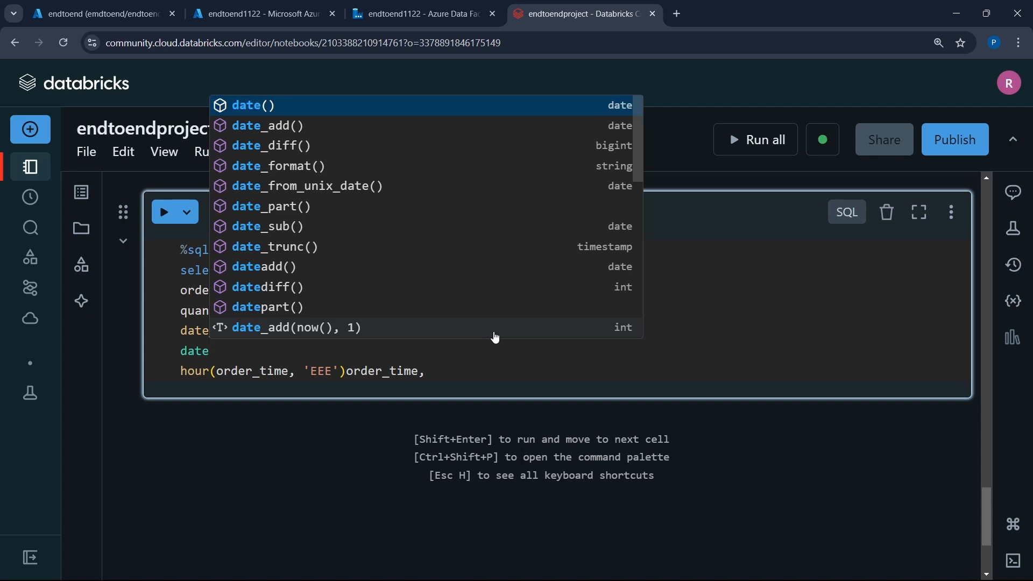
pyautogui.press('Left')
pyautogui.press('Left')
pyautogui.press('Right')
pyautogui.press('Right')
pyautogui.press('Down')
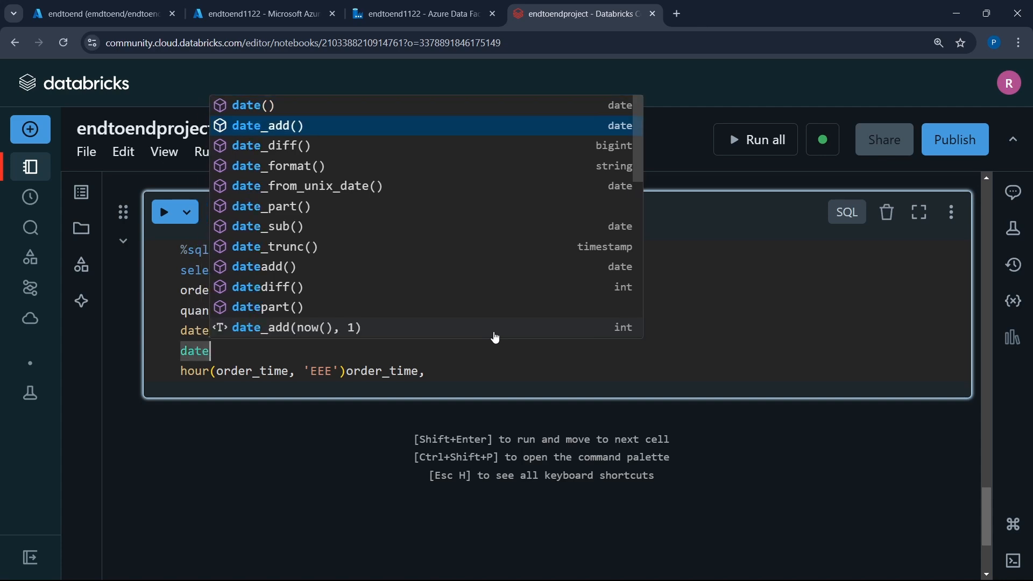
pyautogui.press('Down')
pyautogui.press('Down')
pyautogui.press('Return')
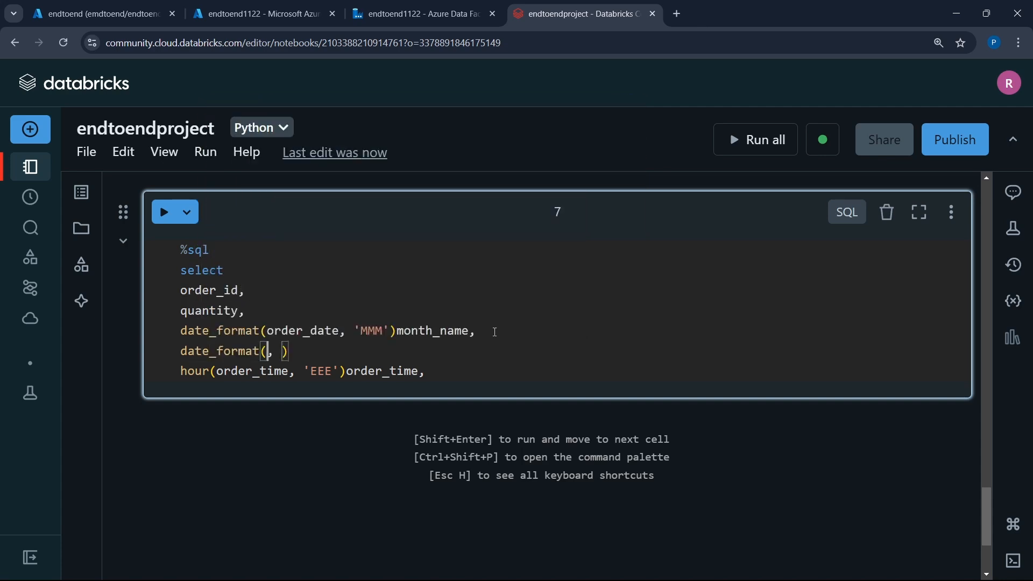
pyautogui.write('order_da')
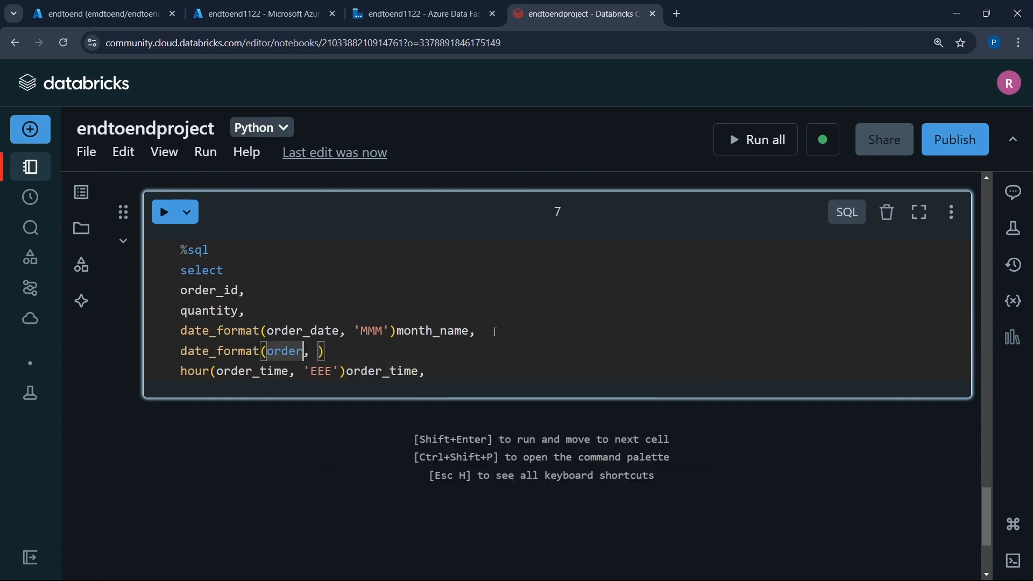
pyautogui.write('te')
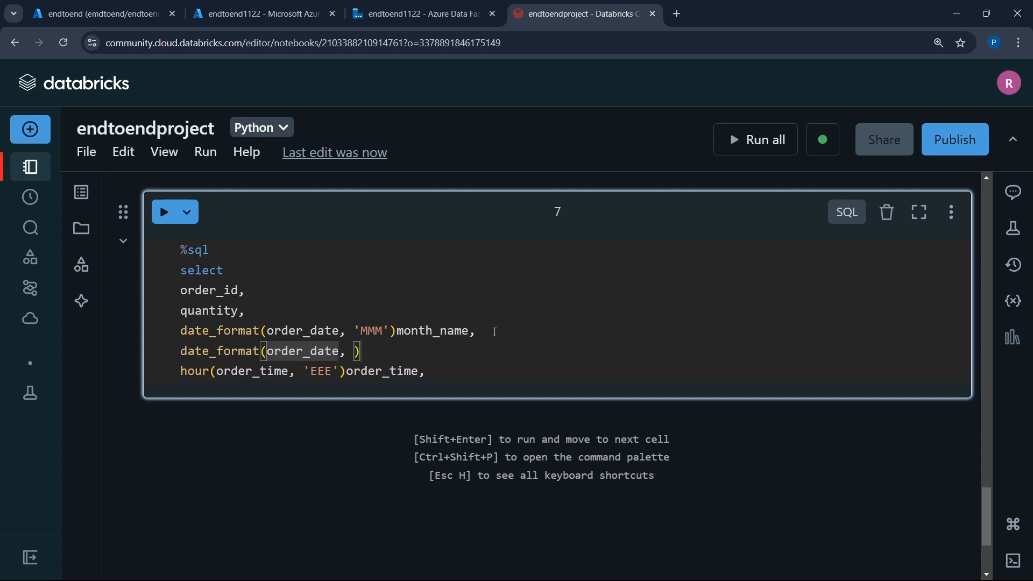
pyautogui.press('Right')
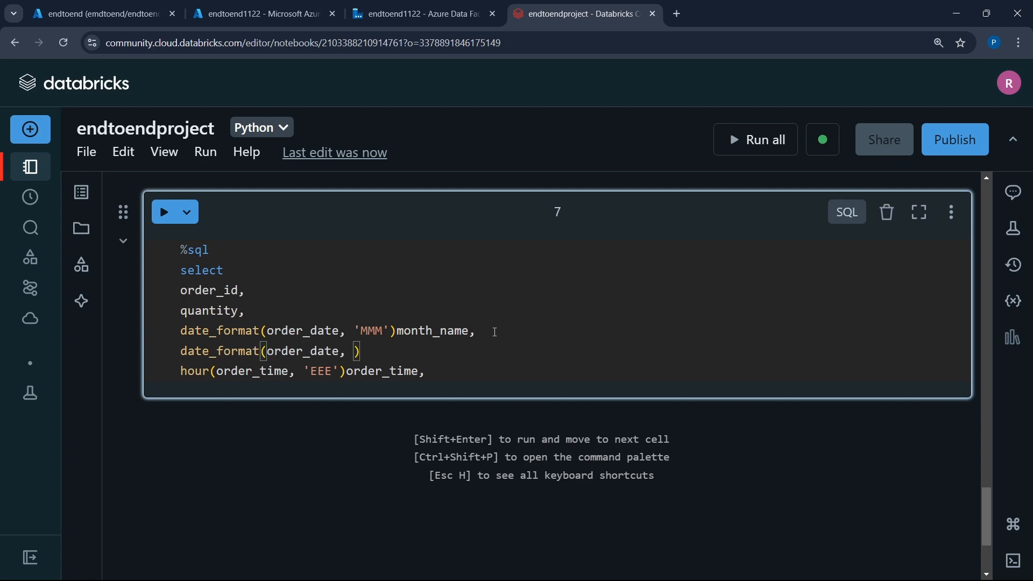
# - Remove the 'EEE' argument from the hour expression so it reads hour(order_time)order_time
pyautogui.moveTo(337, 369); pyautogui.dragTo(303, 371)
pyautogui.press('BackSpace')
pyautogui.press('BackSpace')
pyautogui.press('BackSpace')
pyautogui.press('BackSpace')
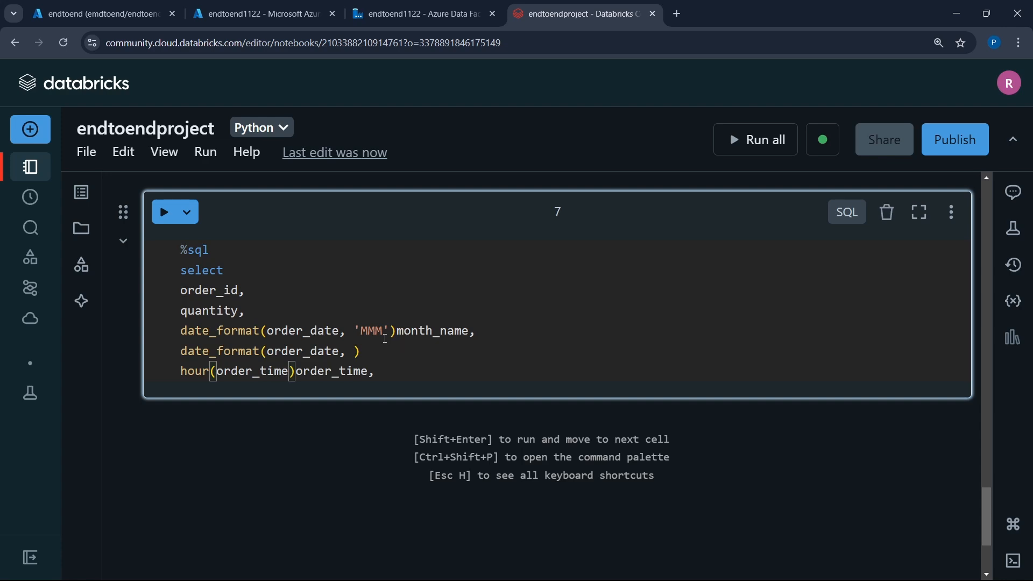
# - Set the second date_format call's format to 'EEE' and alias it as date_name with a trailing comma
pyautogui.click(352, 351)
pyautogui.write("'EEE'")
pyautogui.write('date_name,')
# - Add unit_price and total_price on separate lines, each followed by a comma, below the hour expression
pyautogui.press('Down')
pyautogui.press('Return')
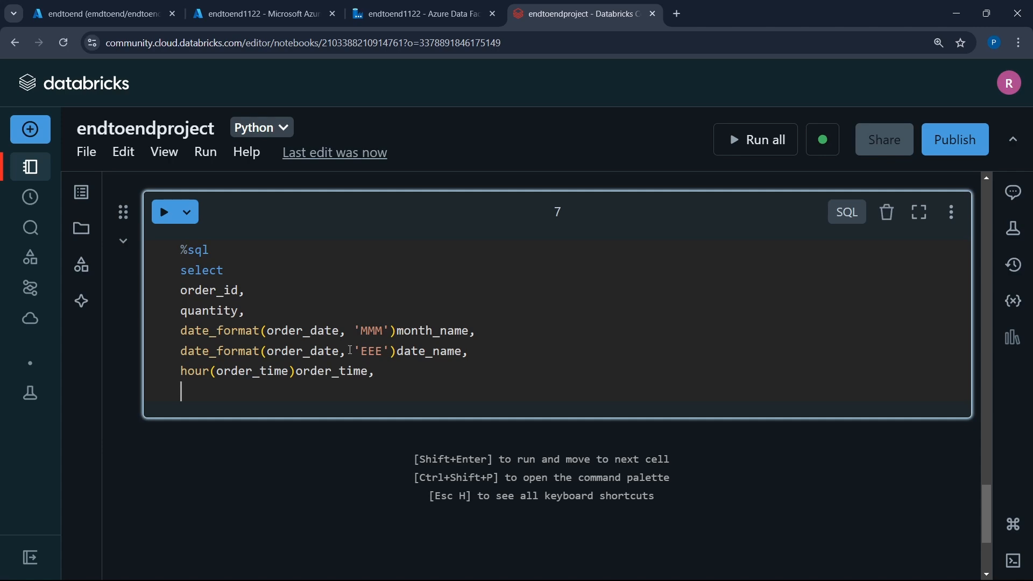
pyautogui.write('u')
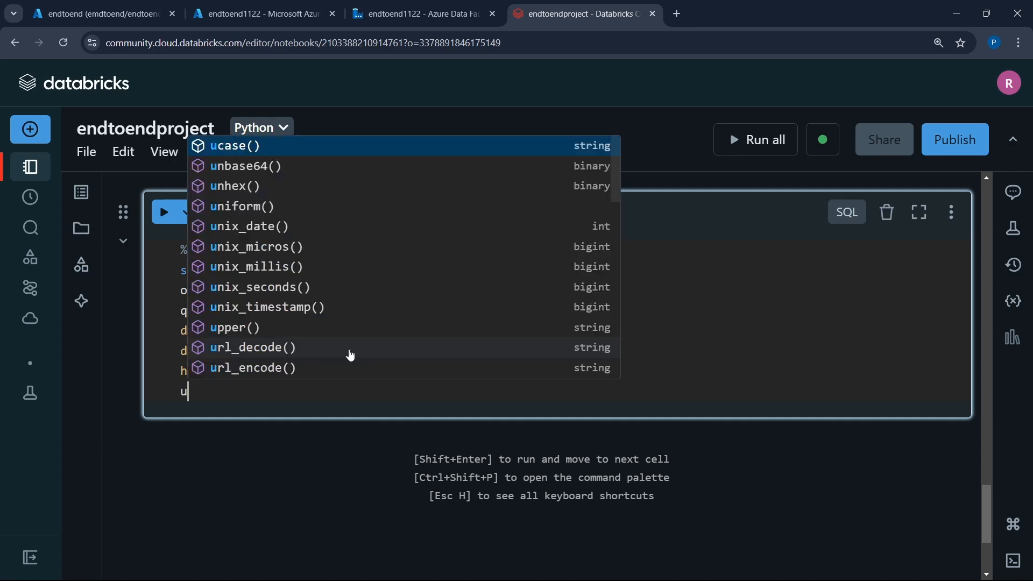
pyautogui.write('nit_pr')
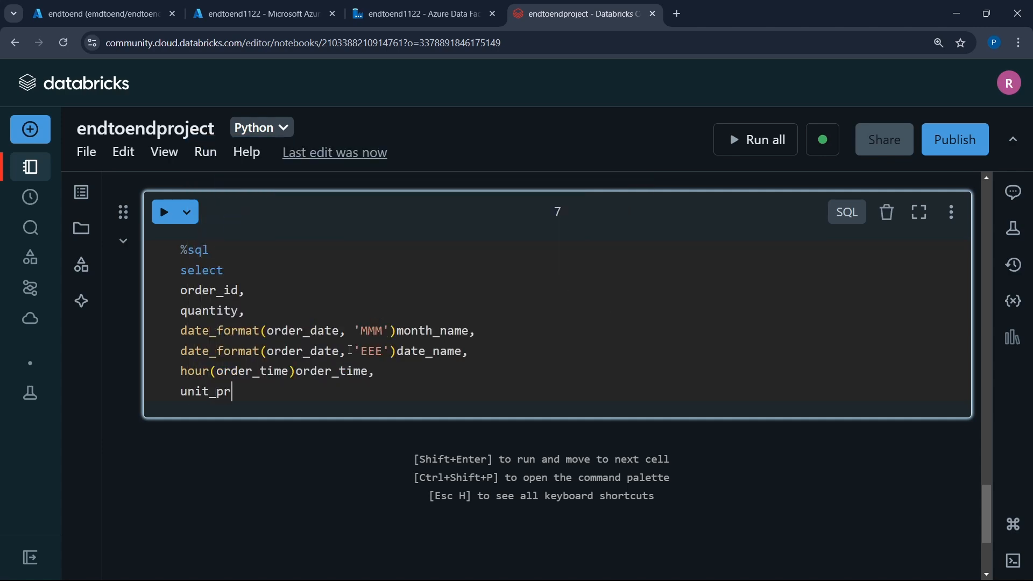
pyautogui.write('ice,')
pyautogui.press('Return')
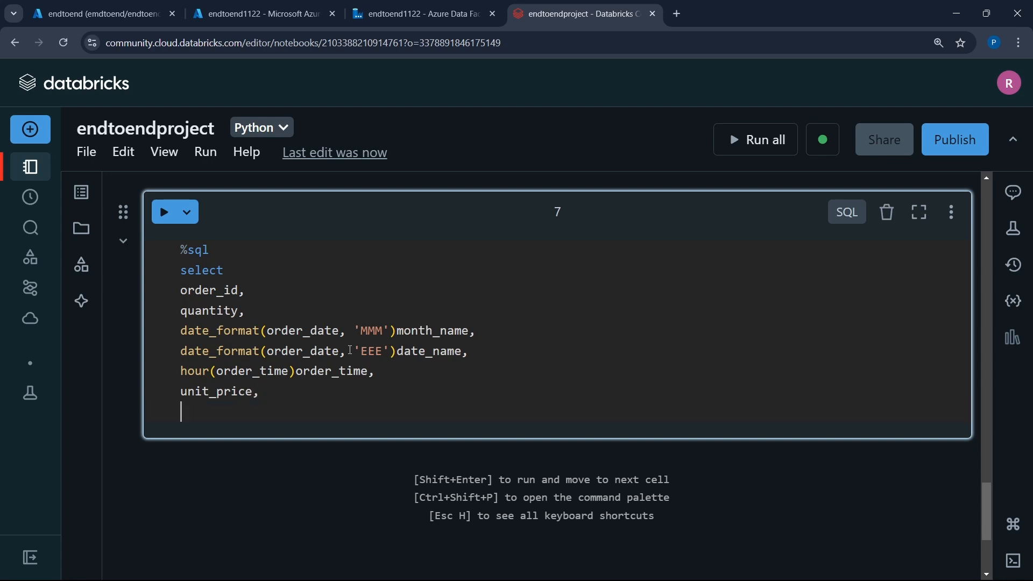
pyautogui.write('total_price,')
pyautogui.press('Return')
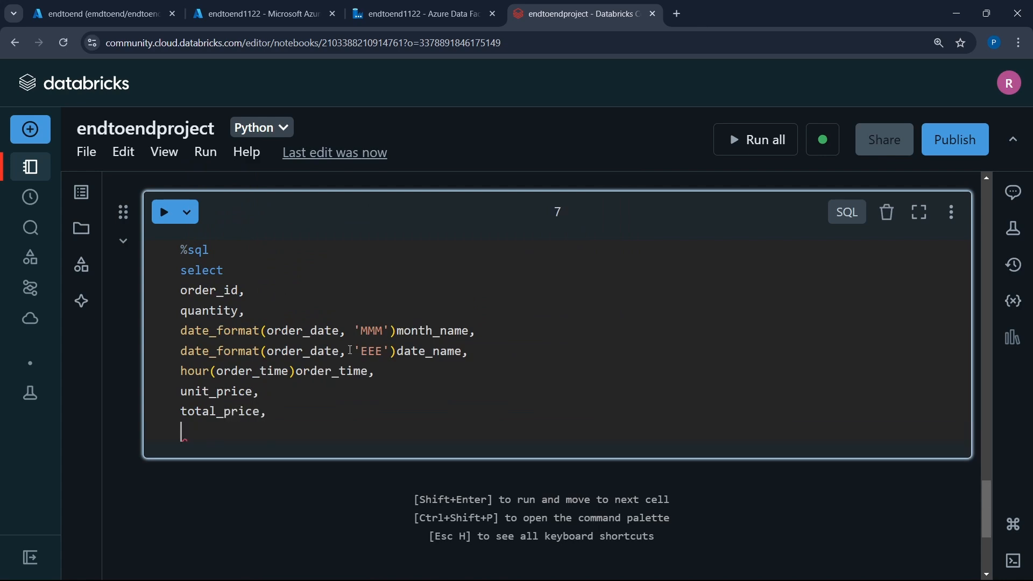
# - Add pizza_size with a trailing comma below total_price, and begin another line in the select list
pyautogui.write('pi')
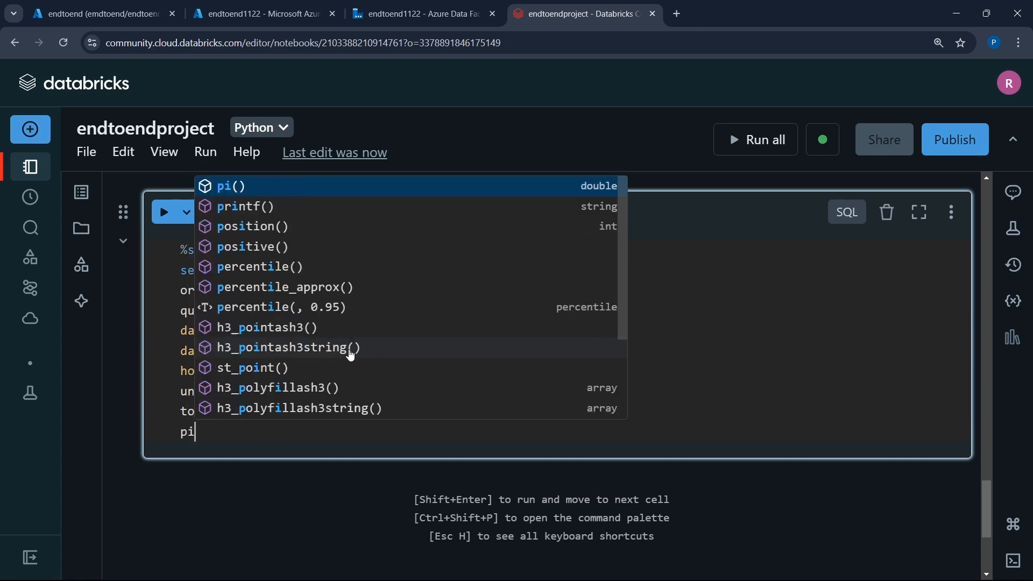
pyautogui.write('zza_')
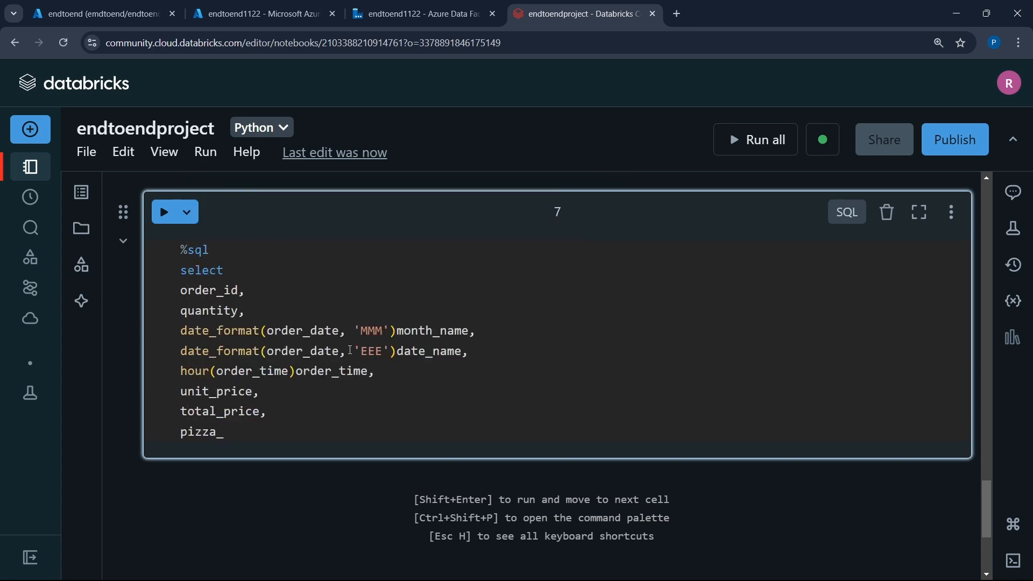
pyautogui.write('size,')
pyautogui.press('Return')
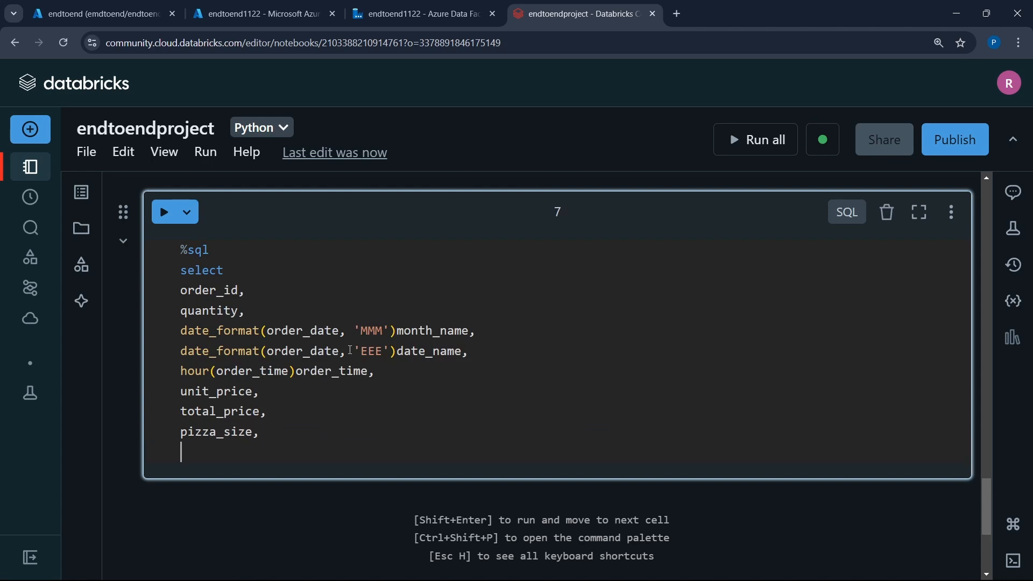
# - Add pizza_category with a trailing comma and pizza_name on separate lines at the end of the select list
pyautogui.write('pizza_categorty')
pyautogui.press('BackSpace')
pyautogui.press('BackSpace')
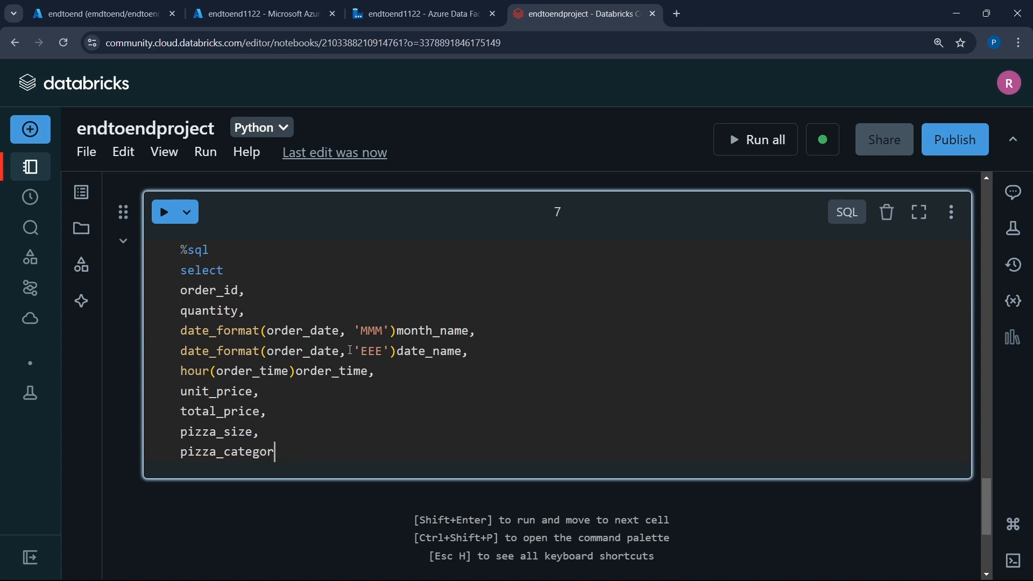
pyautogui.write('y,')
pyautogui.press('Return')
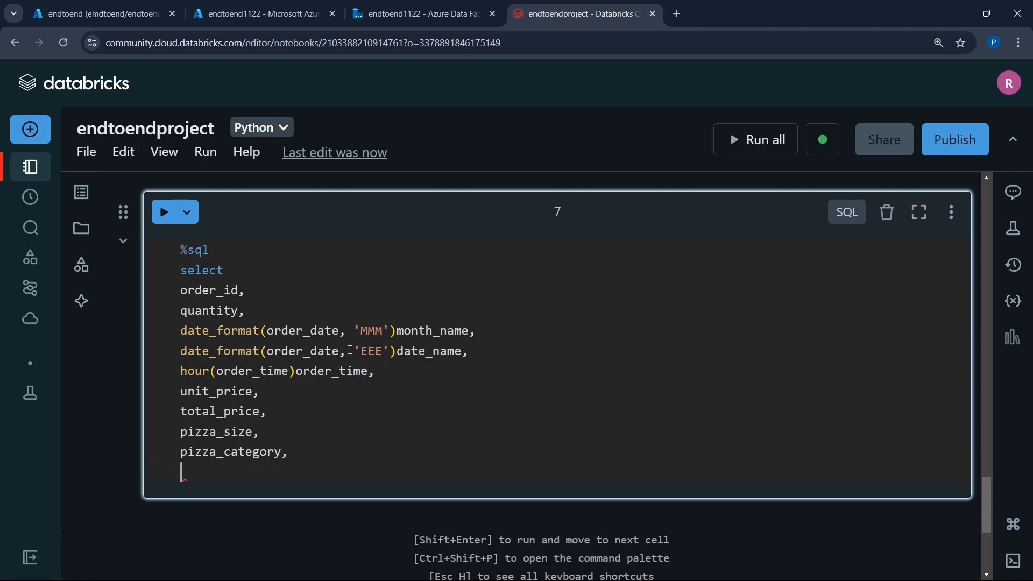
pyautogui.write('pizza_name')
pyautogui.press('Return')
# - Add the line 'form pizza_sales_analysis' below pizza_name and run the cell
pyautogui.write('for')
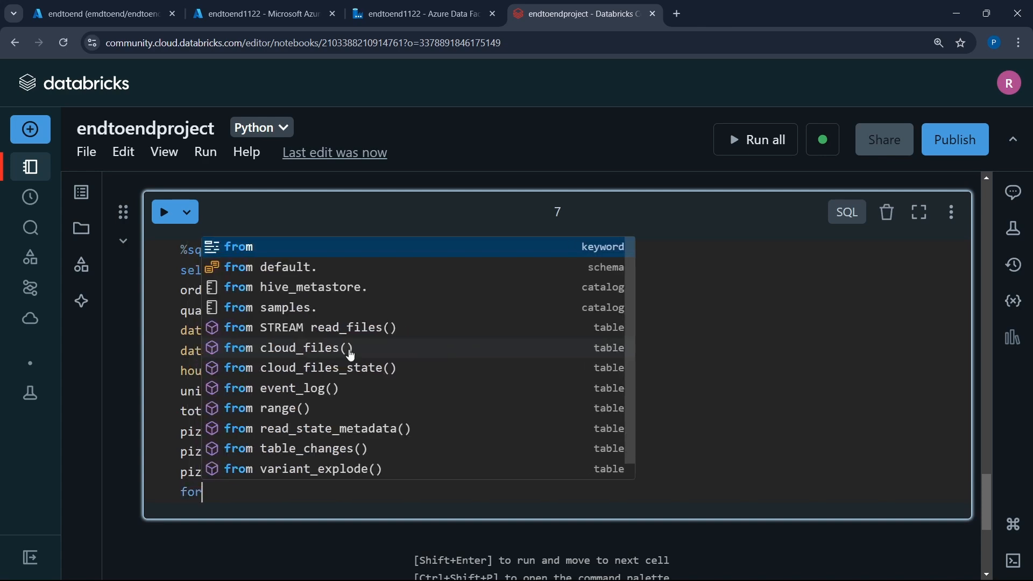
pyautogui.write('m p')
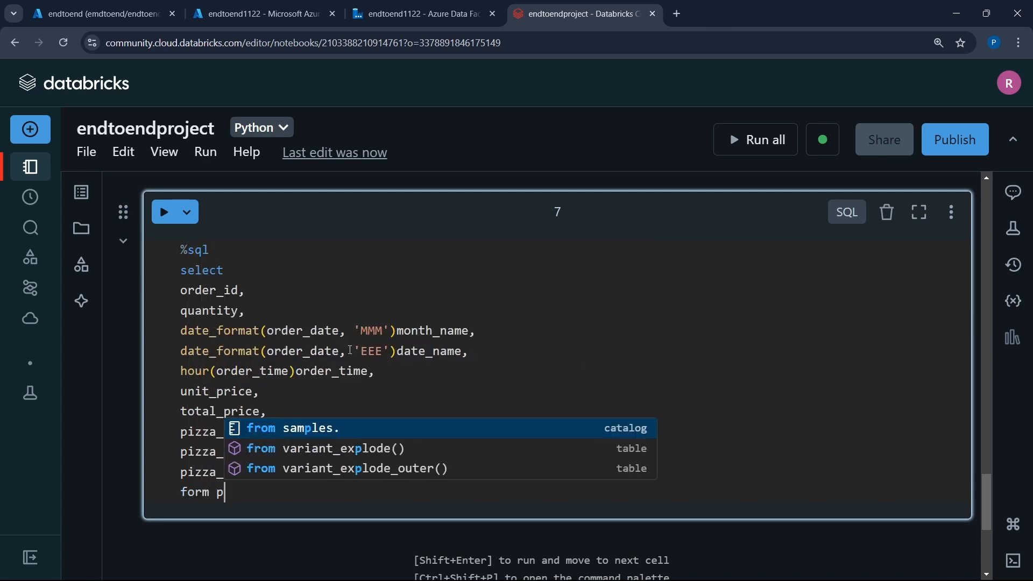
pyautogui.write('izza_')
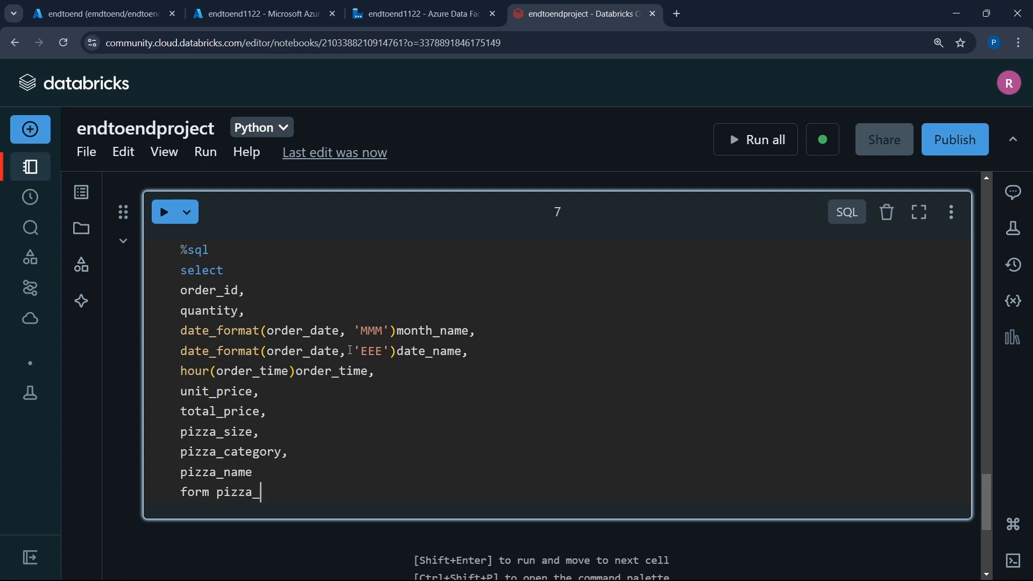
pyautogui.write('sales_analysis')
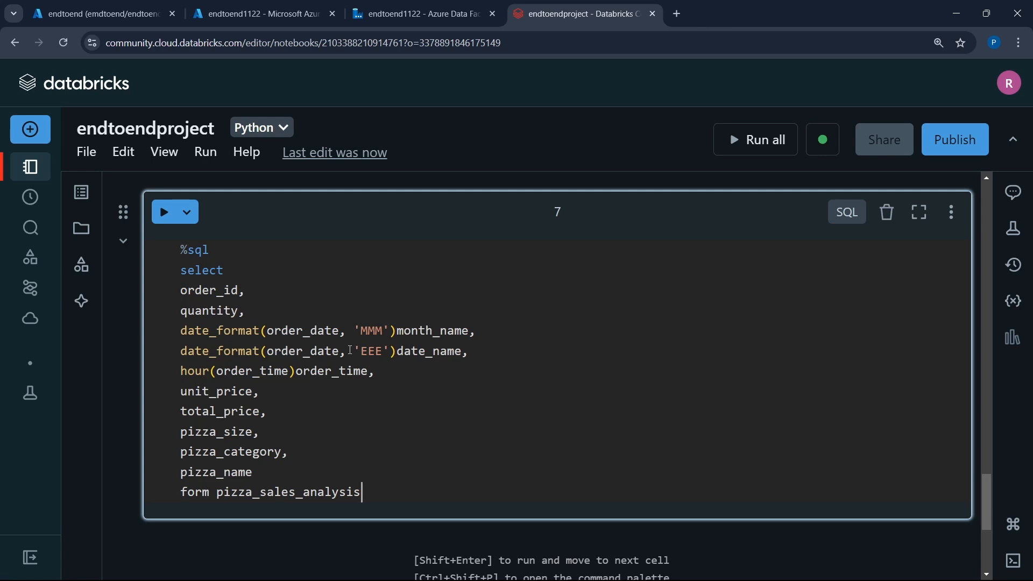
pyautogui.hotkey('shift', 'Return')
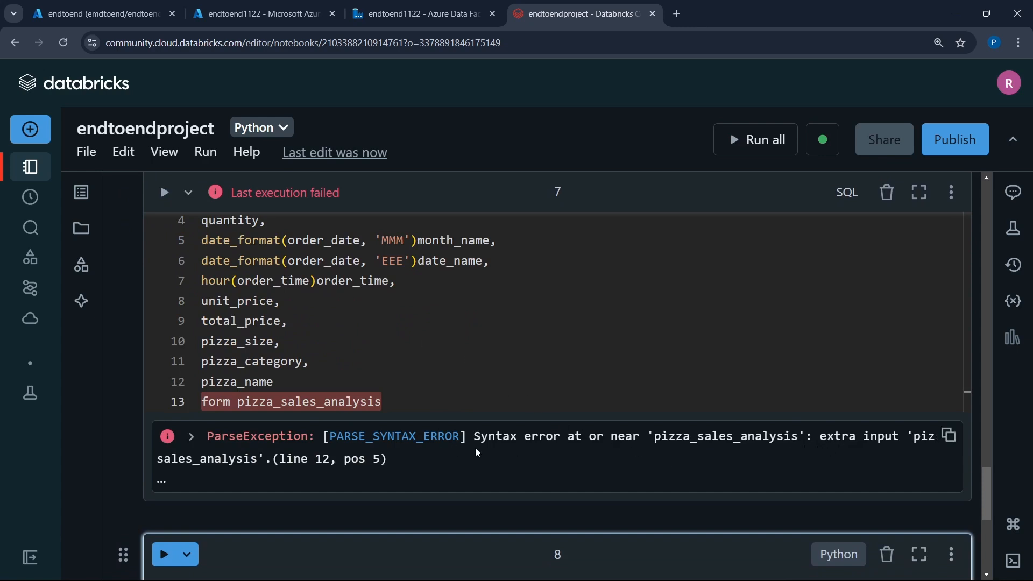
# - Correct 'form' to 'from' in the query's last line and rerun the cell
pyautogui.click(219, 405)
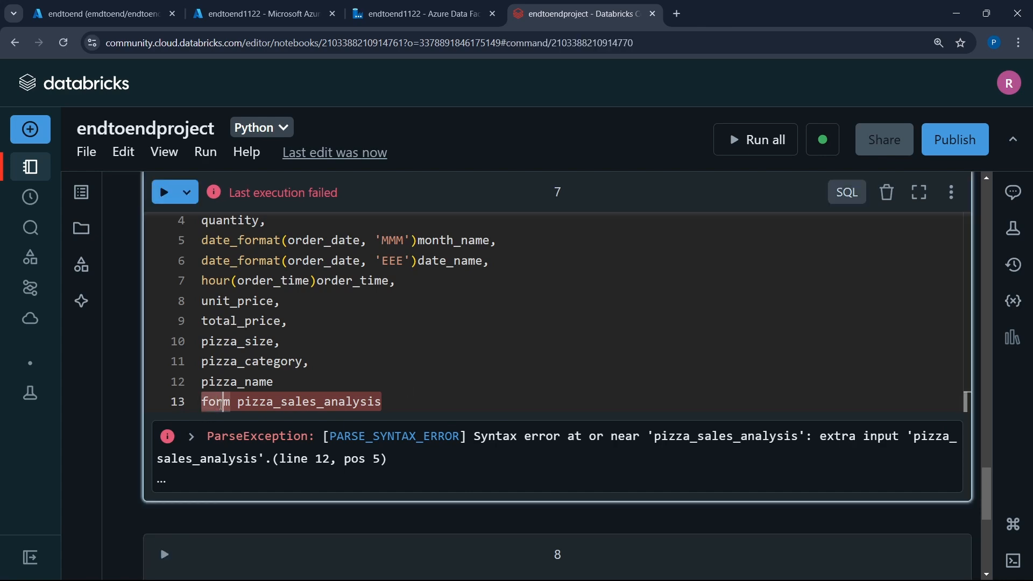
pyautogui.press('Delete')
pyautogui.press('BackSpace')
pyautogui.write('r')
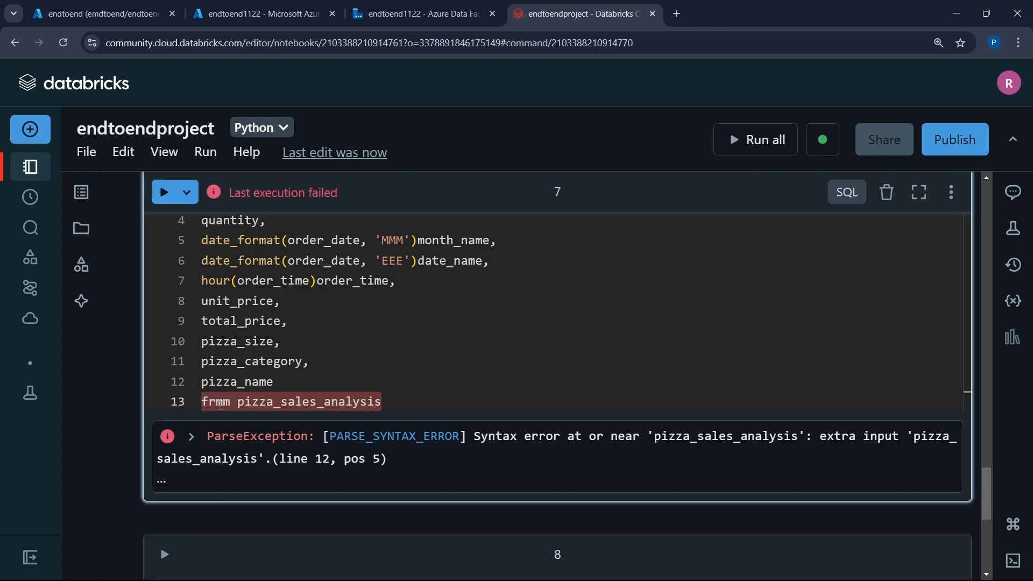
pyautogui.write('o')
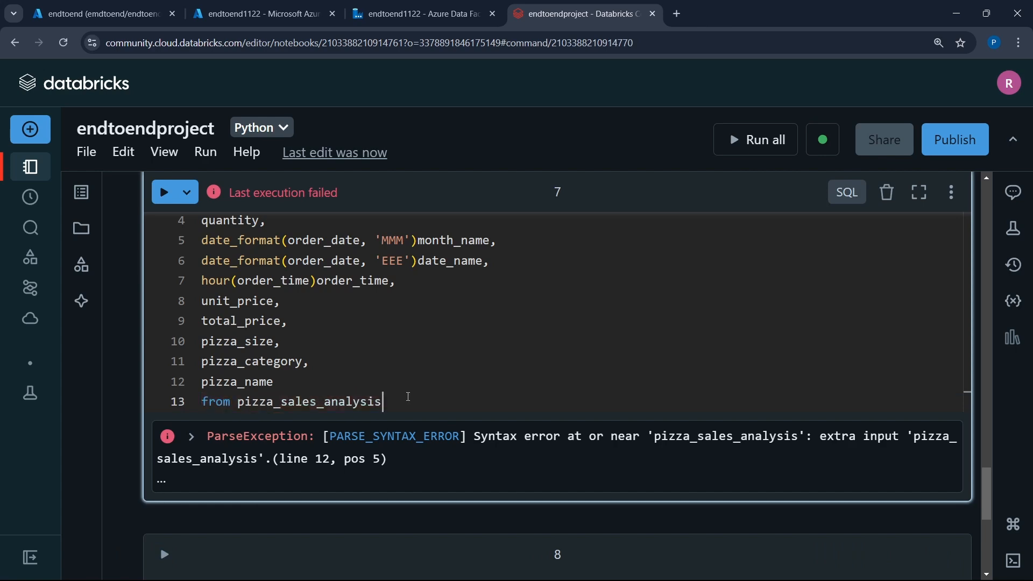
pyautogui.hotkey('shift', 'Return')
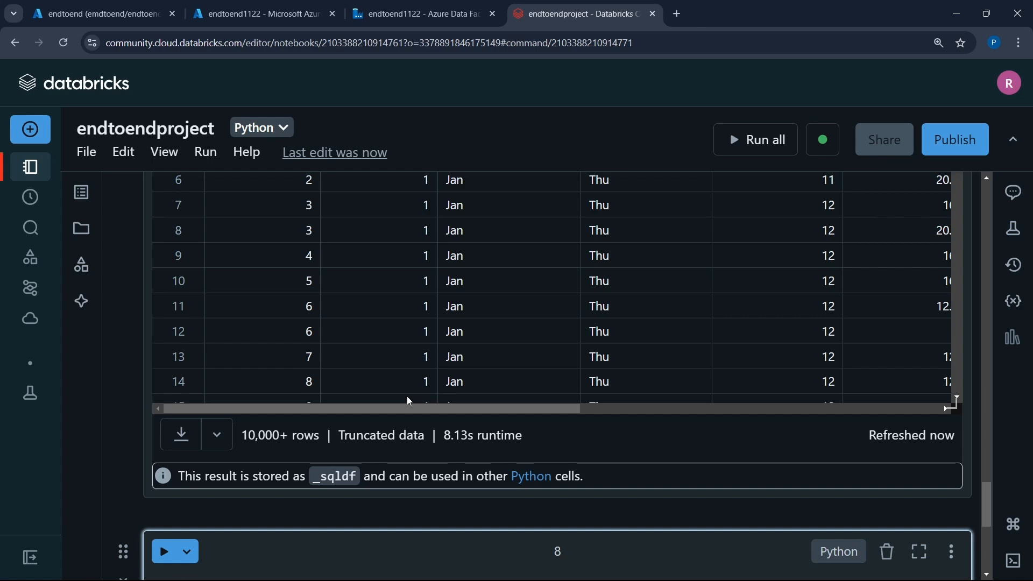
# - Examine the query result's rows and all its columns, from order_id across to pizza_name
pyautogui.scroll(5, 407, 396)
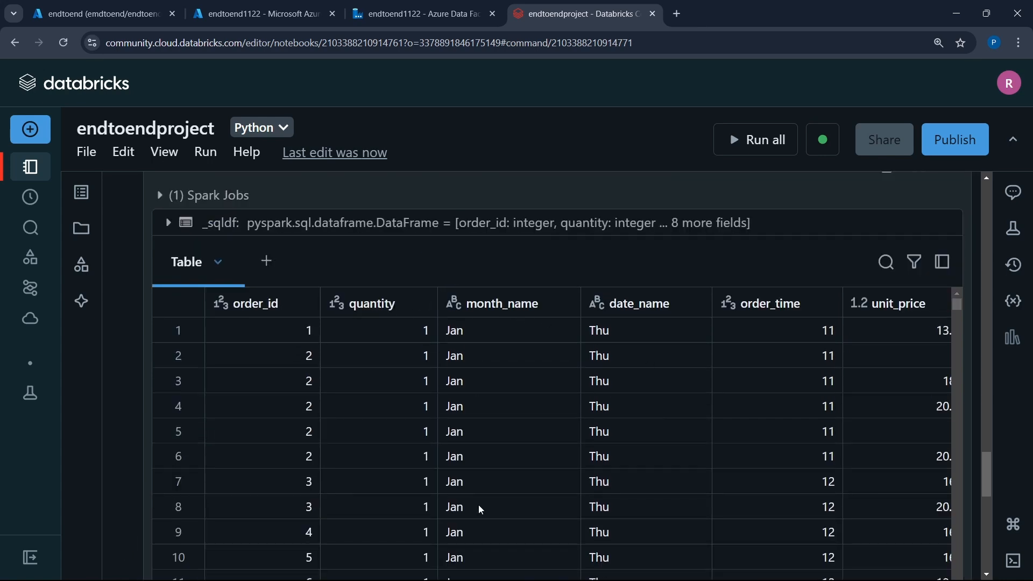
pyautogui.scroll(-20, 481, 372)
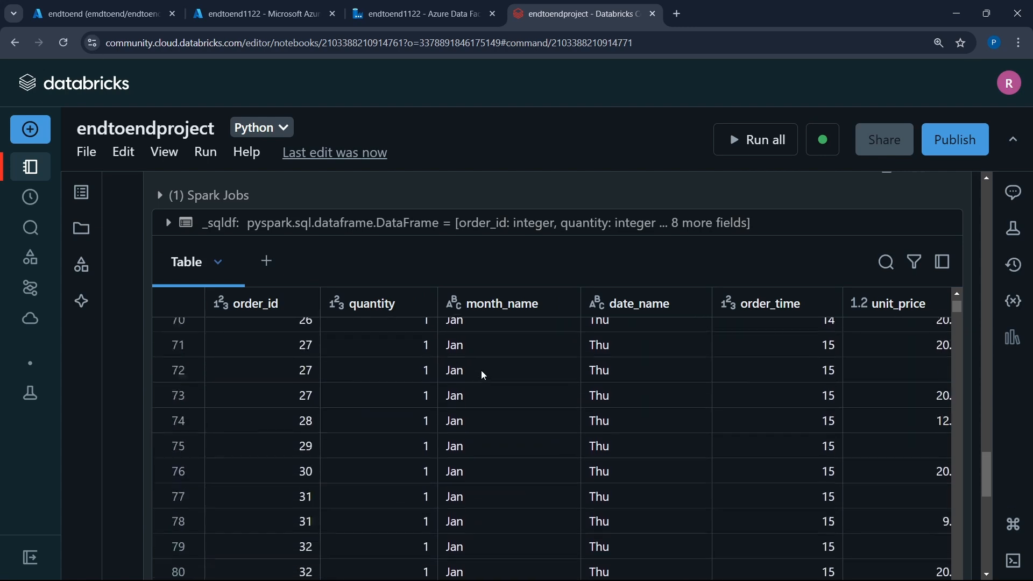
pyautogui.scroll(8, 483, 376)
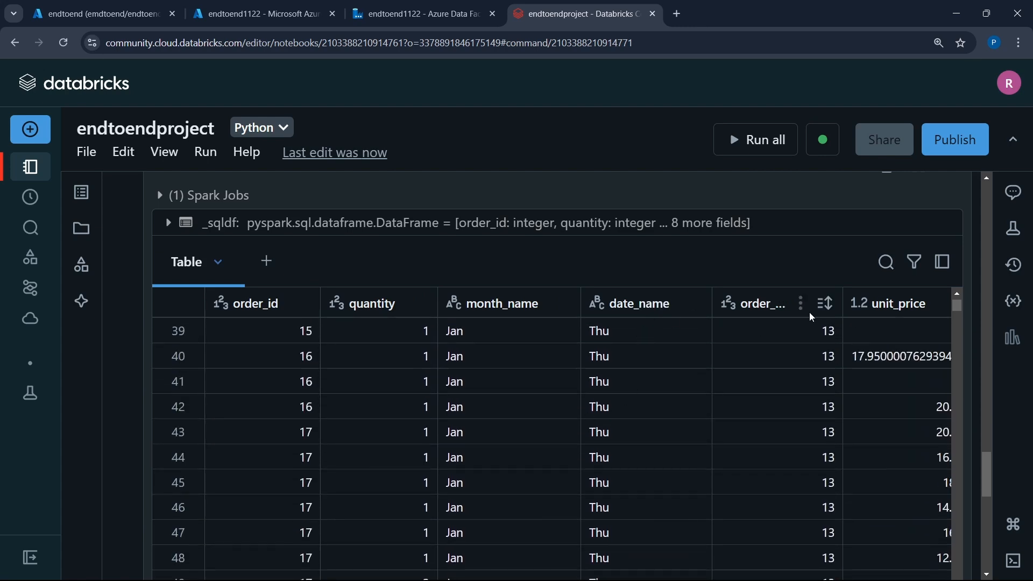
pyautogui.hscroll(5, 777, 354)
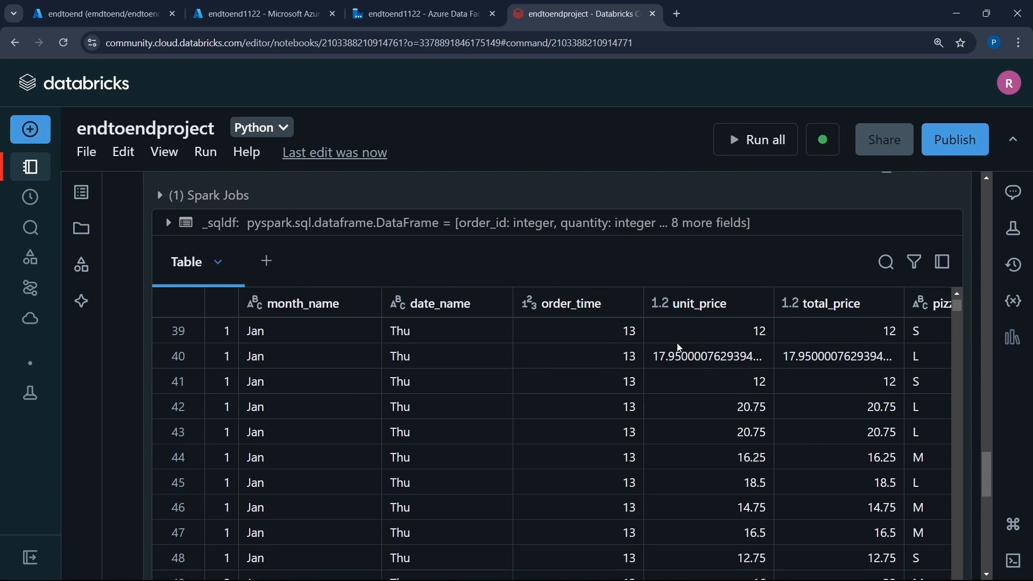
pyautogui.hscroll(8, 829, 368)
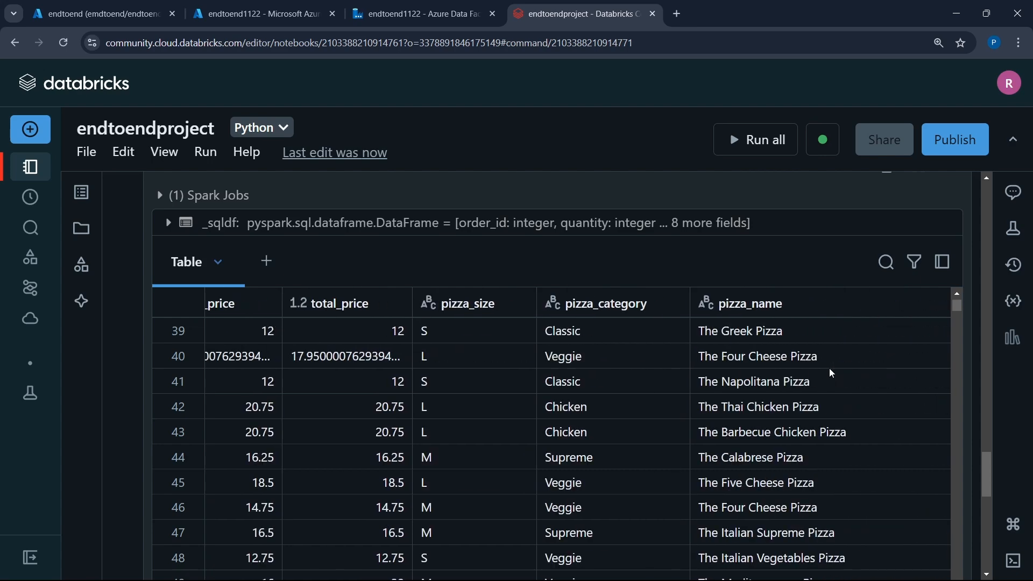
pyautogui.hscroll(-8, 830, 369)
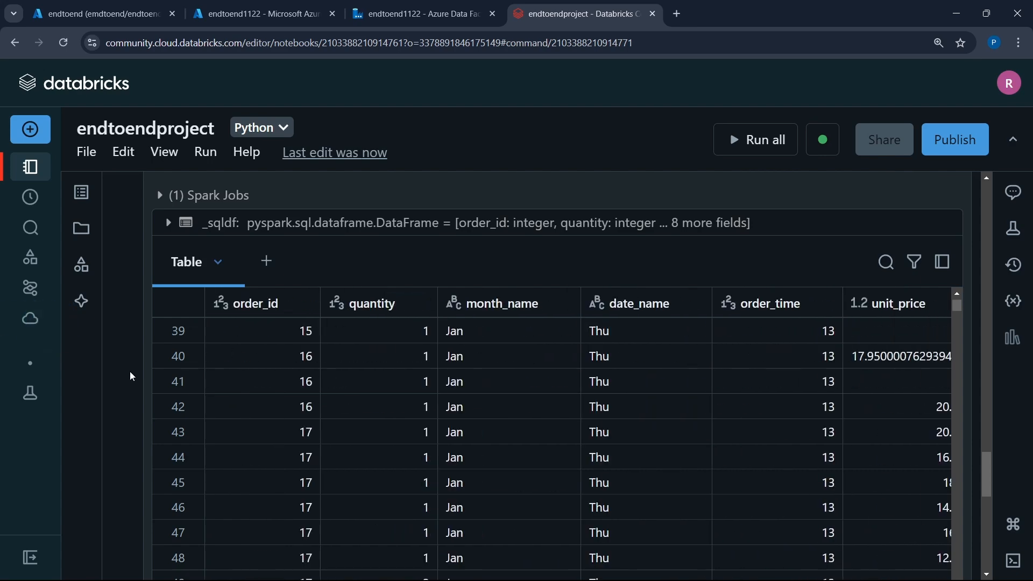
pyautogui.scroll(-3, 131, 371)
pyautogui.scroll(1, 130, 371)
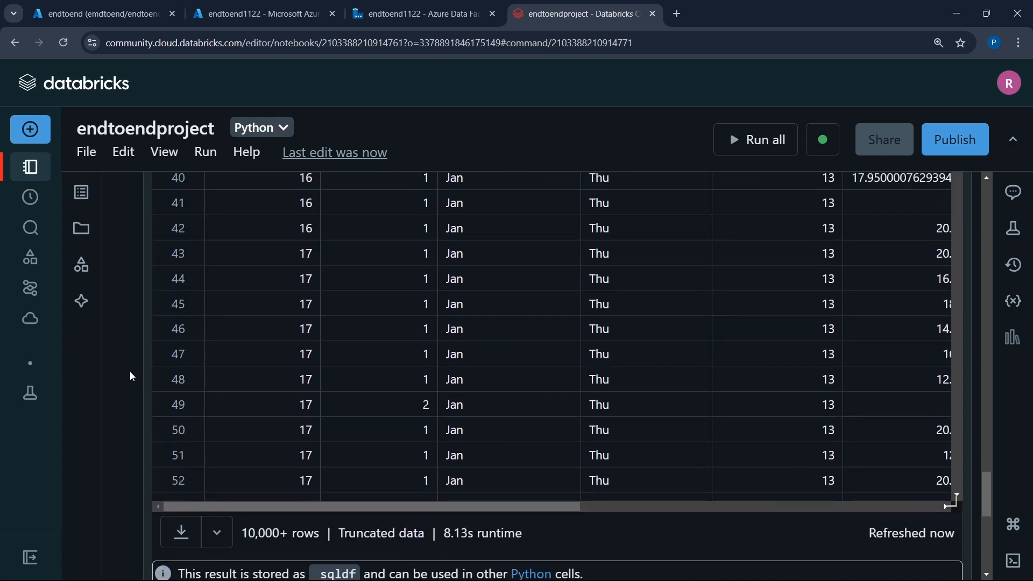
# - Copy the whole SQL query from cell 7 into the empty cell 8
pyautogui.scroll(5, 130, 371)
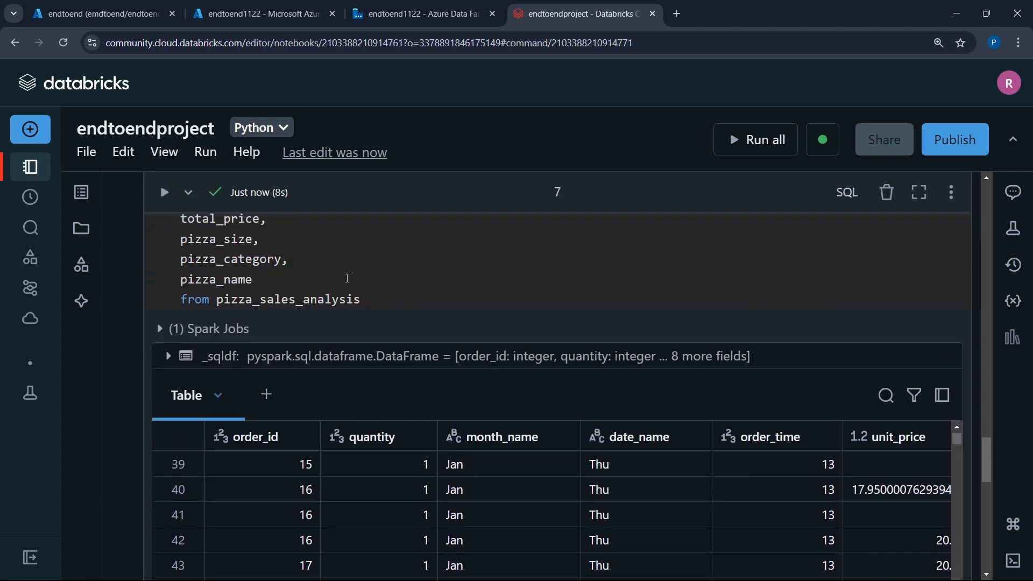
pyautogui.click(347, 278)
pyautogui.scroll(3, 347, 278)
pyautogui.hotkey('ctrl', 'a')
pyautogui.hotkey('ctrl', 'c')
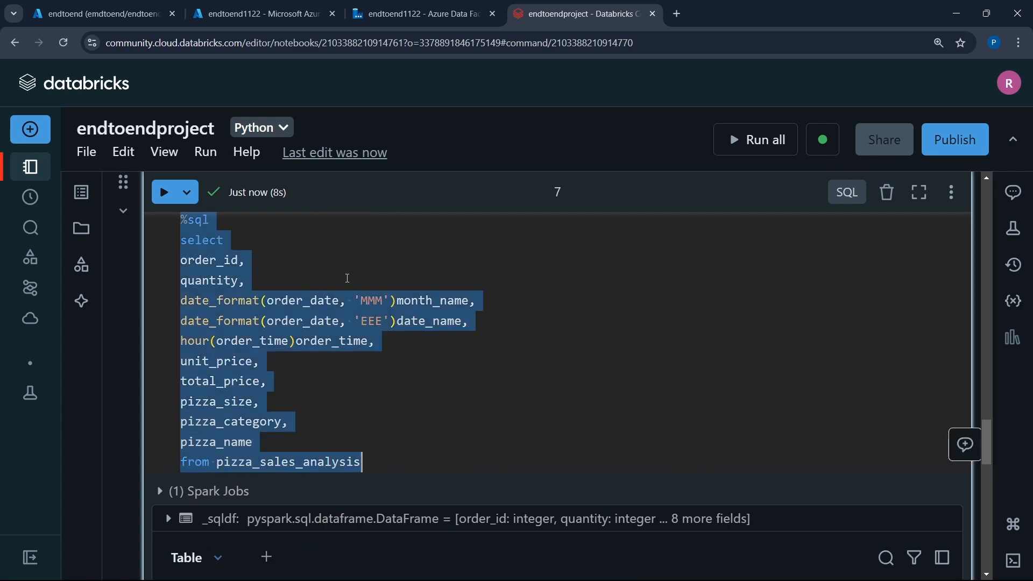
pyautogui.scroll(-15, 348, 279)
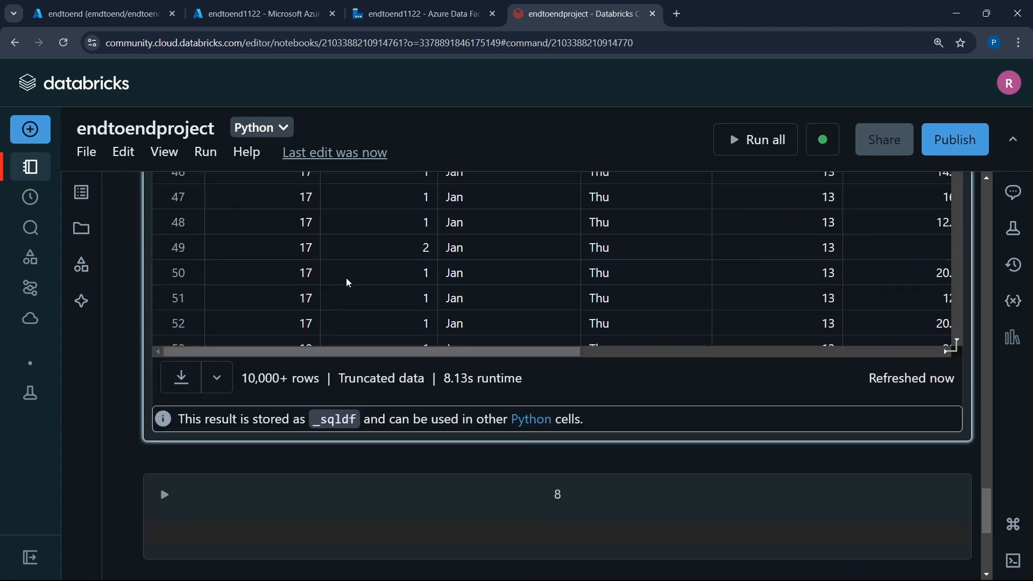
pyautogui.click(253, 530)
pyautogui.hotkey('ctrl', 'v')
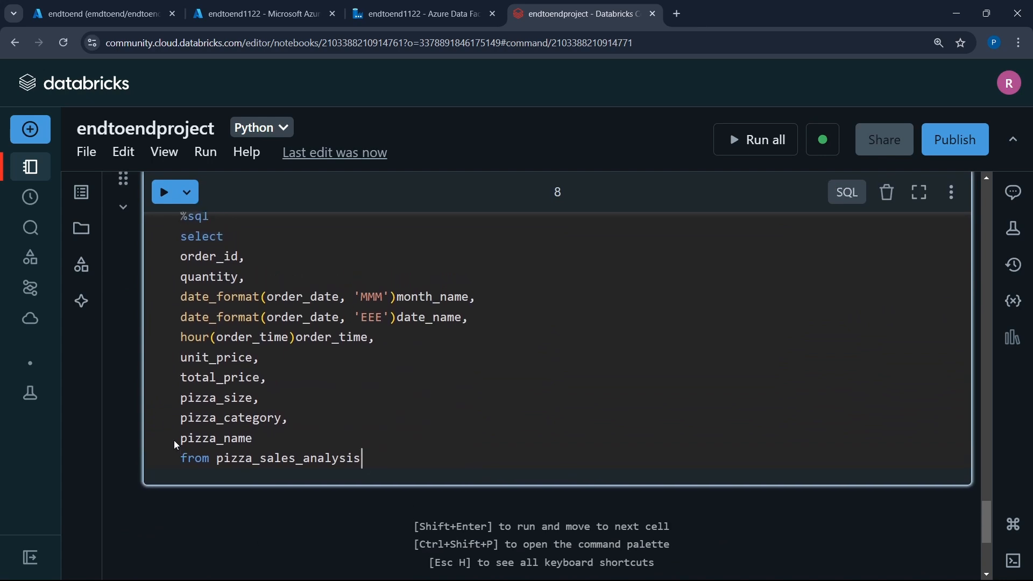
# - Insert cont(disctinct_order_id) directly before order_id in cell 8's select list, keeping order_id as its alias
pyautogui.scroll(1, 218, 306)
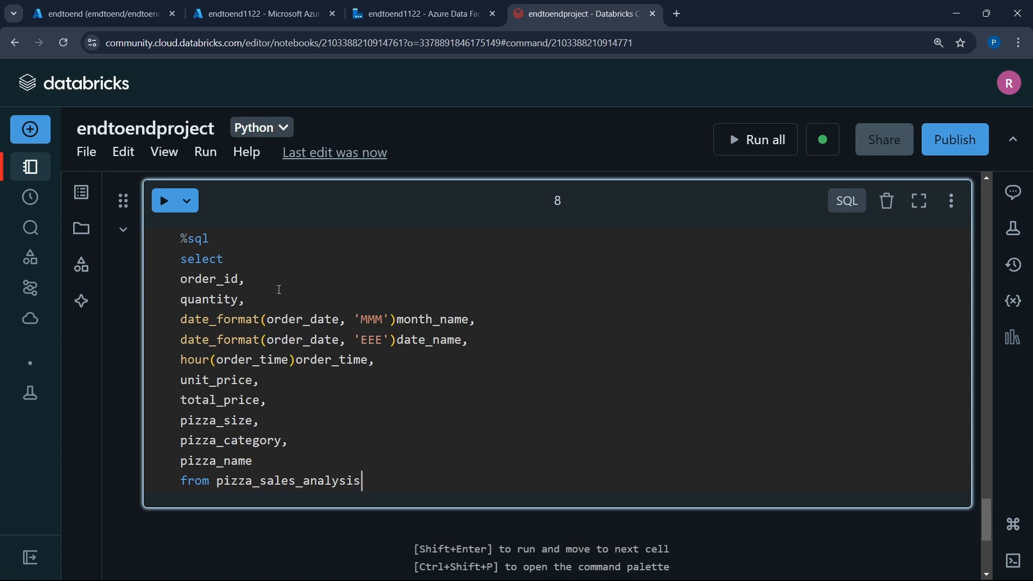
pyautogui.click(182, 279)
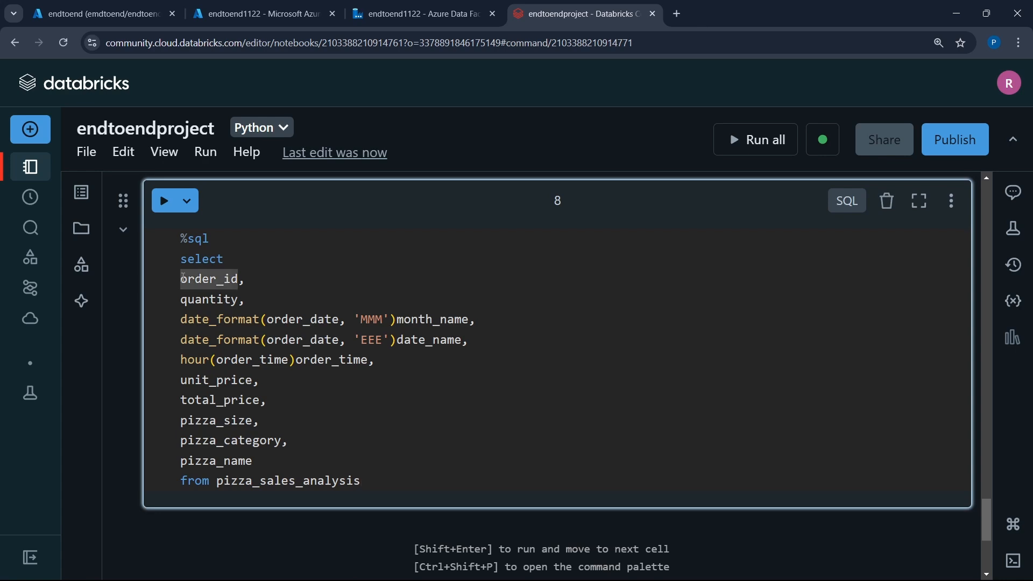
pyautogui.write('cont(')
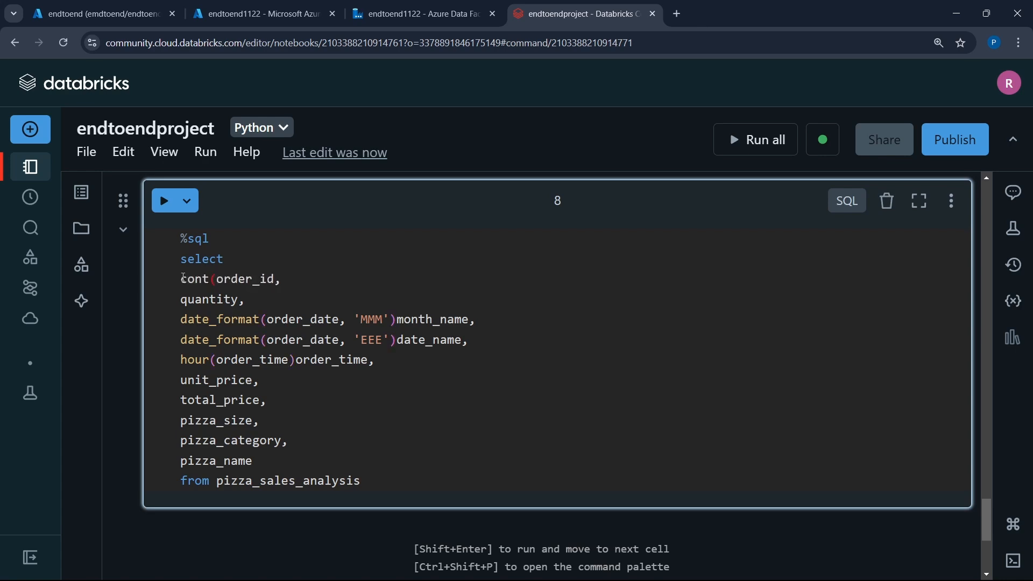
pyautogui.write('disctinct_order')
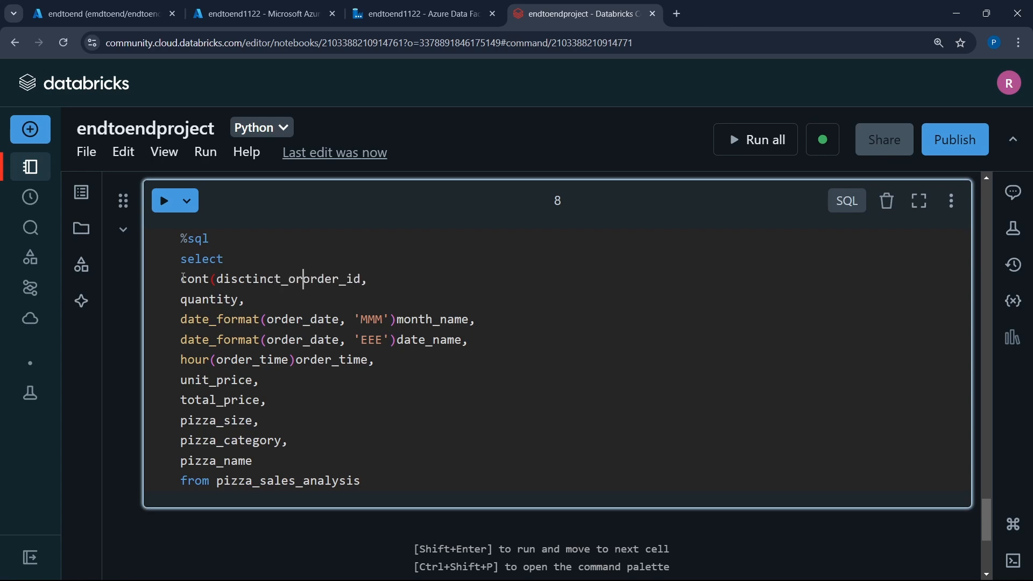
pyautogui.write('_id')
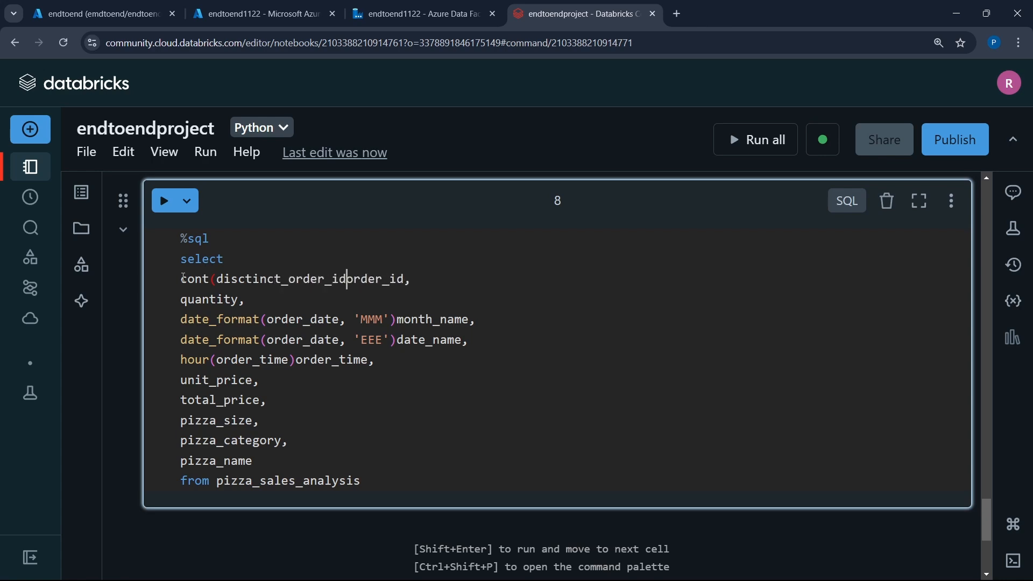
pyautogui.write(')')
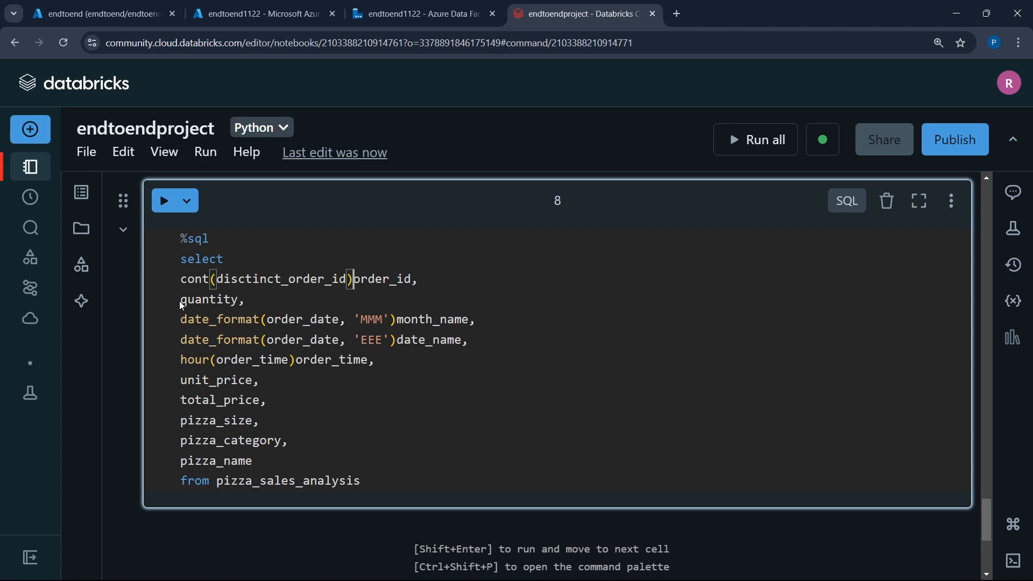
# - Wrap quantity in sum() and alias the expression as quantity
pyautogui.click(182, 301)
pyautogui.write('sum(')
pyautogui.hotkey('ctrl', 'Right')
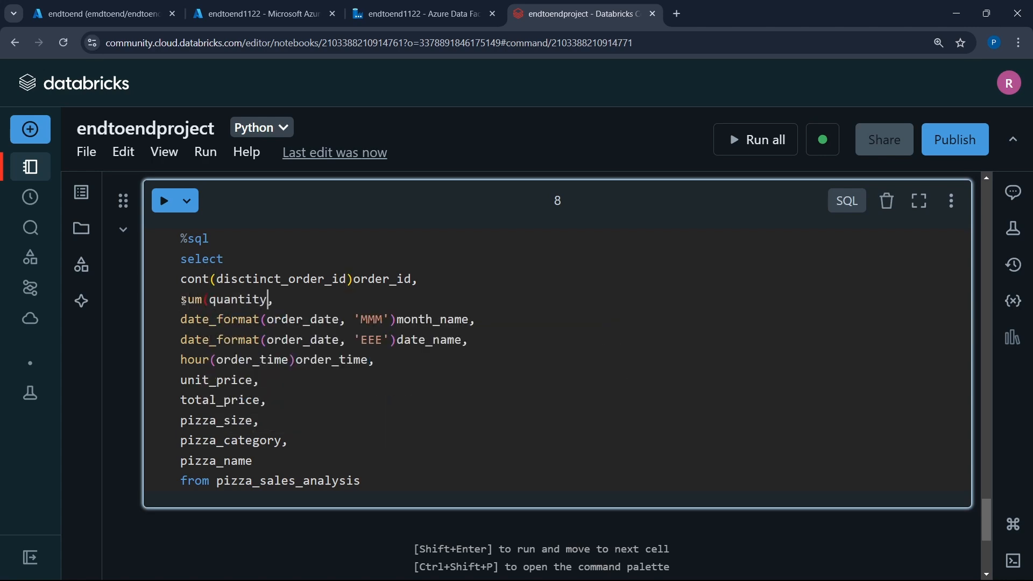
pyautogui.write(') quantity')
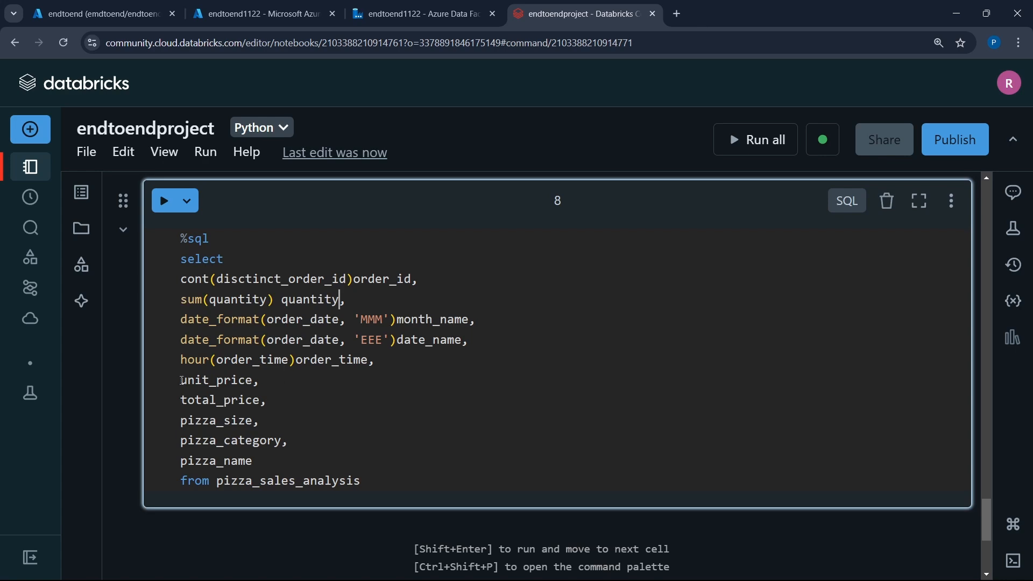
pyautogui.write('sum(')
# - Wrap unit_price in sum() in cell 8's select list
pyautogui.press('BackSpace')
pyautogui.press('BackSpace')
pyautogui.press('BackSpace')
pyautogui.press('BackSpace')
pyautogui.press('BackSpace')
pyautogui.click(181, 381)
pyautogui.write('sum')
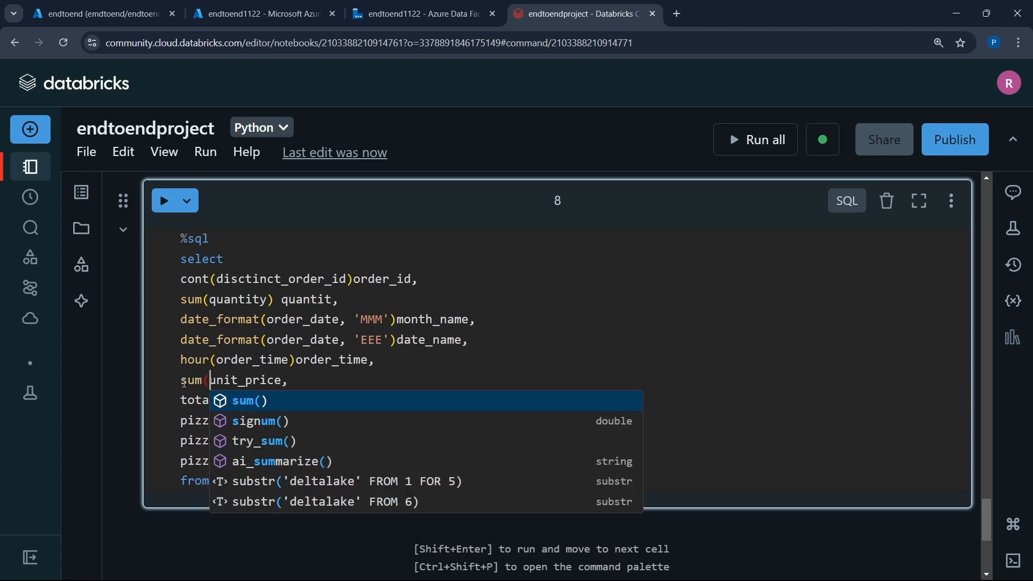
pyautogui.write('(')
pyautogui.press('Right')
pyautogui.press('Right')
pyautogui.press('Right')
pyautogui.press('Right')
pyautogui.press('Right')
pyautogui.press('Right')
pyautogui.press('Right')
pyautogui.press('Right')
pyautogui.press('Right')
pyautogui.press('Right')
pyautogui.write(')')
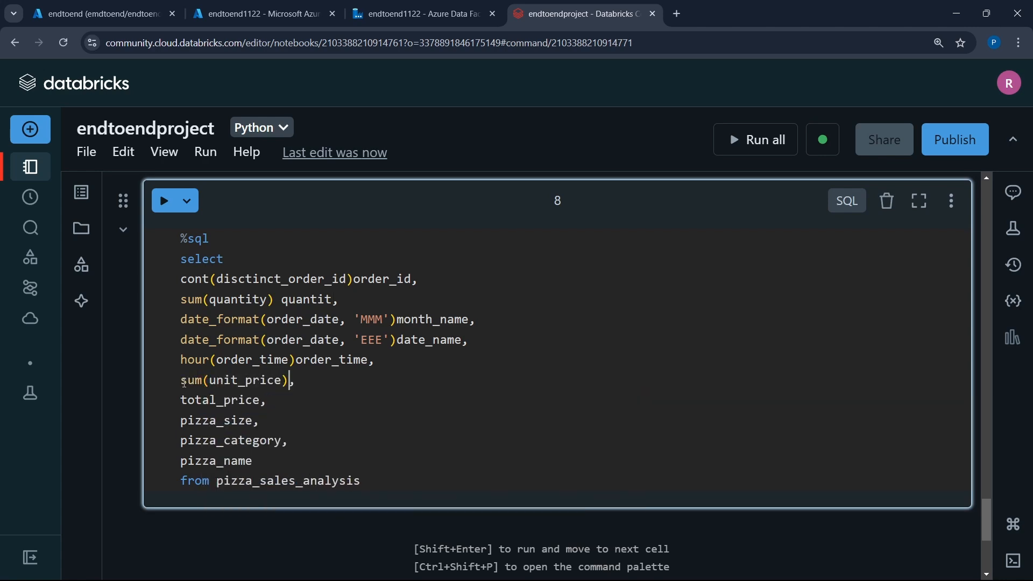
# - Wrap total_price in sum() on the line below sum(unit_price)
pyautogui.press('Down')
pyautogui.press('Left')
pyautogui.write(')')
pyautogui.press('Left')
pyautogui.press('Left')
pyautogui.press('Left')
pyautogui.press('Left')
pyautogui.press('Left')
pyautogui.press('Left')
pyautogui.press('Left')
pyautogui.press('Left')
pyautogui.press('Left')
pyautogui.press('Left')
pyautogui.press('Left')
pyautogui.press('Left')
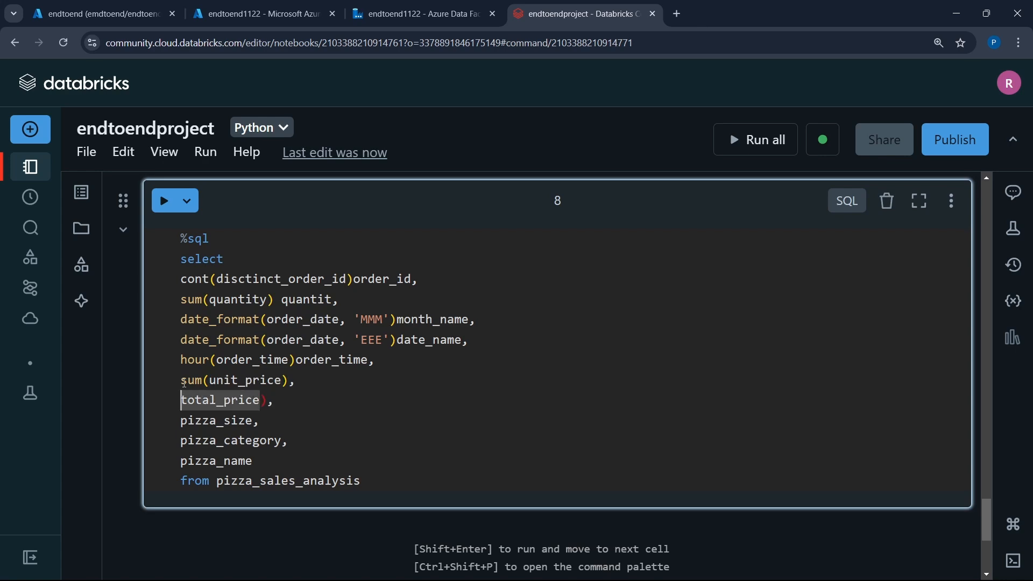
pyautogui.write('sum(')
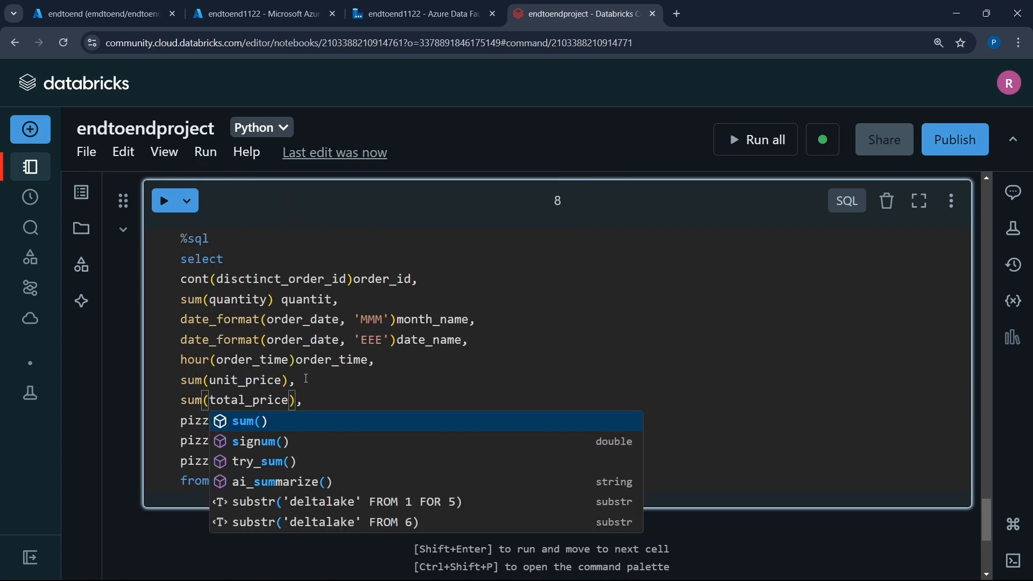
pyautogui.click(385, 383)
# - Begin a group by clause below the from line of cell 8's query, leaving one blank line between
pyautogui.scroll(-3, 385, 383)
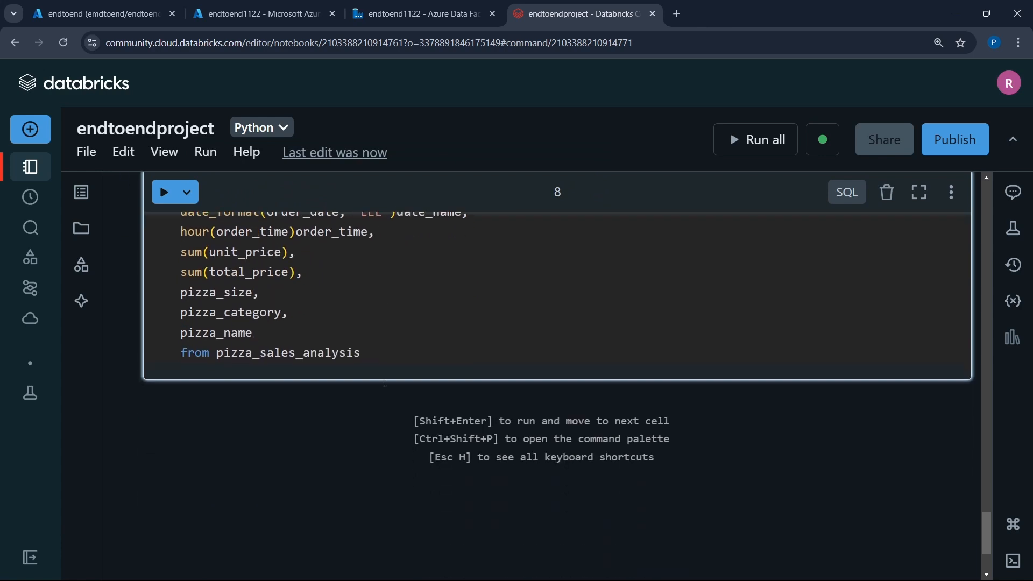
pyautogui.click(386, 328)
pyautogui.press('Return')
pyautogui.press('Return')
pyautogui.scroll(3, 386, 327)
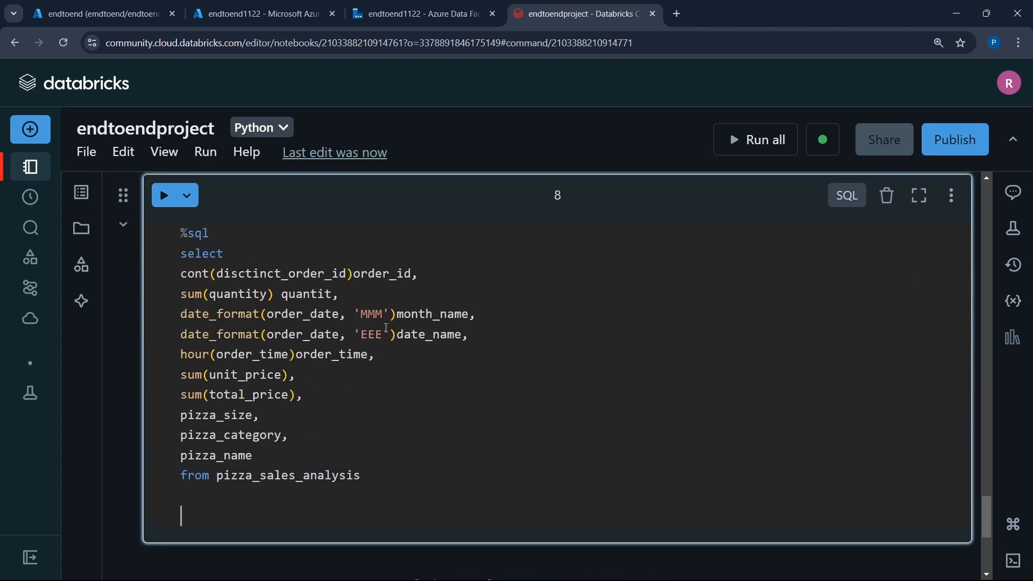
pyautogui.write('gr')
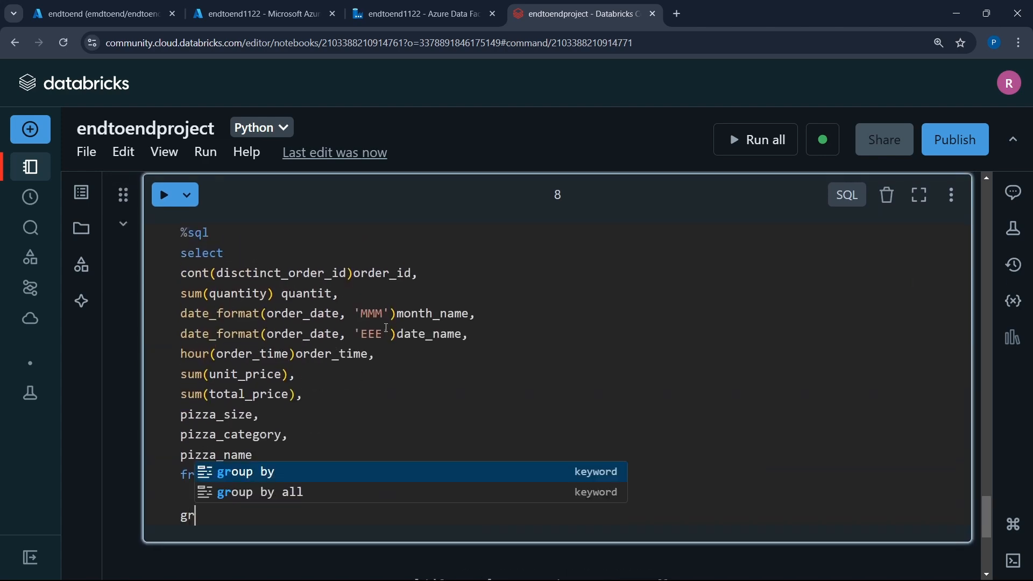
pyautogui.write('oup by 3,4,5,8,9,10')
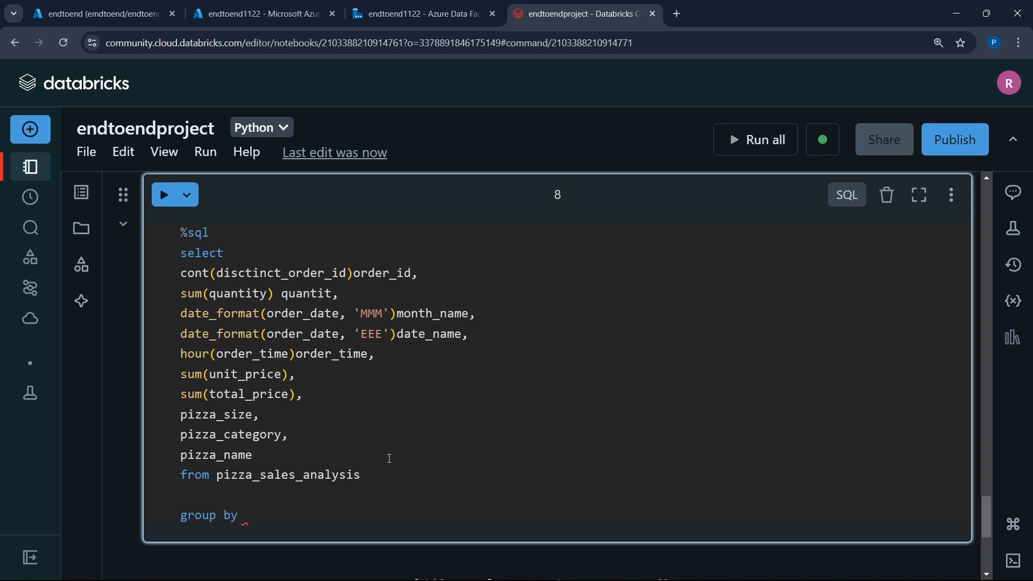
# - Complete cell 8's group by clause with column positions 3,4,5,8,9,10 and run the query
pyautogui.write('3,4,5,8,9,10')
pyautogui.hotkey('shift', 'Return')
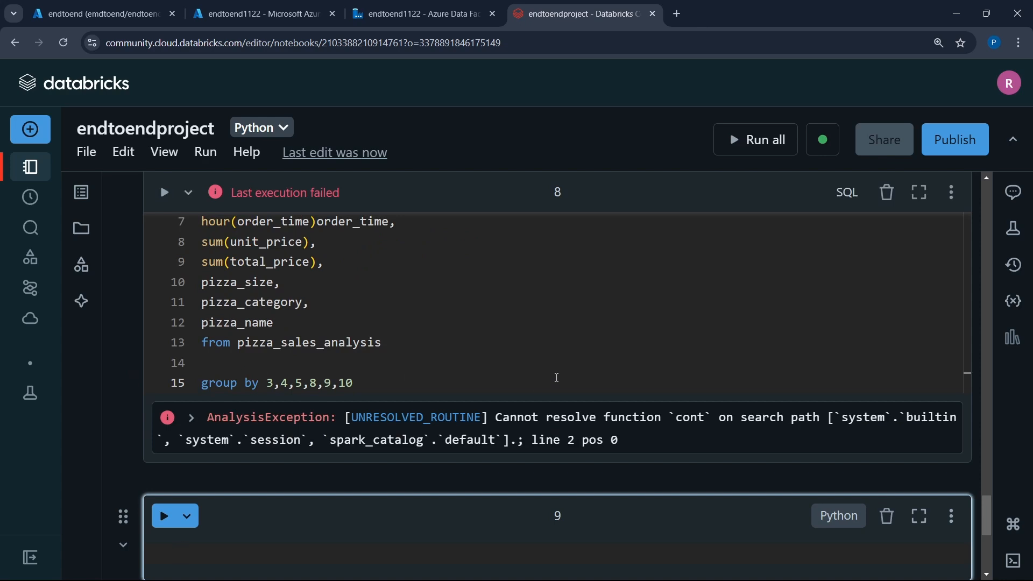
# - Correct the misspelled function name before the order_id expression to count and rerun cell 8
pyautogui.scroll(3, 414, 347)
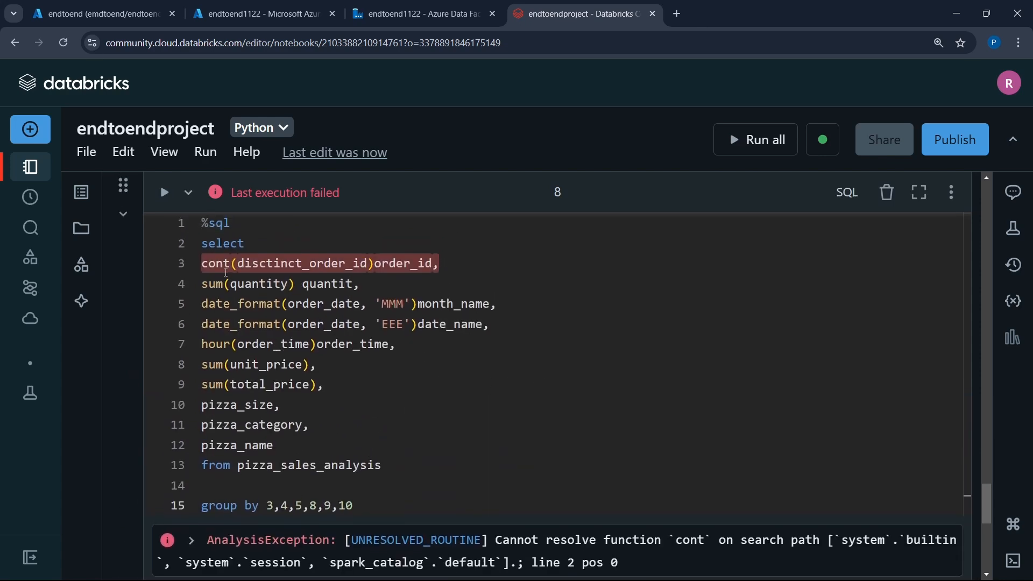
pyautogui.click(220, 264)
pyautogui.write('u')
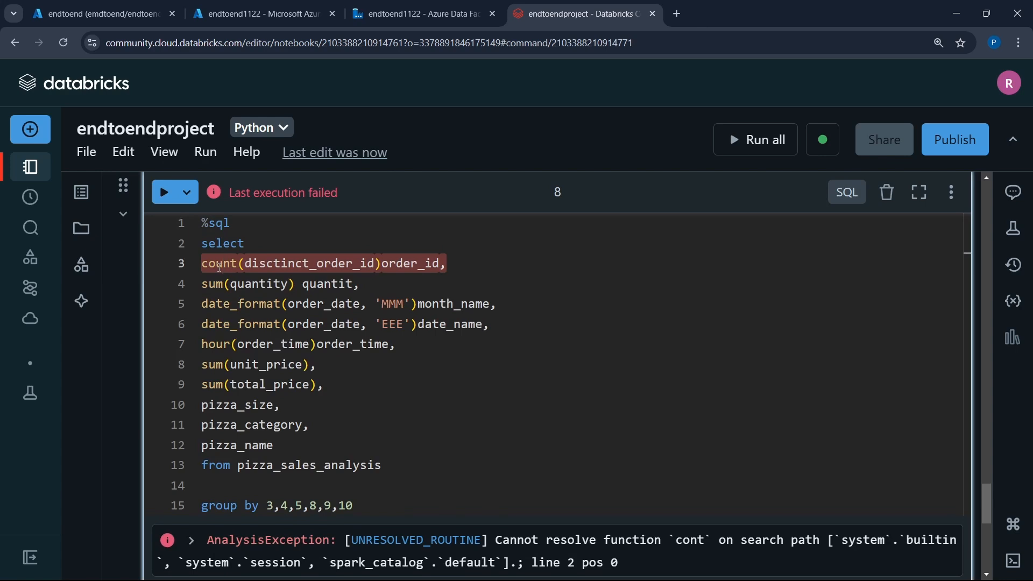
pyautogui.hotkey('shift', 'Return')
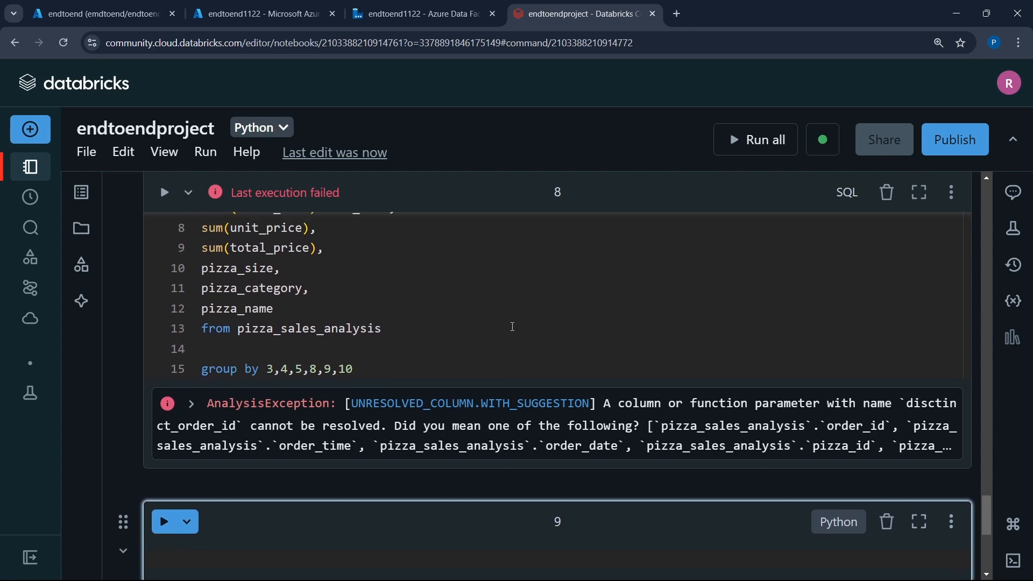
# - Replace the underscore before order_id inside count() with a space and rerun cell 8
pyautogui.scroll(3, 513, 327)
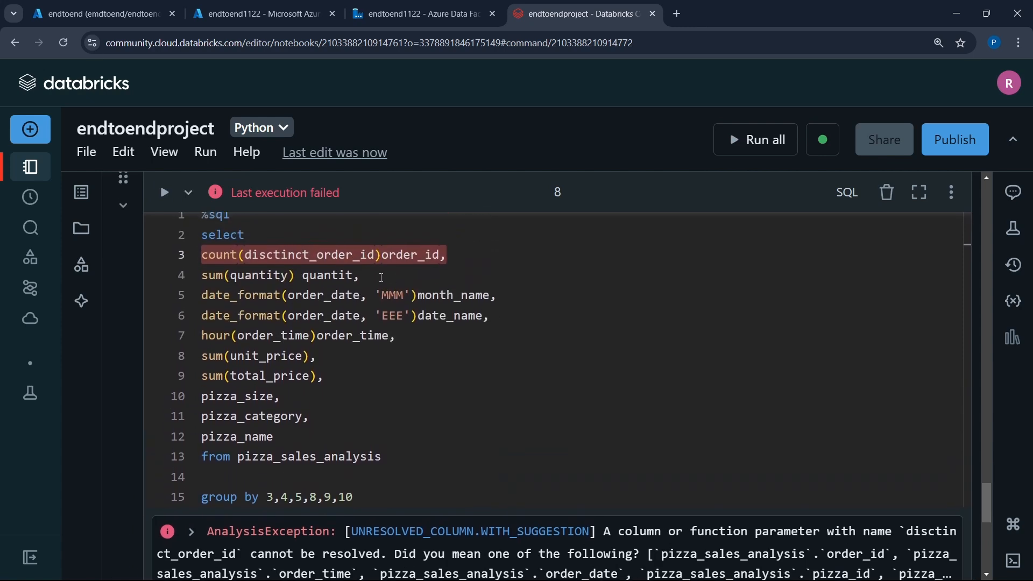
pyautogui.click(318, 257)
pyautogui.press('BackSpace')
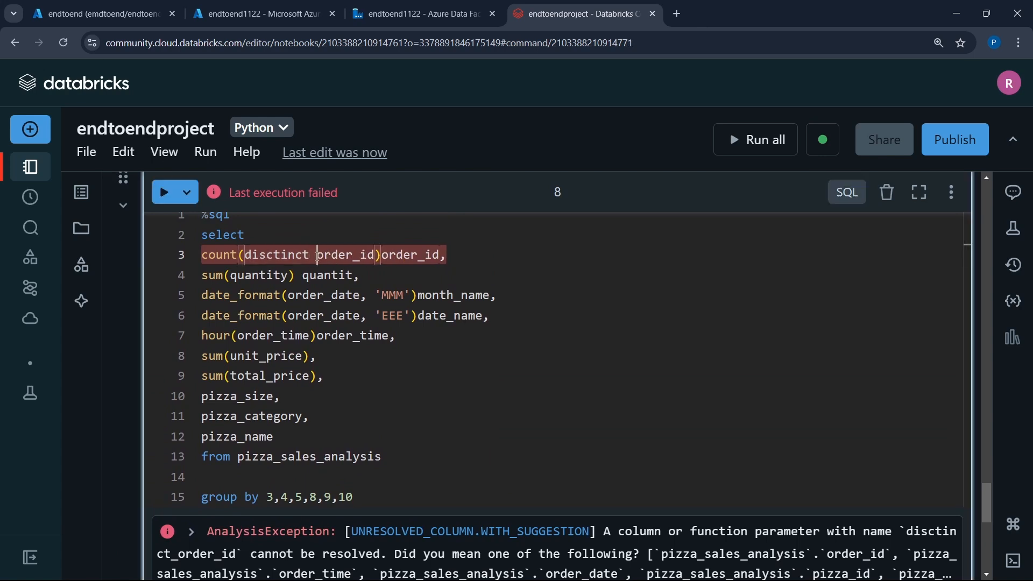
pyautogui.hotkey('shift', 'Return')
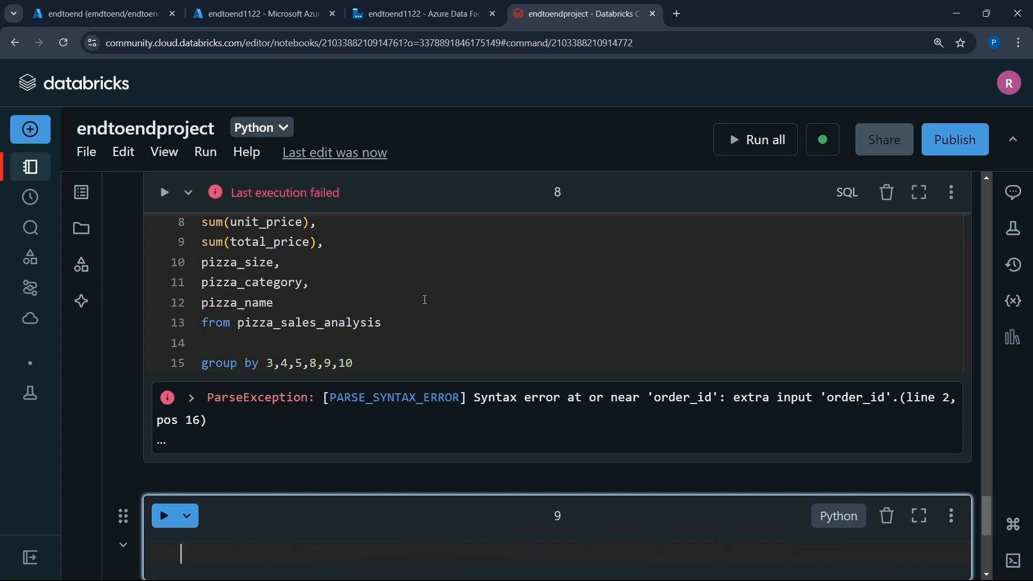
# - Correct the keyword inside count() to distinct, keep the sum(quantity) line free of stray characters, and rerun cell 8
pyautogui.scroll(3, 425, 299)
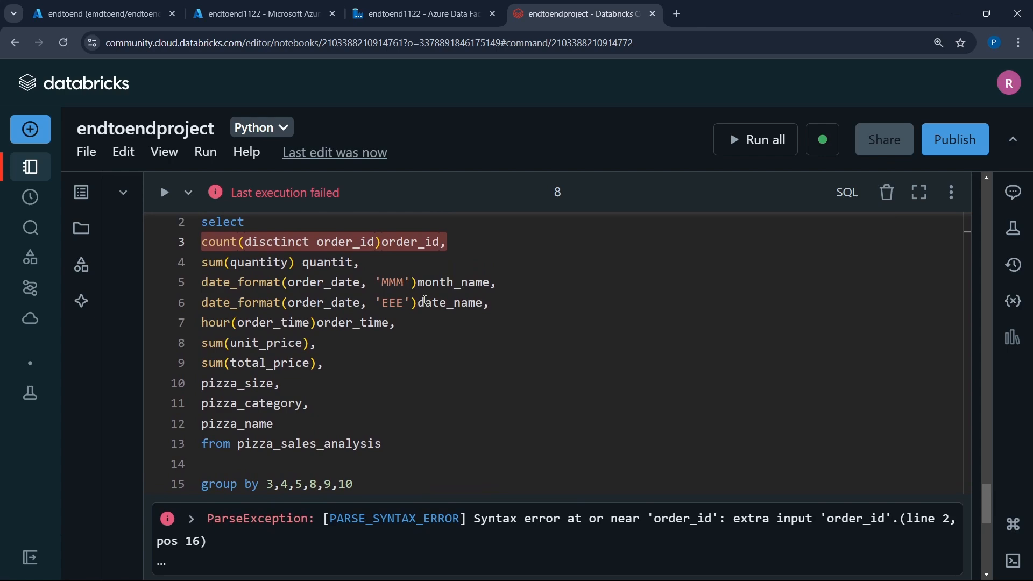
pyautogui.scroll(10, 425, 300)
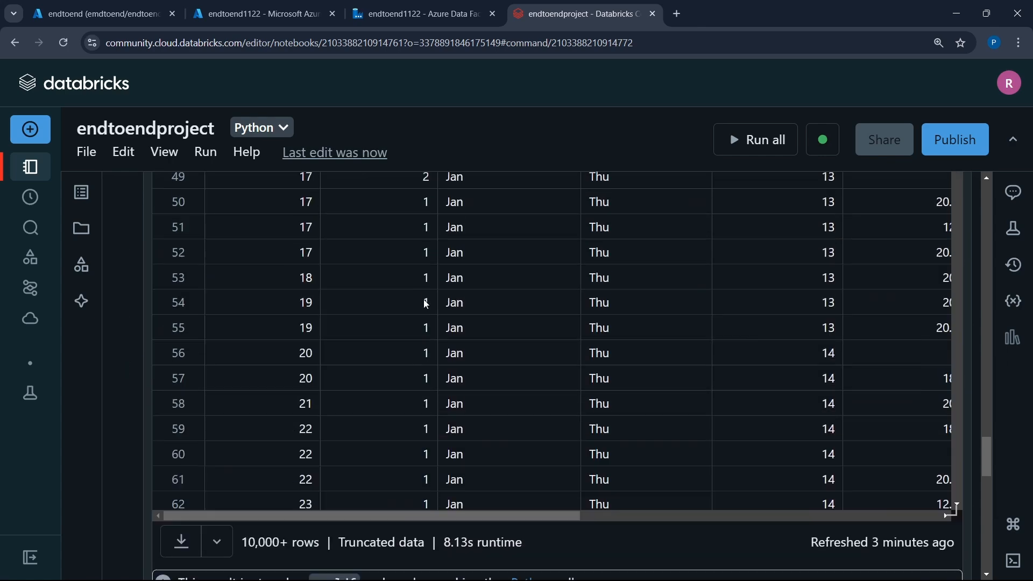
pyautogui.scroll(5, 128, 279)
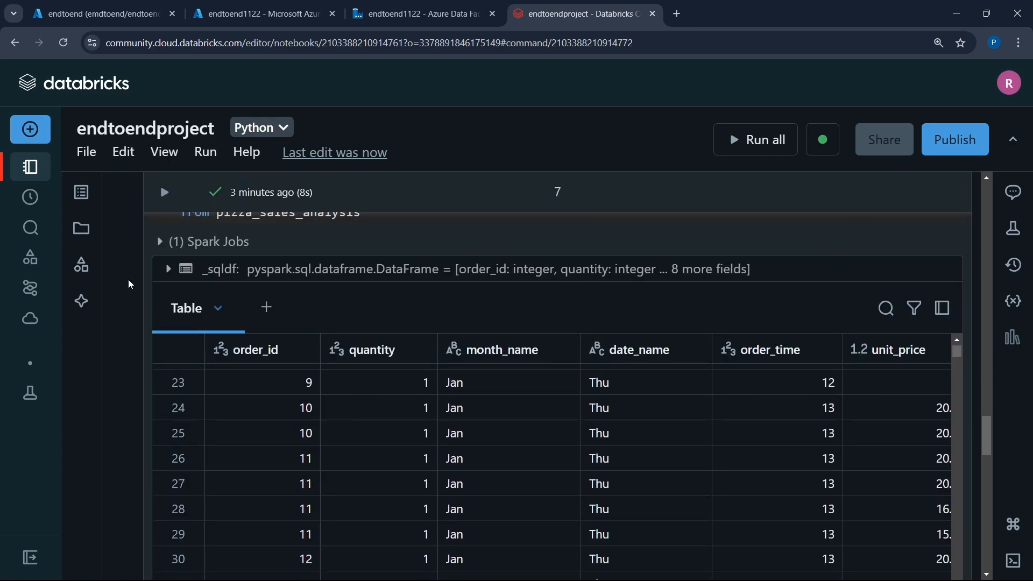
pyautogui.scroll(-1, 359, 397)
pyautogui.scroll(2, 359, 397)
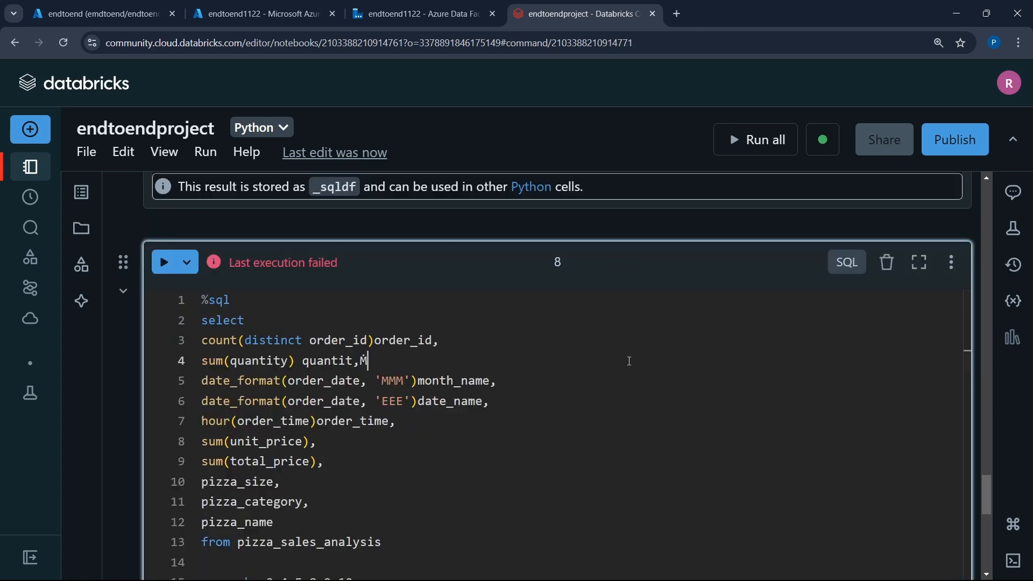
pyautogui.press('BackSpace')
pyautogui.scroll(-1, 528, 369)
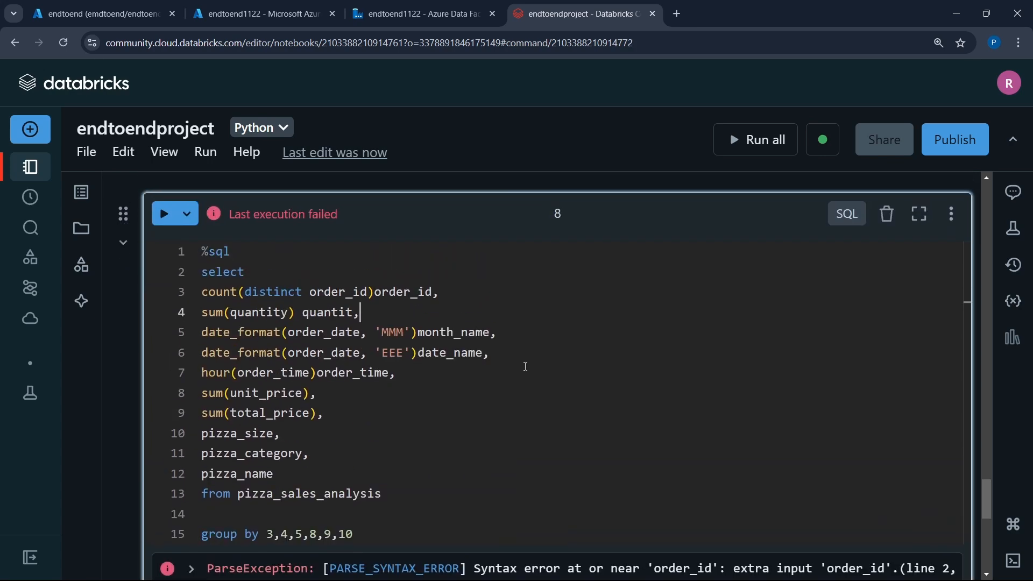
pyautogui.hotkey('shift', 'Return')
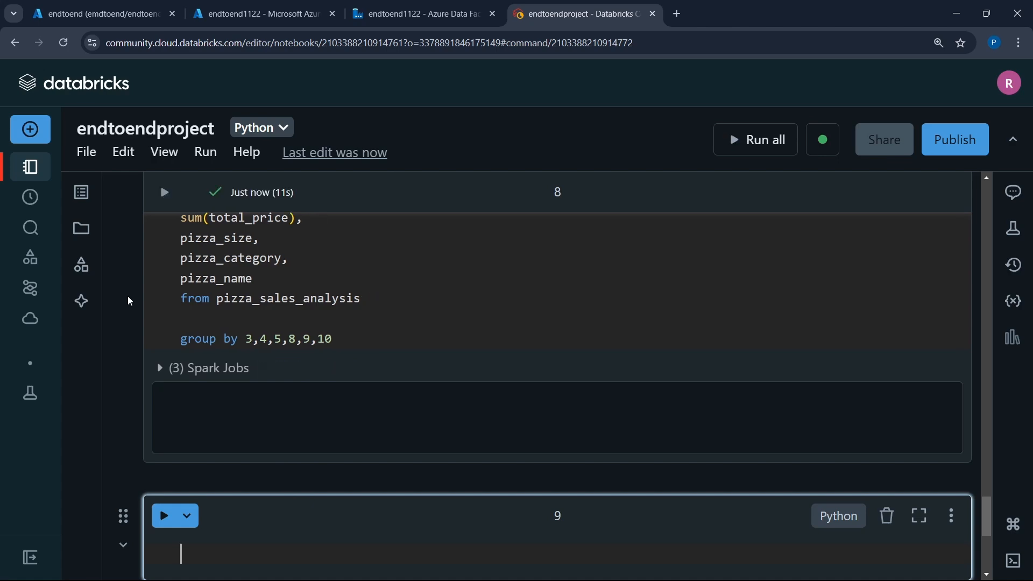
# - Look over cell 8's grouped result table and download its first 10000 rows
pyautogui.scroll(3, 134, 292)
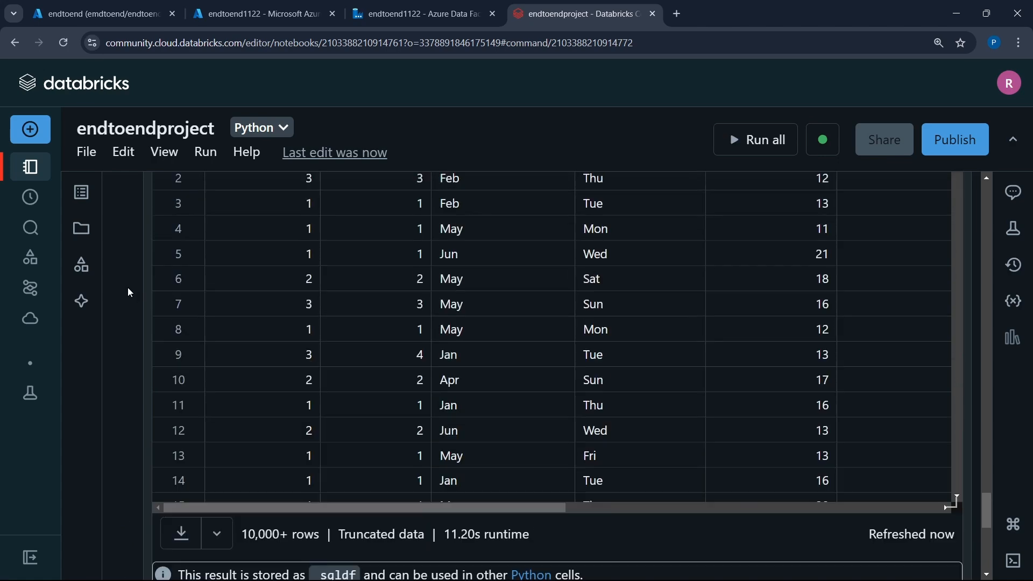
pyautogui.scroll(2, 128, 287)
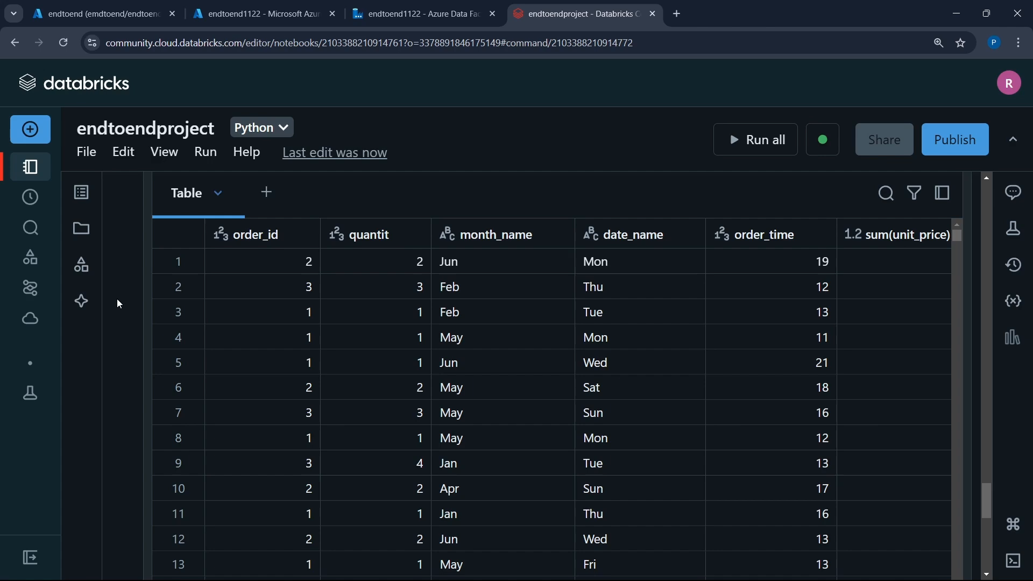
pyautogui.scroll(-2, 118, 304)
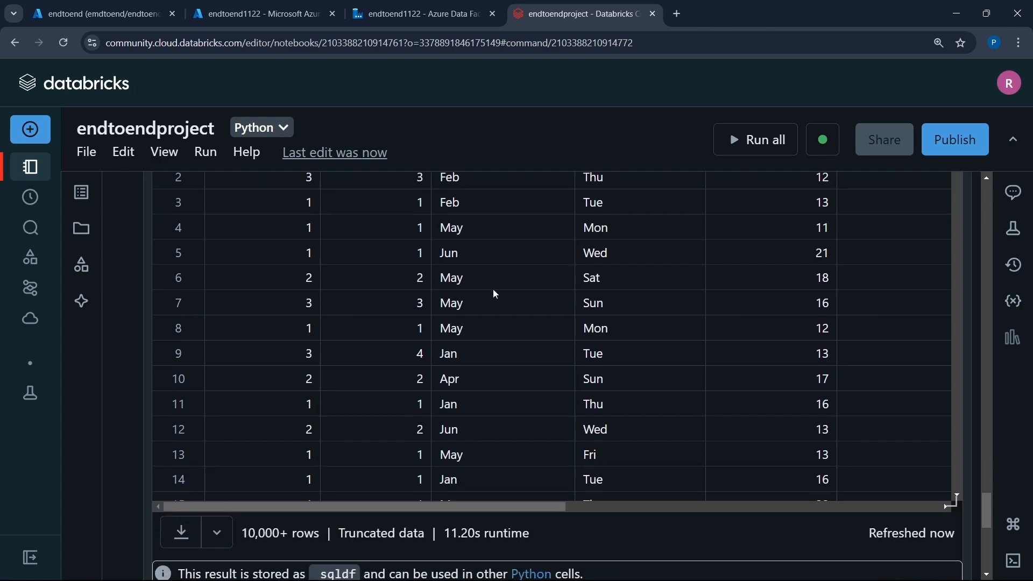
pyautogui.scroll(4, 495, 295)
pyautogui.scroll(-4, 495, 294)
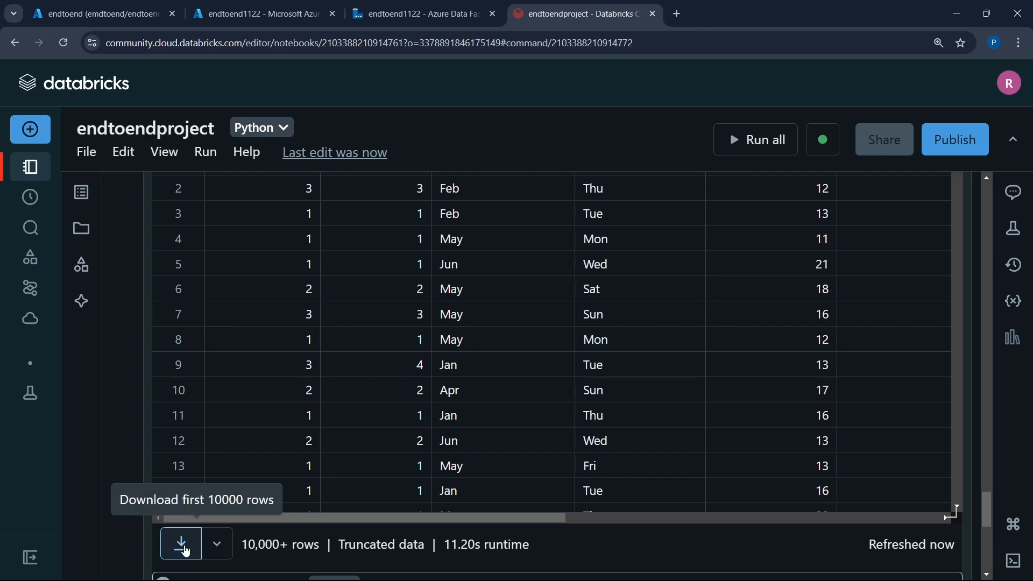
pyautogui.scroll(-5, 381, 466)
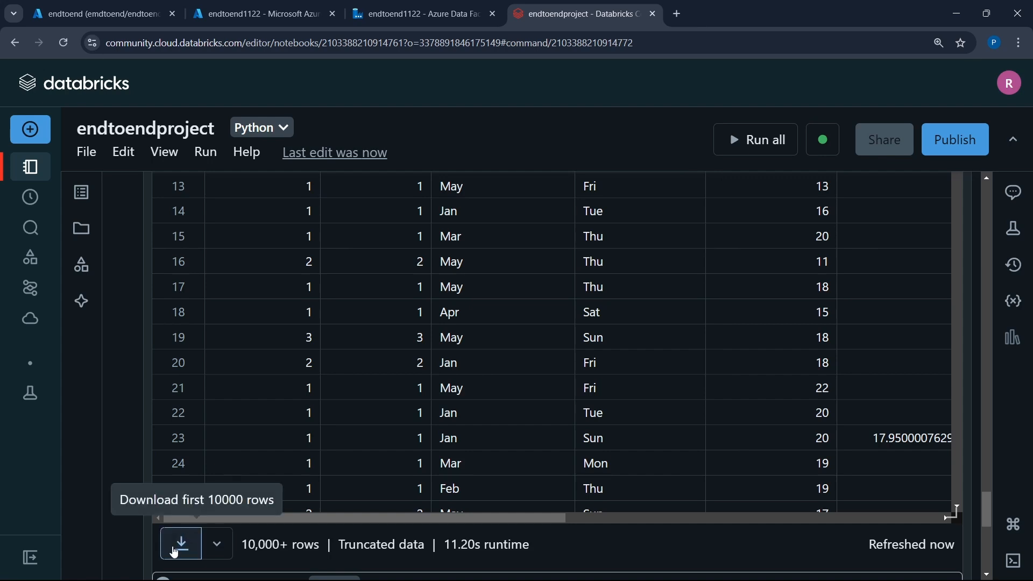
pyautogui.click(183, 543)
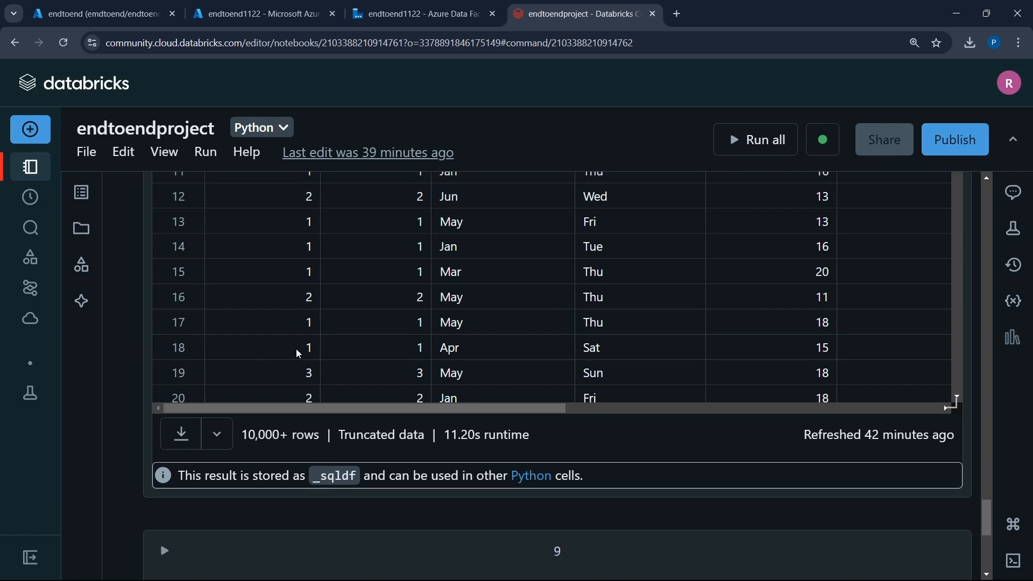
# - Review cell 8's query on pizza_sales_analysis and the rows of its grouped result table
pyautogui.scroll(3, 299, 353)
pyautogui.scroll(8, 123, 367)
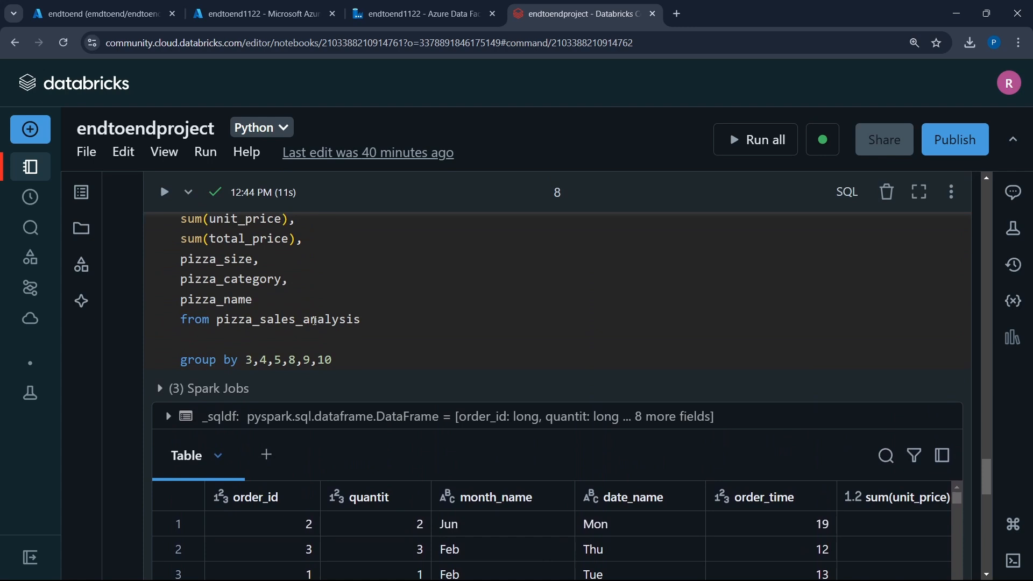
pyautogui.doubleClick(314, 322)
pyautogui.click(431, 341)
pyautogui.scroll(-4, 431, 341)
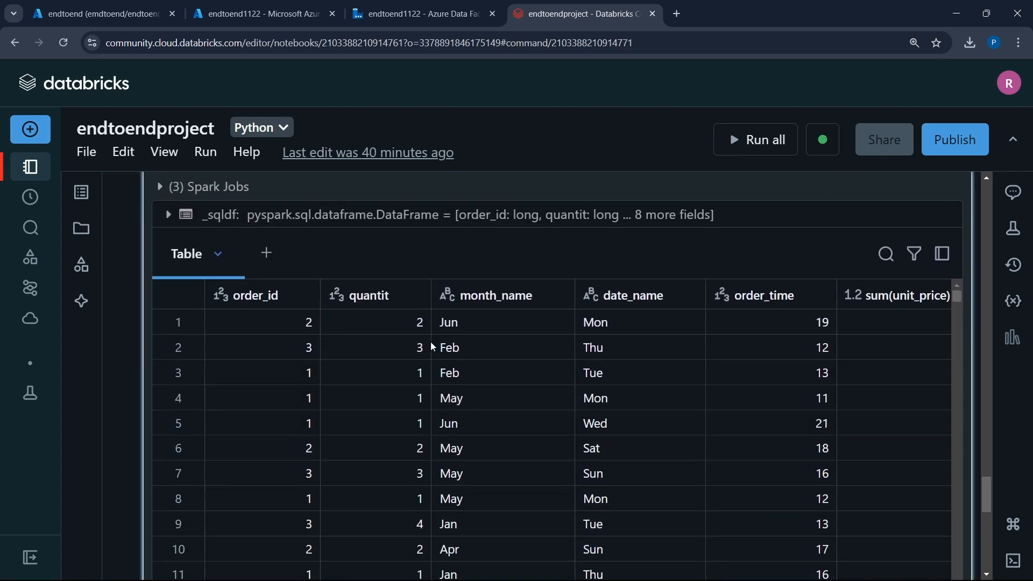
pyautogui.scroll(-7, 433, 348)
pyautogui.moveTo(135, 391)
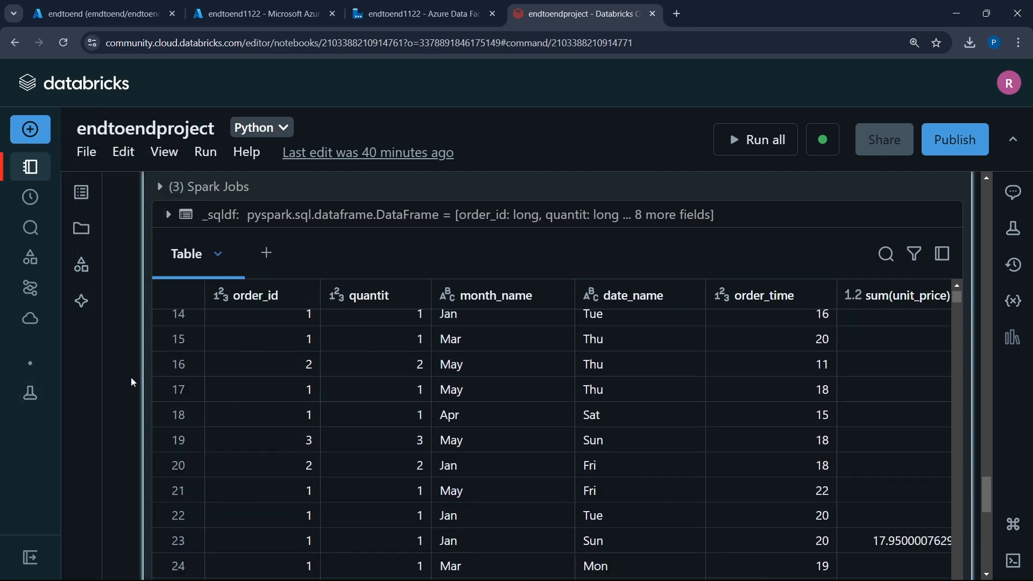
pyautogui.hotkey('alt', 'Tab')
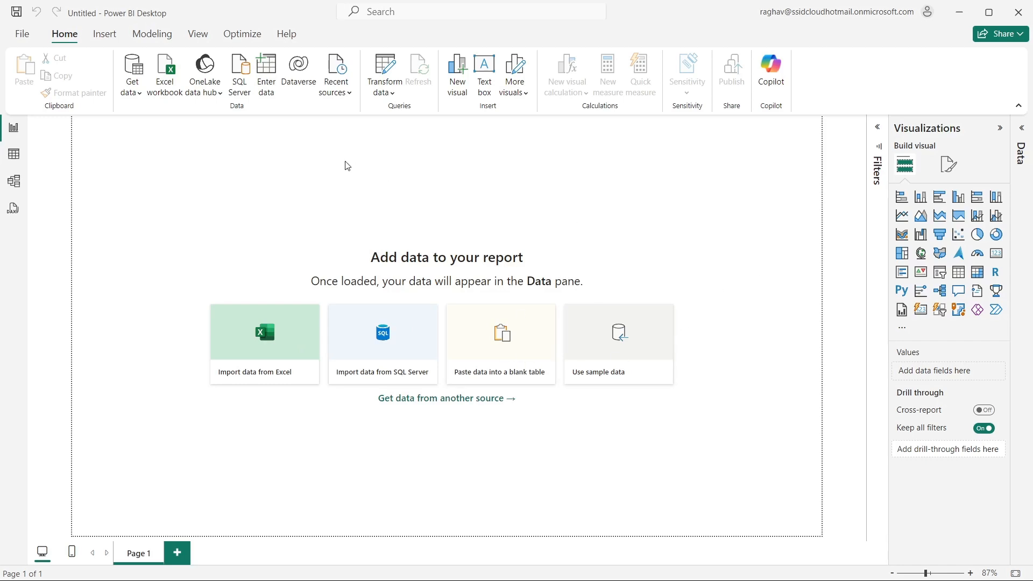
pyautogui.click(139, 94)
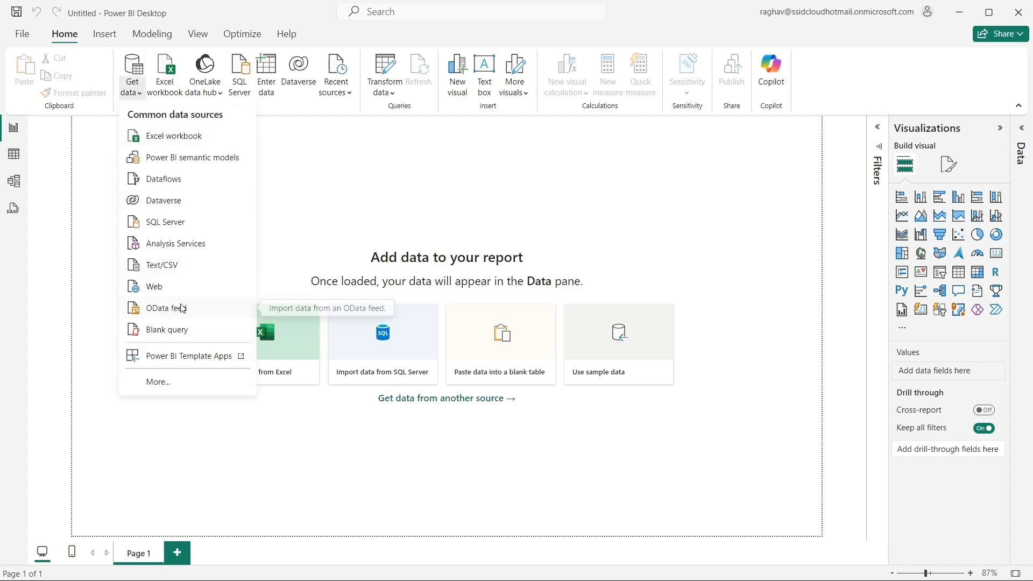
pyautogui.click(172, 380)
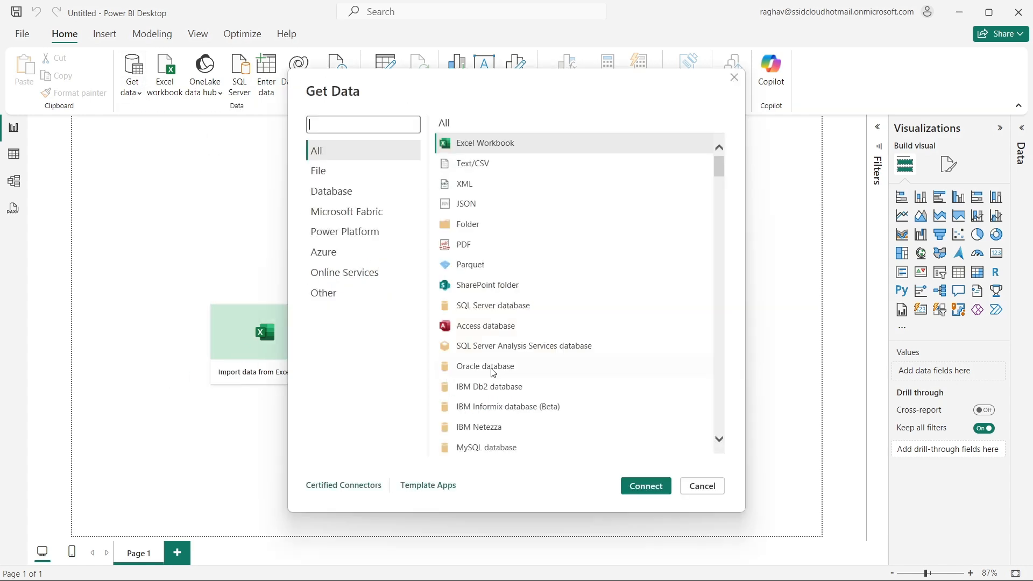
pyautogui.click(370, 131)
pyautogui.write('databrick')
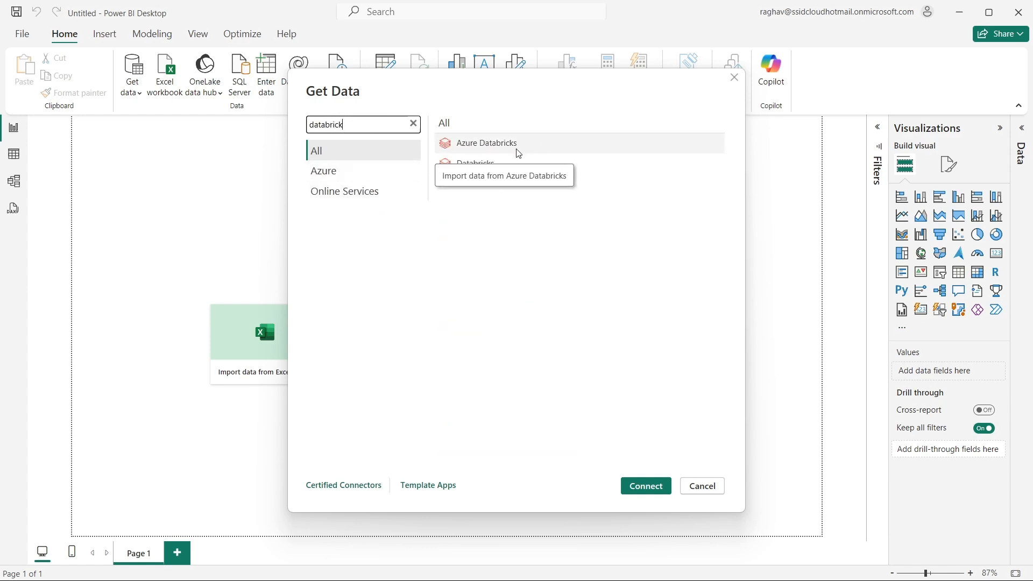
pyautogui.click(506, 166)
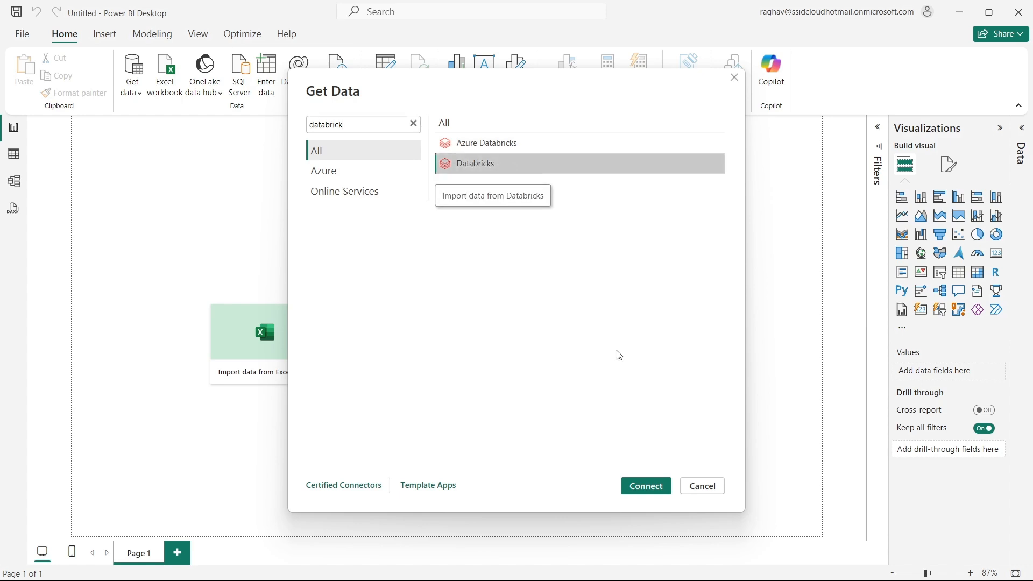
pyautogui.click(646, 496)
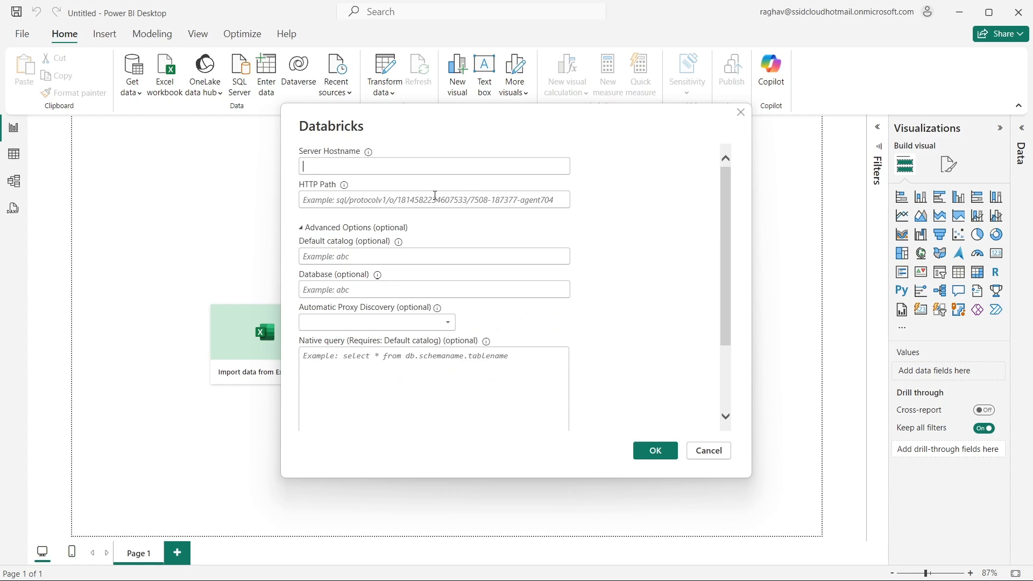
pyautogui.click(720, 458)
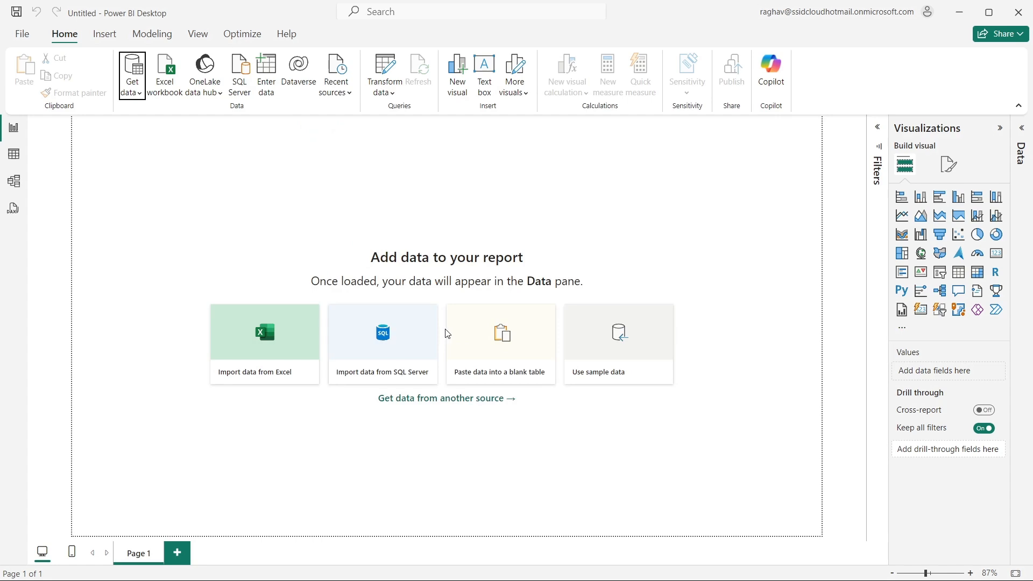
pyautogui.hotkey('alt', 'Tab')
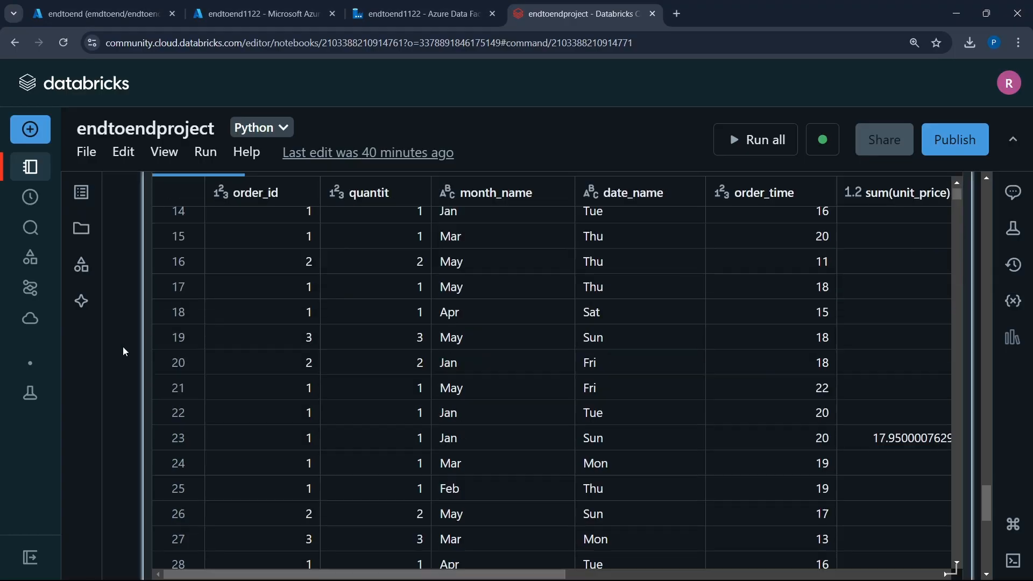
# - Download all rows of cell 8's result, agreeing to re-execute the query
pyautogui.scroll(-5, 123, 349)
pyautogui.scroll(3, 131, 346)
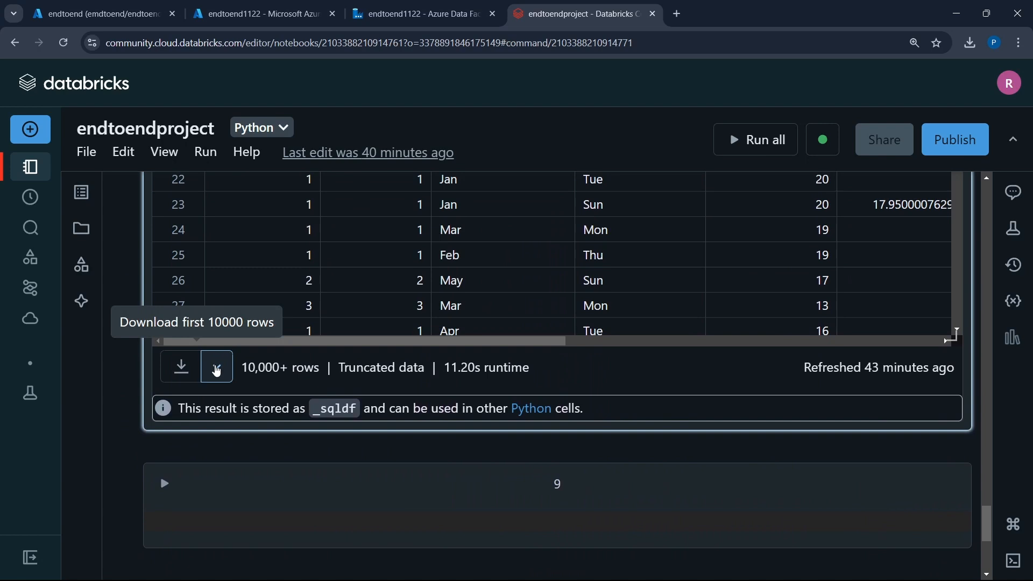
pyautogui.click(217, 372)
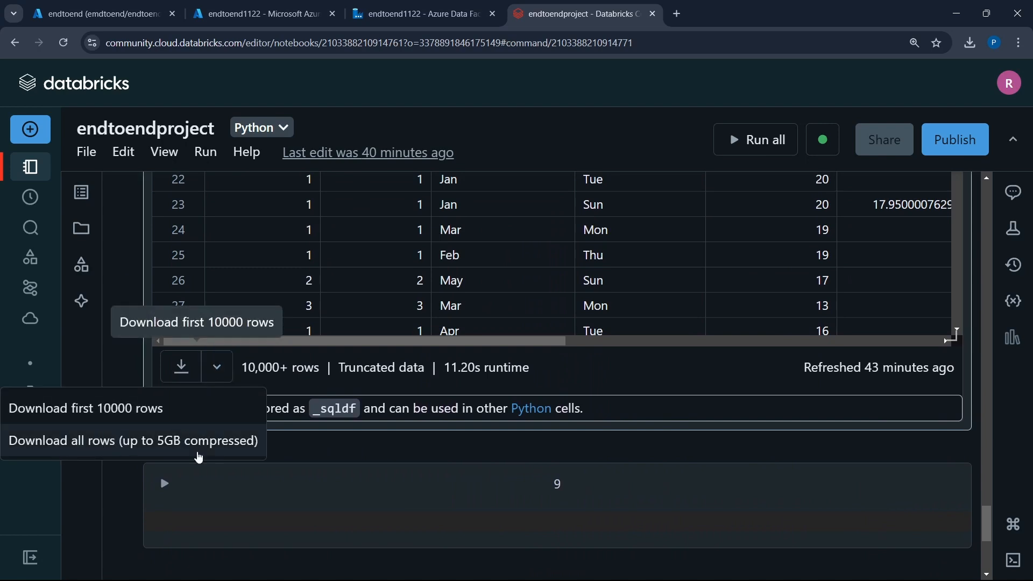
pyautogui.click(200, 447)
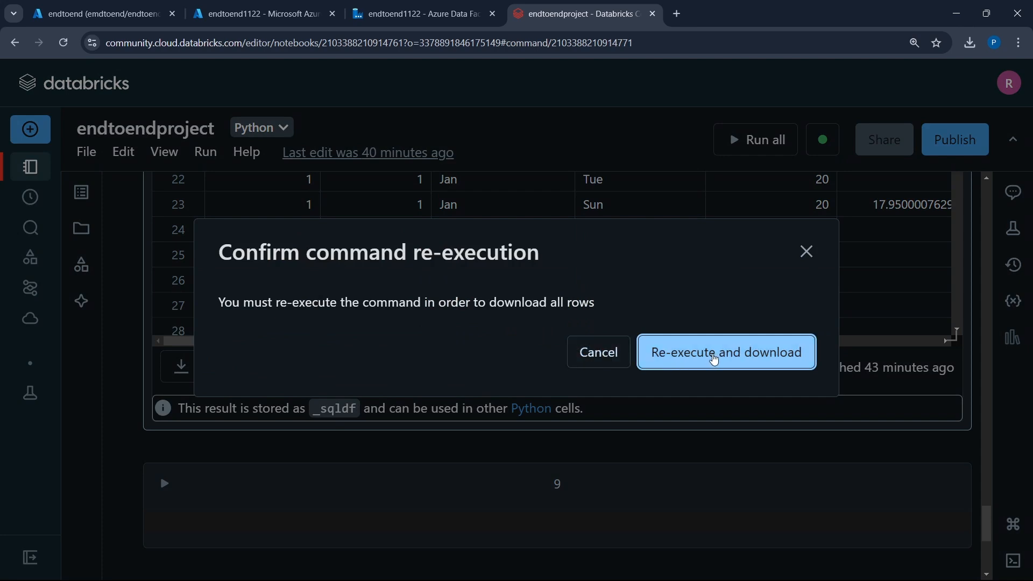
pyautogui.click(715, 359)
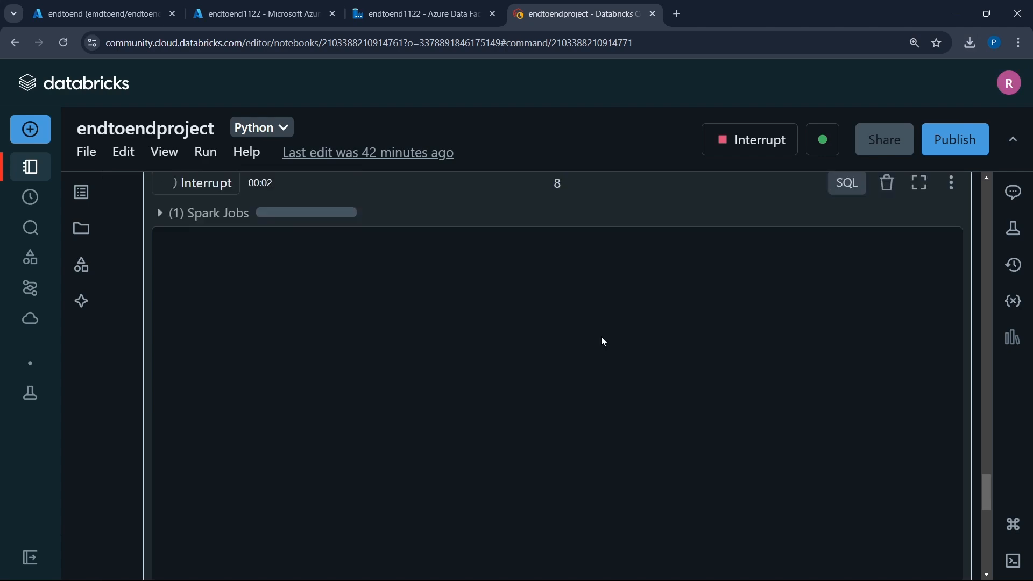
pyautogui.scroll(6, 169, 392)
pyautogui.scroll(-2, 142, 396)
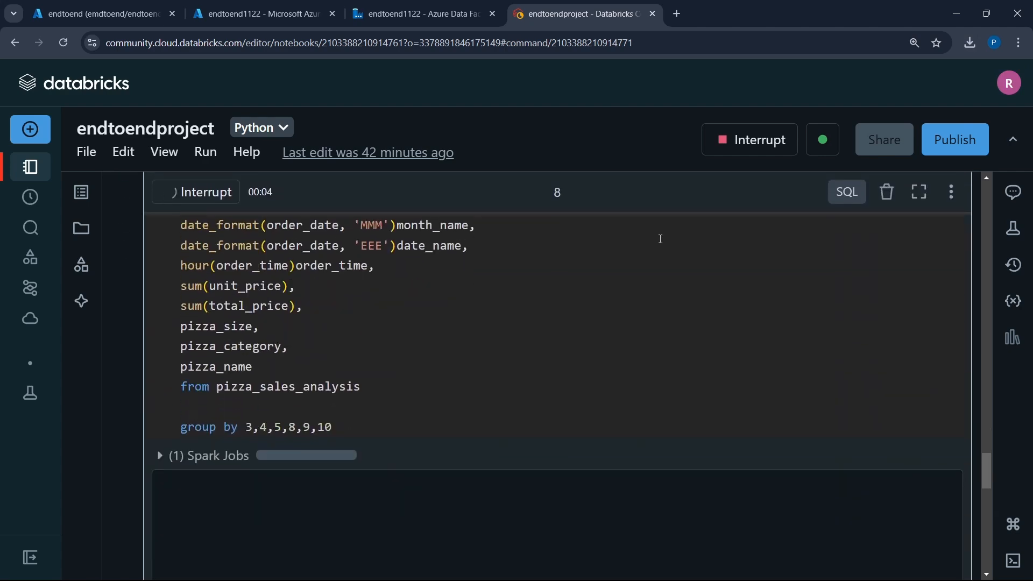
pyautogui.click(823, 140)
pyautogui.click(888, 333)
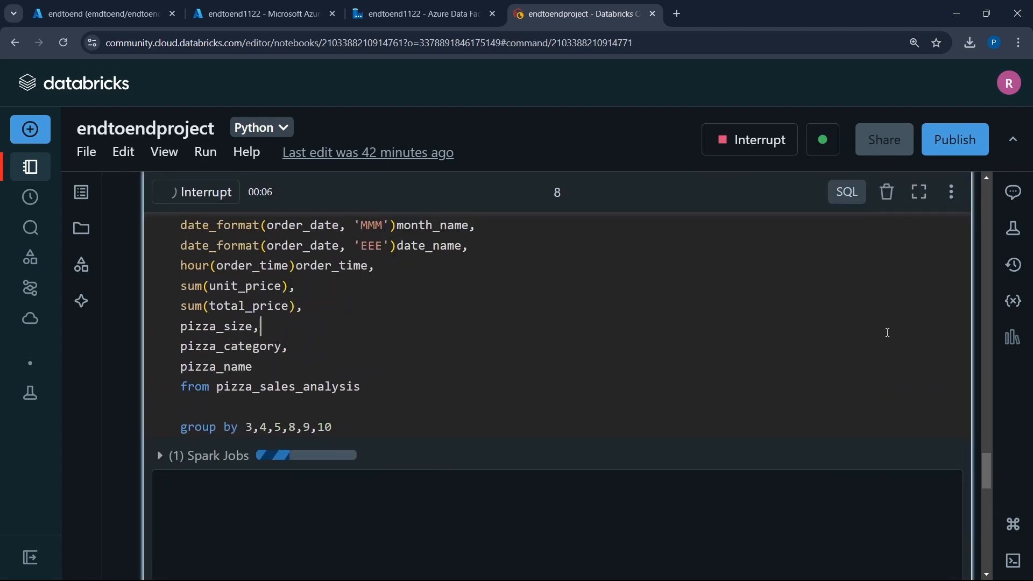
pyautogui.scroll(-3, 113, 449)
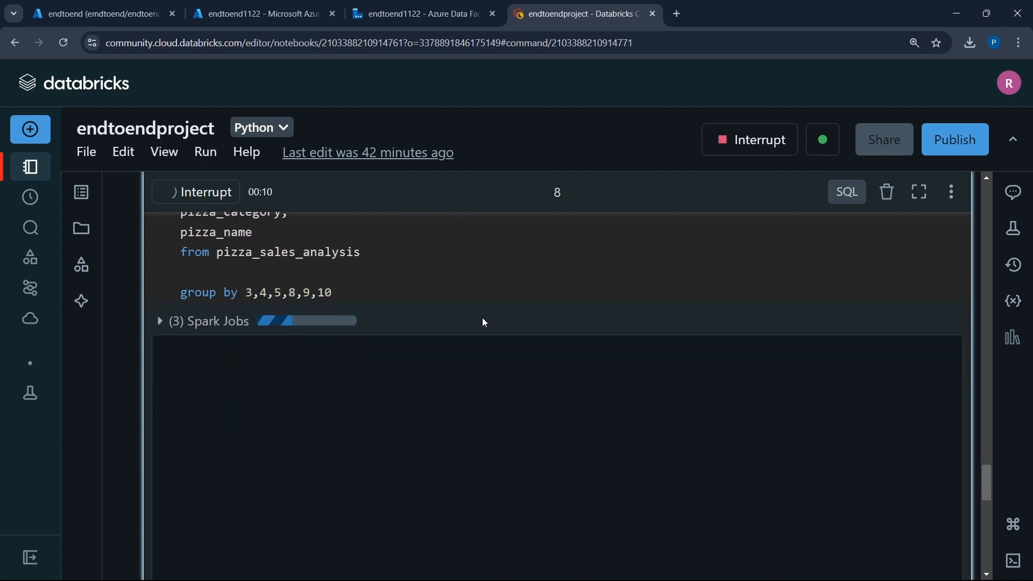
pyautogui.scroll(-1, 485, 323)
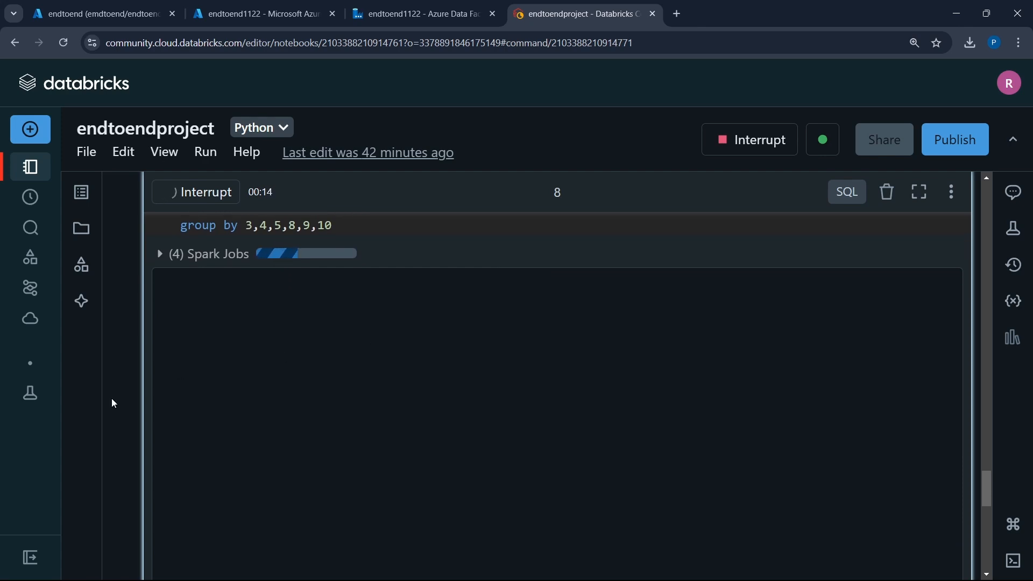
pyautogui.scroll(5, 112, 396)
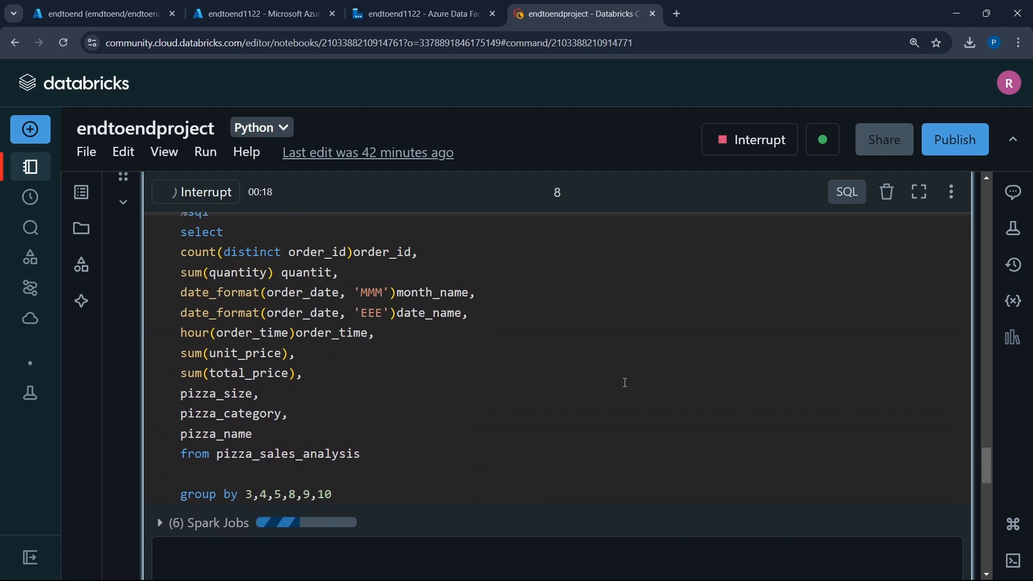
pyautogui.scroll(-5, 618, 386)
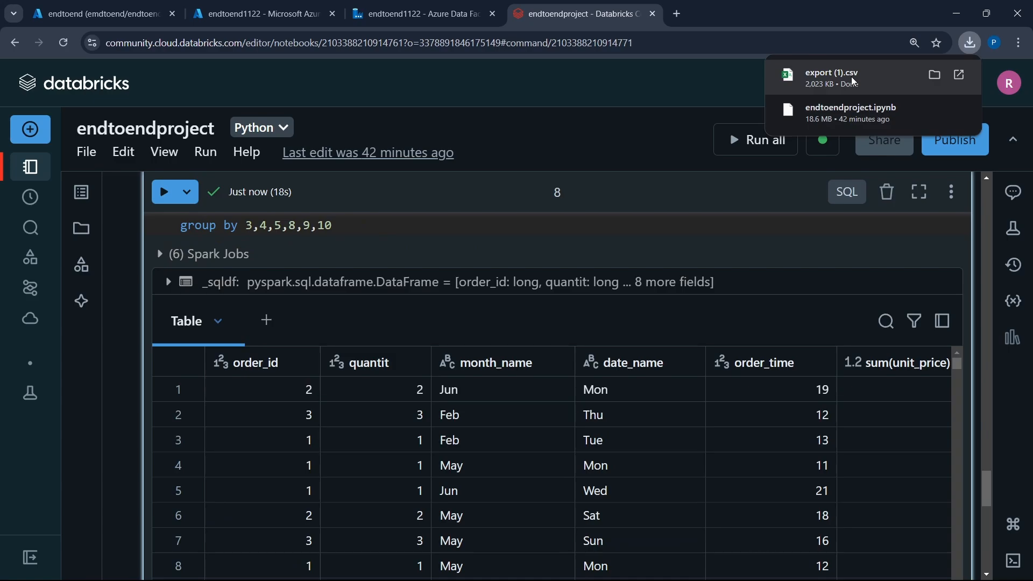
# - Switch to Power BI Desktop, start an Excel workbook import and browse to the Downloads folder
pyautogui.hotkey('alt', 'Tab')
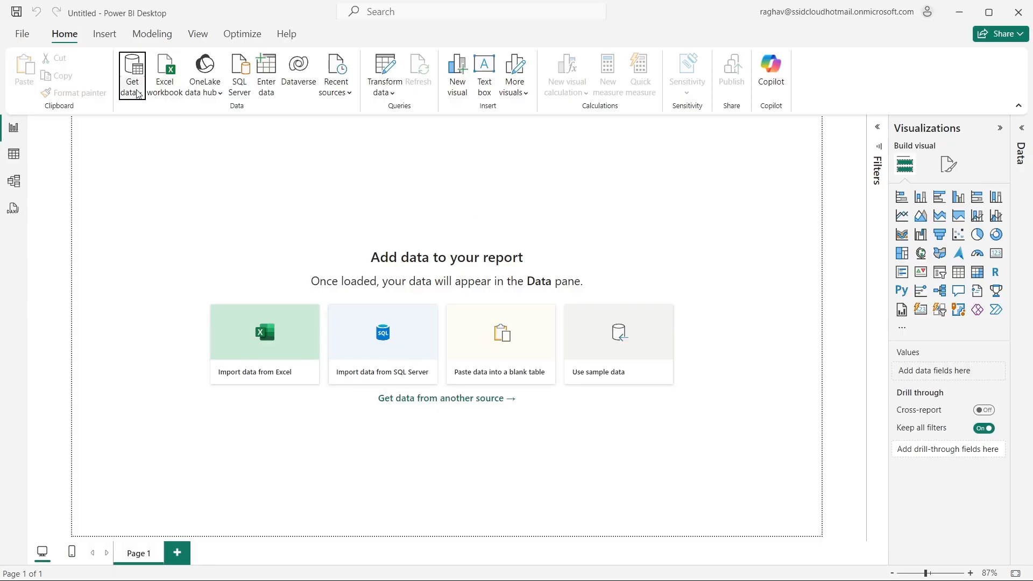
pyautogui.click(139, 94)
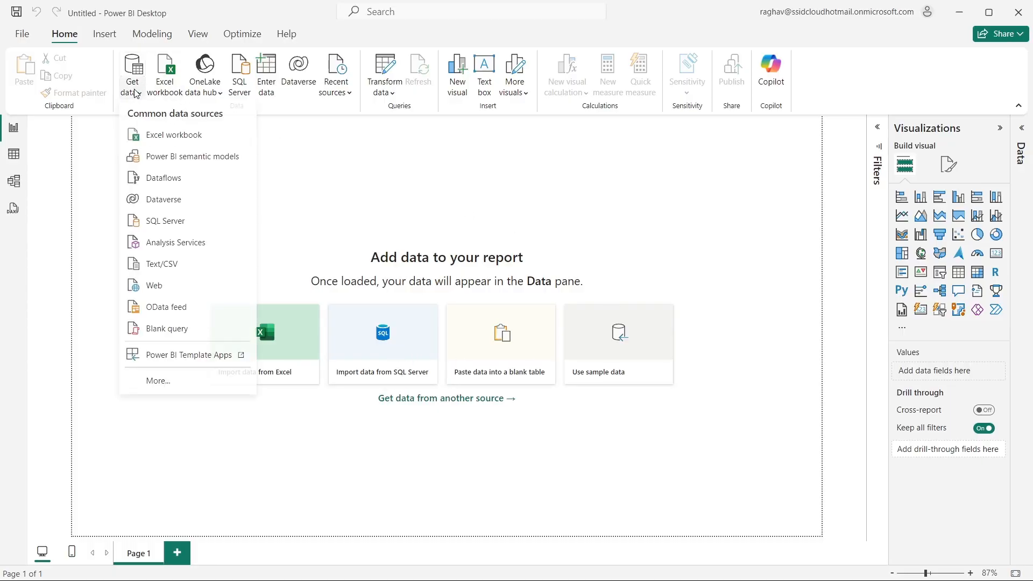
pyautogui.click(185, 145)
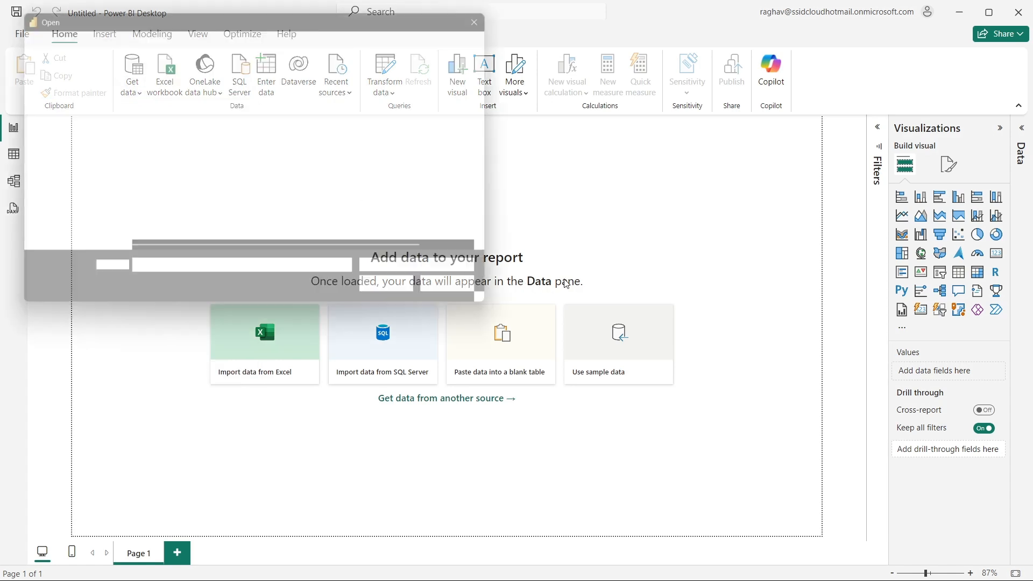
pyautogui.scroll(-3, 59, 186)
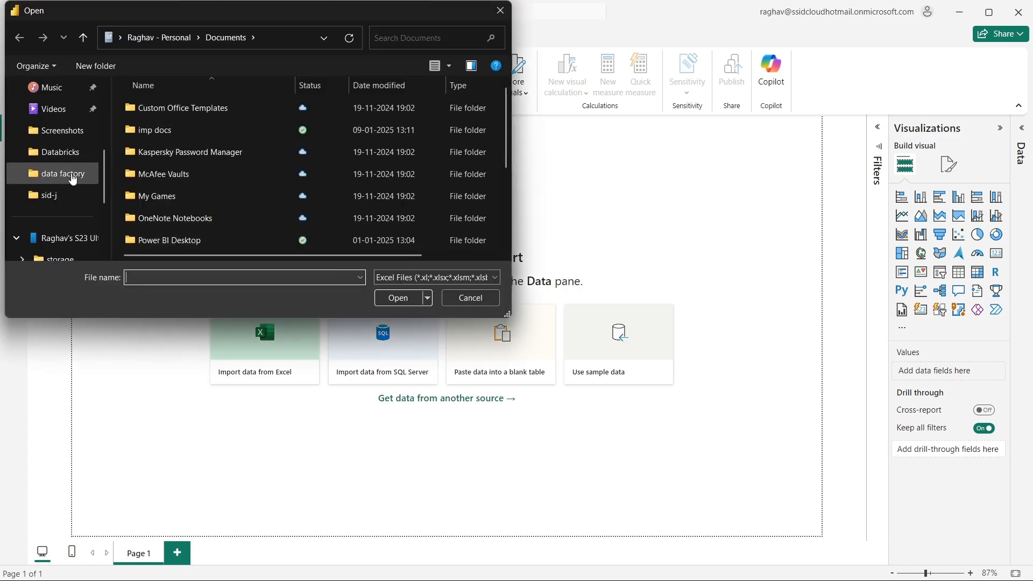
pyautogui.scroll(4, 54, 194)
pyautogui.click(53, 198)
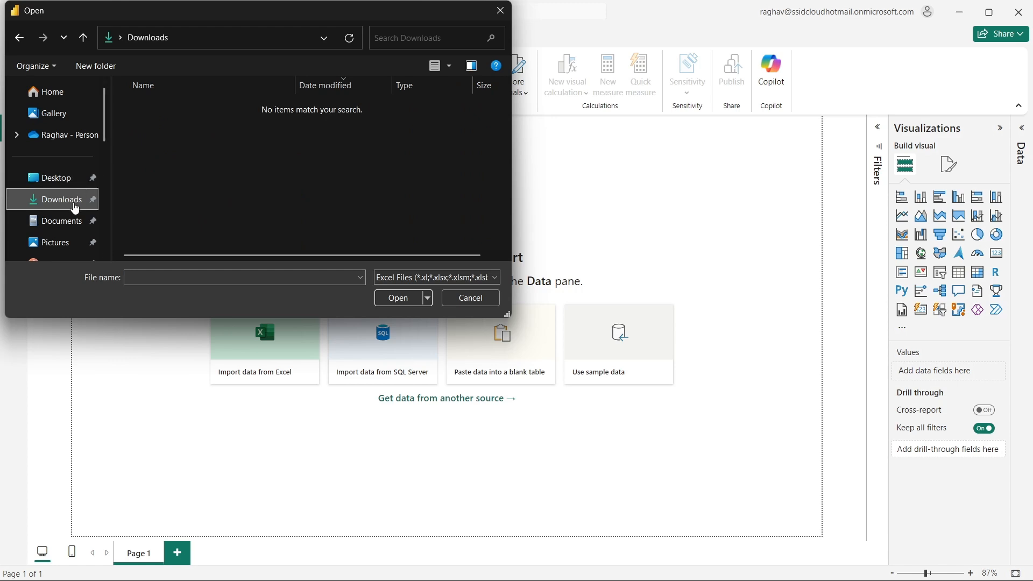
# - Show all file types, open export (1) and load its data into the report
pyautogui.click(430, 278)
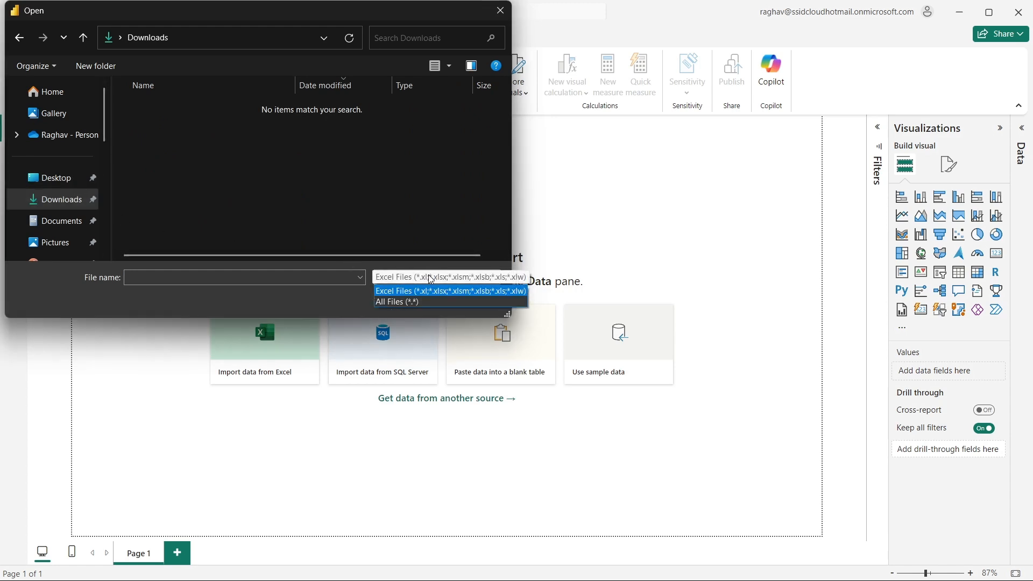
pyautogui.click(409, 302)
pyautogui.click(194, 124)
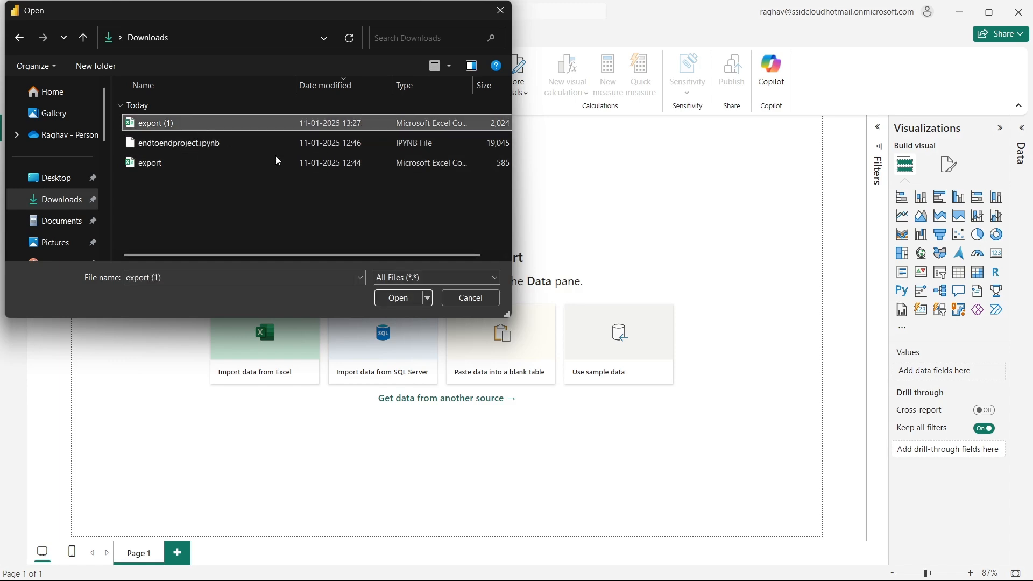
pyautogui.click(410, 298)
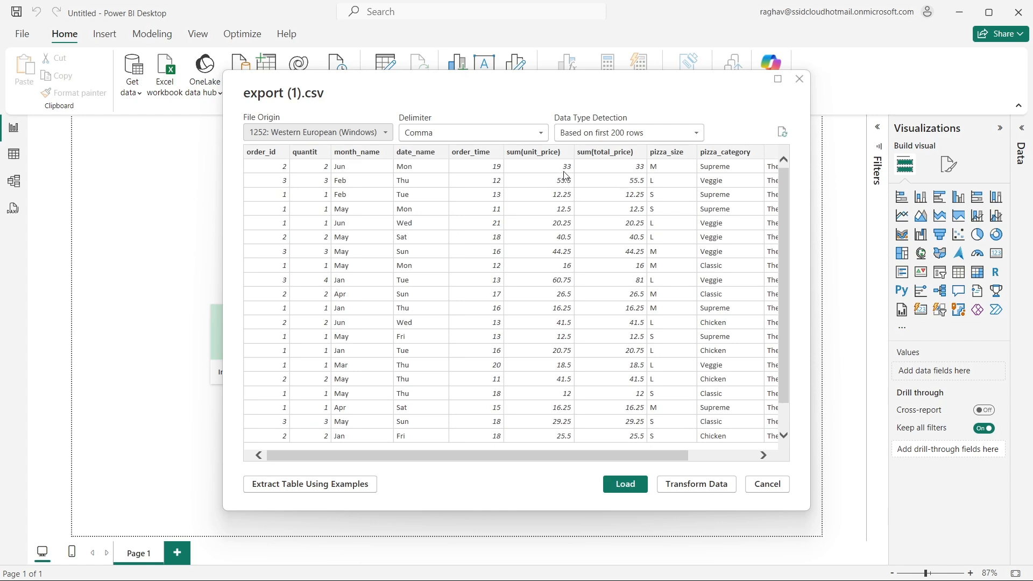
pyautogui.click(624, 484)
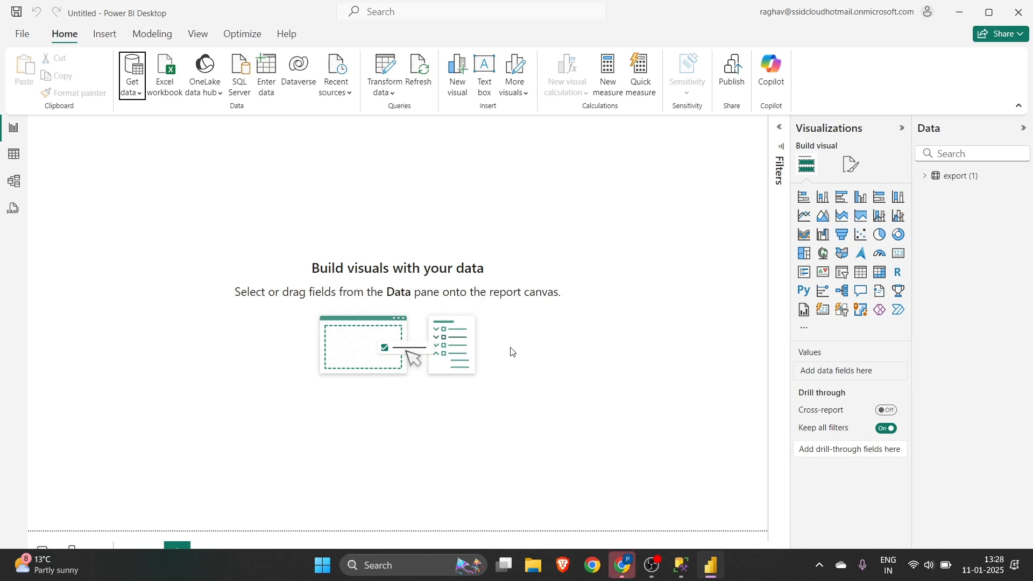
pyautogui.click(622, 571)
pyautogui.click(621, 570)
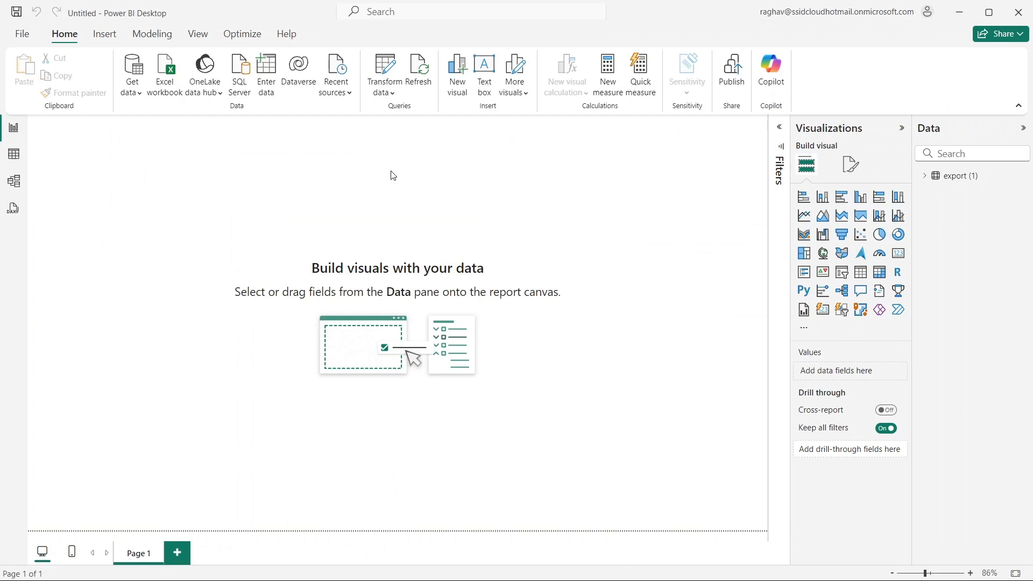
# - Insert a text box on Page 1 with the heading SALES ANALYSIS
pyautogui.click(484, 73)
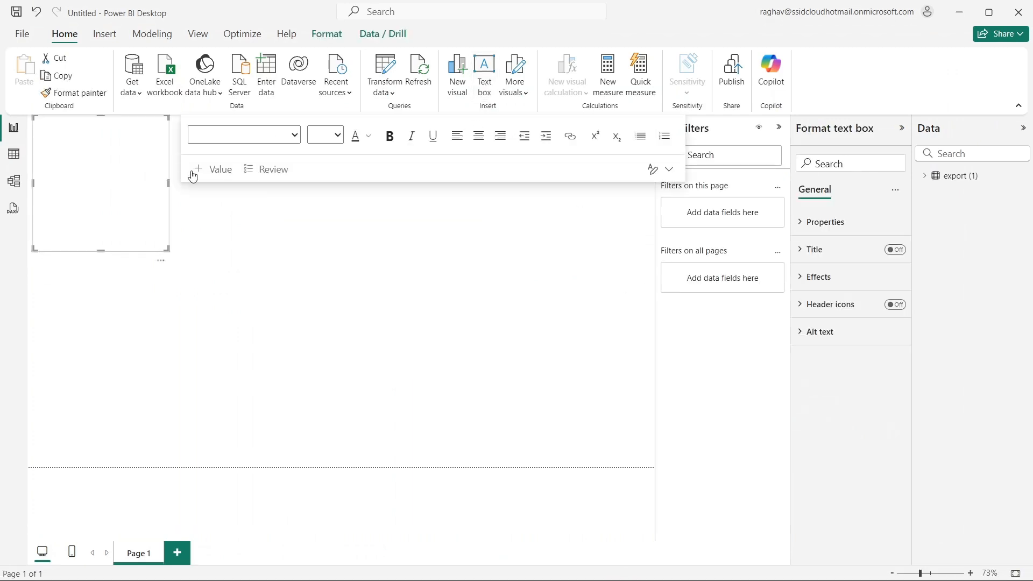
pyautogui.click(103, 180)
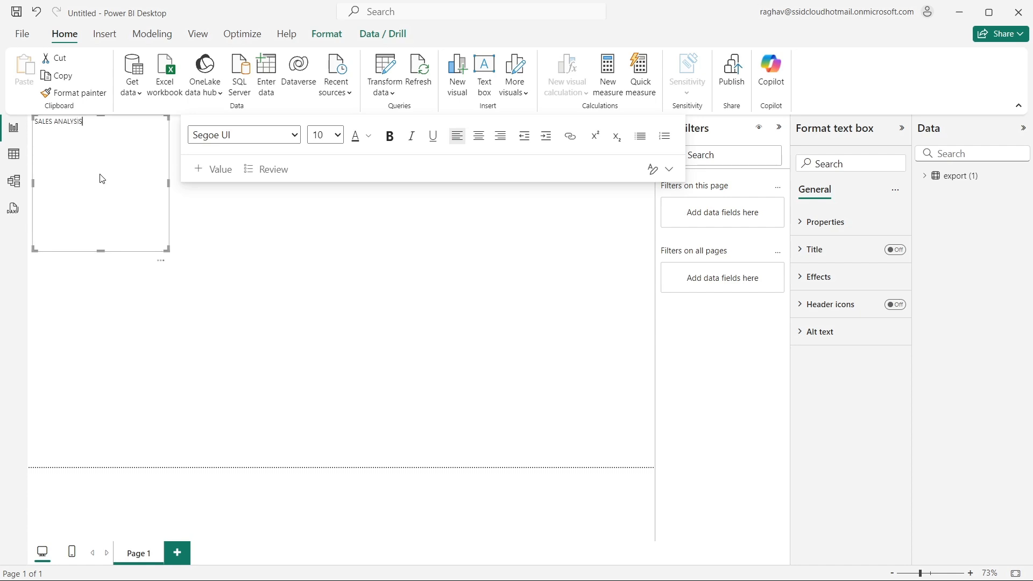
# - Try font sizes 24 and 54 for the SALES ANALYSIS heading
pyautogui.click(326, 136)
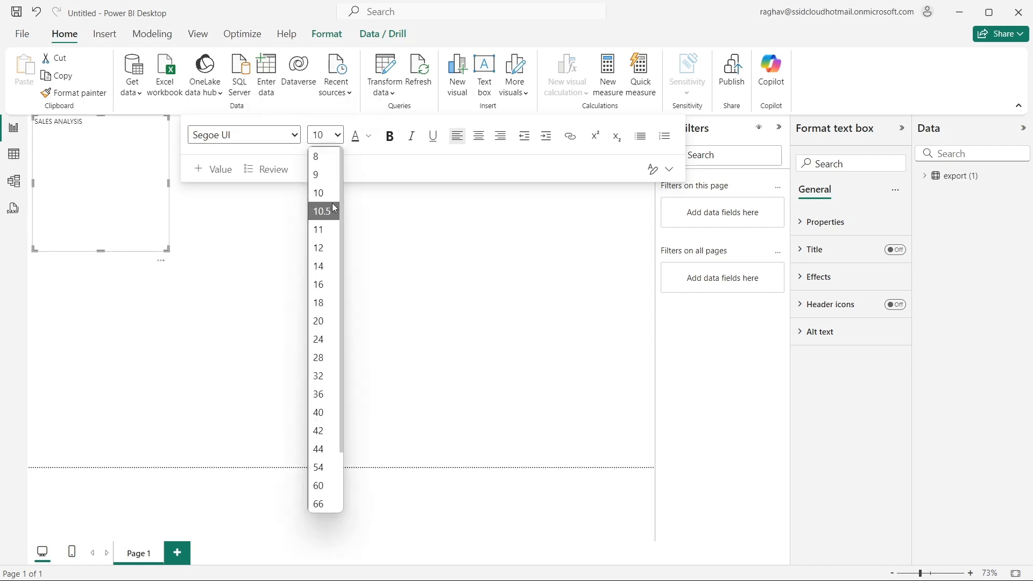
pyautogui.click(320, 340)
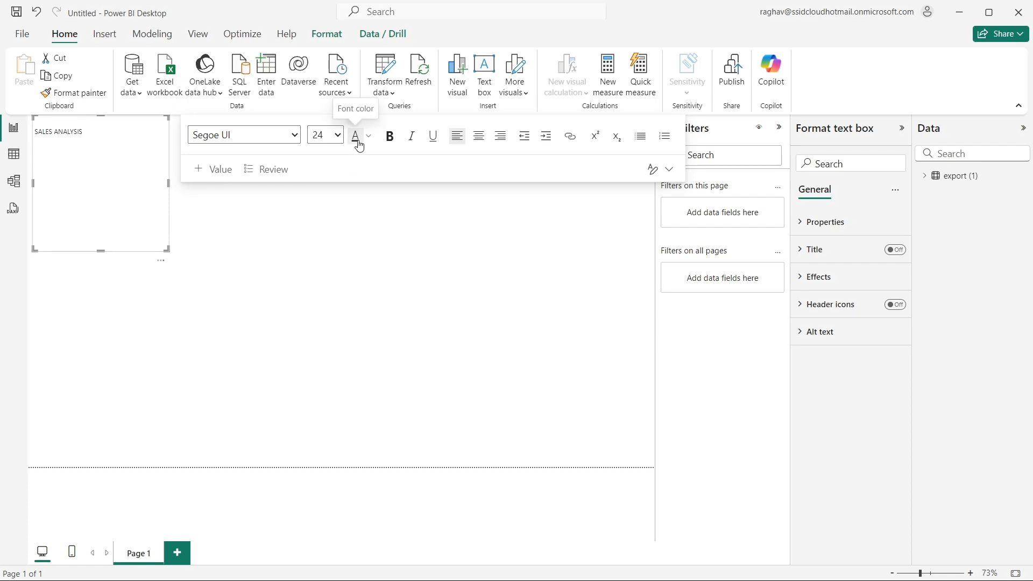
pyautogui.click(339, 138)
pyautogui.click(317, 468)
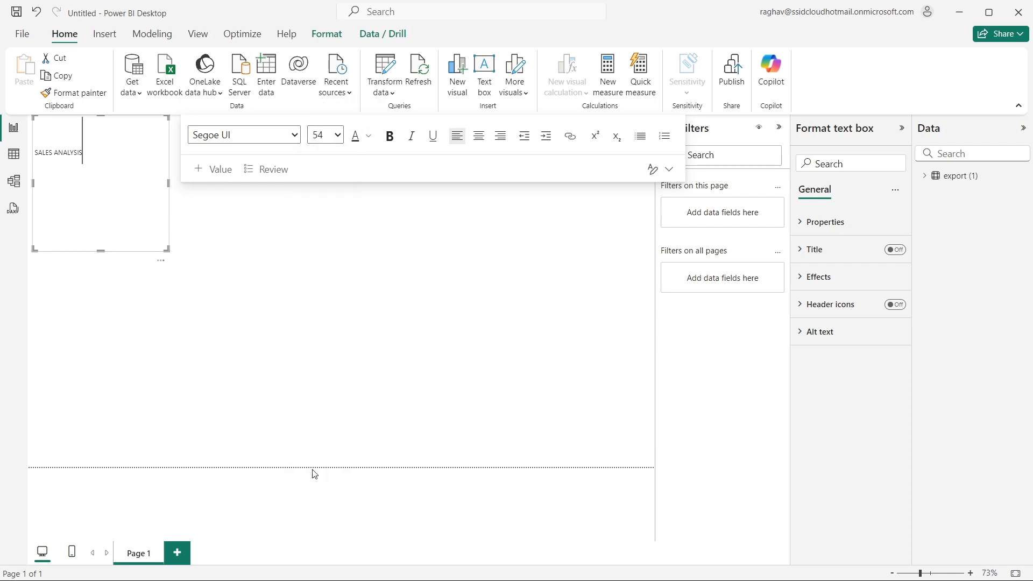
# - Set the SALES ANALYSIS heading text to font size 28 and retype its final S at that size
pyautogui.hotkey('shift', 'Left')
pyautogui.hotkey('shift', 'Left')
pyautogui.hotkey('shift', 'Left')
pyautogui.hotkey('shift', 'Left')
pyautogui.hotkey('shift', 'Left')
pyautogui.hotkey('shift', 'Left')
pyautogui.hotkey('shift', 'Left')
pyautogui.hotkey('shift', 'Left')
pyautogui.hotkey('shift', 'Left')
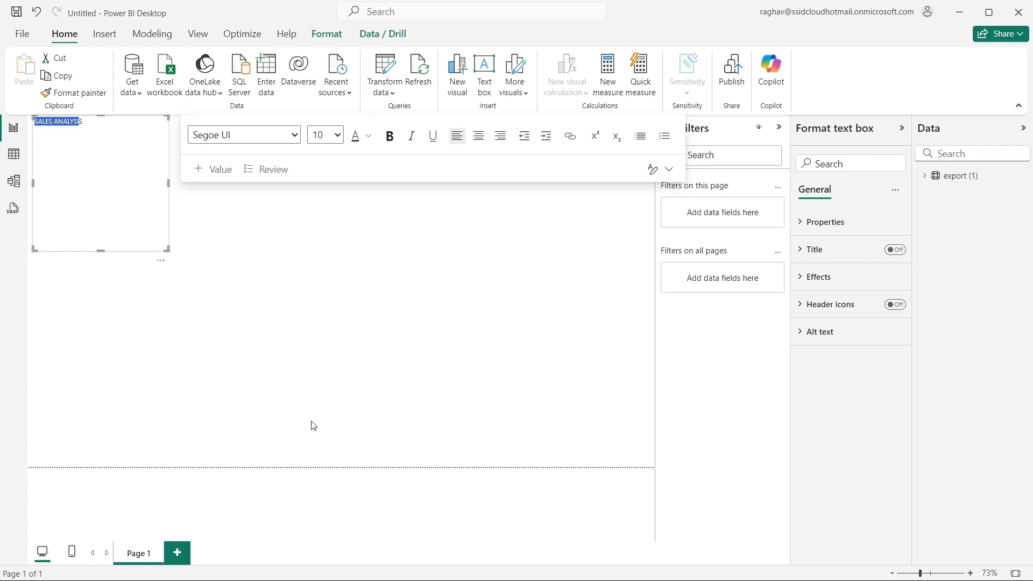
pyautogui.click(338, 135)
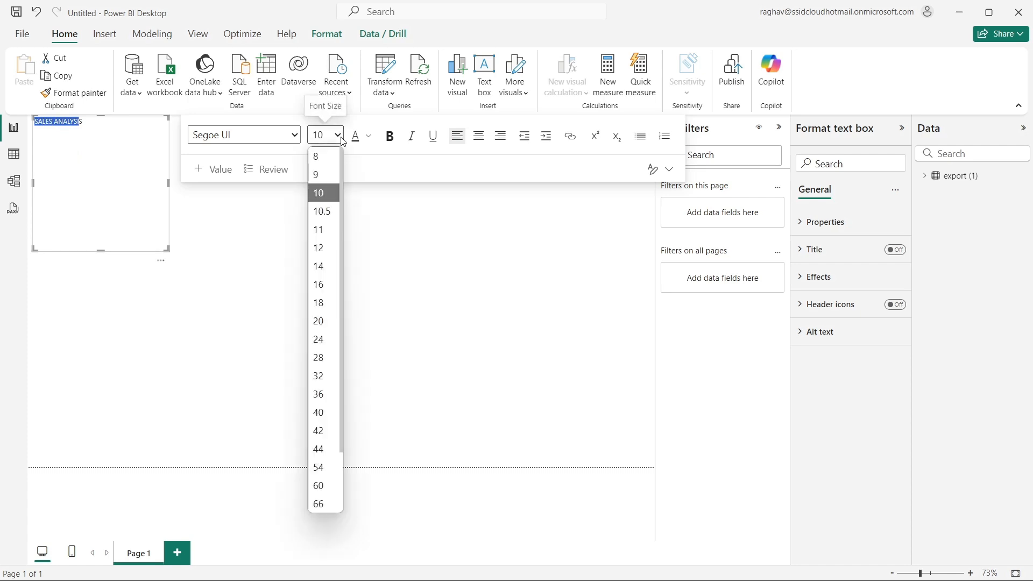
pyautogui.click(329, 367)
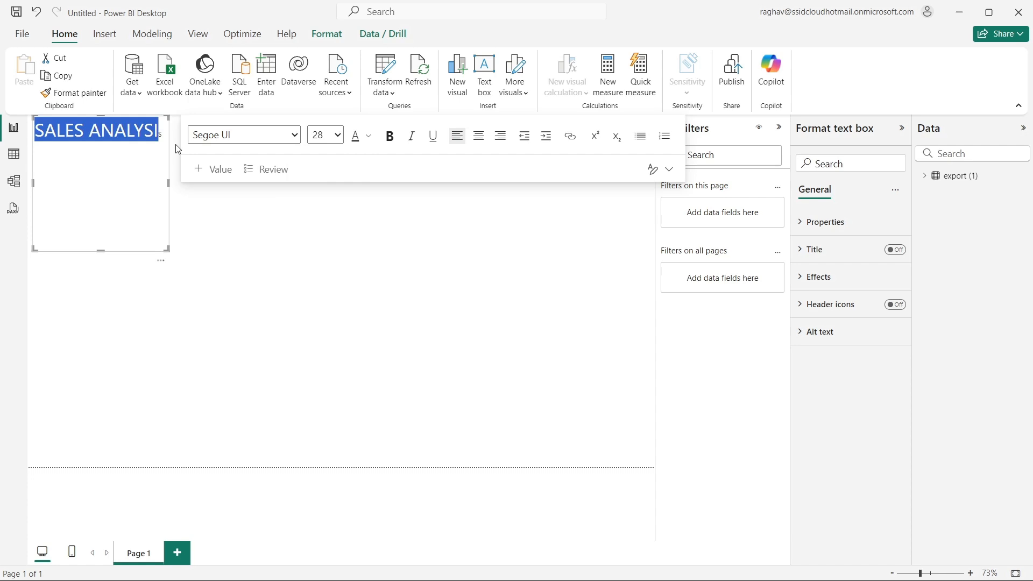
pyautogui.press('Right')
pyautogui.press('Right')
pyautogui.press('BackSpace')
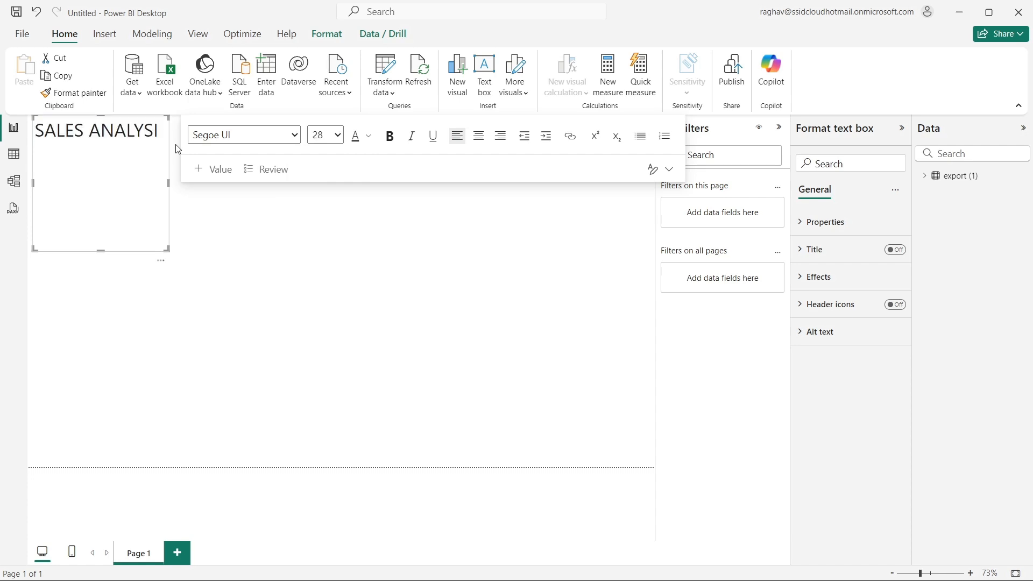
pyautogui.write('S')
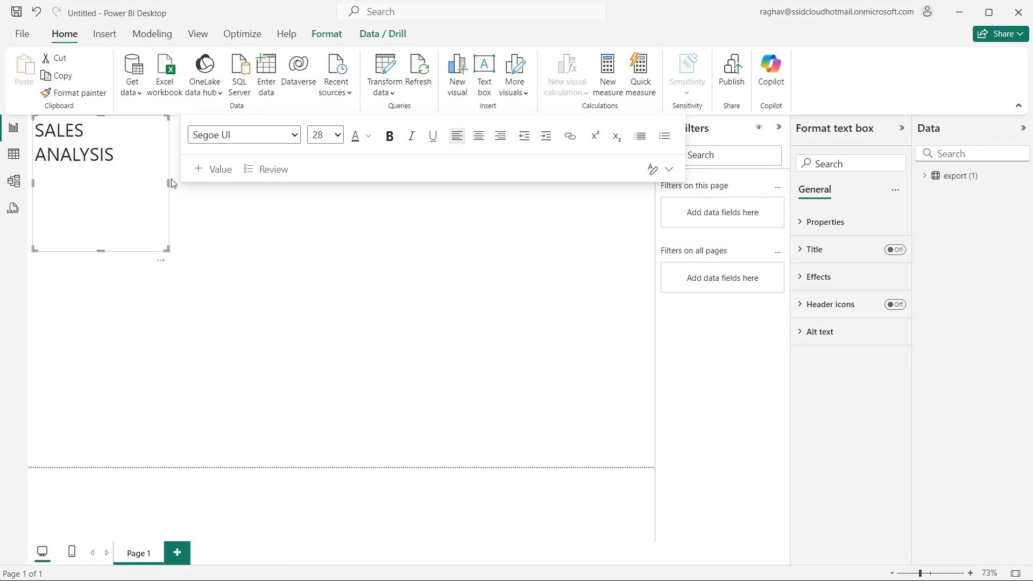
# - Center the heading and resize its text box into a page-wide banner about 1270 wide and 74 high
pyautogui.click(479, 136)
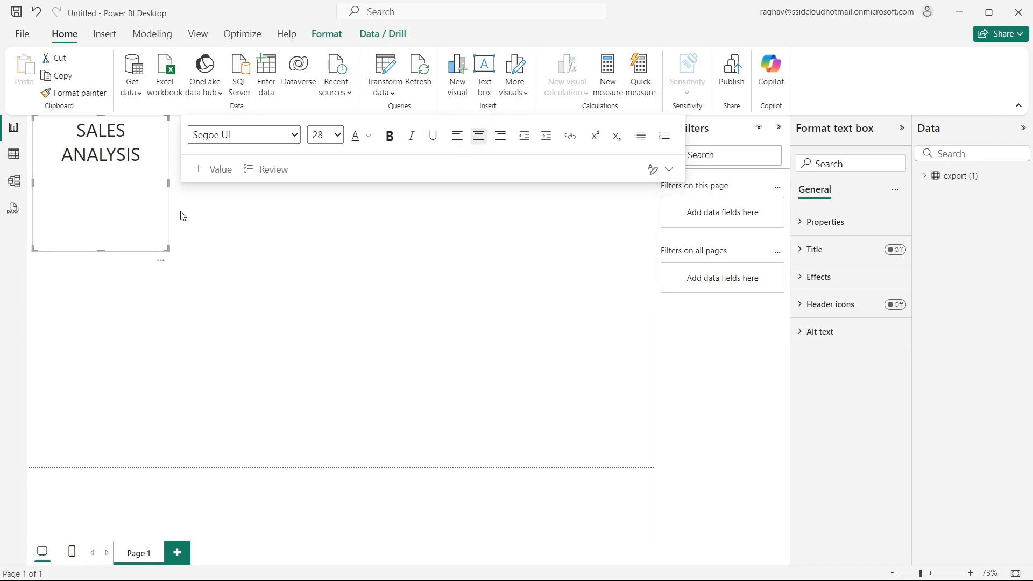
pyautogui.click(191, 221)
pyautogui.click(137, 201)
pyautogui.moveTo(168, 183); pyautogui.dragTo(673, 168)
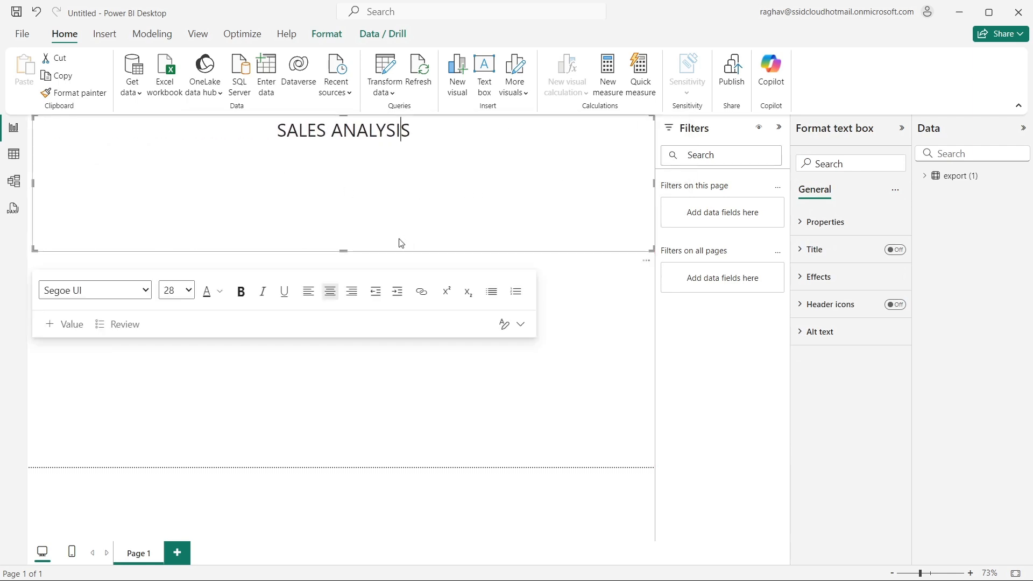
pyautogui.moveTo(342, 250); pyautogui.dragTo(369, 152)
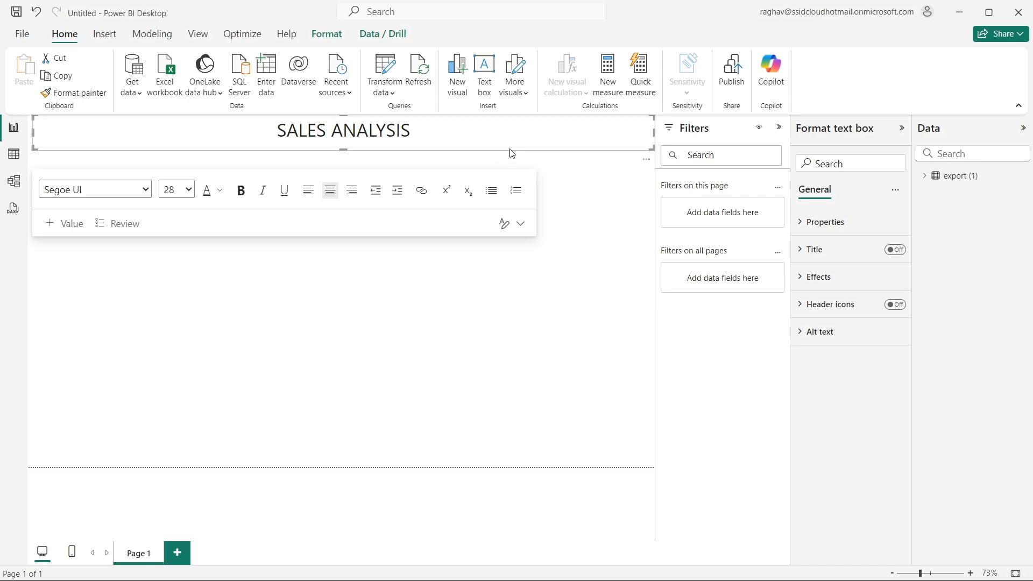
pyautogui.click(810, 227)
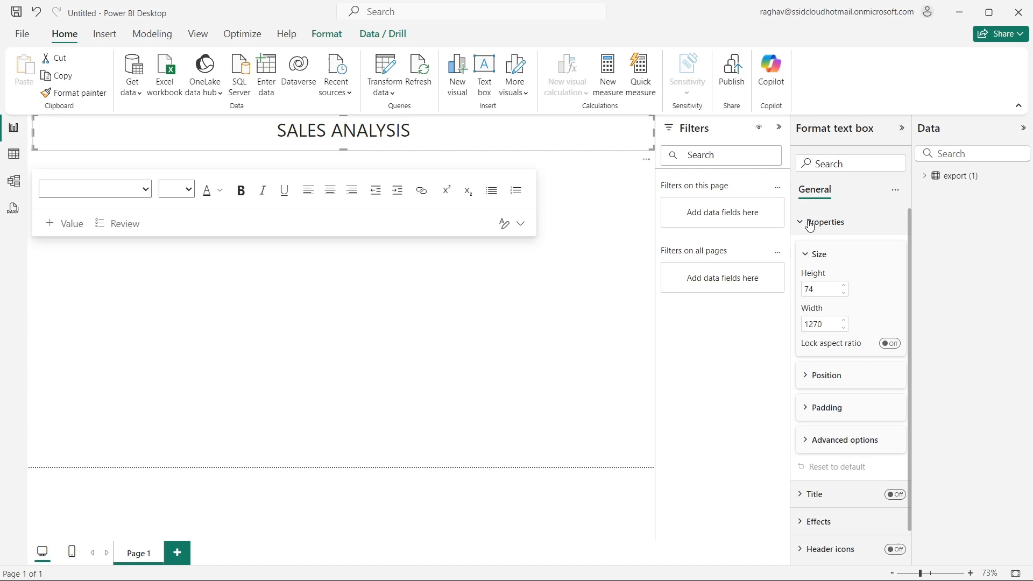
pyautogui.click(810, 226)
pyautogui.click(203, 136)
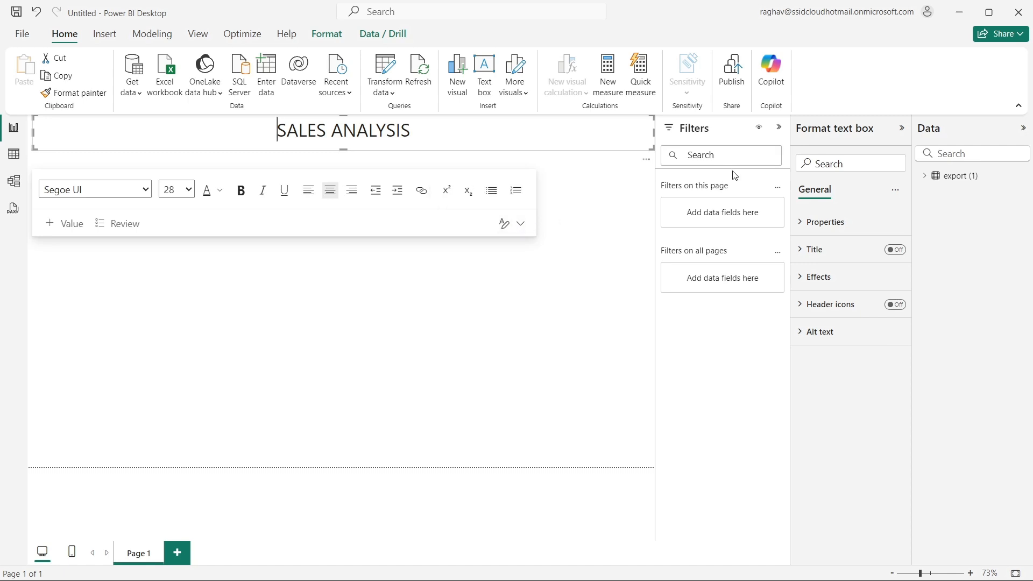
# - Fill the background of the SALES ANALYSIS text box with the dark blue theme color
pyautogui.click(856, 232)
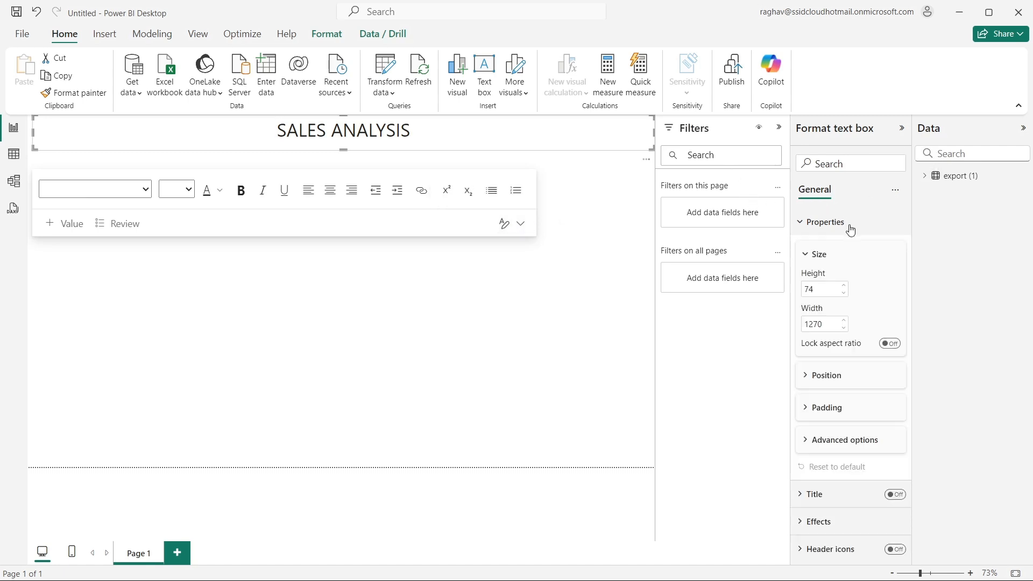
pyautogui.scroll(-1, 832, 328)
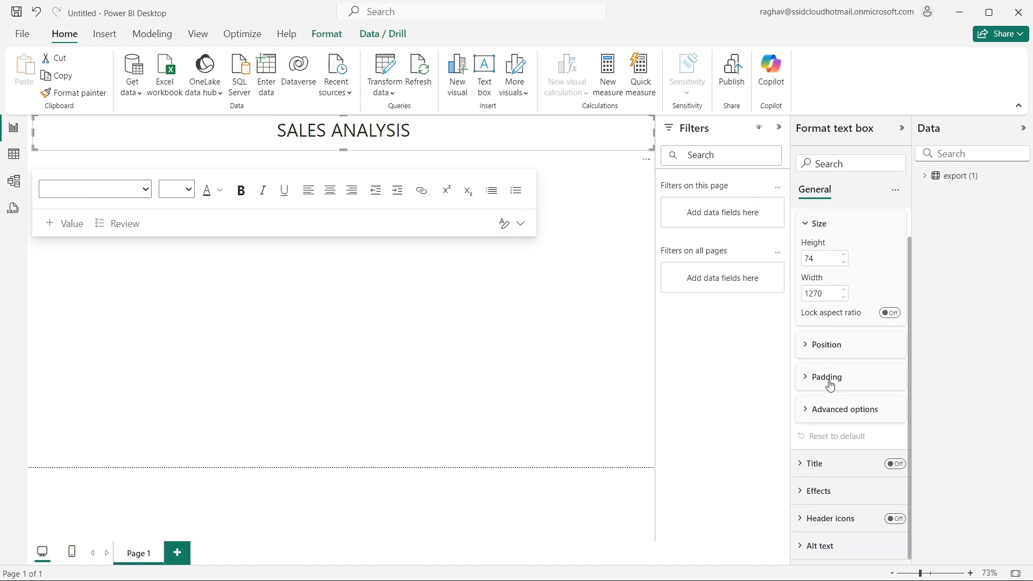
pyautogui.click(823, 463)
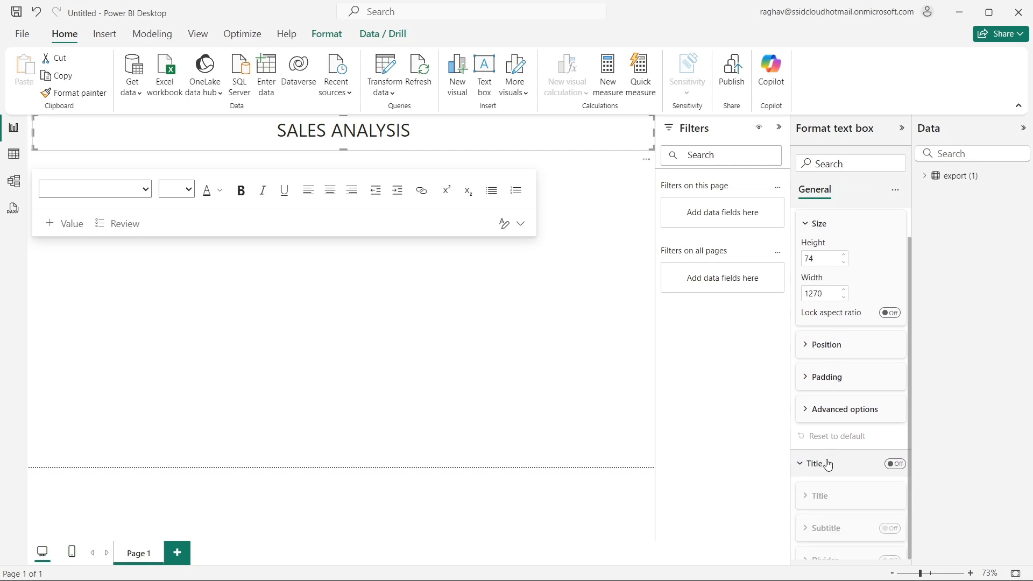
pyautogui.scroll(-3, 837, 449)
pyautogui.click(835, 489)
pyautogui.scroll(-4, 842, 489)
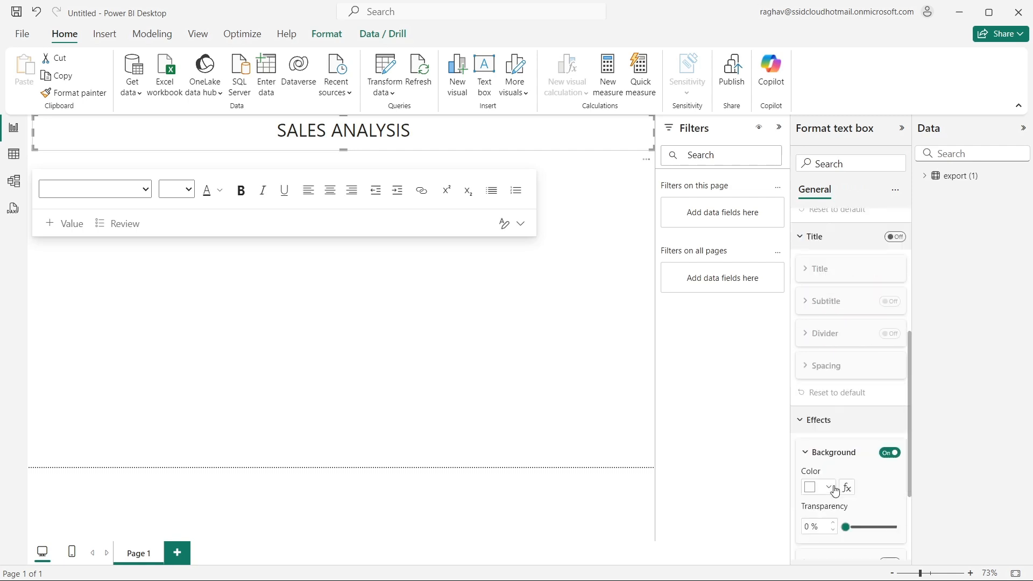
pyautogui.click(818, 359)
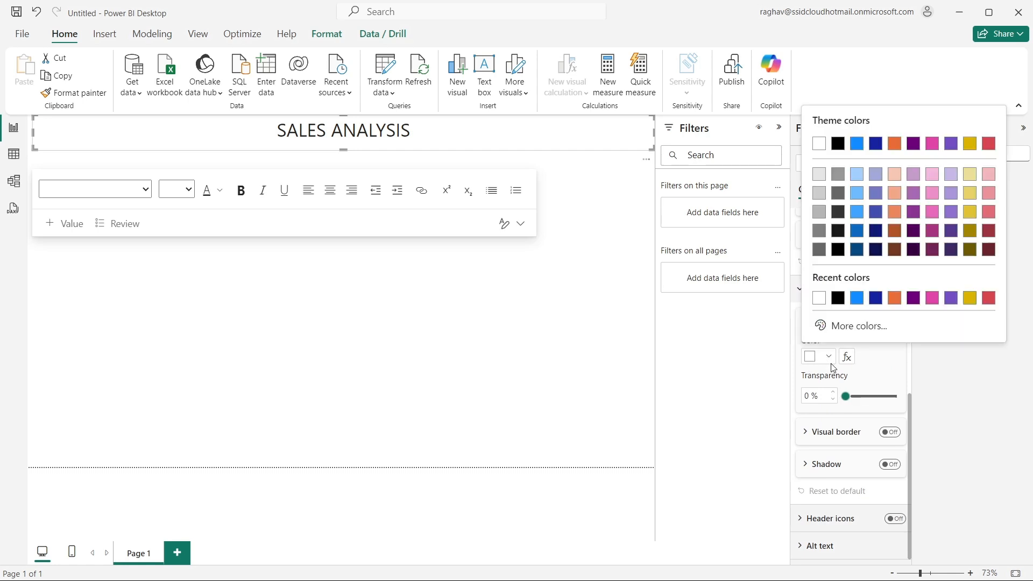
pyautogui.click(860, 299)
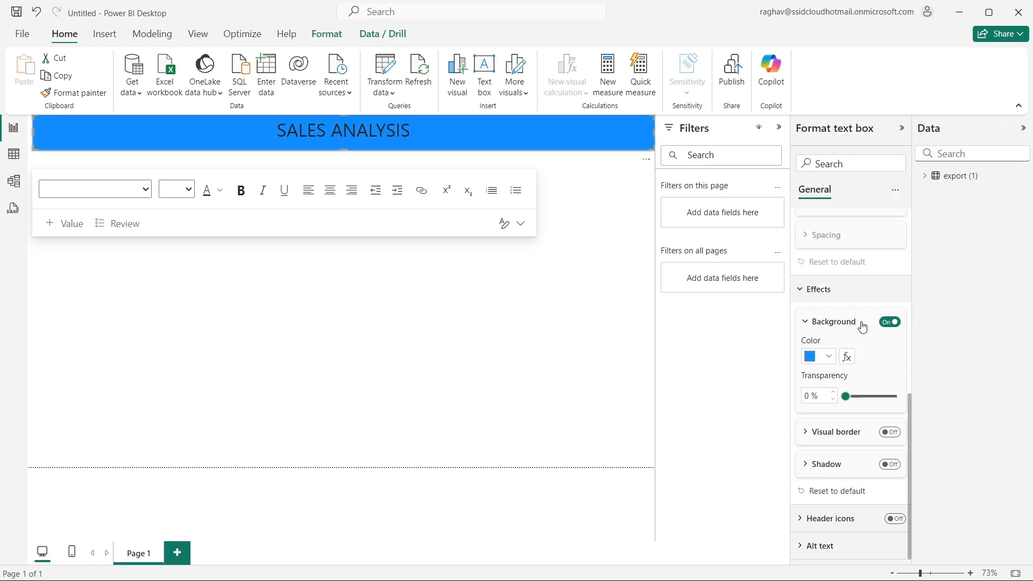
pyautogui.click(827, 358)
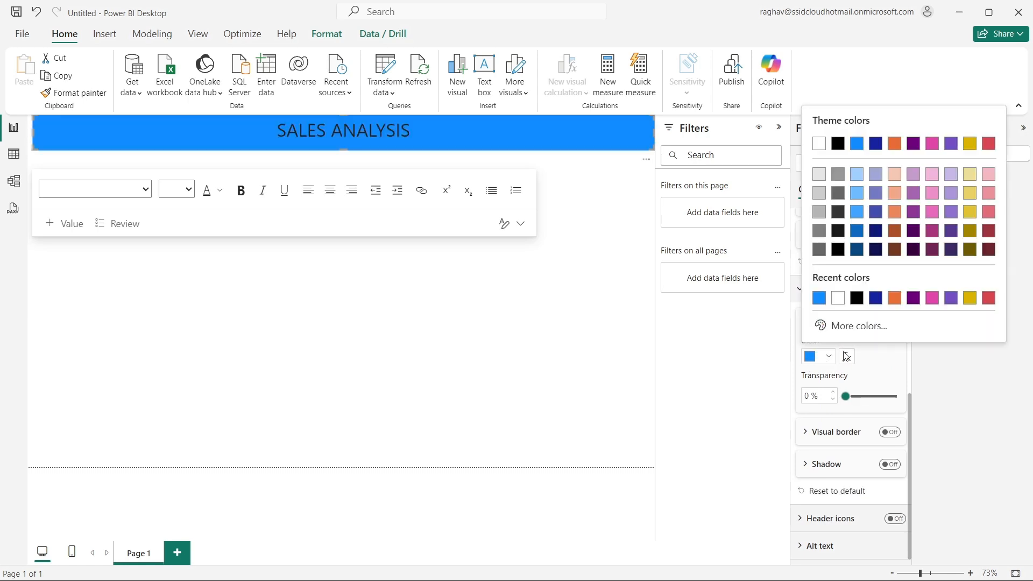
pyautogui.click(876, 299)
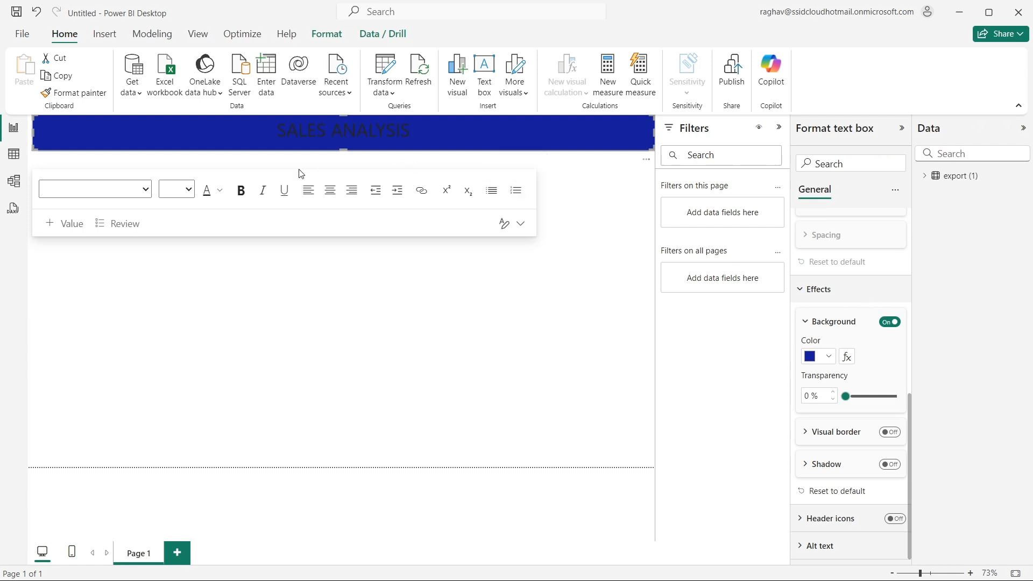
# - Set the font color of the whole SALES ANALYSIS heading to White
pyautogui.doubleClick(365, 132)
pyautogui.click(366, 132)
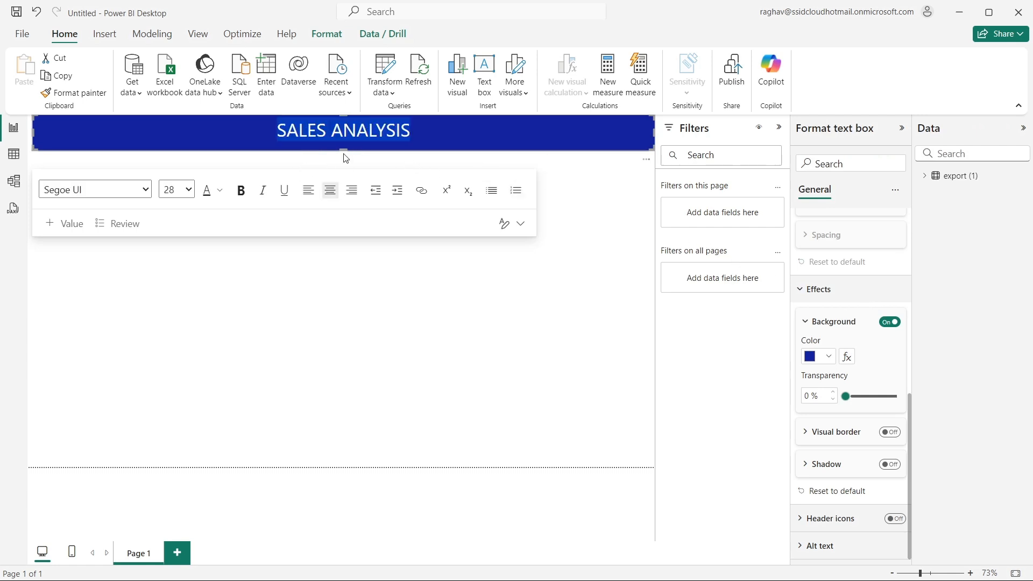
pyautogui.click(222, 191)
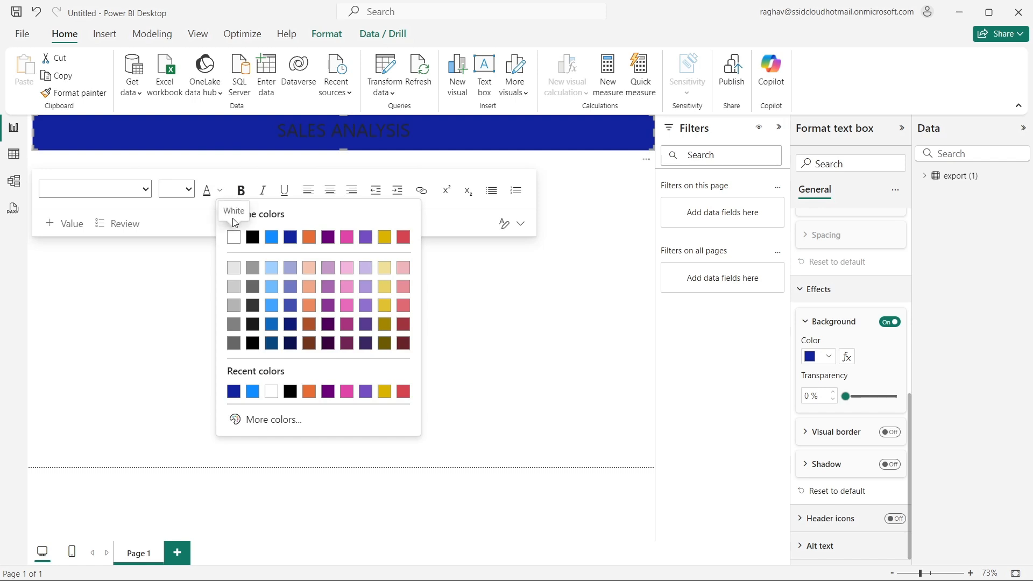
pyautogui.click(236, 237)
pyautogui.click(478, 130)
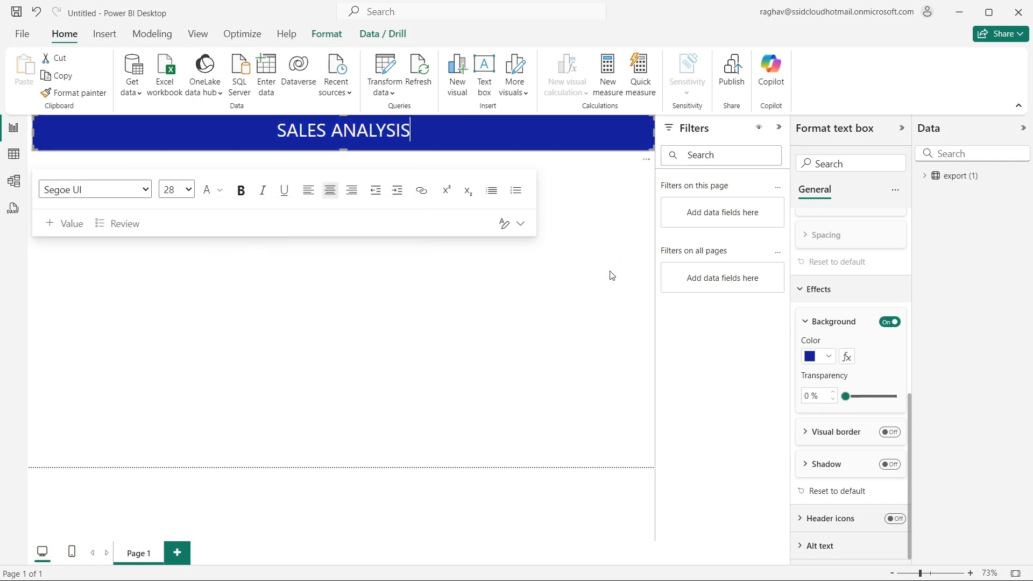
# - Turn on the visual border of the SALES ANALYSIS text box and color it light pink
pyautogui.click(889, 433)
pyautogui.click(843, 434)
pyautogui.scroll(-3, 839, 409)
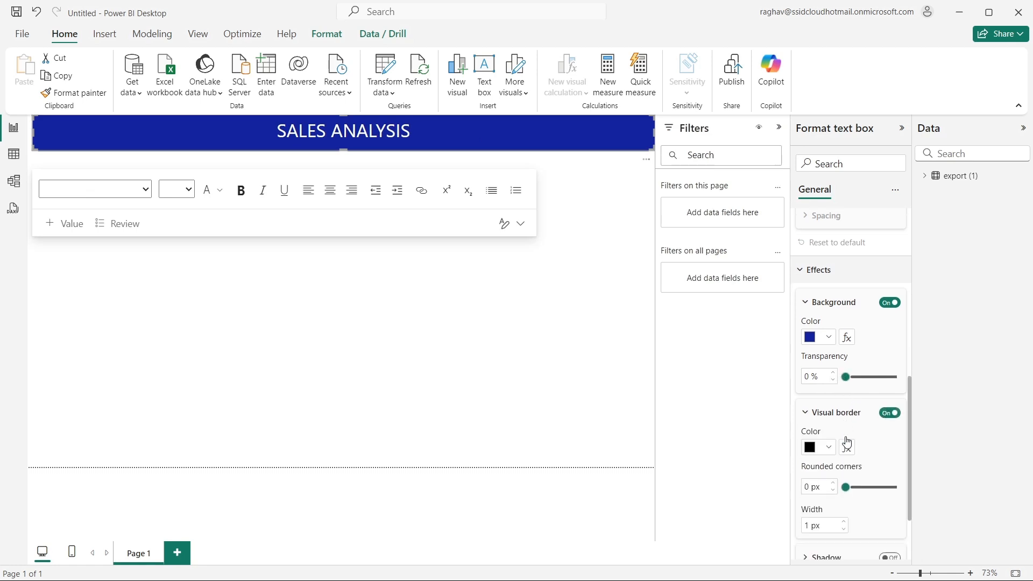
pyautogui.click(827, 355)
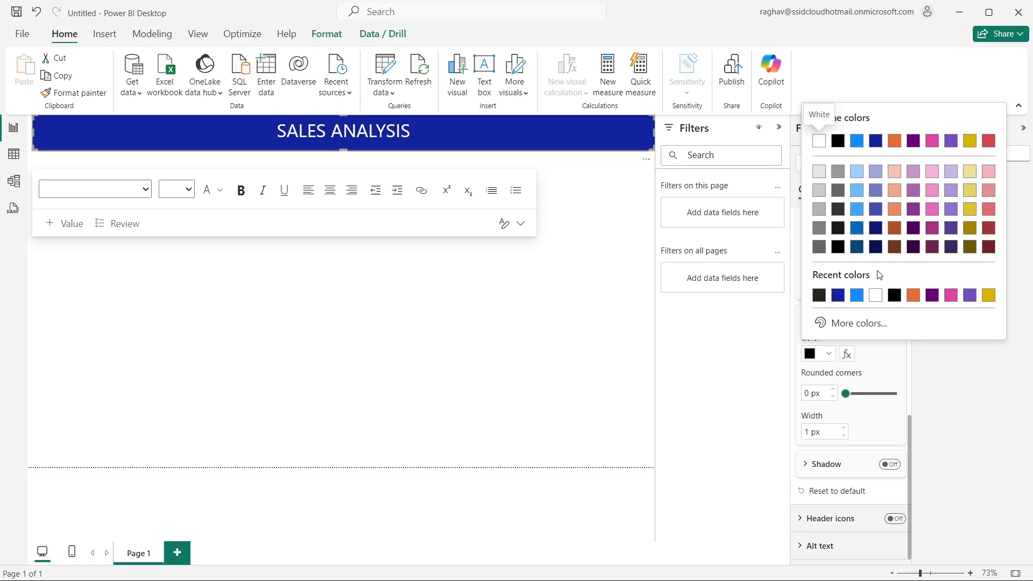
pyautogui.click(932, 172)
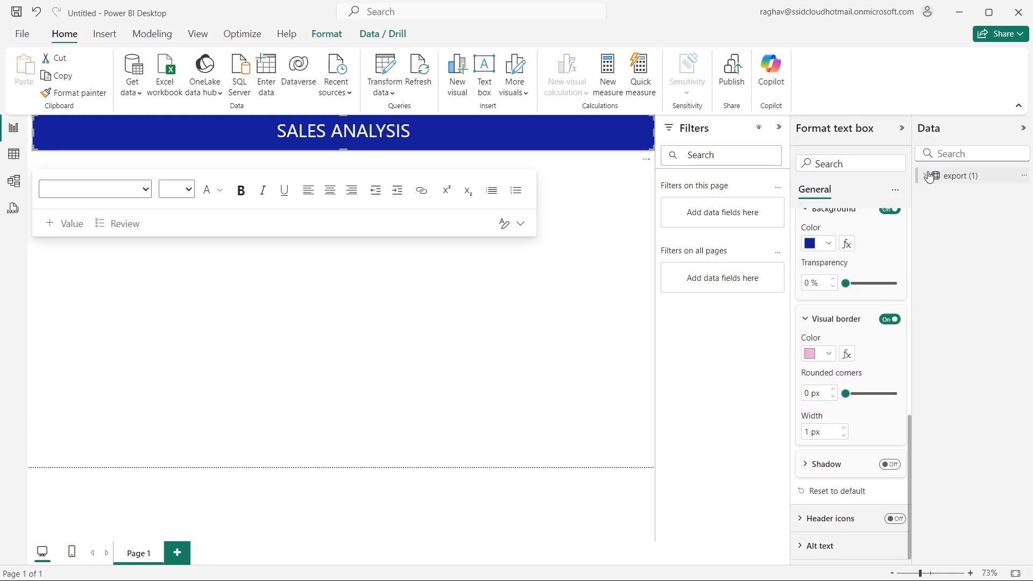
pyautogui.click(547, 312)
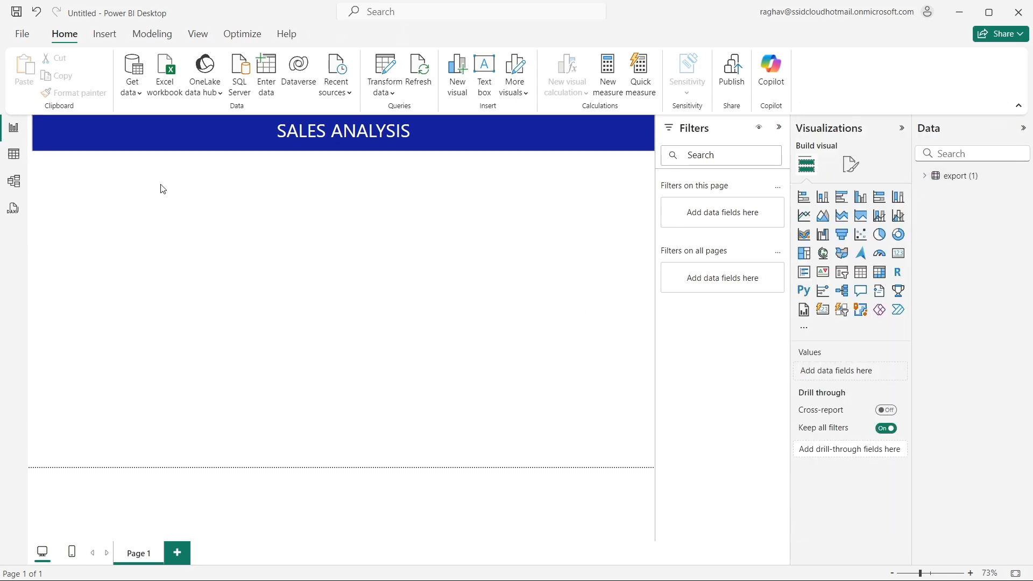
# - Set the banner's border to 8 px width with 27 px rounded corners, and make the box slightly taller to fit the heading
pyautogui.click(592, 143)
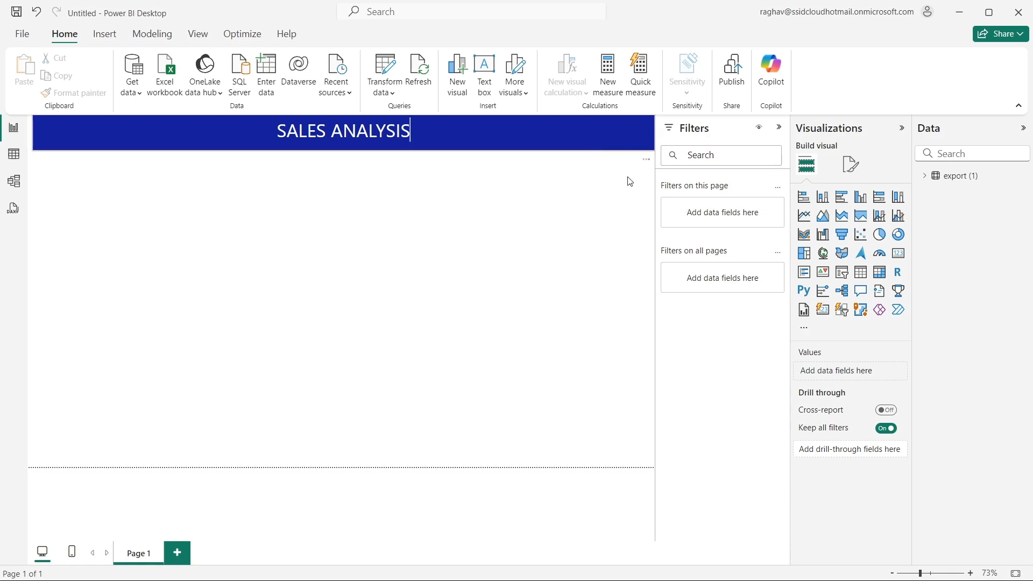
pyautogui.click(832, 277)
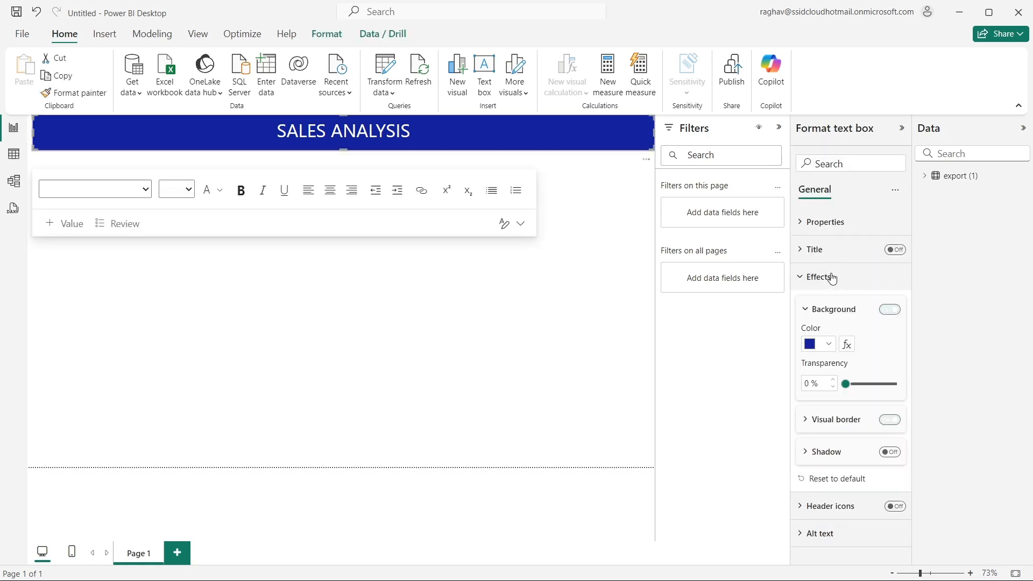
pyautogui.click(848, 423)
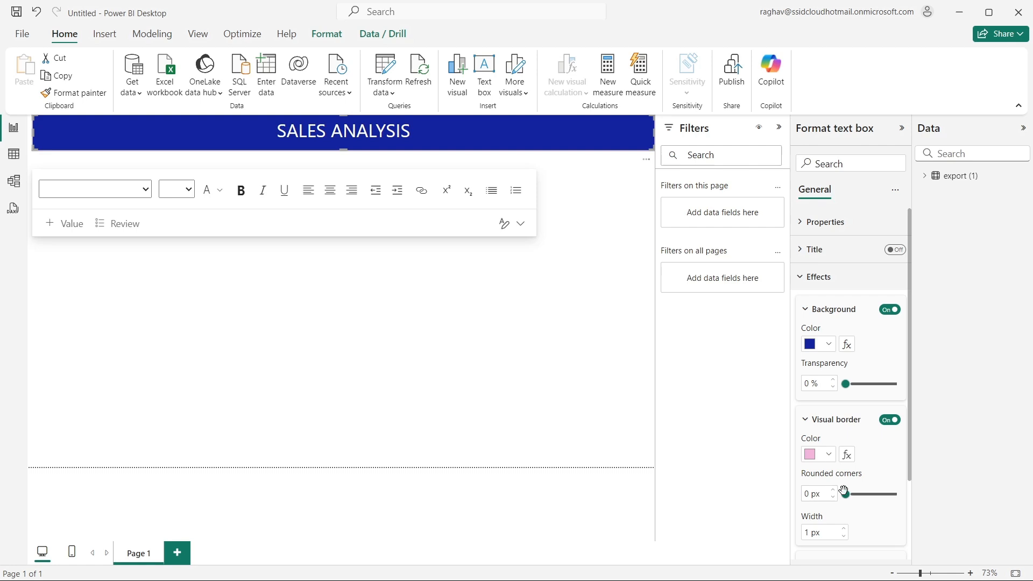
pyautogui.click(844, 530)
pyautogui.moveTo(856, 500)
pyautogui.mouseDown()
pyautogui.moveTo(897, 495)
pyautogui.moveTo(845, 500)
pyautogui.mouseUp()
pyautogui.click(844, 536)
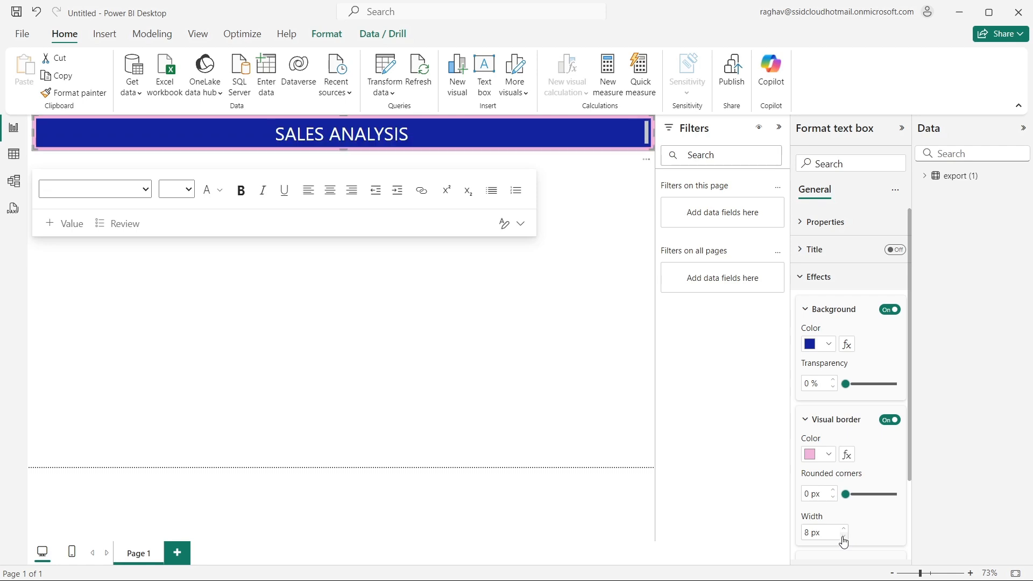
pyautogui.moveTo(867, 501); pyautogui.dragTo(891, 500)
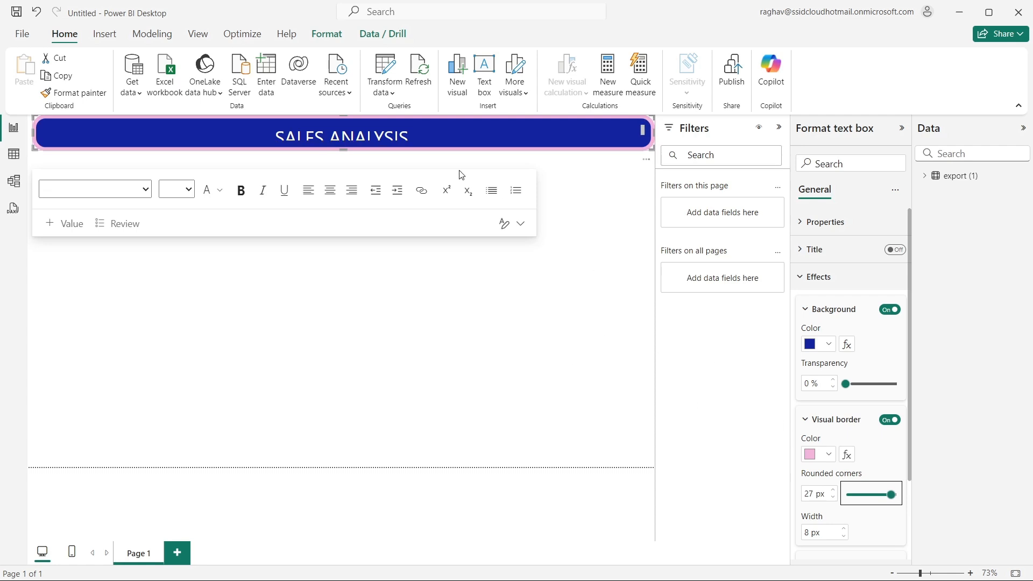
pyautogui.moveTo(346, 159)
pyautogui.mouseDown()
pyautogui.moveTo(344, 180)
pyautogui.moveTo(342, 171)
pyautogui.mouseUp()
pyautogui.click(561, 298)
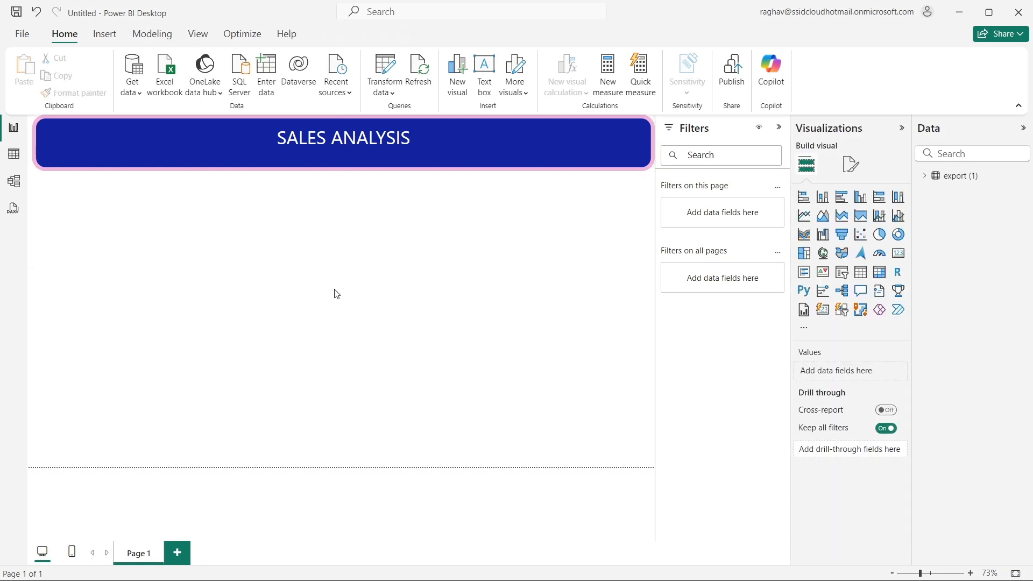
# - Set the page's canvas background to light blue with 34 % transparency
pyautogui.click(850, 165)
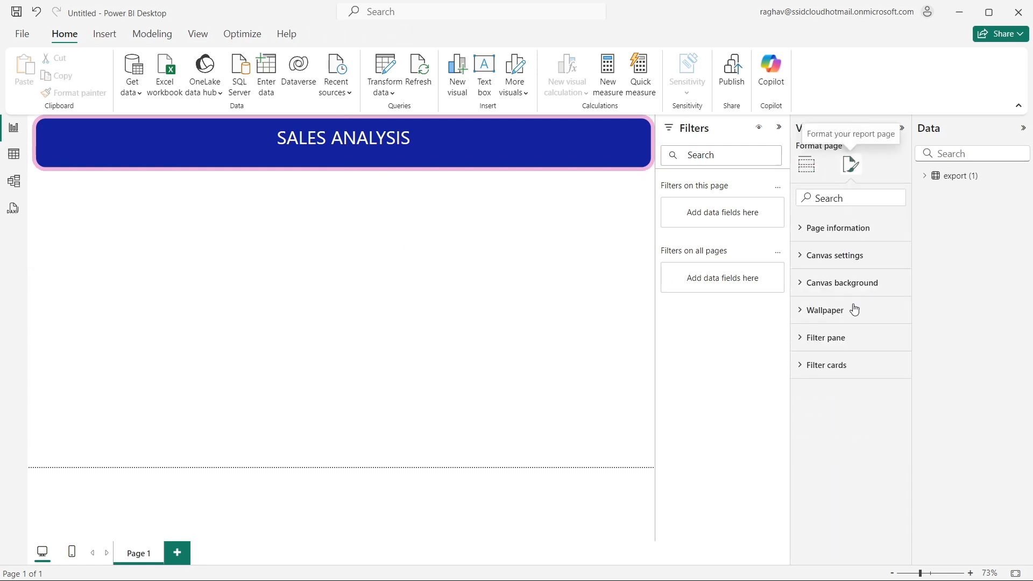
pyautogui.click(831, 284)
pyautogui.click(829, 330)
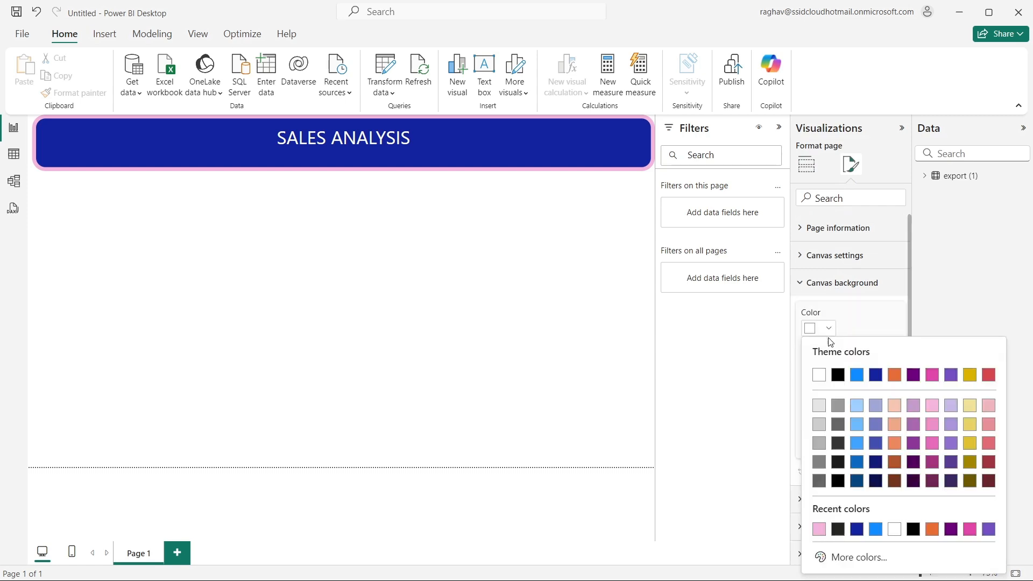
pyautogui.click(854, 426)
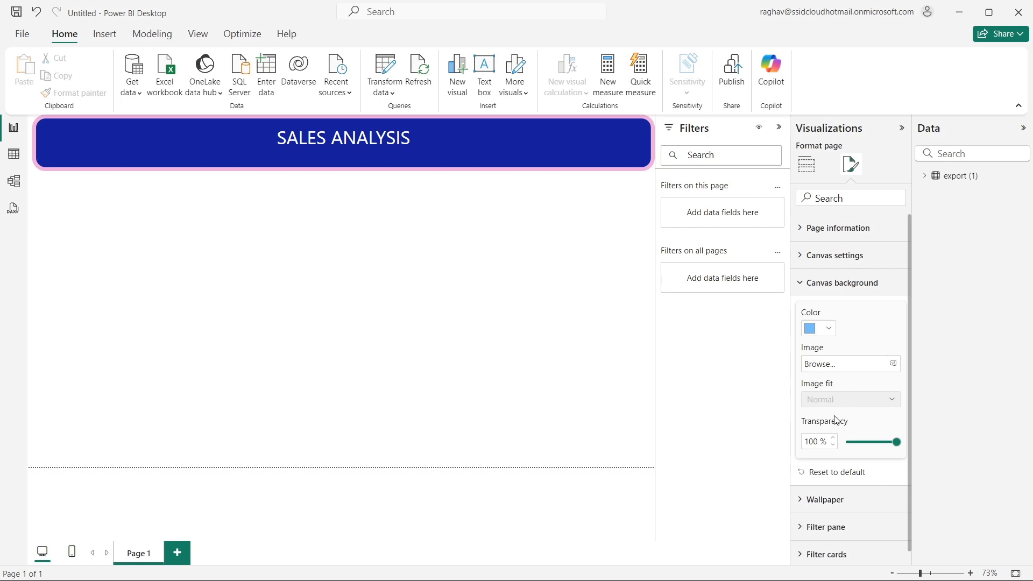
pyautogui.moveTo(896, 442); pyautogui.dragTo(865, 456)
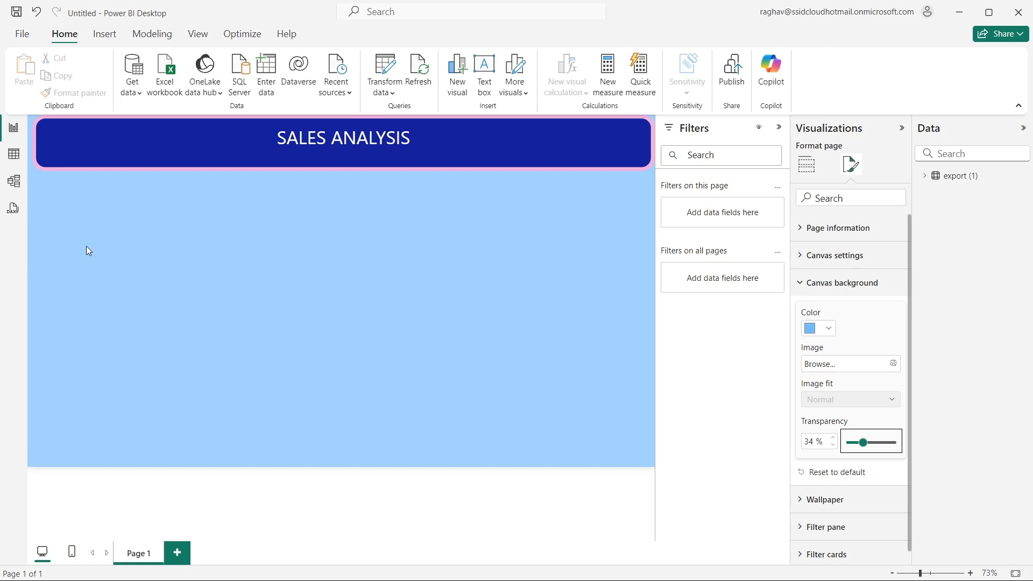
# - Add a card visual below the banner and fill it with the order_id field from the export (1) table
pyautogui.click(68, 221)
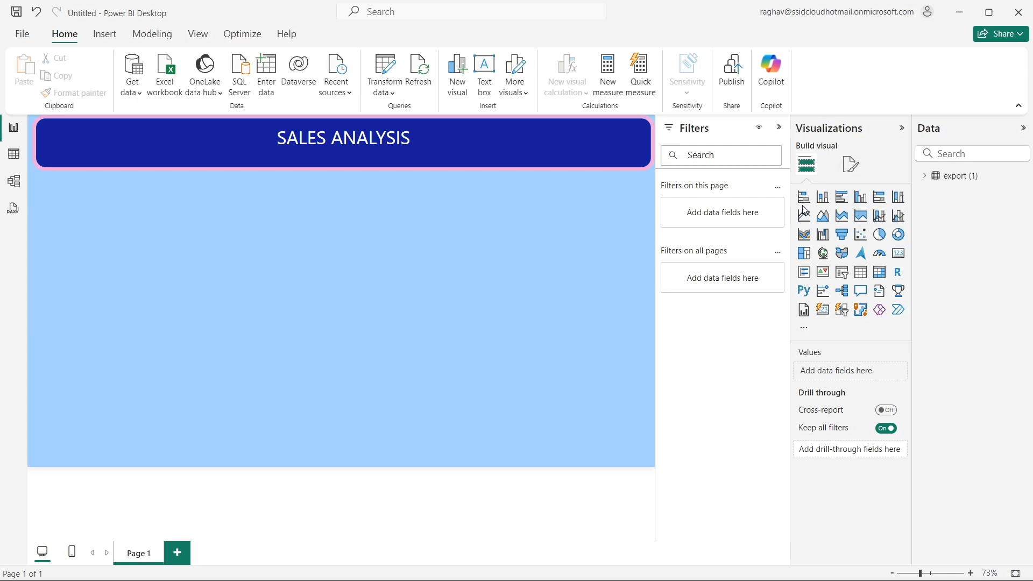
pyautogui.click(898, 256)
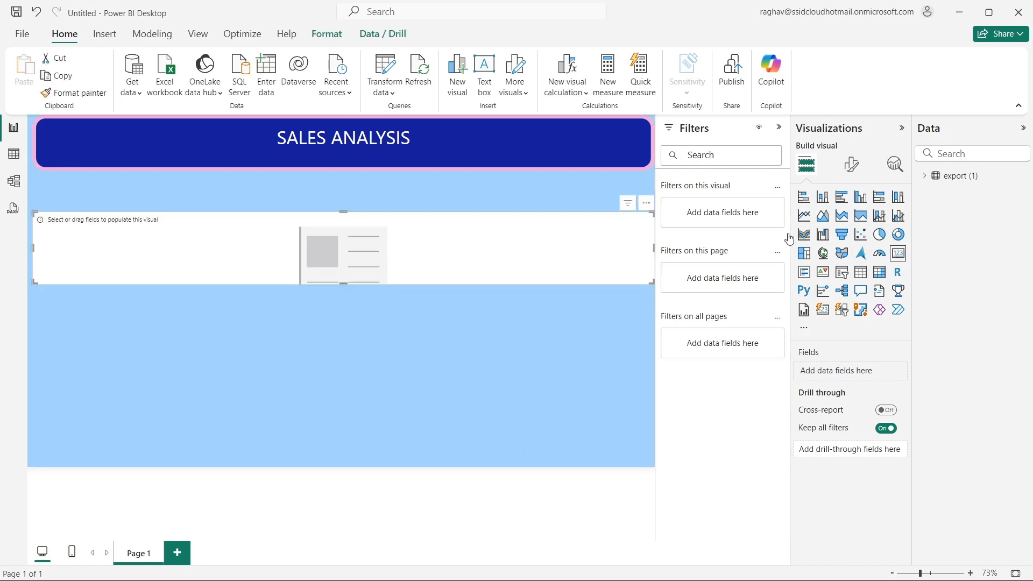
pyautogui.click(942, 176)
pyautogui.click(925, 177)
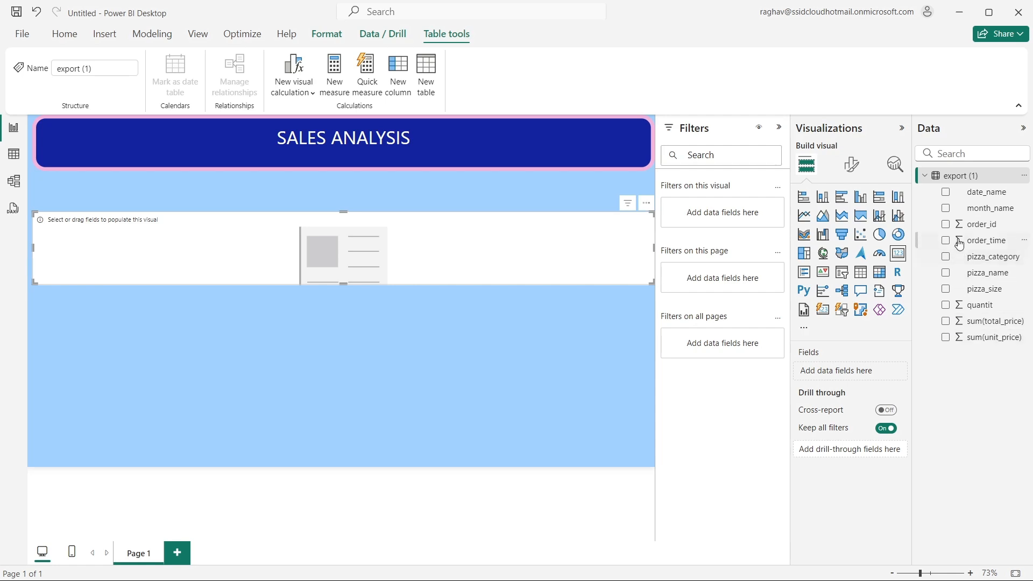
pyautogui.click(946, 225)
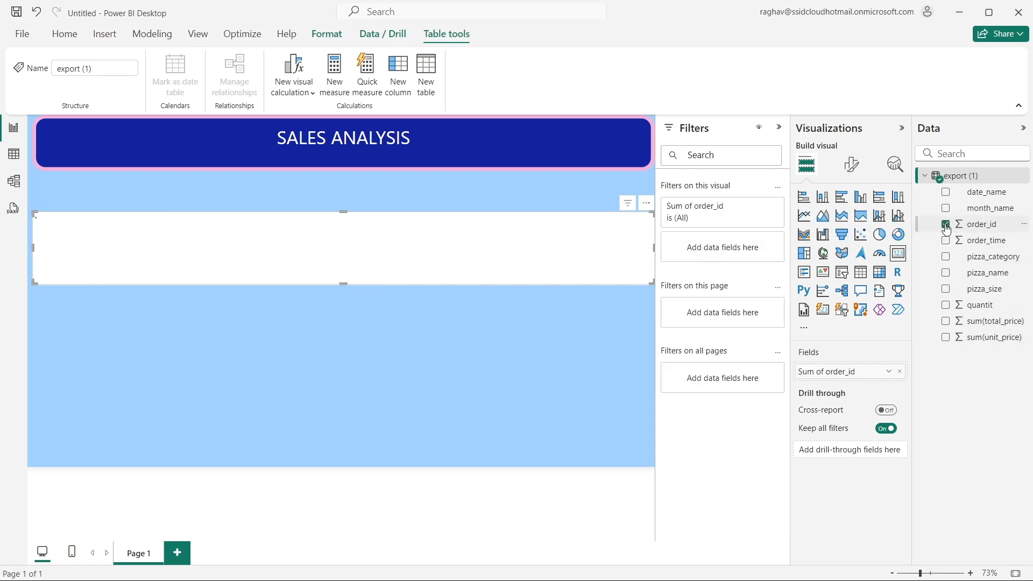
pyautogui.click(905, 256)
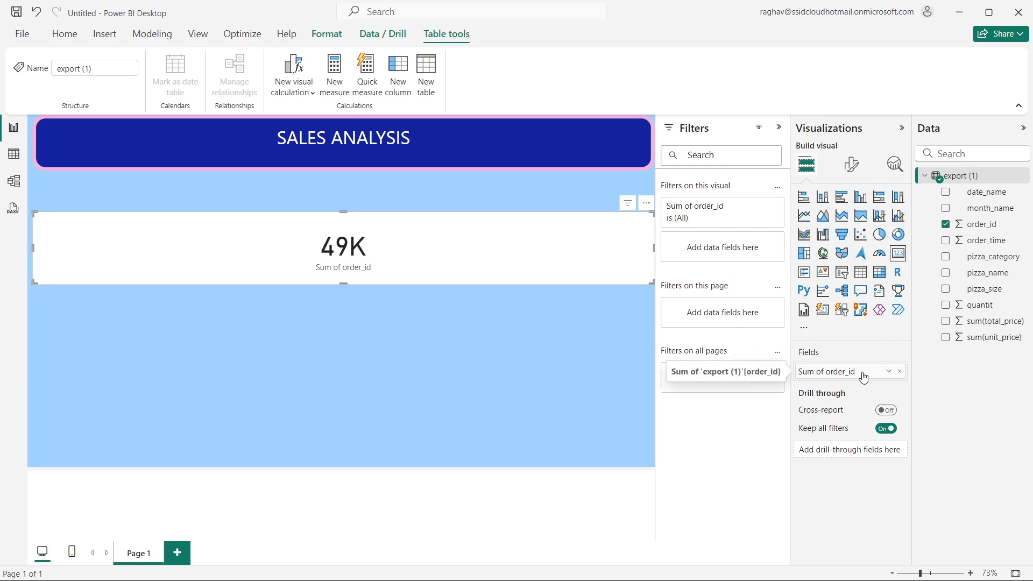
# - Try the Average aggregation for order_id in the card, and switch it back to Sum
pyautogui.click(889, 372)
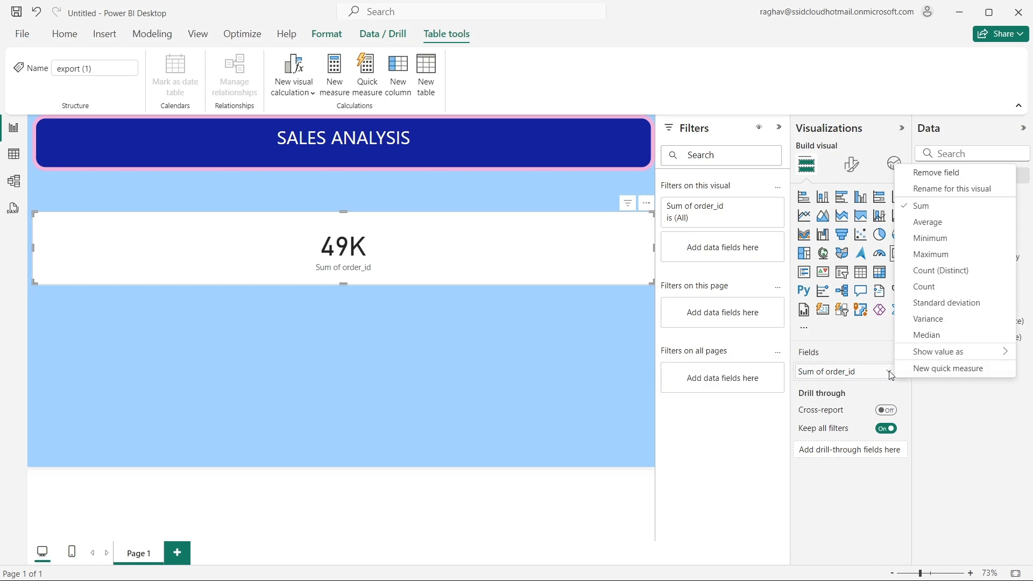
pyautogui.click(937, 222)
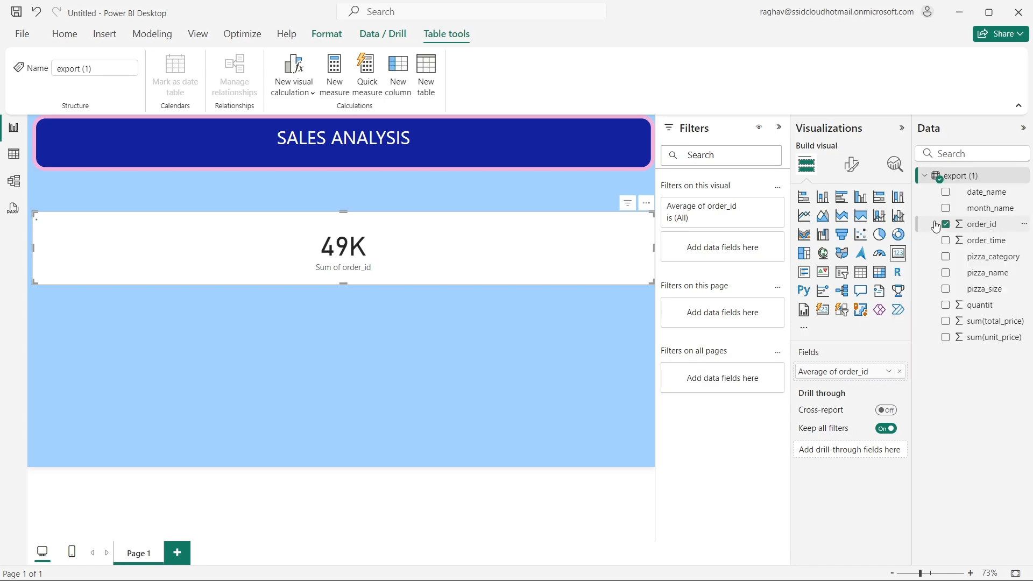
pyautogui.click(891, 372)
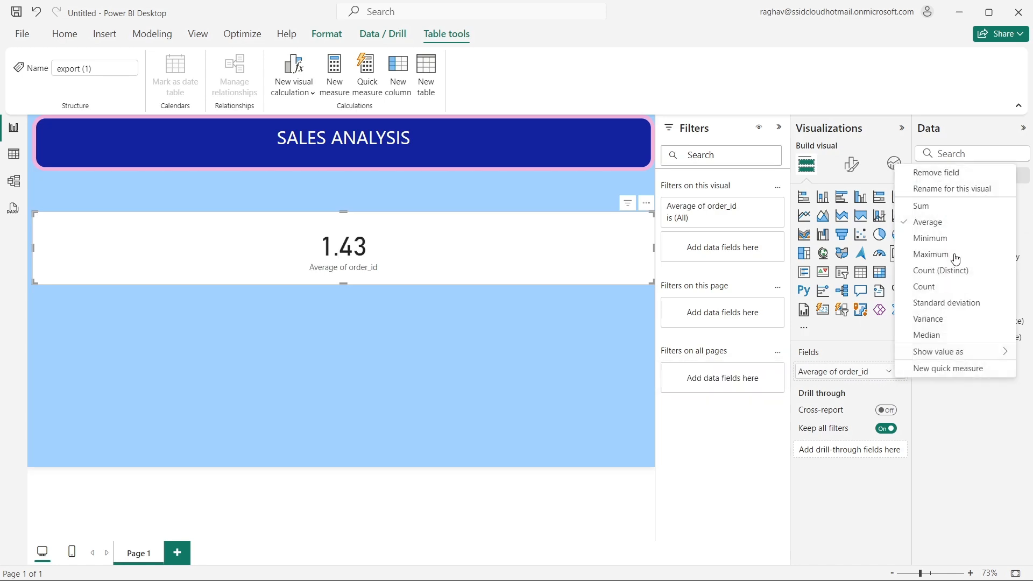
pyautogui.click(895, 205)
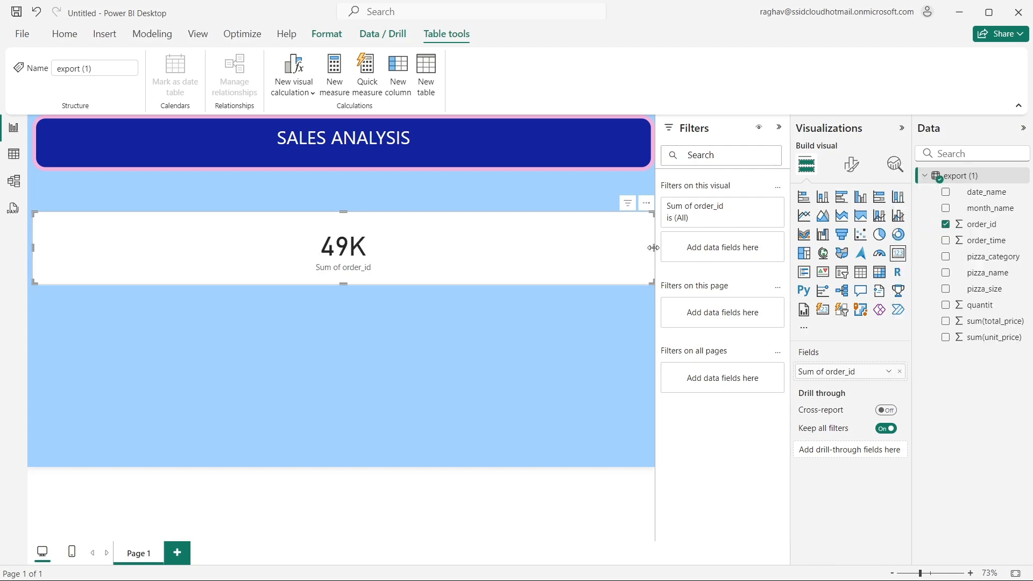
# - Shrink the order_id card to a small box under the banner's left end and give it a light orange background with 40 % transparency
pyautogui.moveTo(653, 247); pyautogui.dragTo(101, 224)
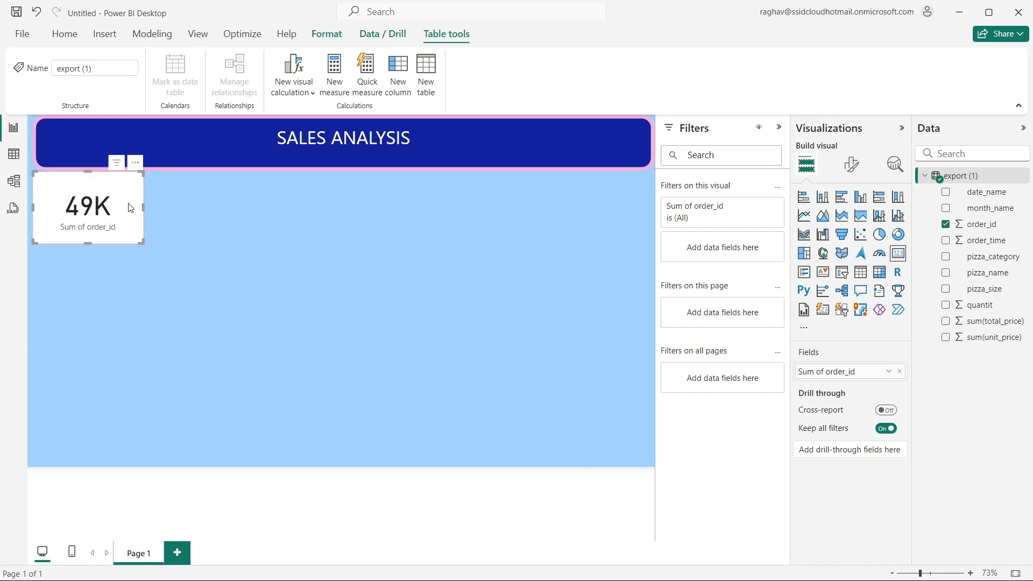
pyautogui.click(852, 164)
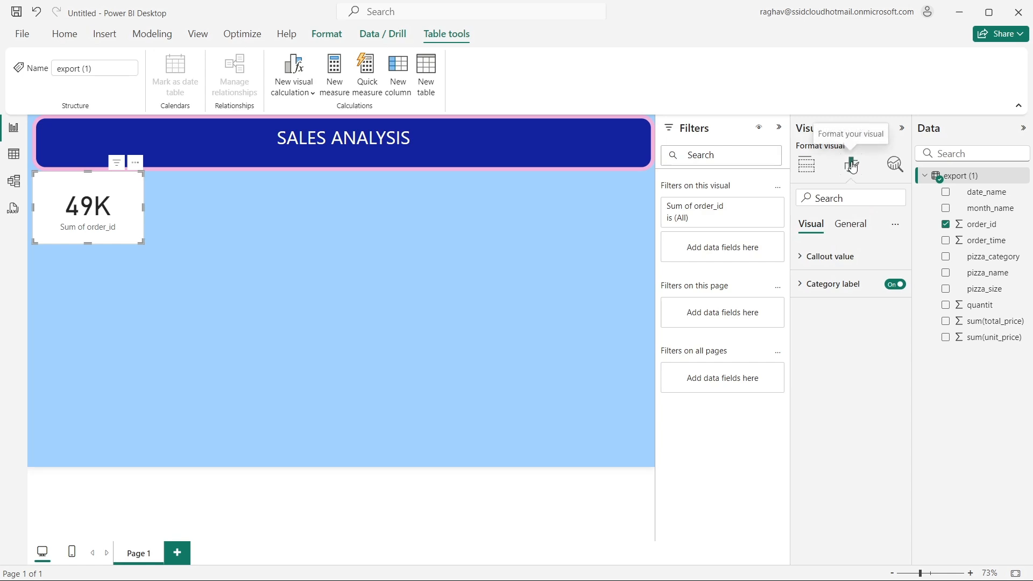
pyautogui.click(847, 226)
pyautogui.click(819, 314)
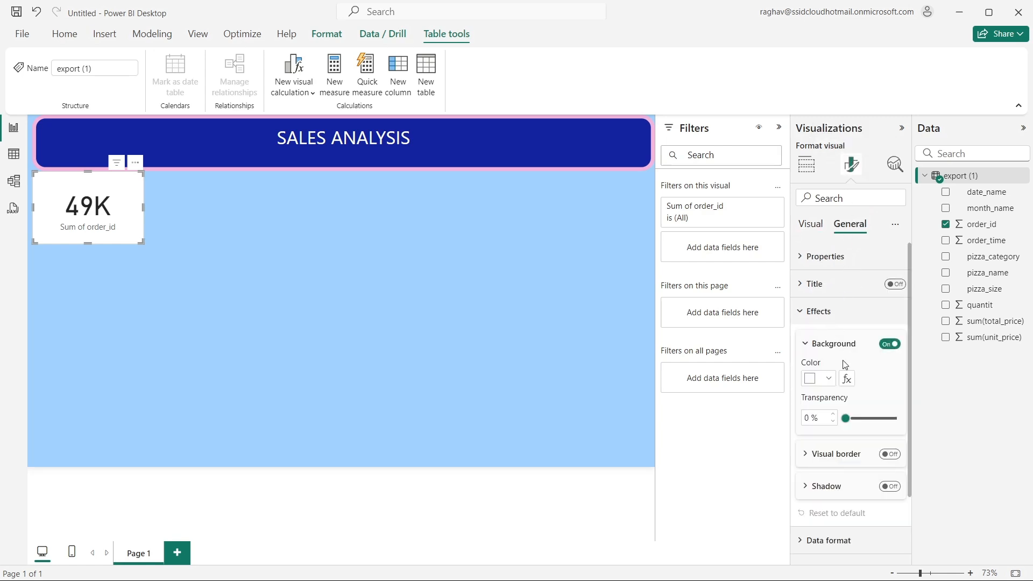
pyautogui.click(823, 379)
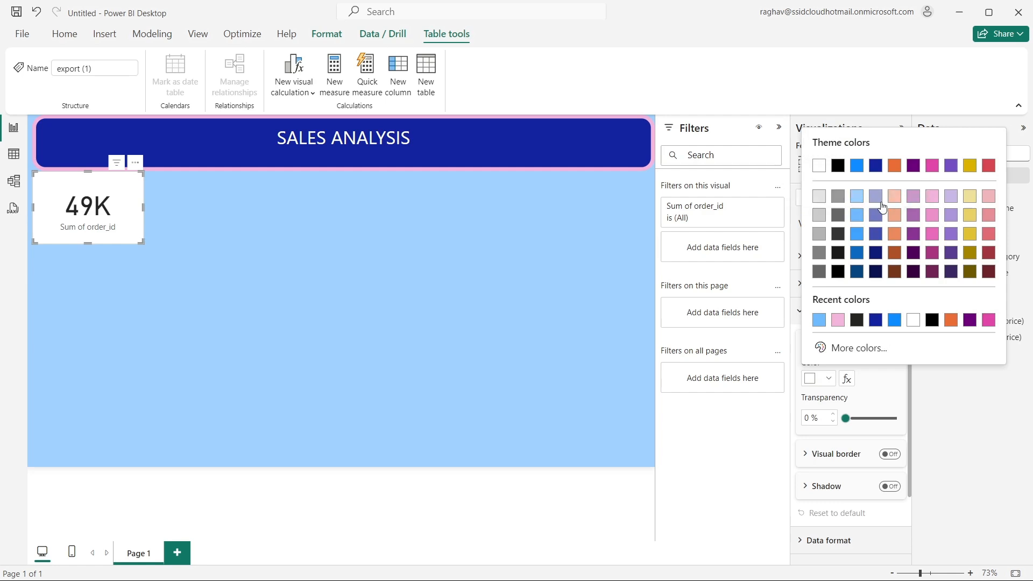
pyautogui.click(971, 198)
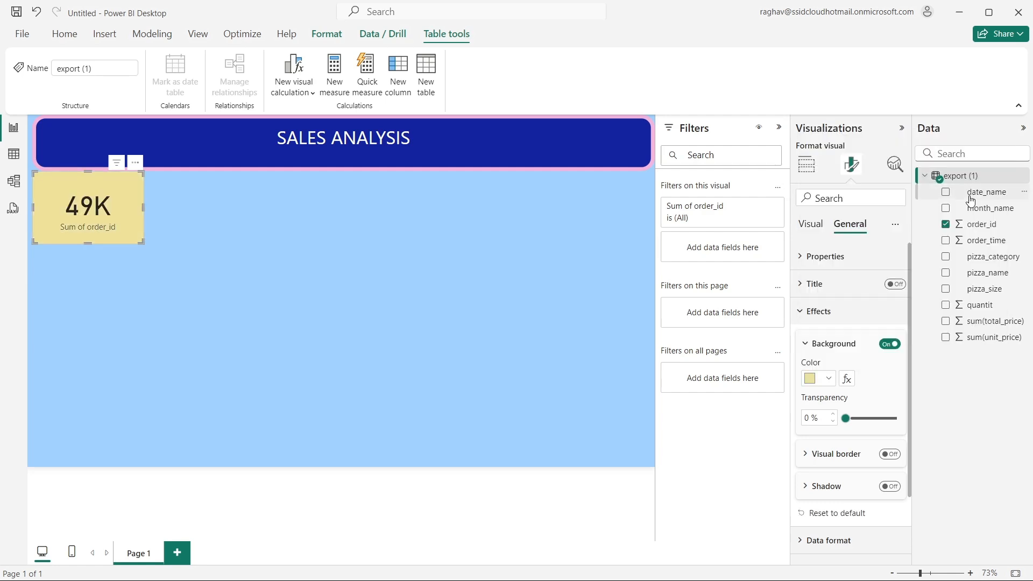
pyautogui.click(818, 379)
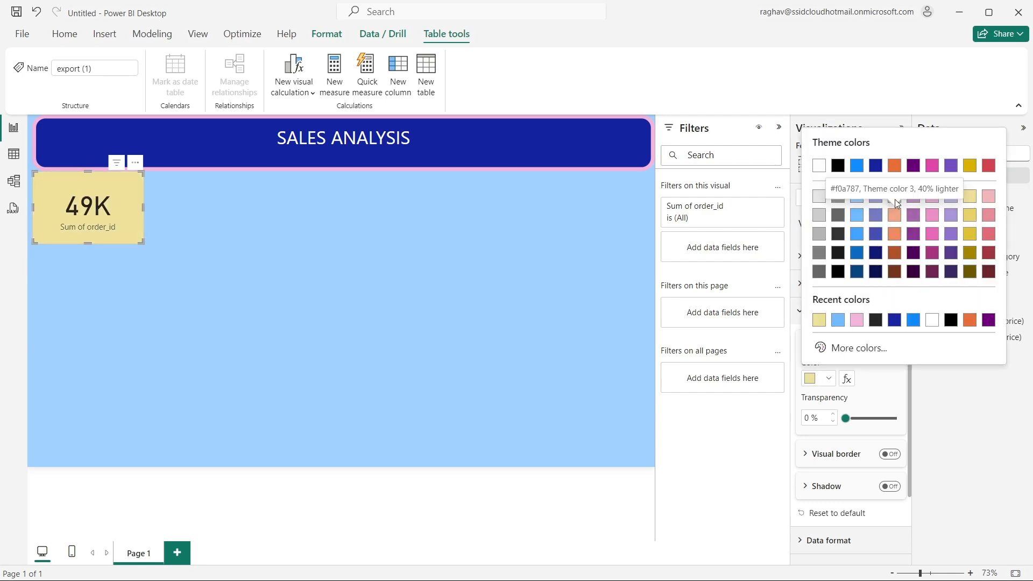
pyautogui.click(898, 198)
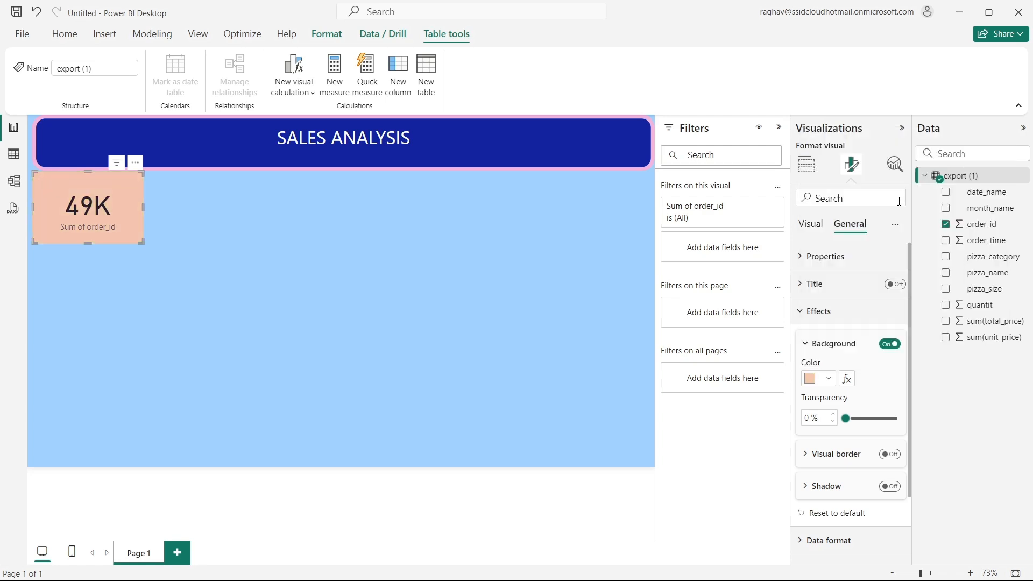
pyautogui.moveTo(844, 419); pyautogui.dragTo(866, 420)
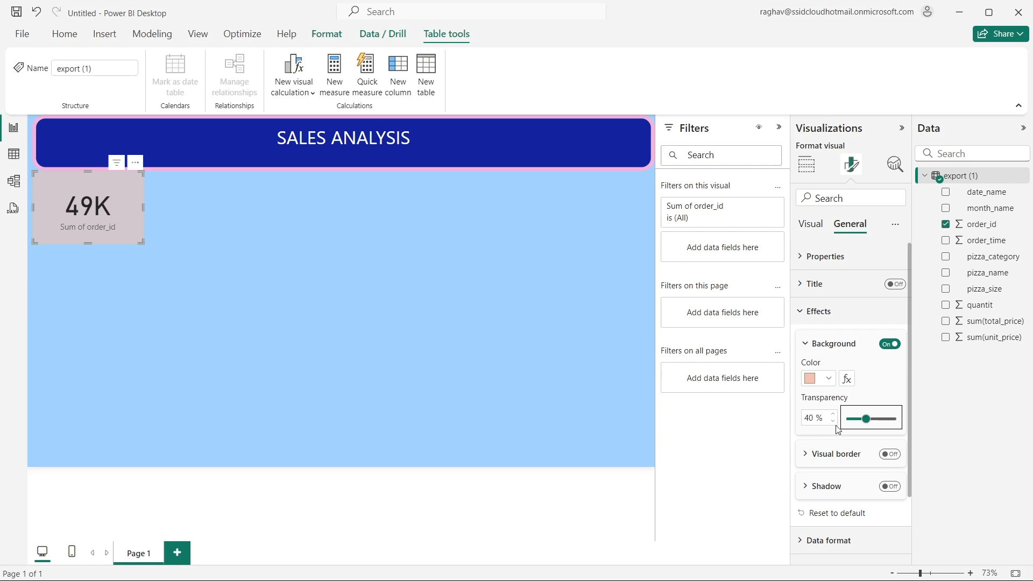
# - Turn on the order_id card's visual border with 14 px rounded corners
pyautogui.click(829, 456)
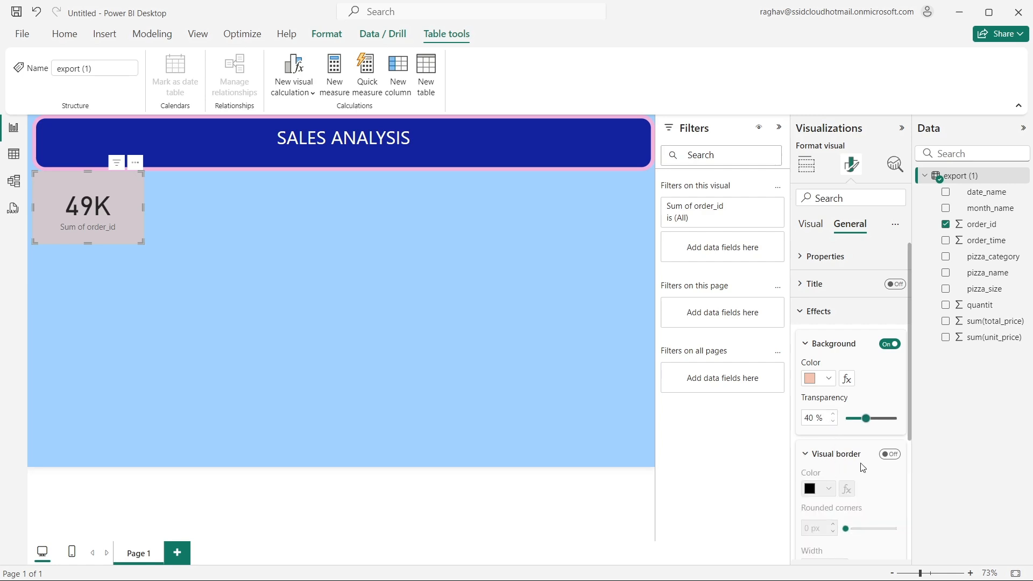
pyautogui.click(889, 454)
pyautogui.scroll(-3, 850, 436)
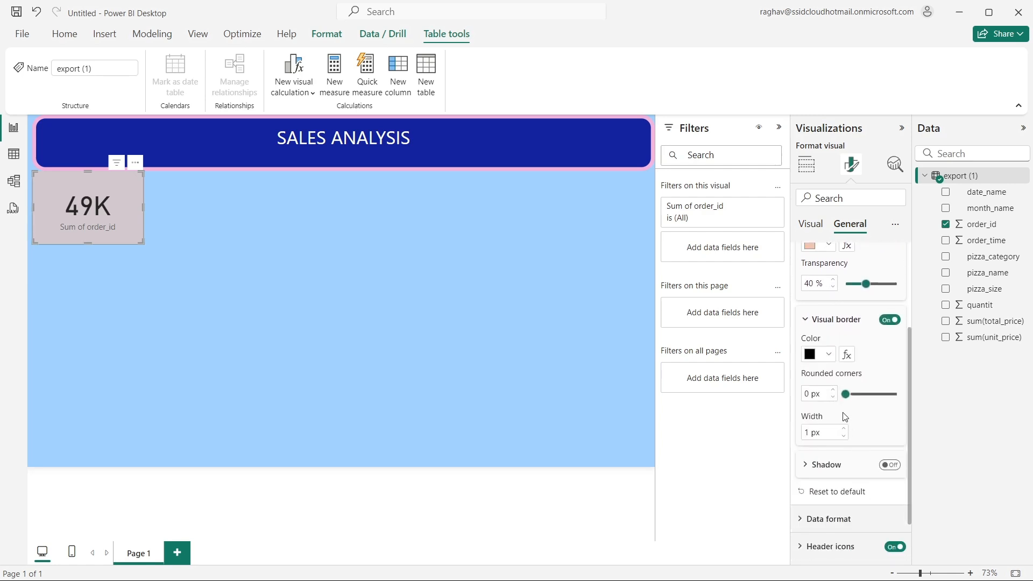
pyautogui.moveTo(854, 393); pyautogui.dragTo(863, 395)
pyautogui.click(870, 395)
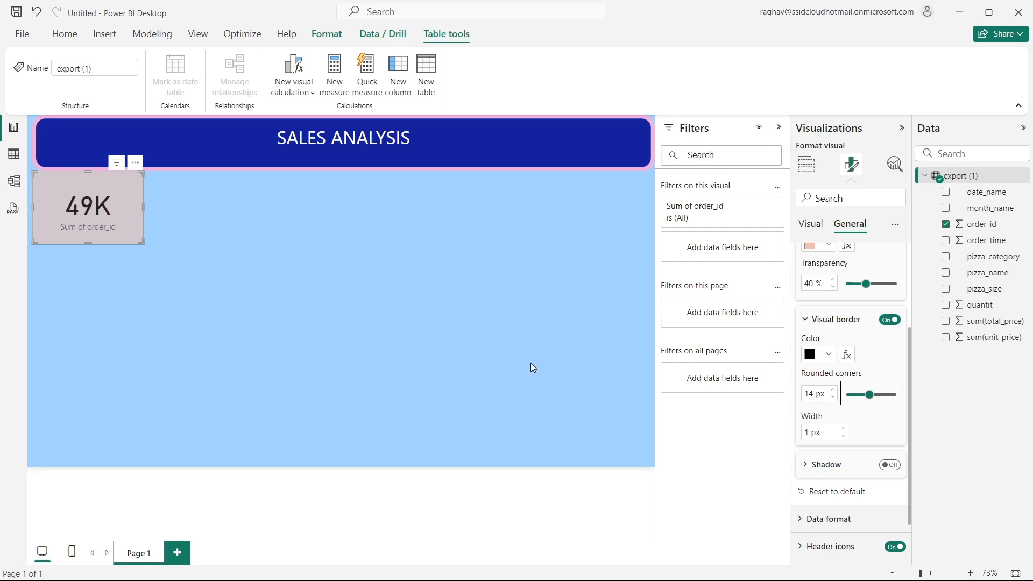
# - Add a second card with the sum(total_price) field and place it beside the order_id card
pyautogui.click(492, 355)
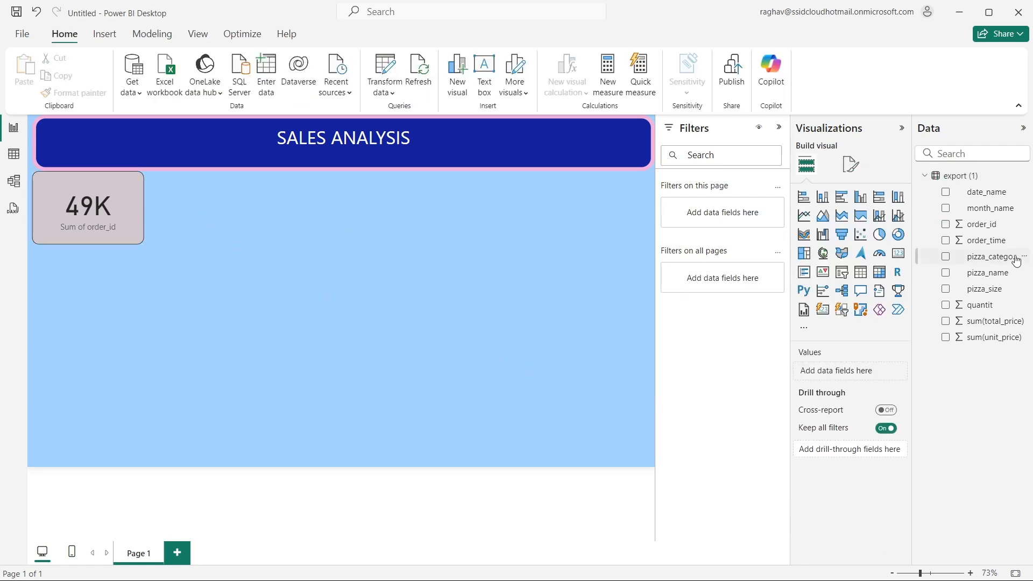
pyautogui.click(911, 254)
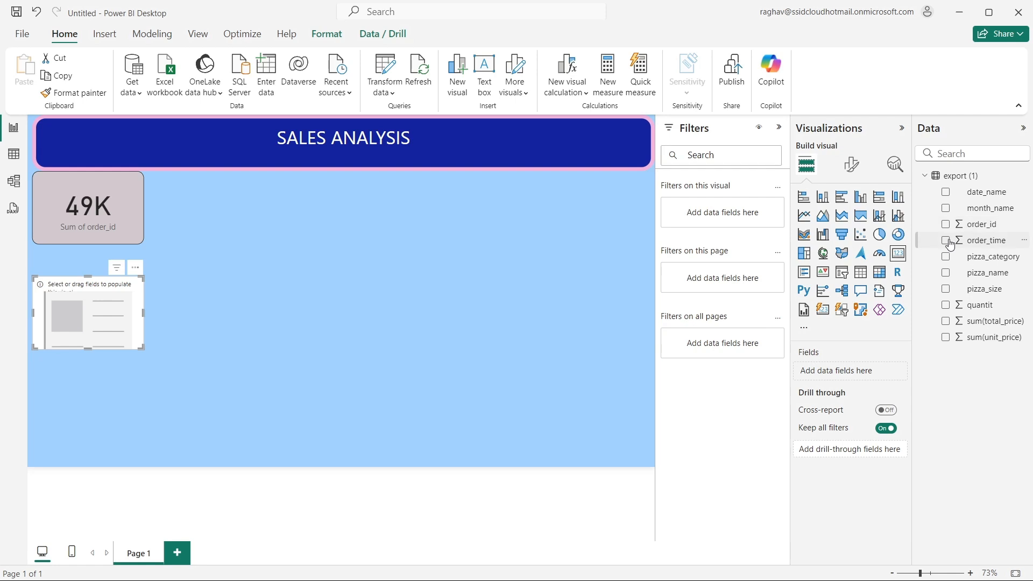
pyautogui.click(945, 322)
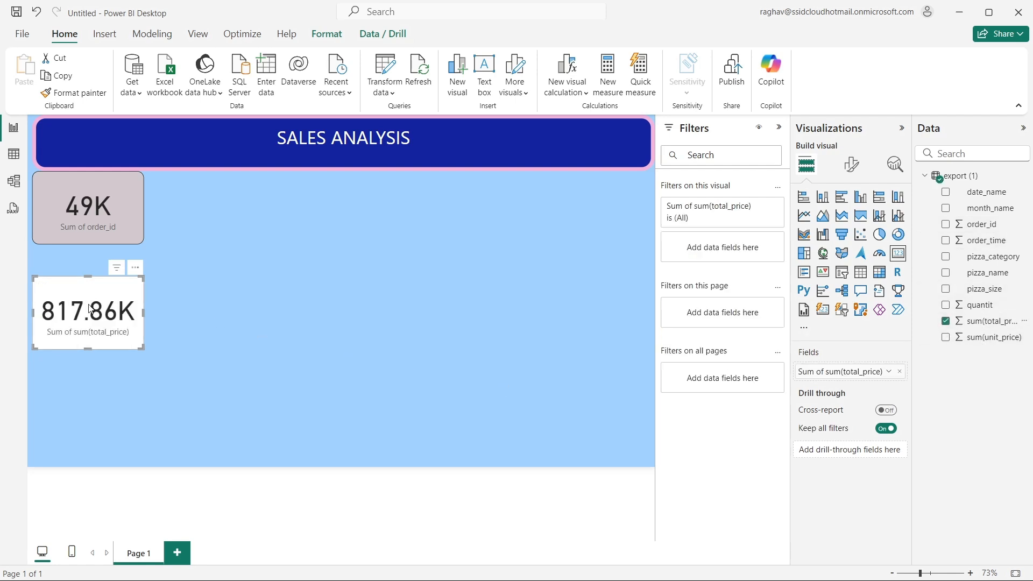
pyautogui.moveTo(91, 313); pyautogui.dragTo(215, 208)
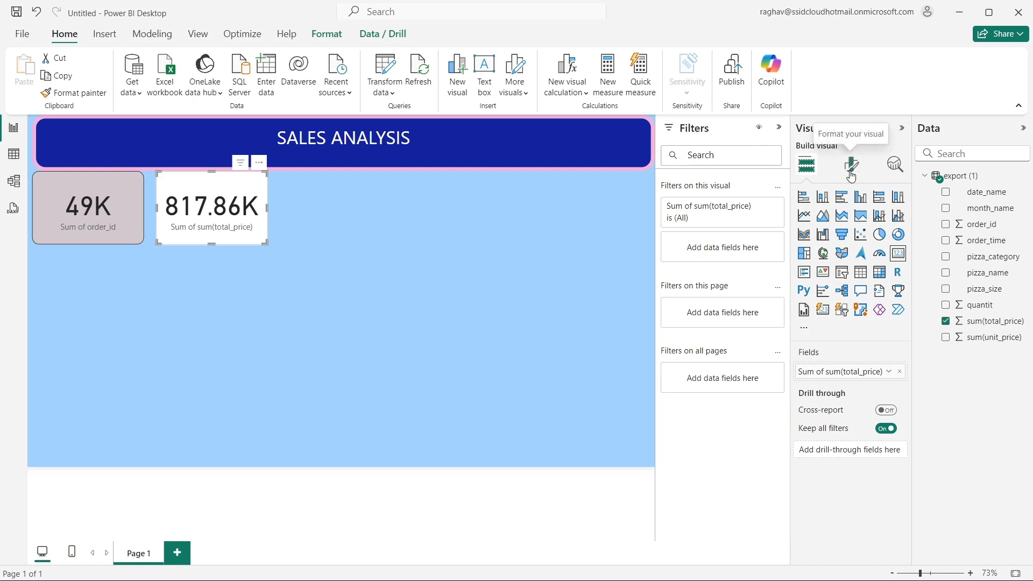
pyautogui.click(732, 209)
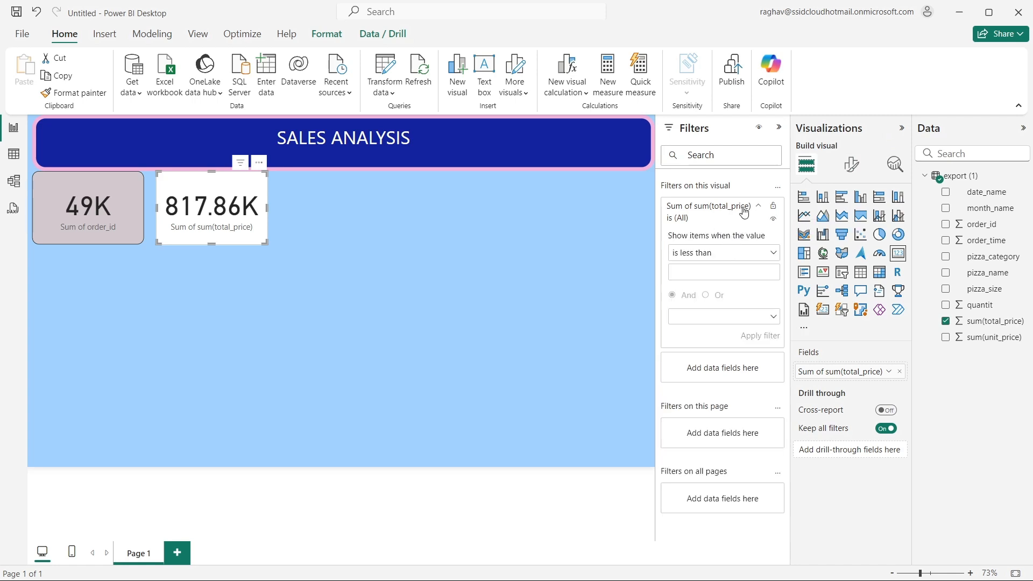
pyautogui.click(743, 216)
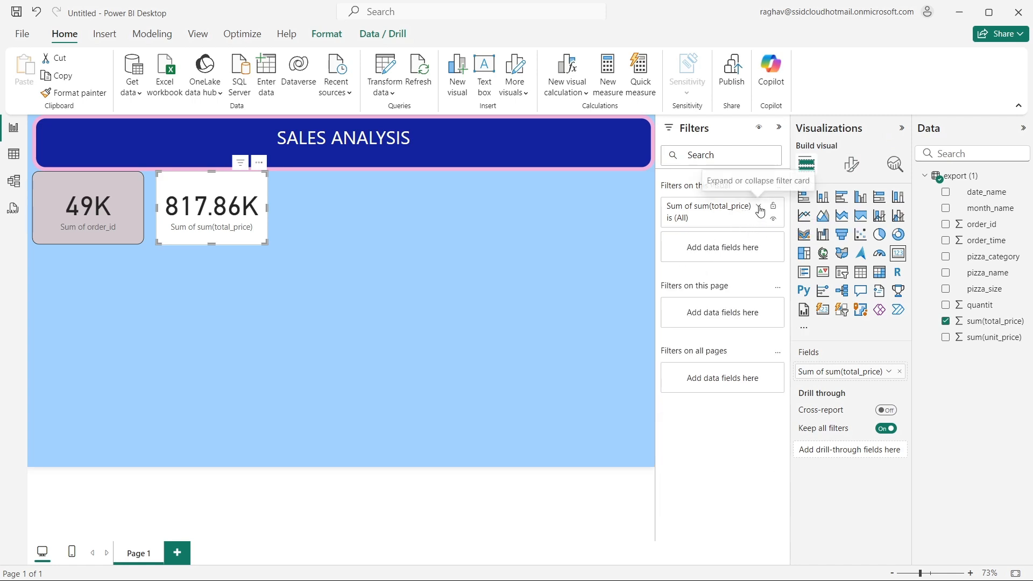
pyautogui.click(719, 225)
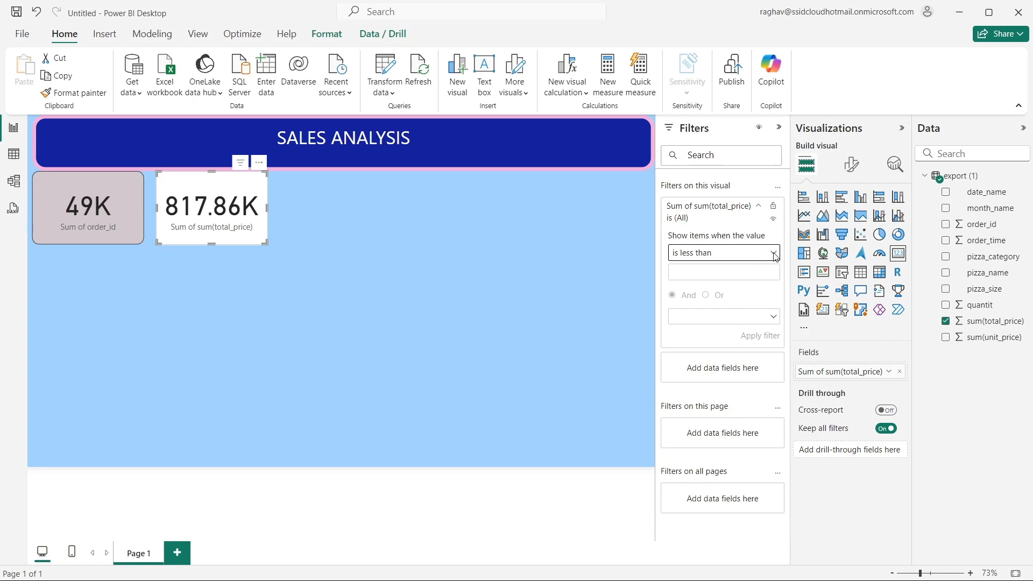
pyautogui.click(759, 207)
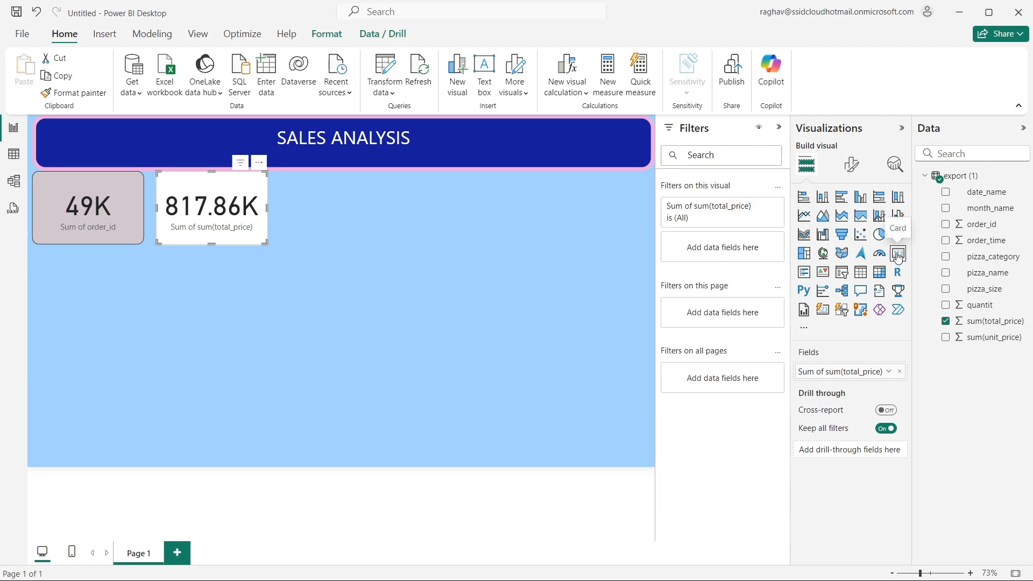
# - Add a third card with the quantit field and place it beside the sum(total_price) card
pyautogui.click(414, 214)
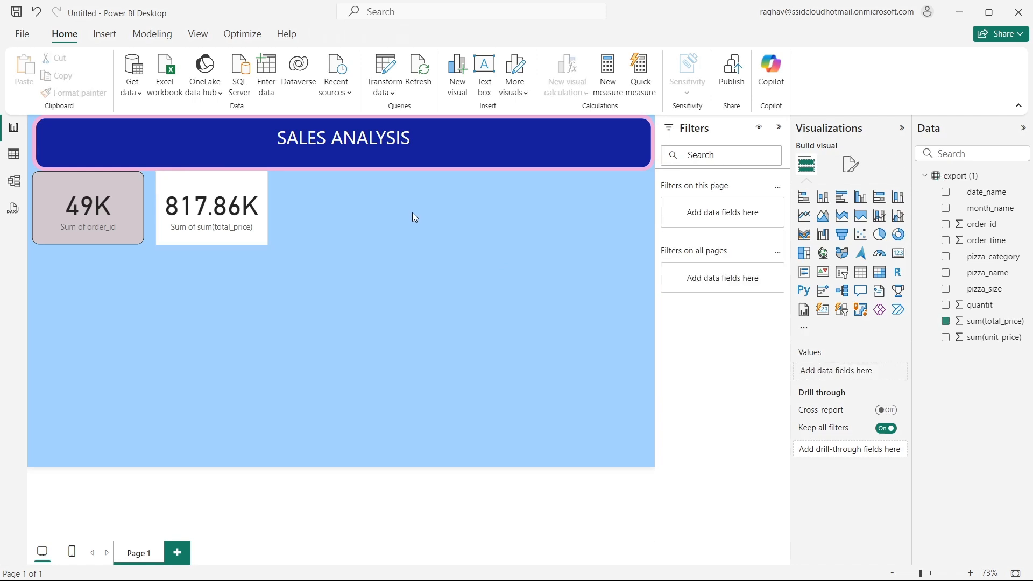
pyautogui.click(898, 252)
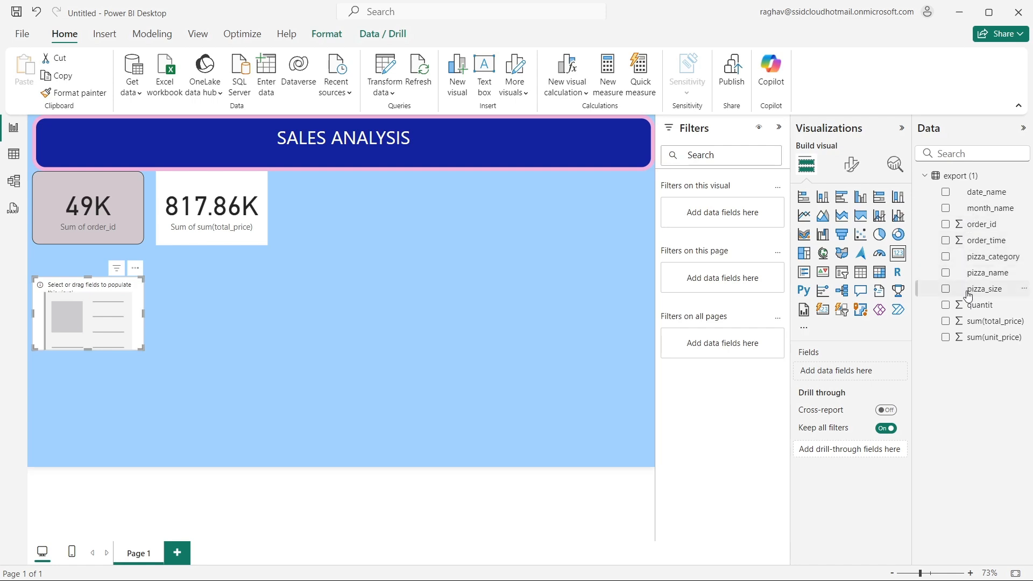
pyautogui.click(946, 305)
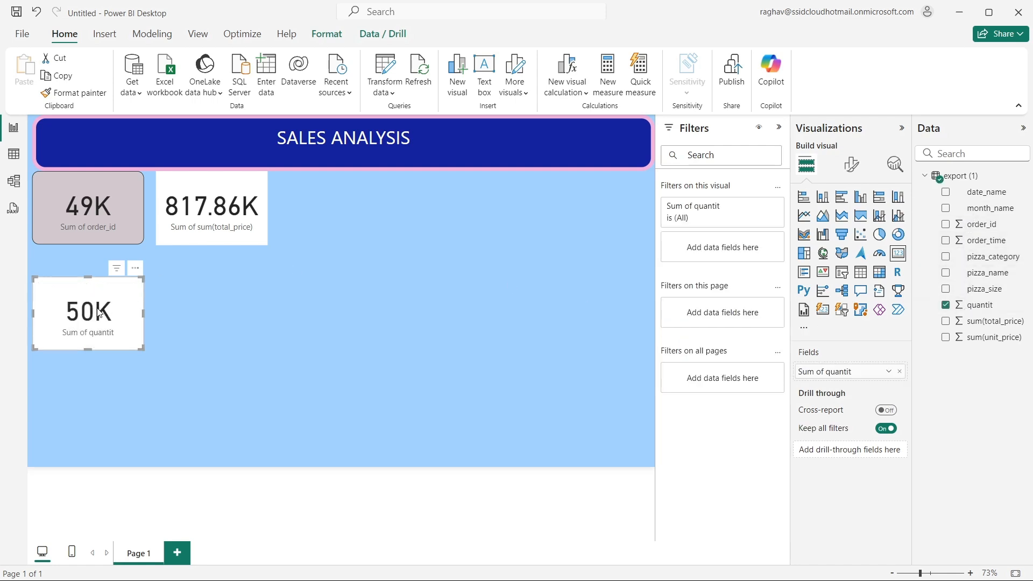
pyautogui.moveTo(99, 312); pyautogui.dragTo(358, 210)
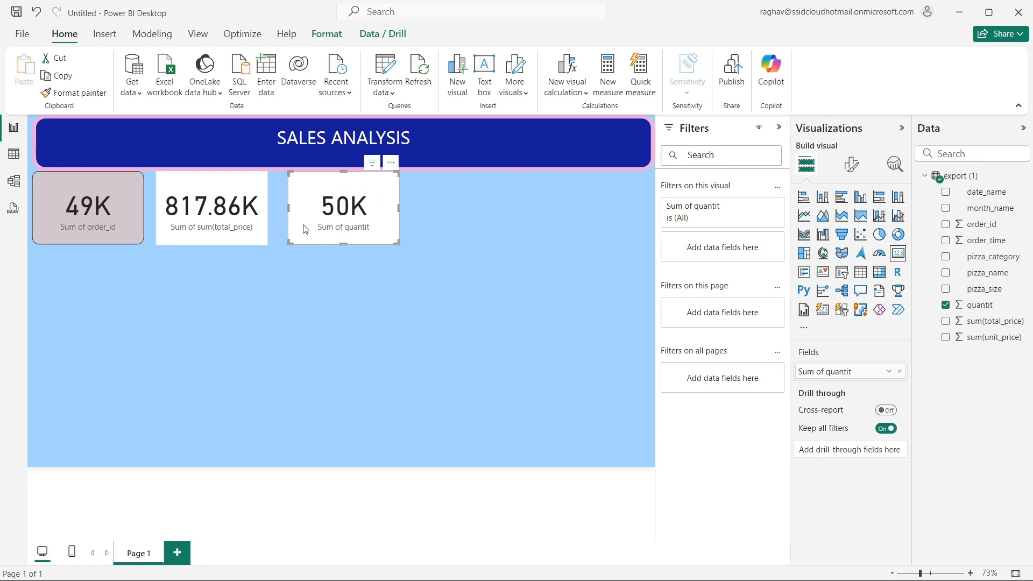
# - Give the quantit card an orange background, one shade darker than the order_id card's, with 36 % transparency
pyautogui.click(852, 163)
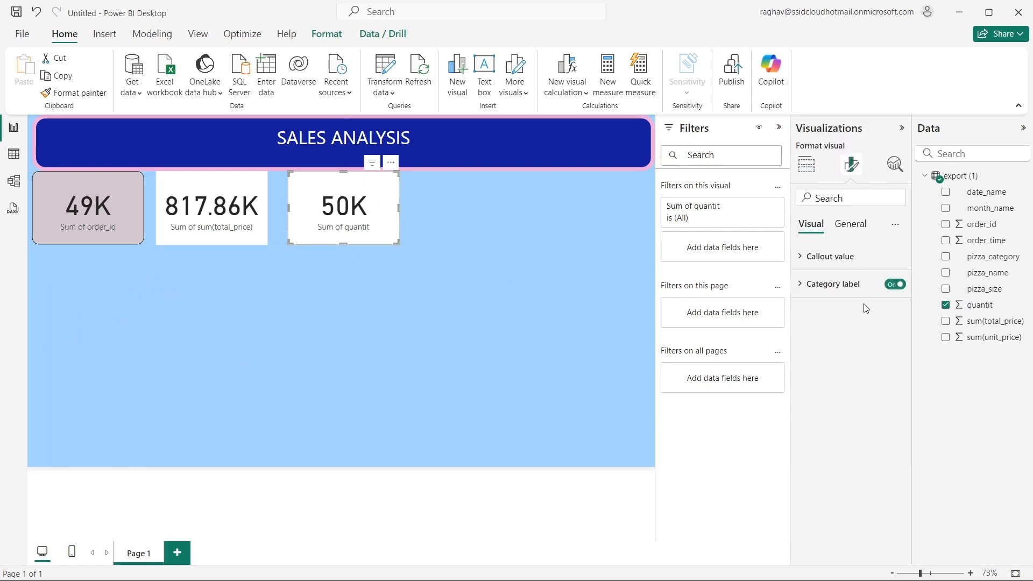
pyautogui.click(851, 225)
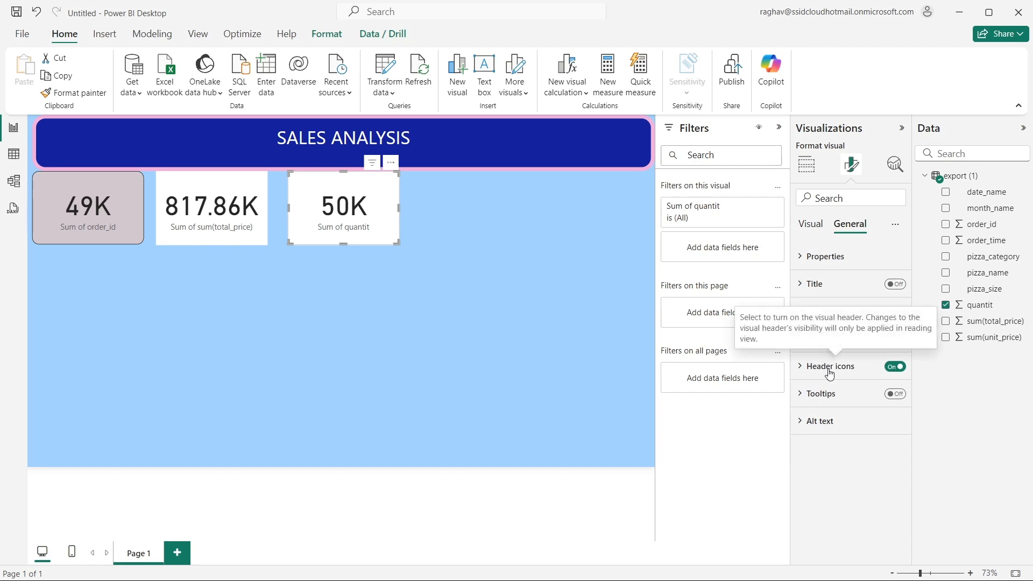
pyautogui.click(833, 313)
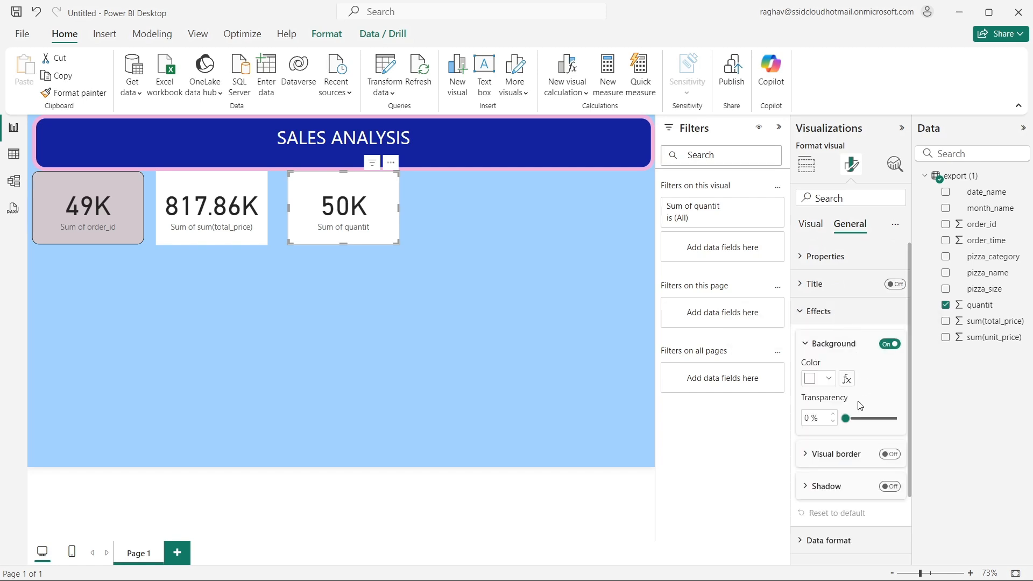
pyautogui.click(827, 379)
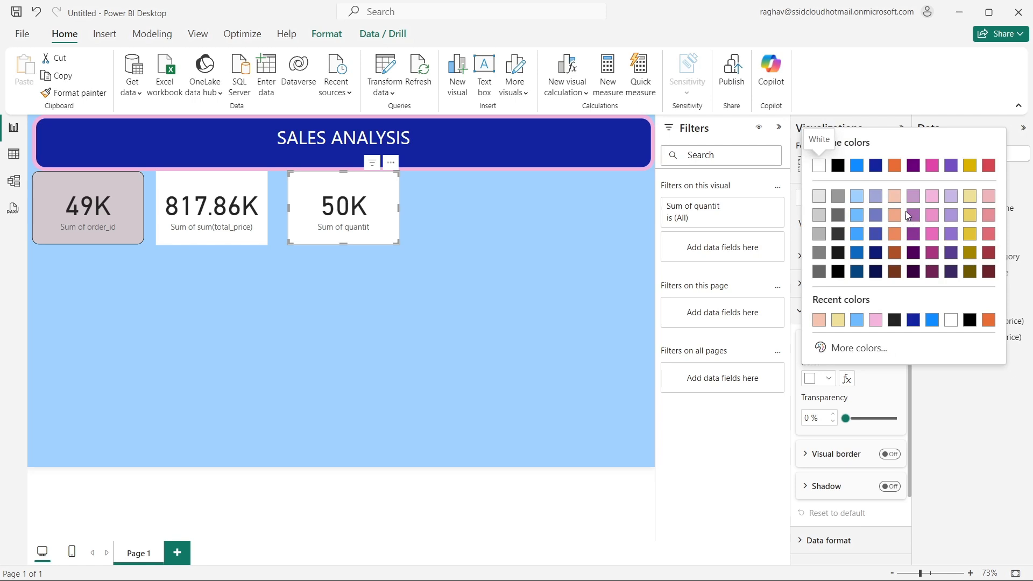
pyautogui.click(897, 215)
pyautogui.click(865, 418)
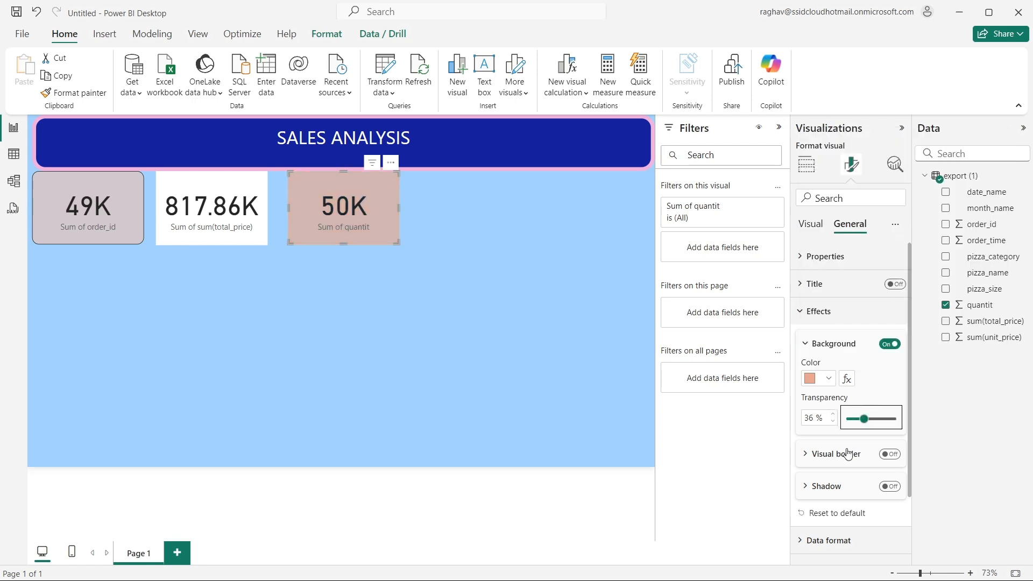
# - Turn on the quantit card's visual border with 30 px rounded corners
pyautogui.click(886, 458)
pyautogui.click(889, 454)
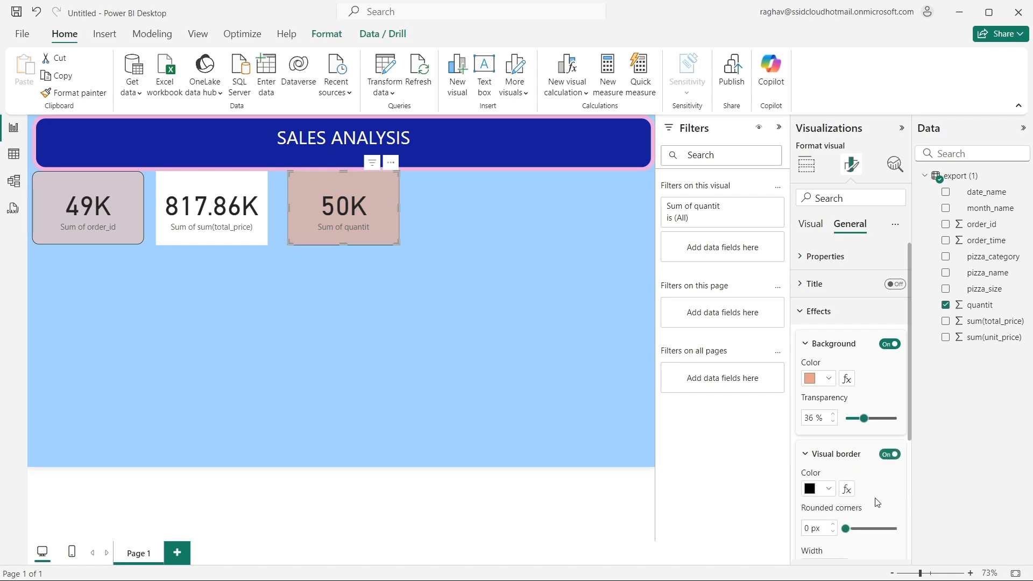
pyautogui.scroll(-2, 883, 460)
pyautogui.click(861, 462)
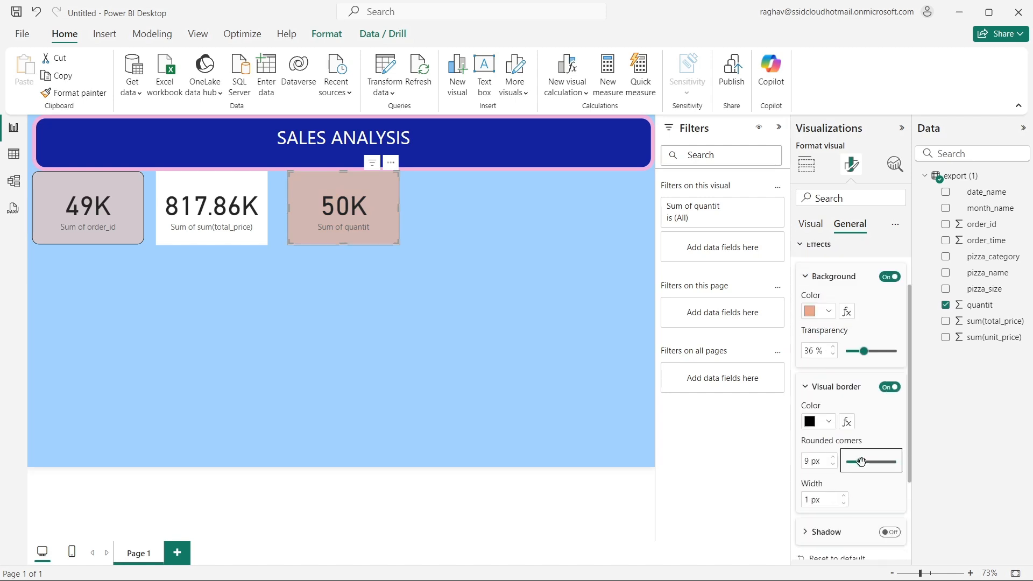
pyautogui.moveTo(861, 462); pyautogui.dragTo(900, 467)
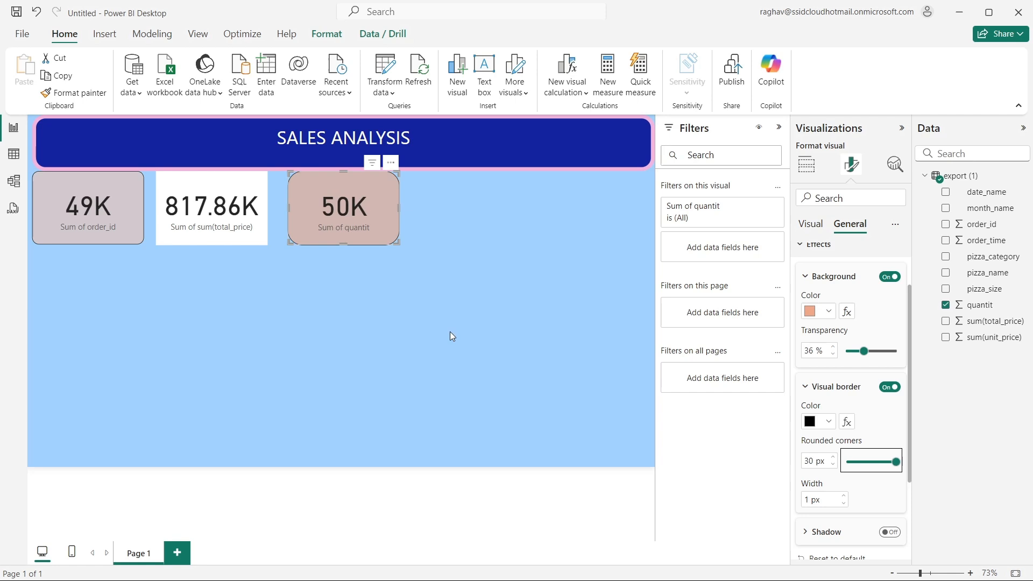
# - Turn on the sum(total_price) card's visual border with 30 px rounded corners
pyautogui.click(219, 223)
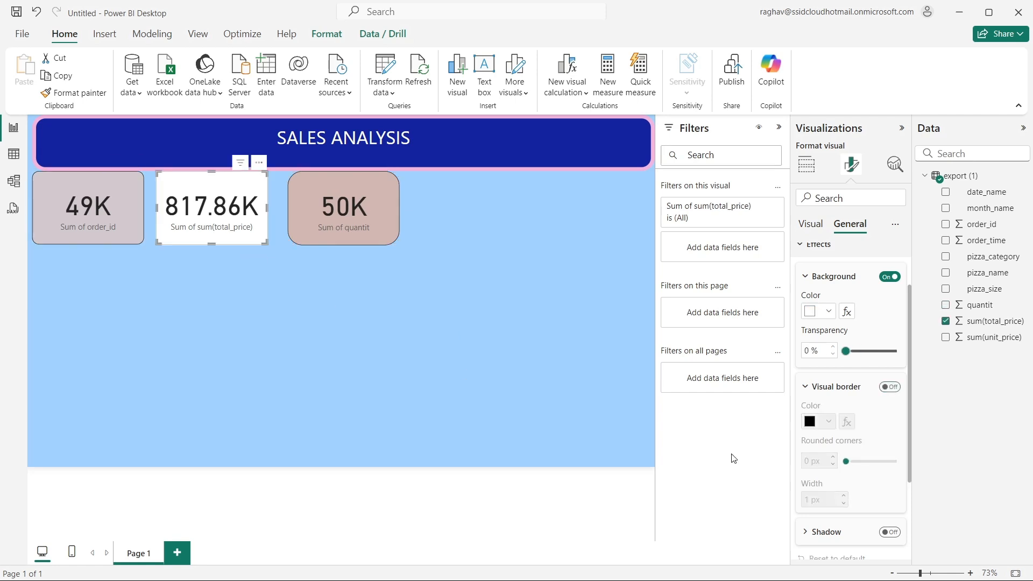
pyautogui.click(890, 387)
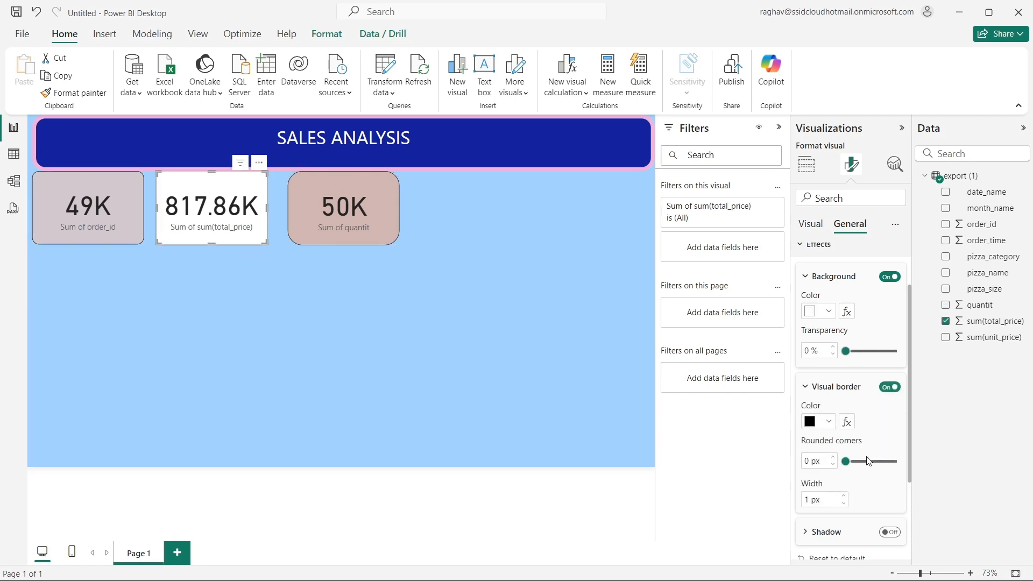
pyautogui.moveTo(846, 462); pyautogui.dragTo(897, 462)
# - Give the sum(total_price) card the lightest orange theme colour as background with 36 % transparency
pyautogui.click(829, 311)
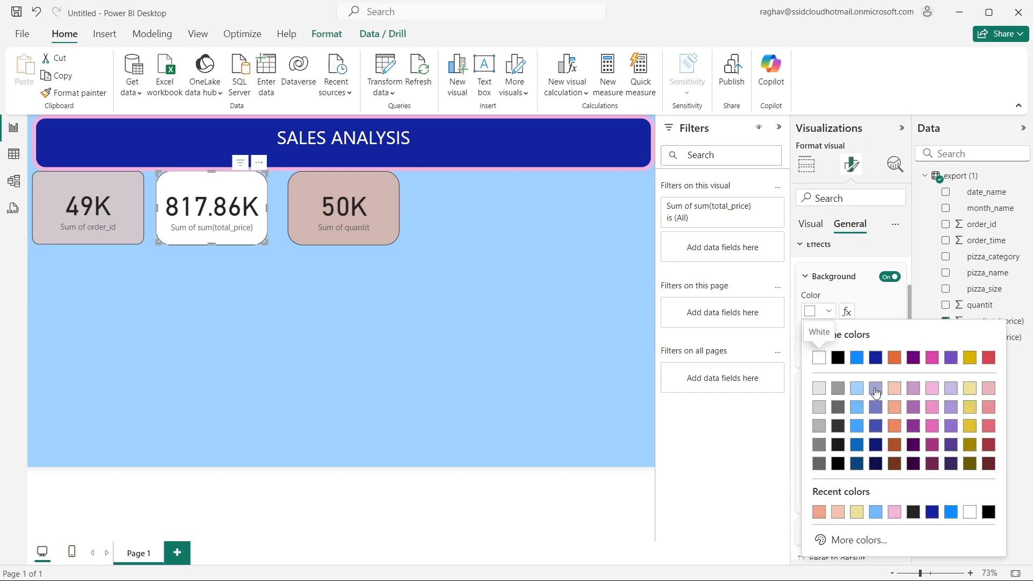
pyautogui.click(893, 389)
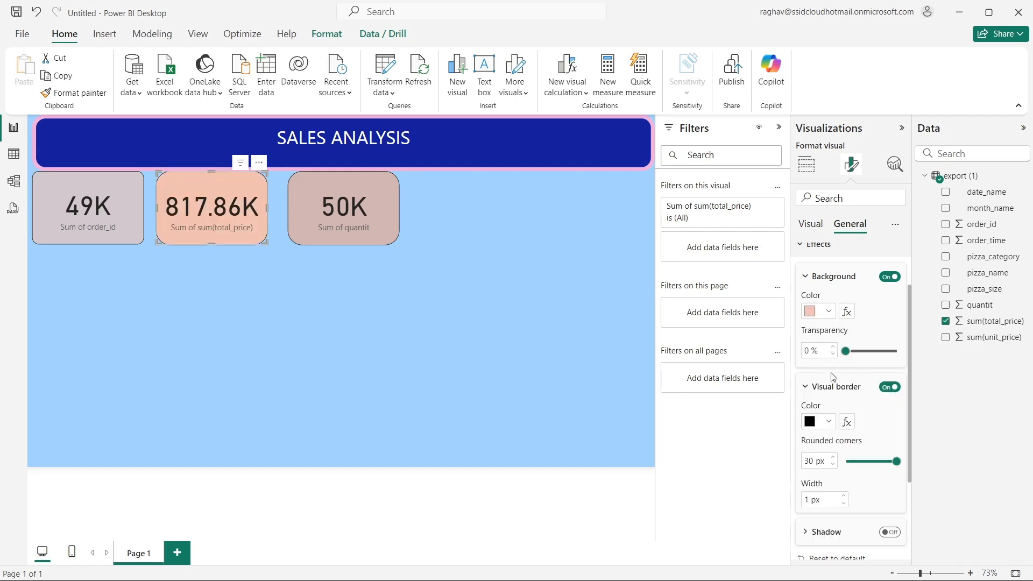
pyautogui.moveTo(871, 353); pyautogui.dragTo(864, 363)
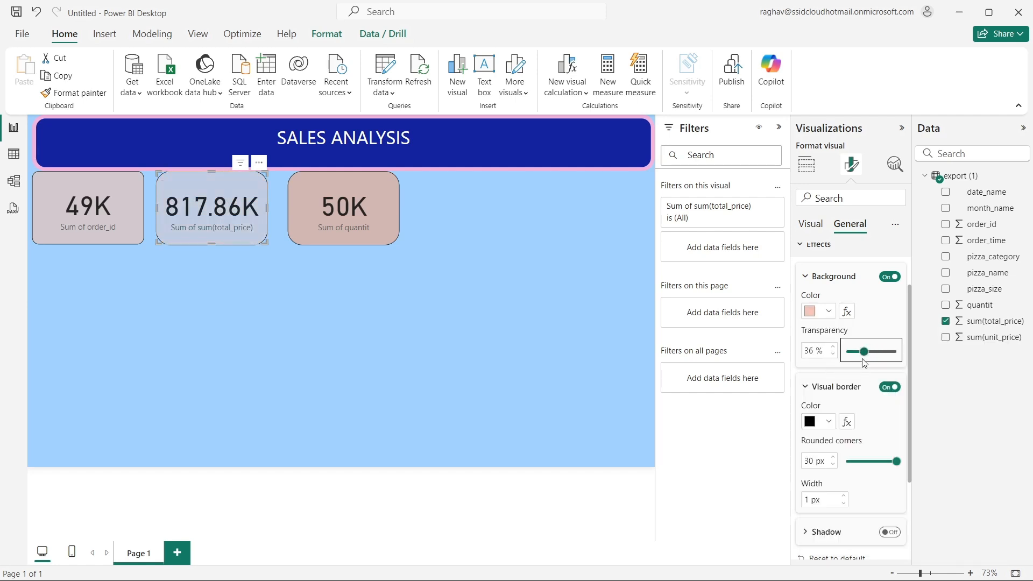
# - Turn on the shadow effect for the sum(total_price) card
pyautogui.scroll(-3, 871, 483)
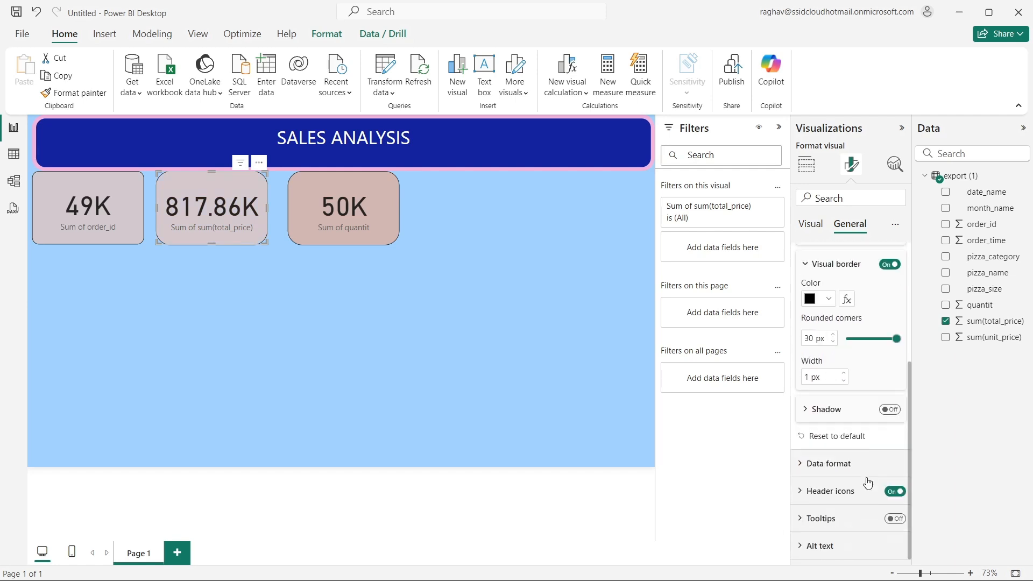
pyautogui.click(889, 411)
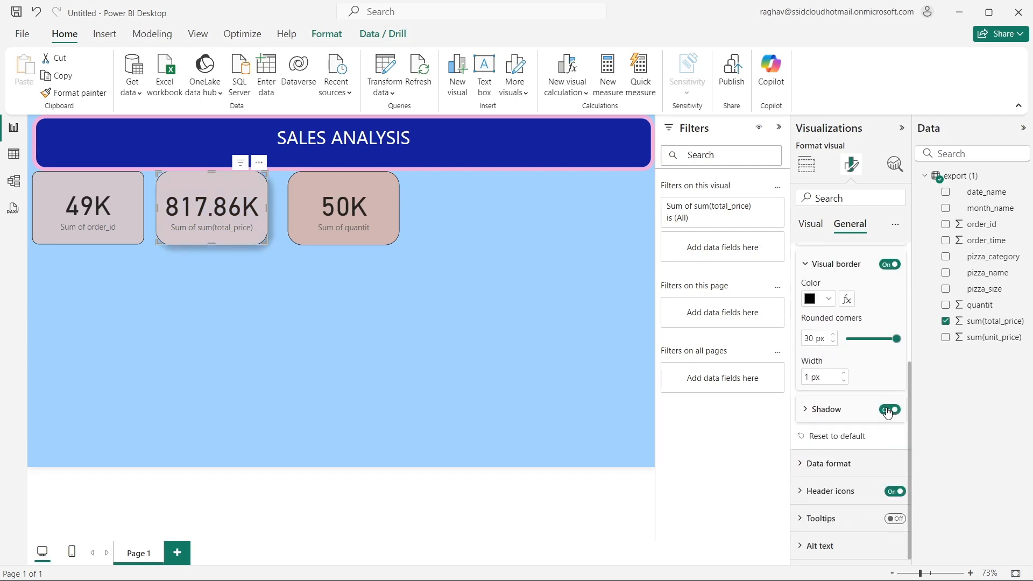
pyautogui.click(451, 370)
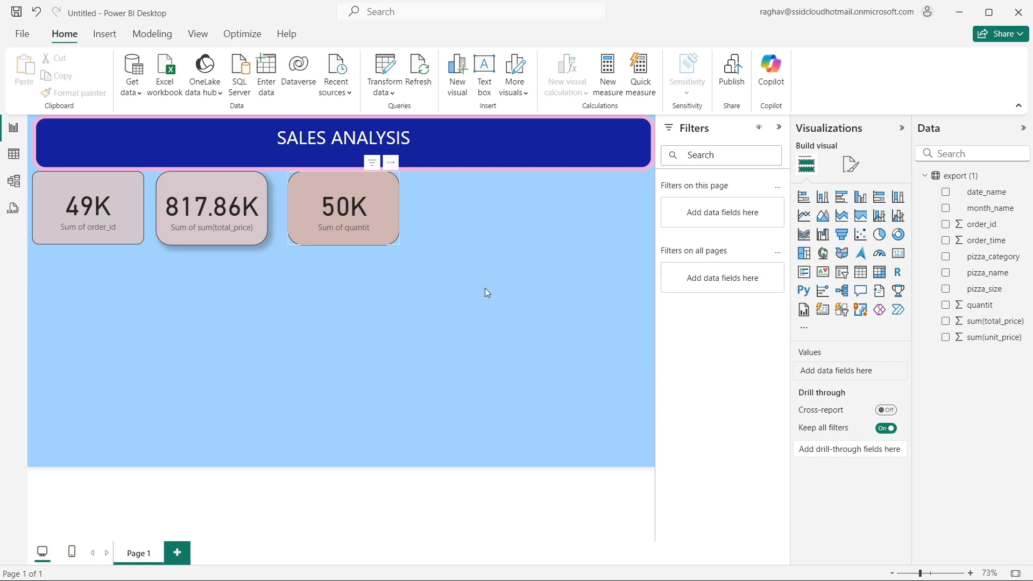
# - Turn on the shadow effect for the quantit card
pyautogui.click(371, 232)
pyautogui.click(851, 164)
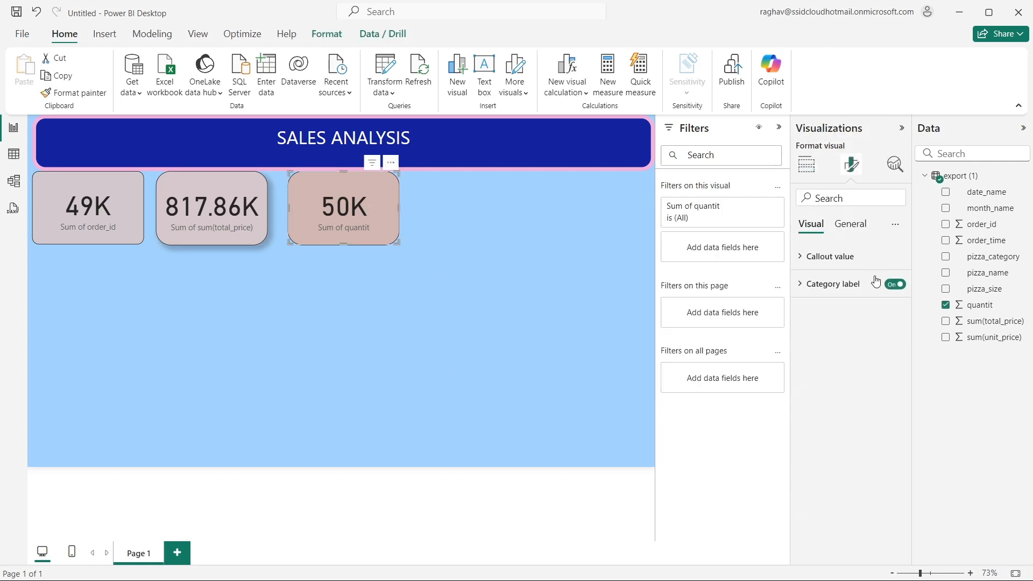
pyautogui.click(863, 230)
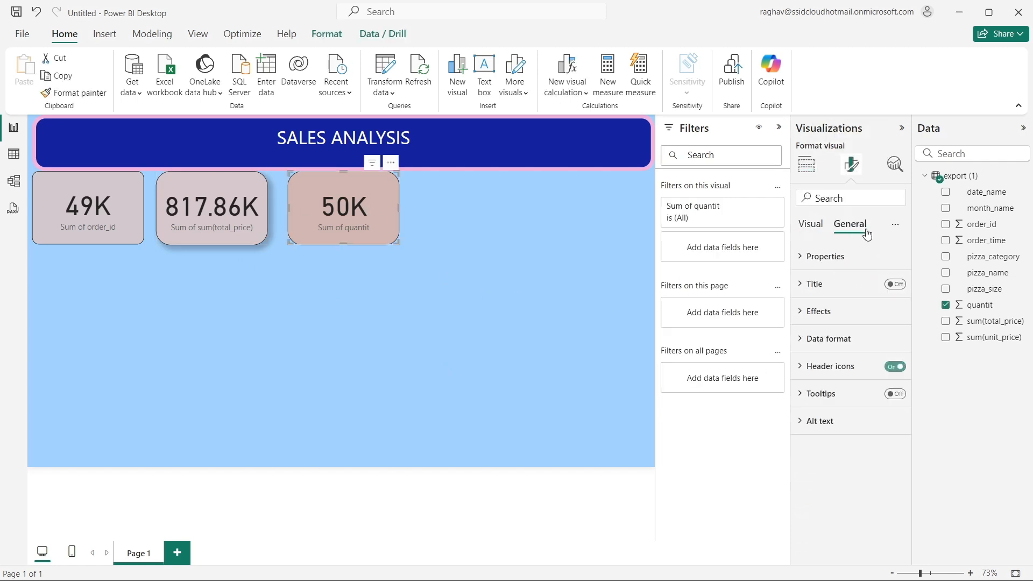
pyautogui.click(844, 350)
pyautogui.click(845, 338)
pyautogui.click(815, 312)
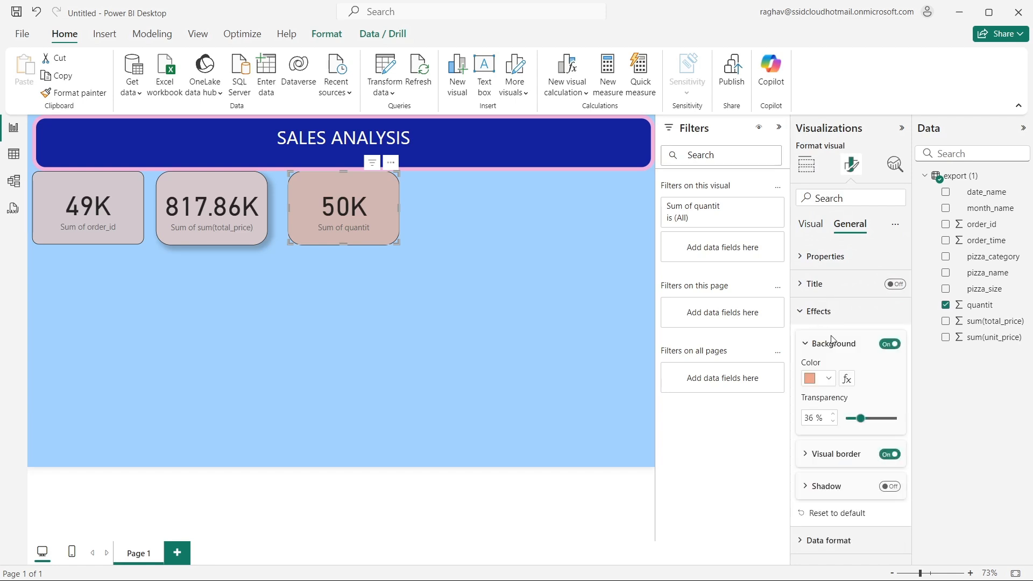
pyautogui.scroll(-2, 845, 404)
pyautogui.click(889, 409)
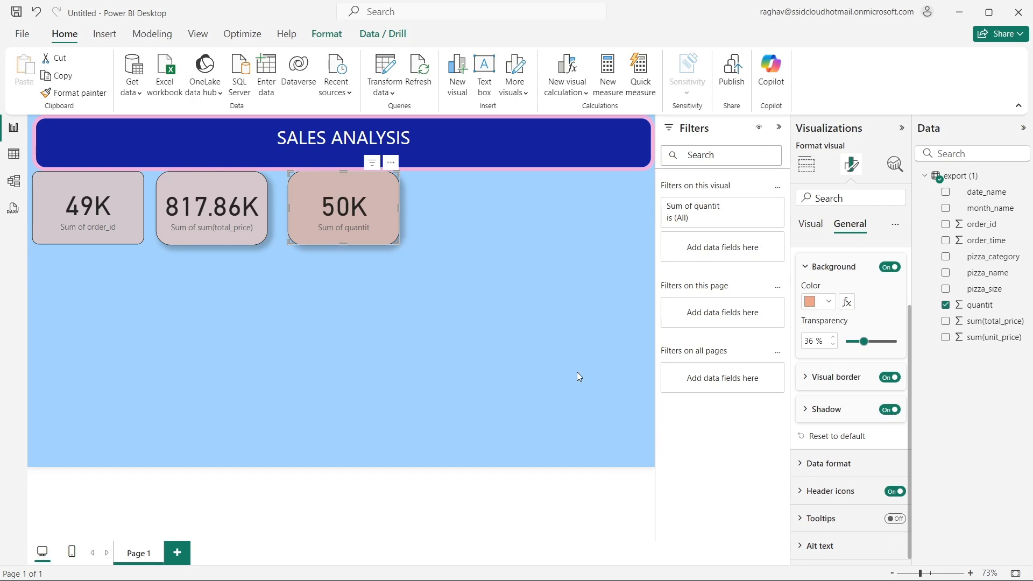
pyautogui.click(420, 253)
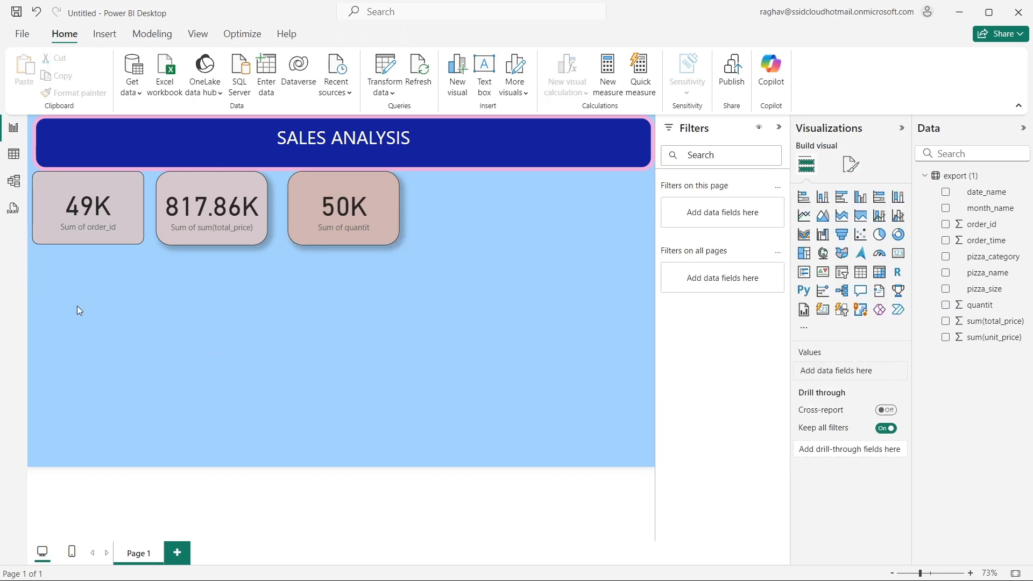
# - Add a line chart of quantit by date_name, enlarge it and place it just below the order_id and sum(total_price) cards
pyautogui.click(808, 224)
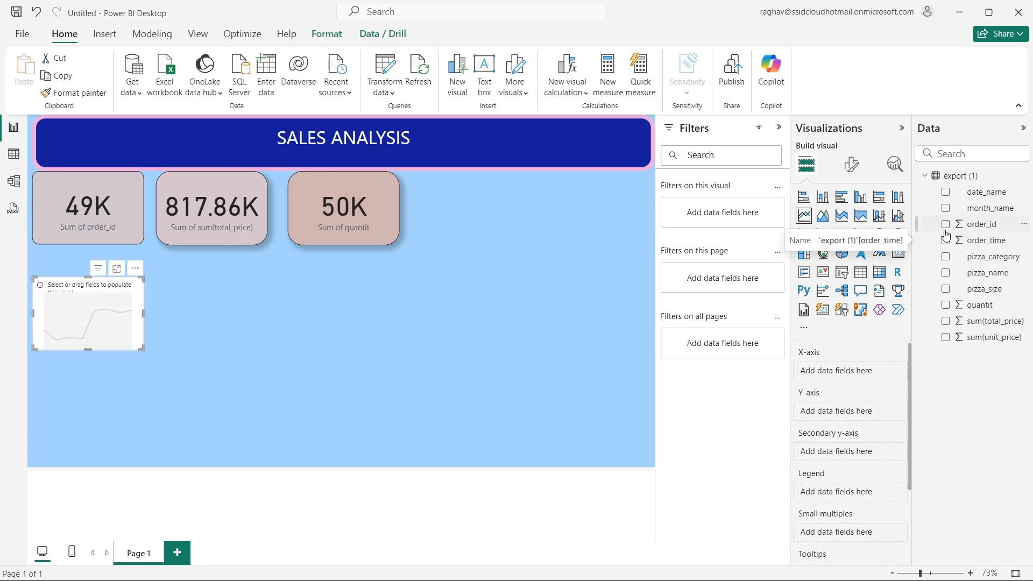
pyautogui.click(945, 306)
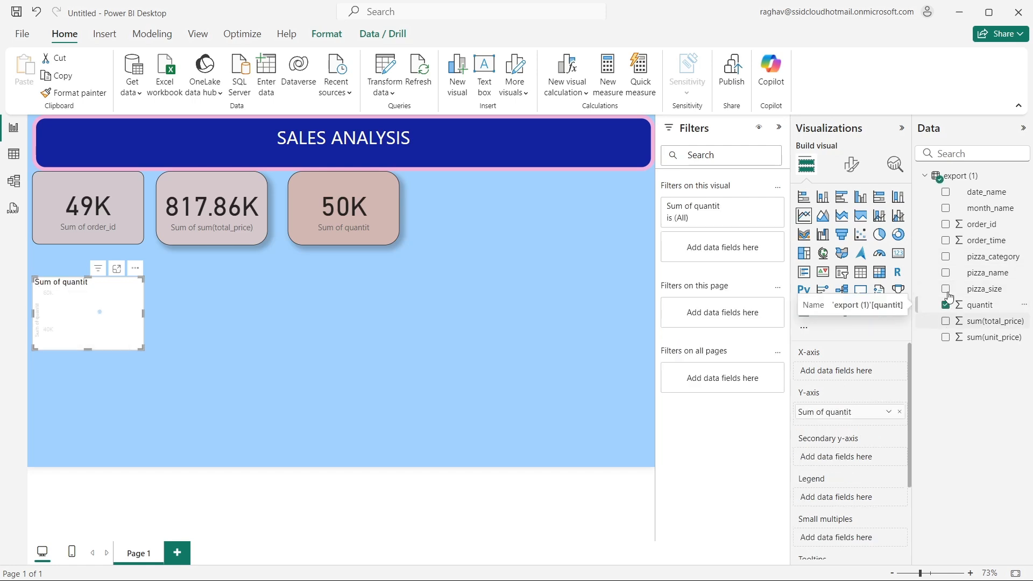
pyautogui.click(945, 192)
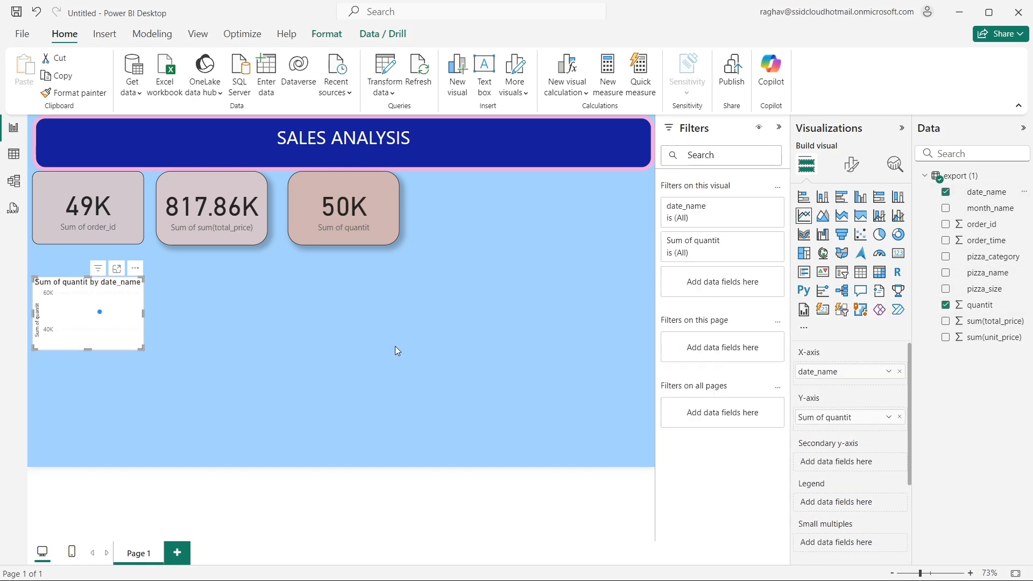
pyautogui.moveTo(143, 346); pyautogui.dragTo(256, 430)
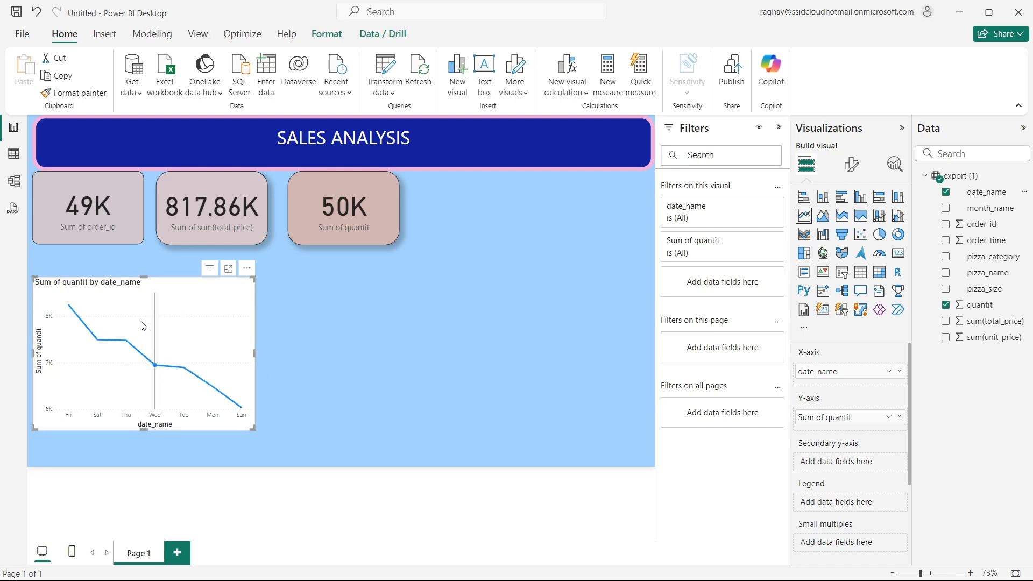
pyautogui.moveTo(143, 326); pyautogui.dragTo(143, 304)
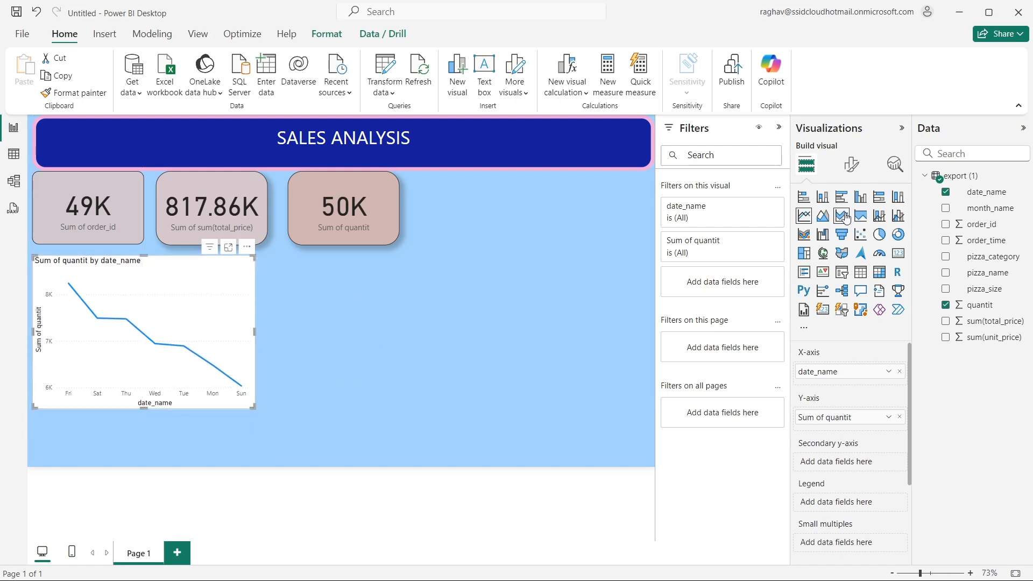
# - Try the quantit by date_name visual as a pie chart and return it to a line chart
pyautogui.click(883, 236)
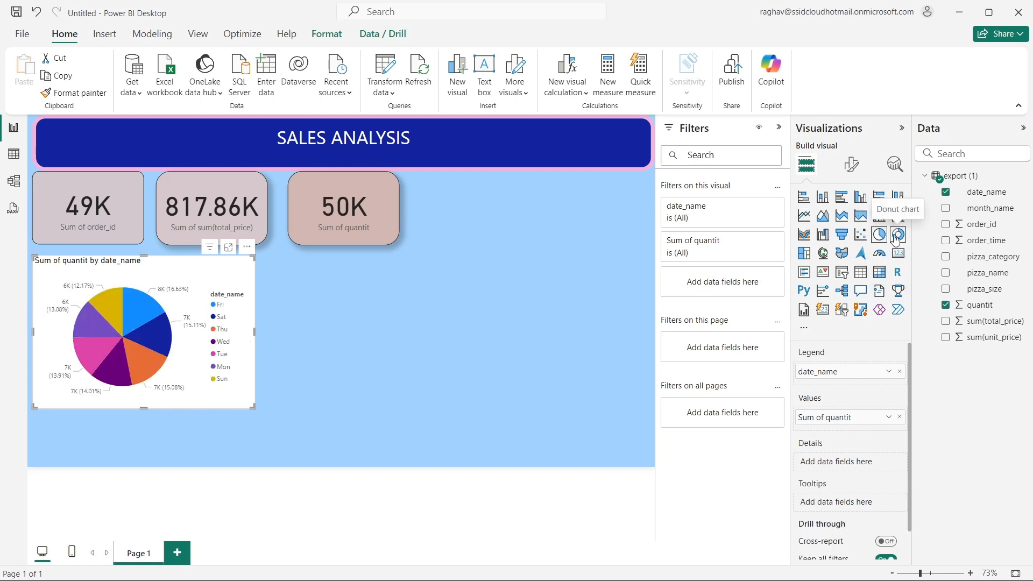
pyautogui.click(804, 216)
# - Add a separate pie chart of order_time by pizza_category, enlarge it and place it beside the line chart
pyautogui.click(520, 281)
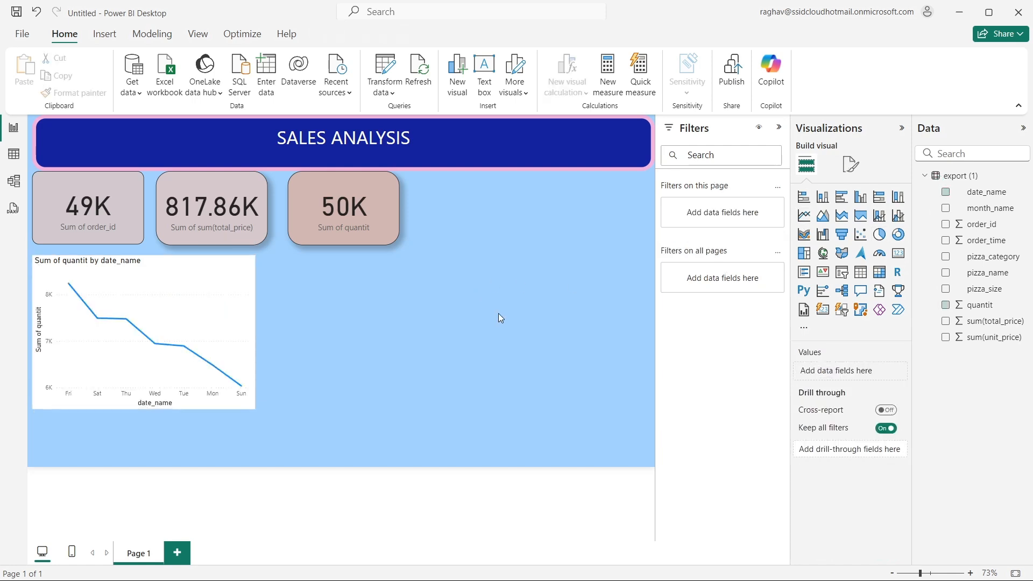
pyautogui.click(885, 241)
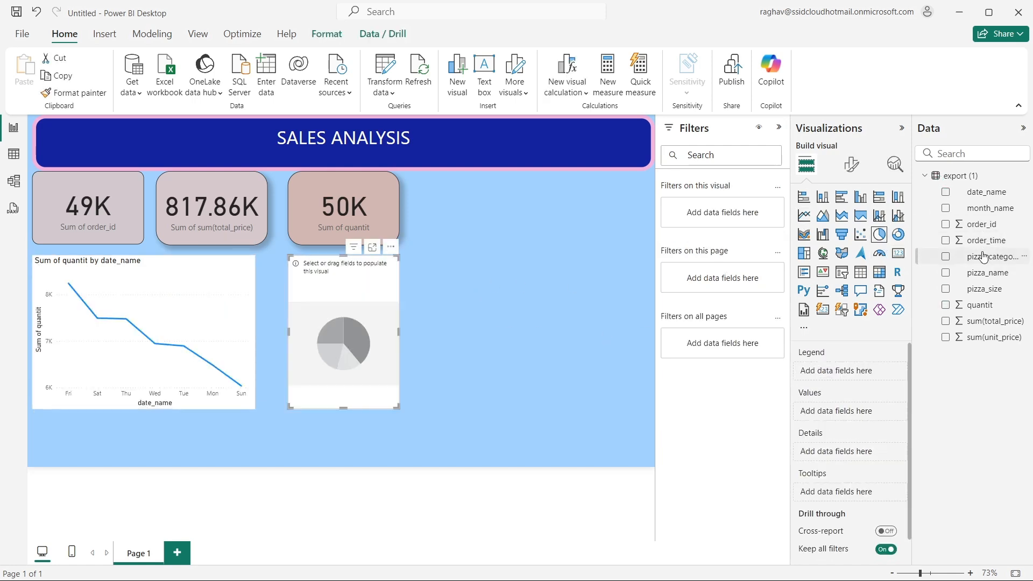
pyautogui.click(946, 240)
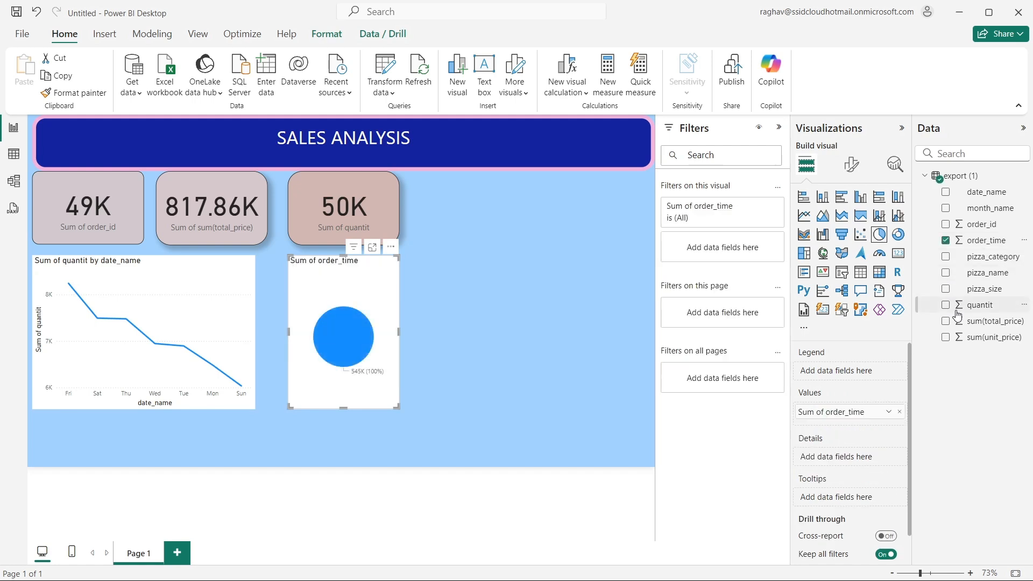
pyautogui.click(947, 258)
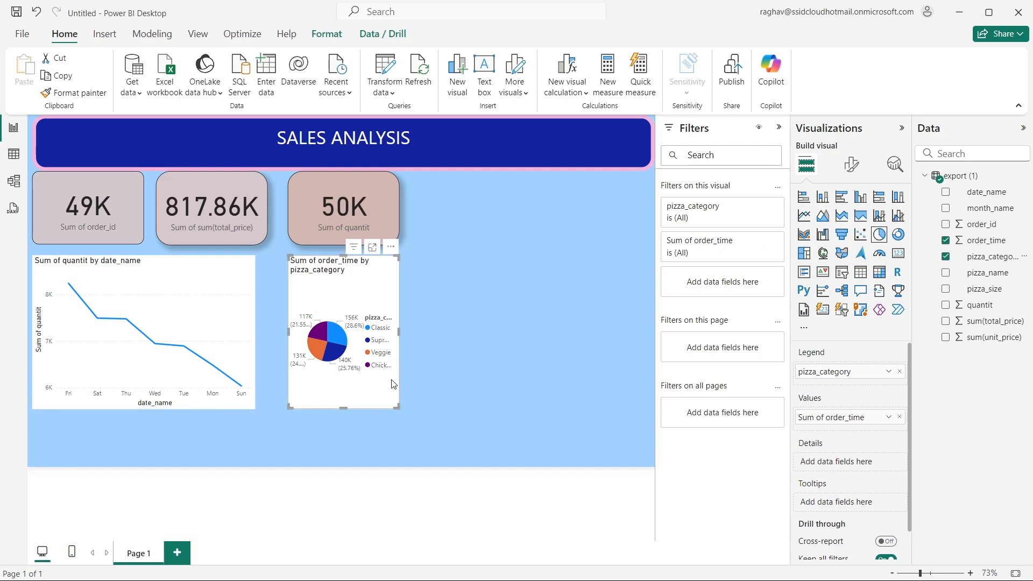
pyautogui.moveTo(398, 408); pyautogui.dragTo(533, 441)
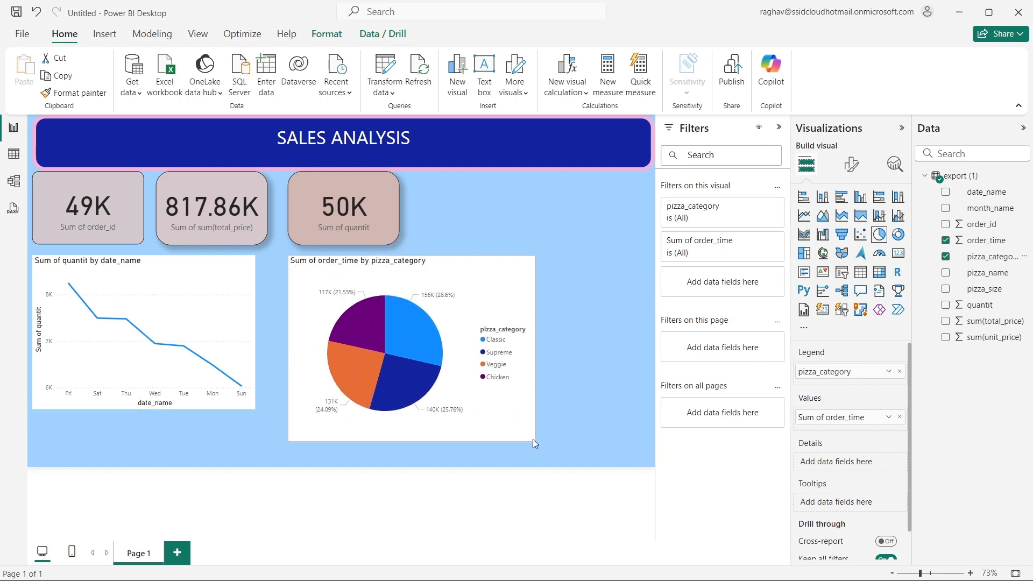
pyautogui.moveTo(452, 278); pyautogui.dragTo(443, 277)
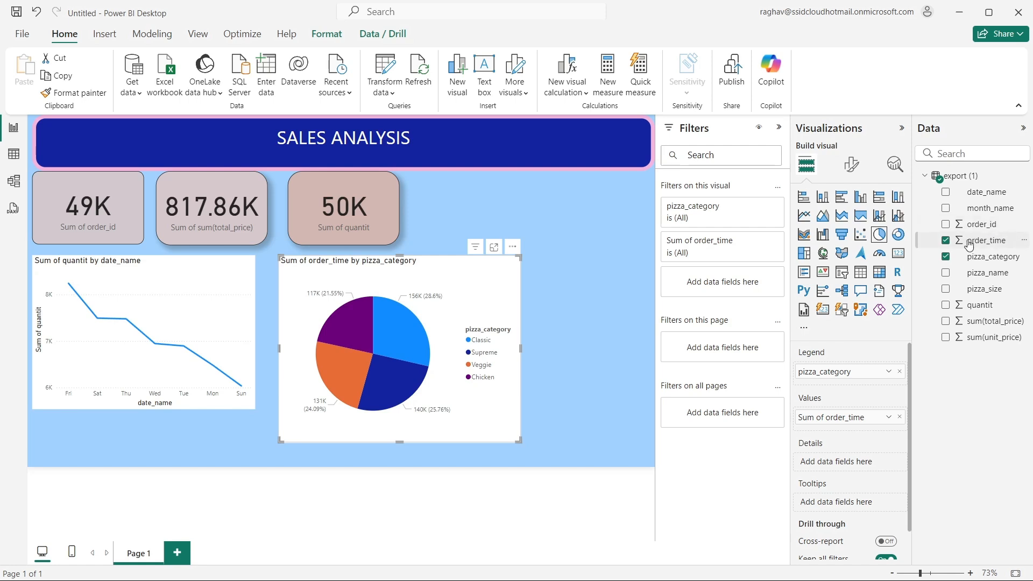
# - Replace order_time as the pie chart's values, trying sum(total_price) and settling on quantit by pizza_category
pyautogui.click(947, 242)
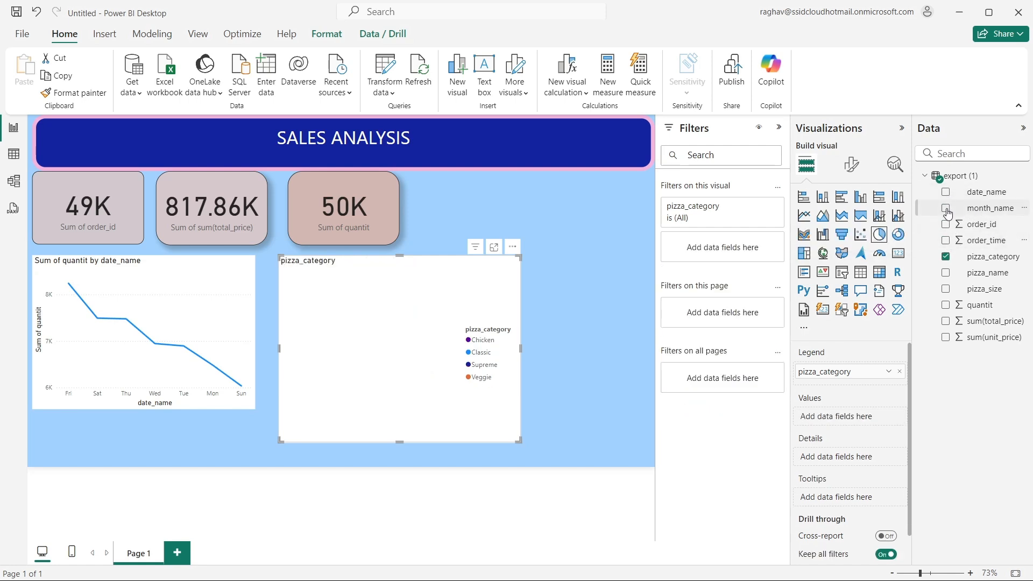
pyautogui.click(947, 322)
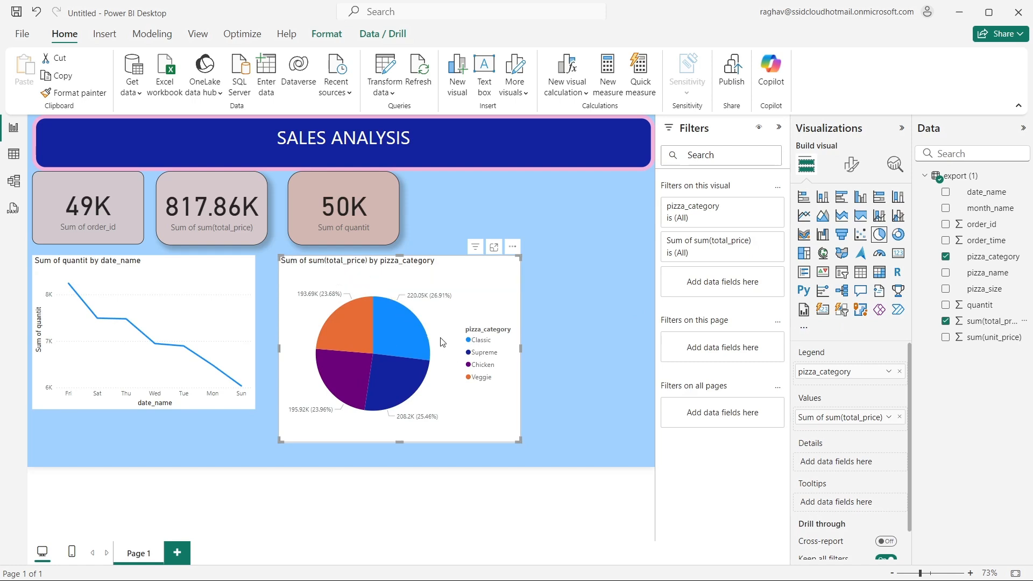
pyautogui.click(946, 321)
pyautogui.click(946, 305)
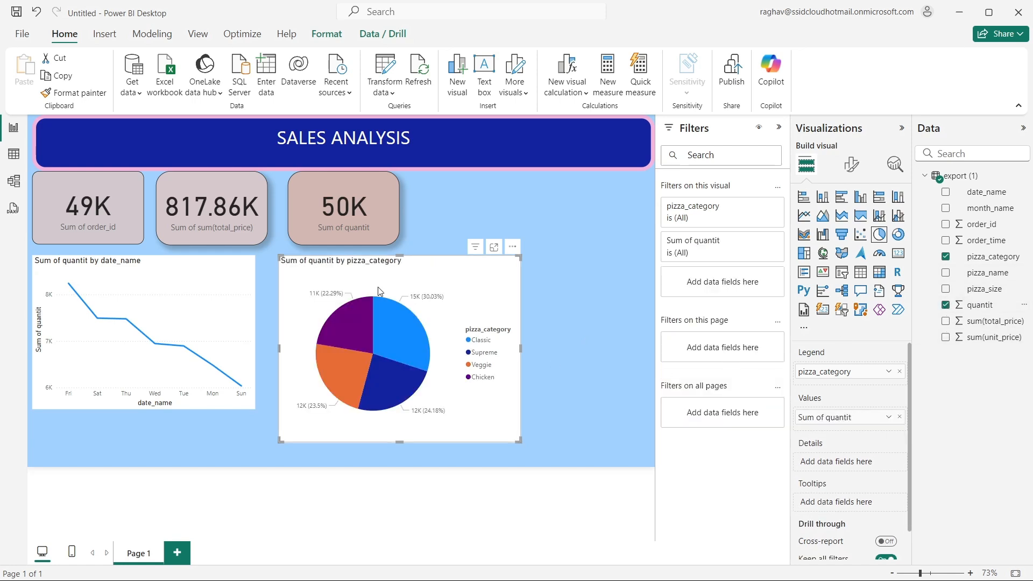